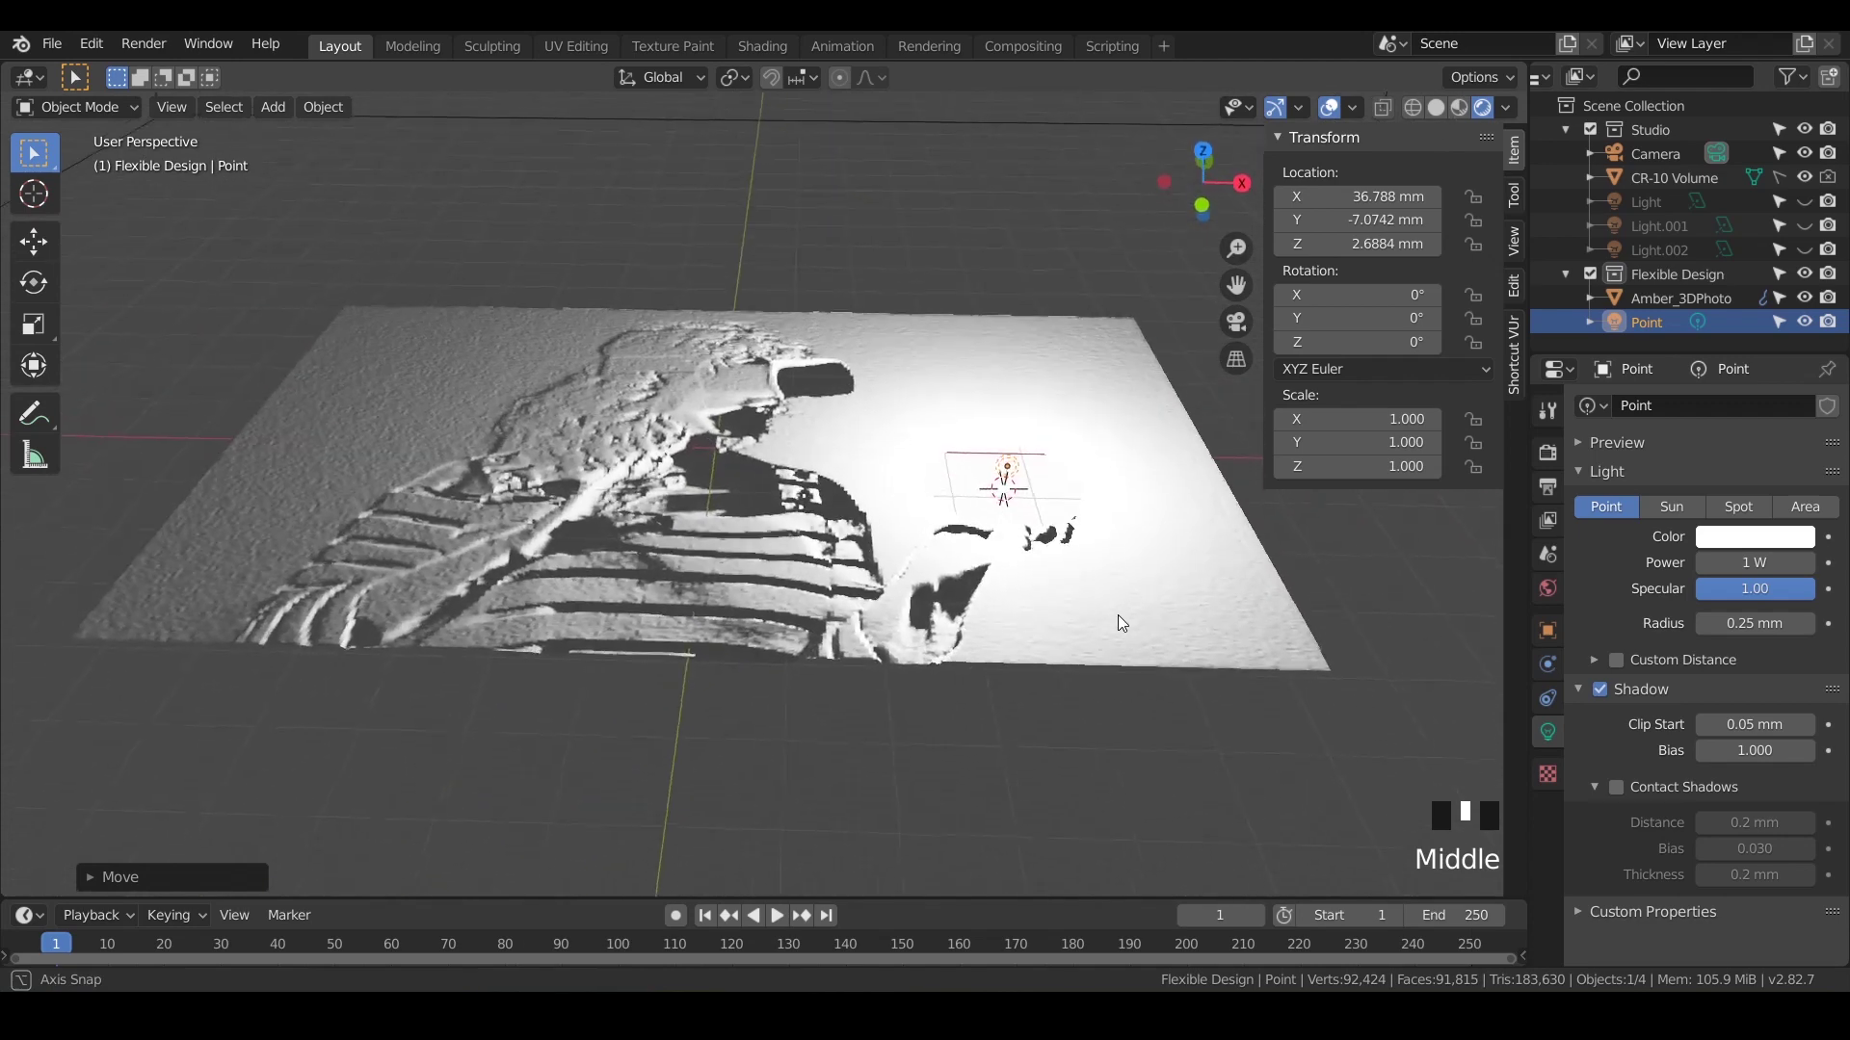
# Select Amber_3DPhoto, inspect its dense vertex mesh in Edit Mode, then return to Object Mode
pyautogui.click(1651, 301)
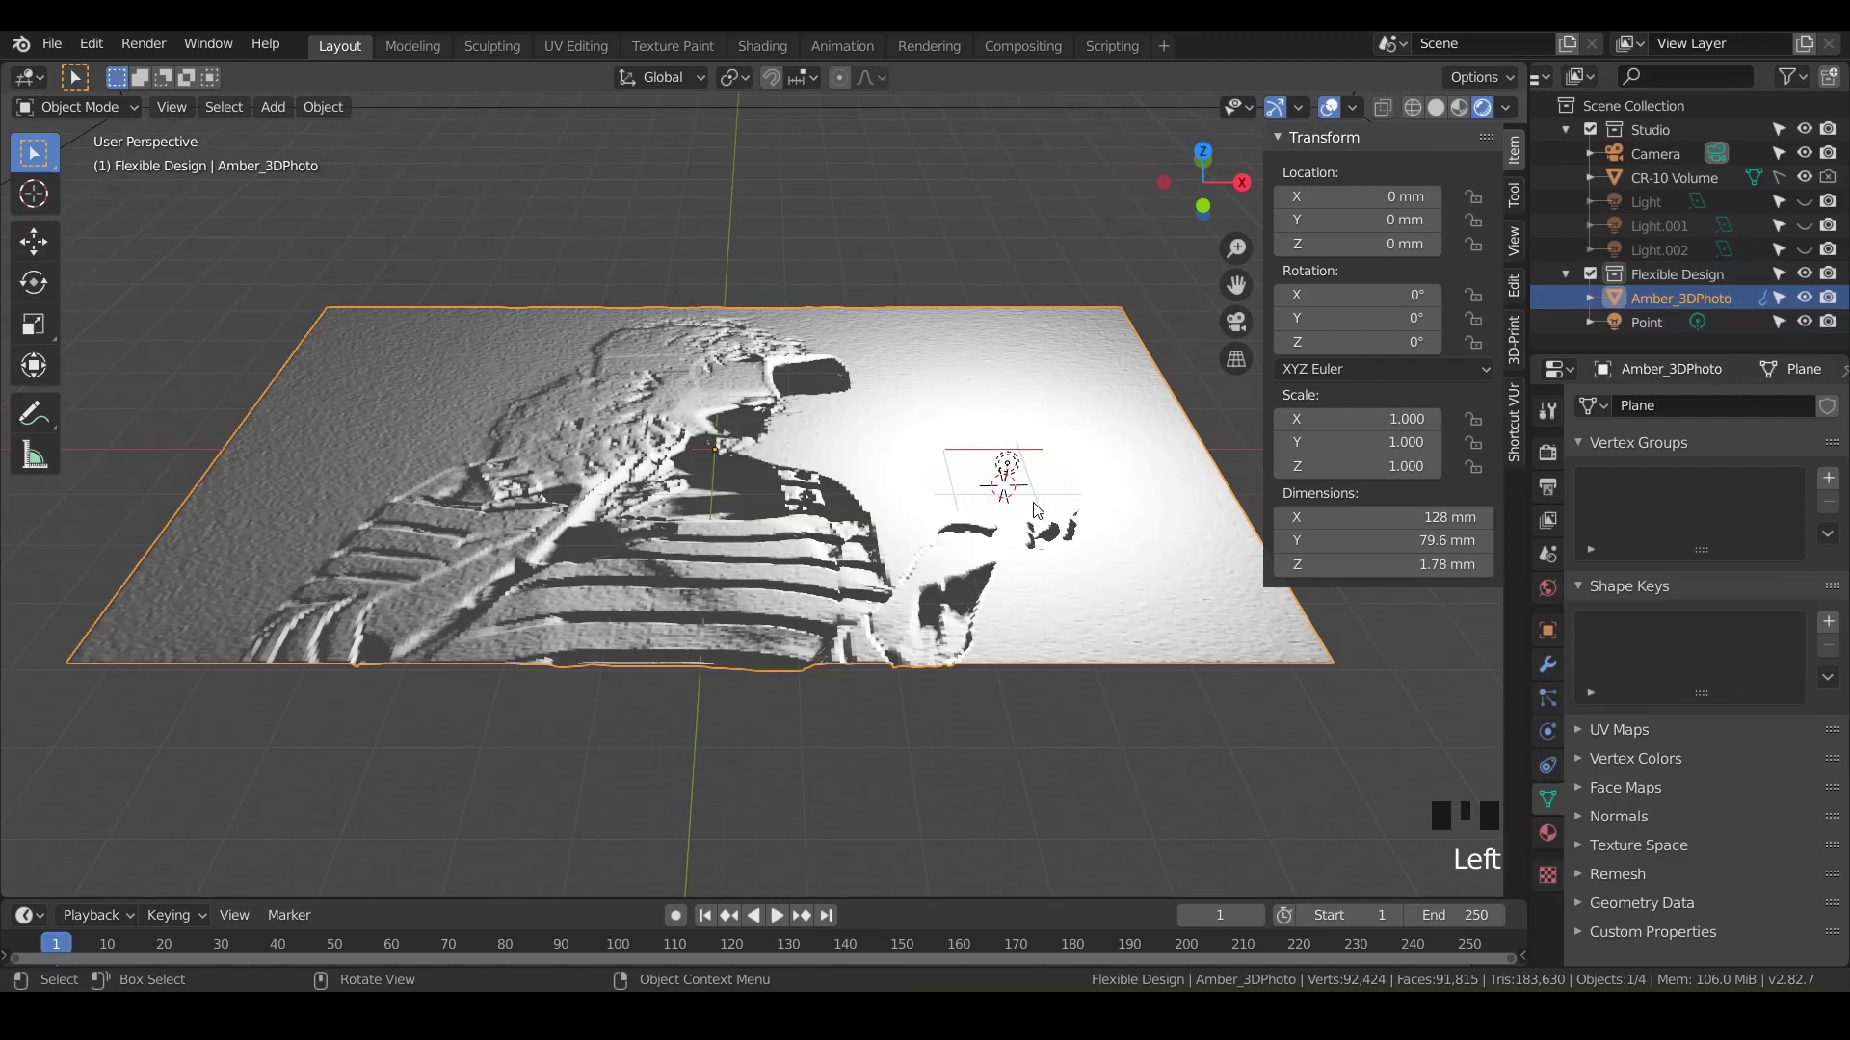
pyautogui.moveTo(1043, 594); pyautogui.dragTo(1000, 595, button='middle')
pyautogui.press('Tab')
pyautogui.scroll(3, 821, 554)
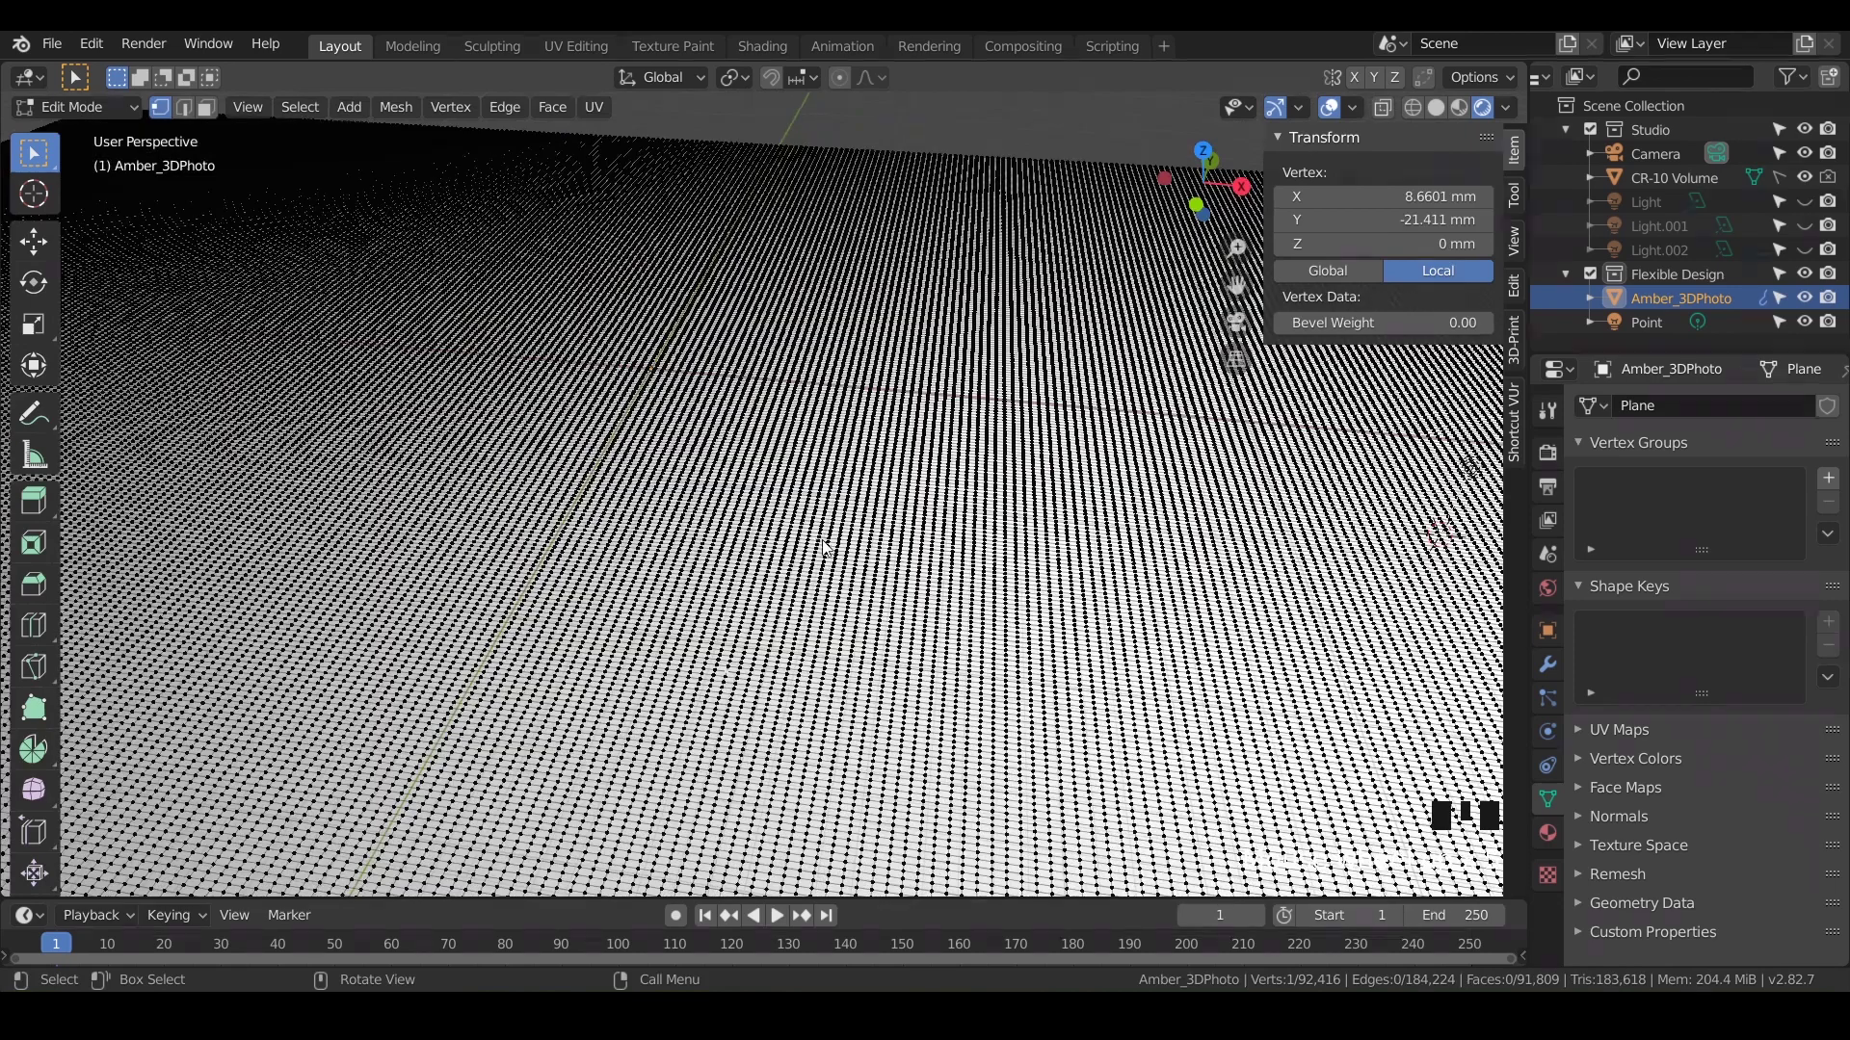
pyautogui.press('Tab')
pyautogui.scroll(-4, 814, 569)
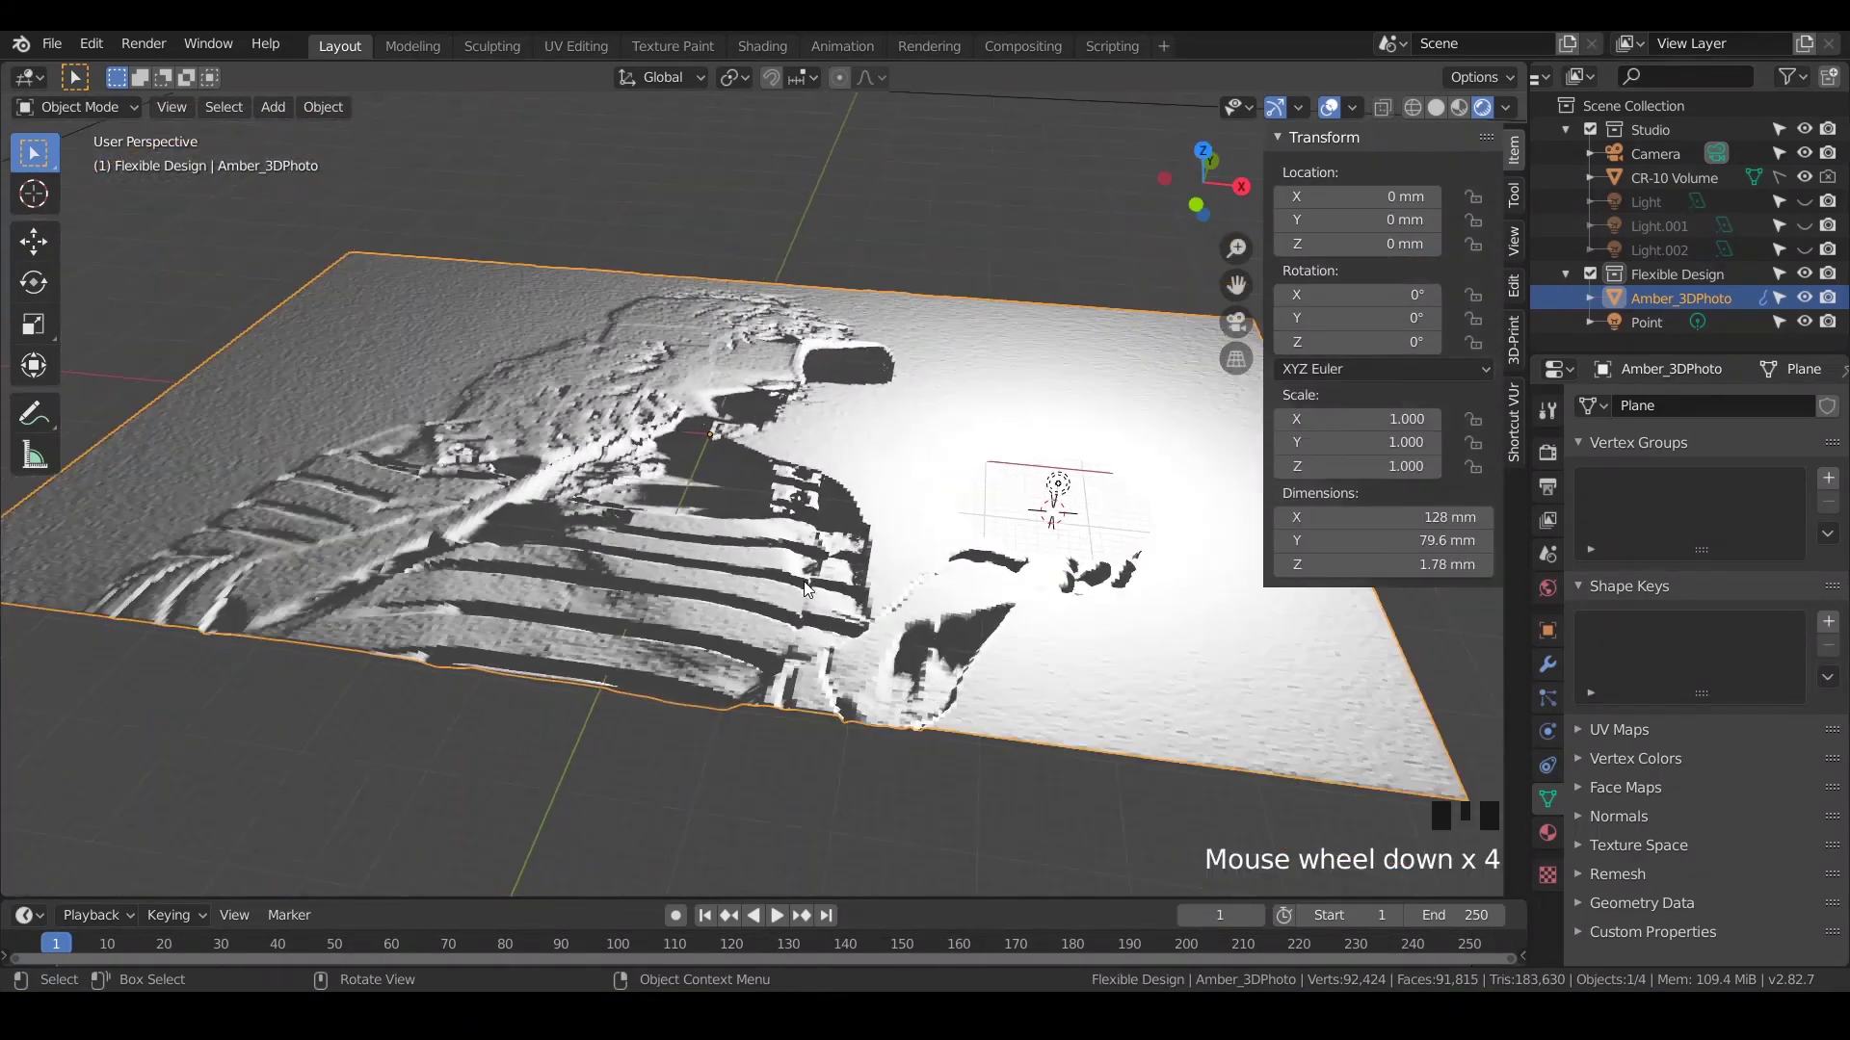
# Add a Decimate modifier to the relief with a ratio of 0.5
pyautogui.click(1547, 665)
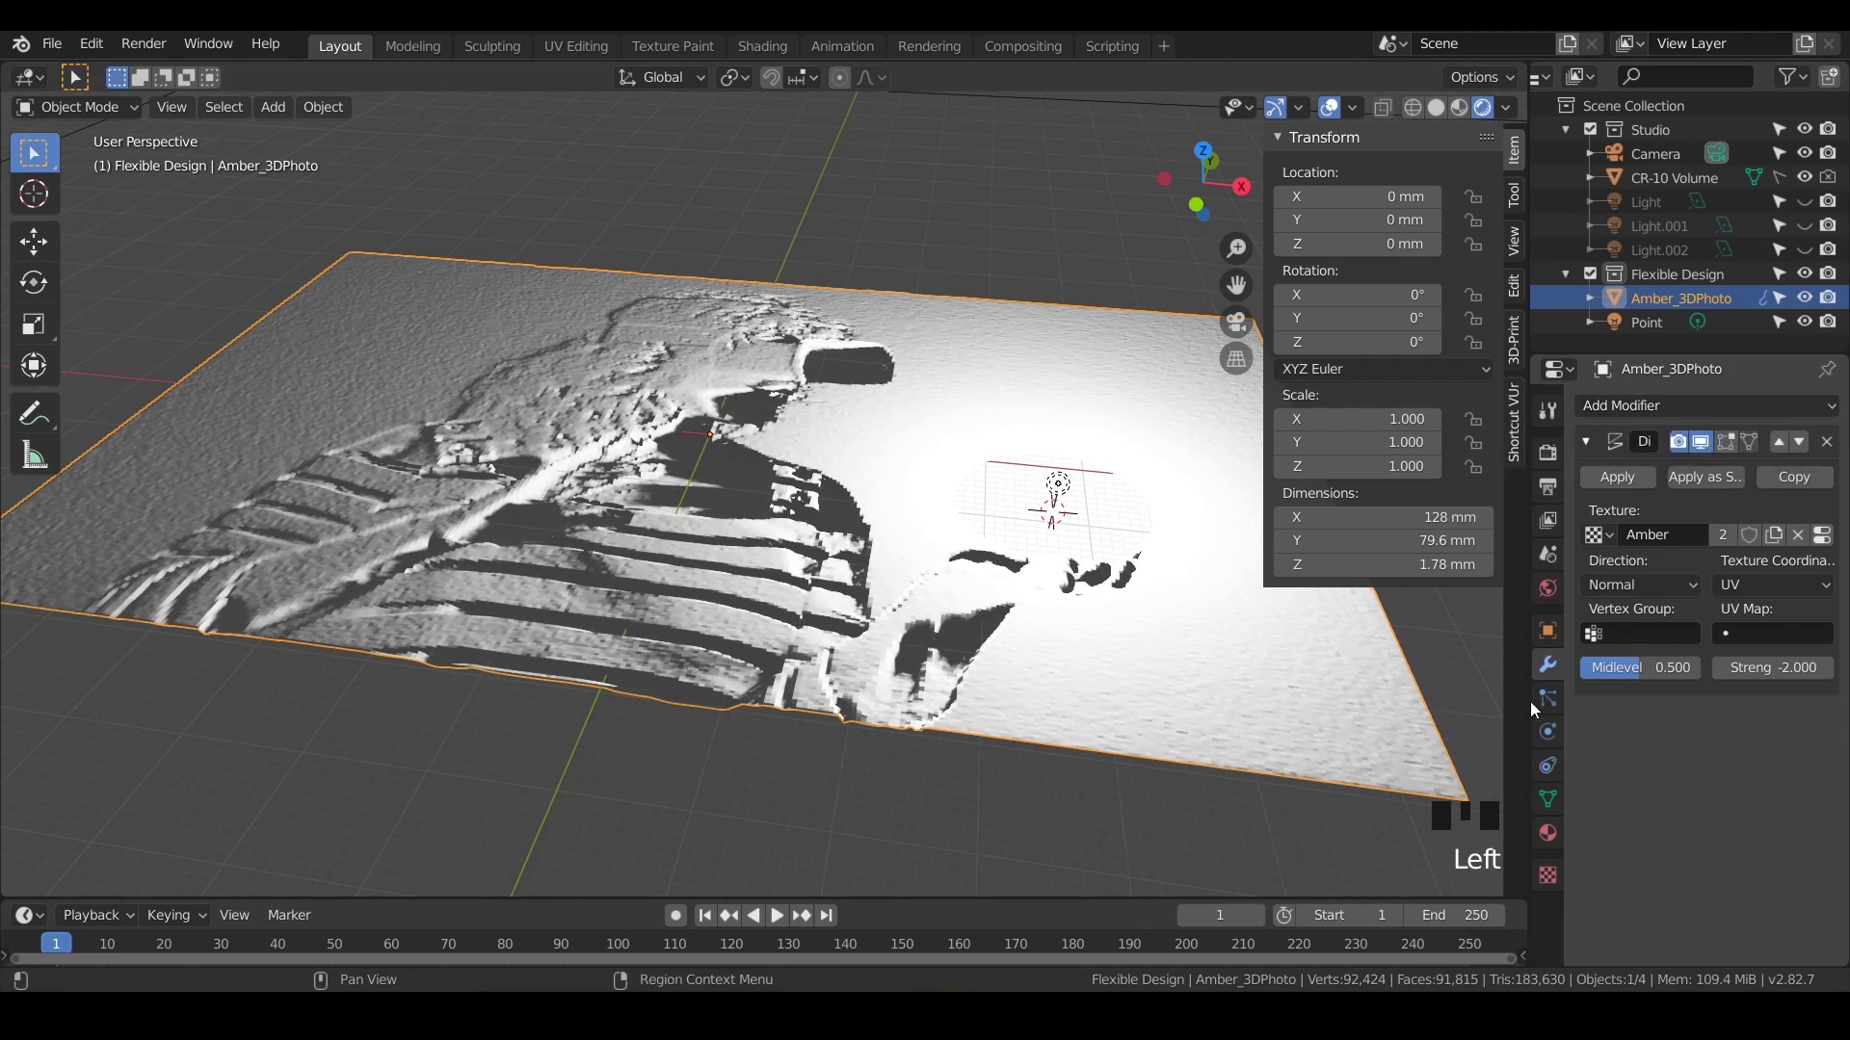
pyautogui.click(1705, 406)
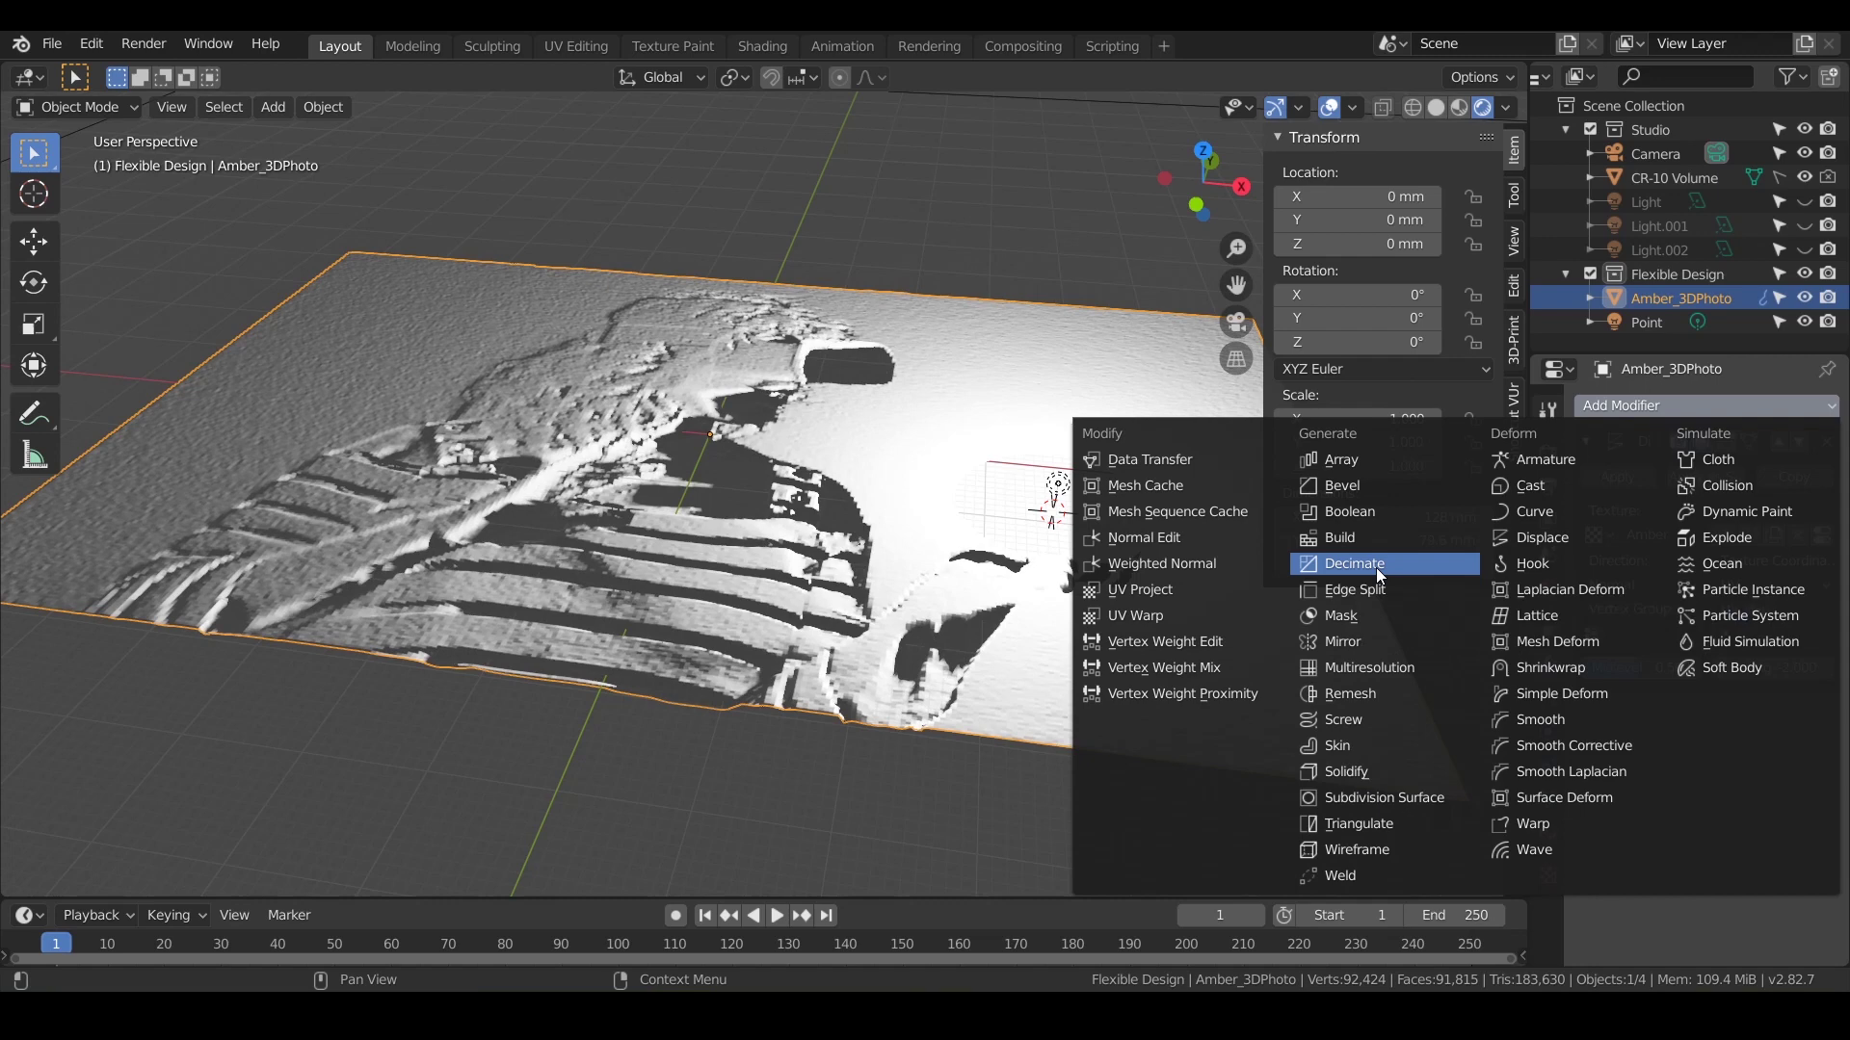
pyautogui.click(1375, 569)
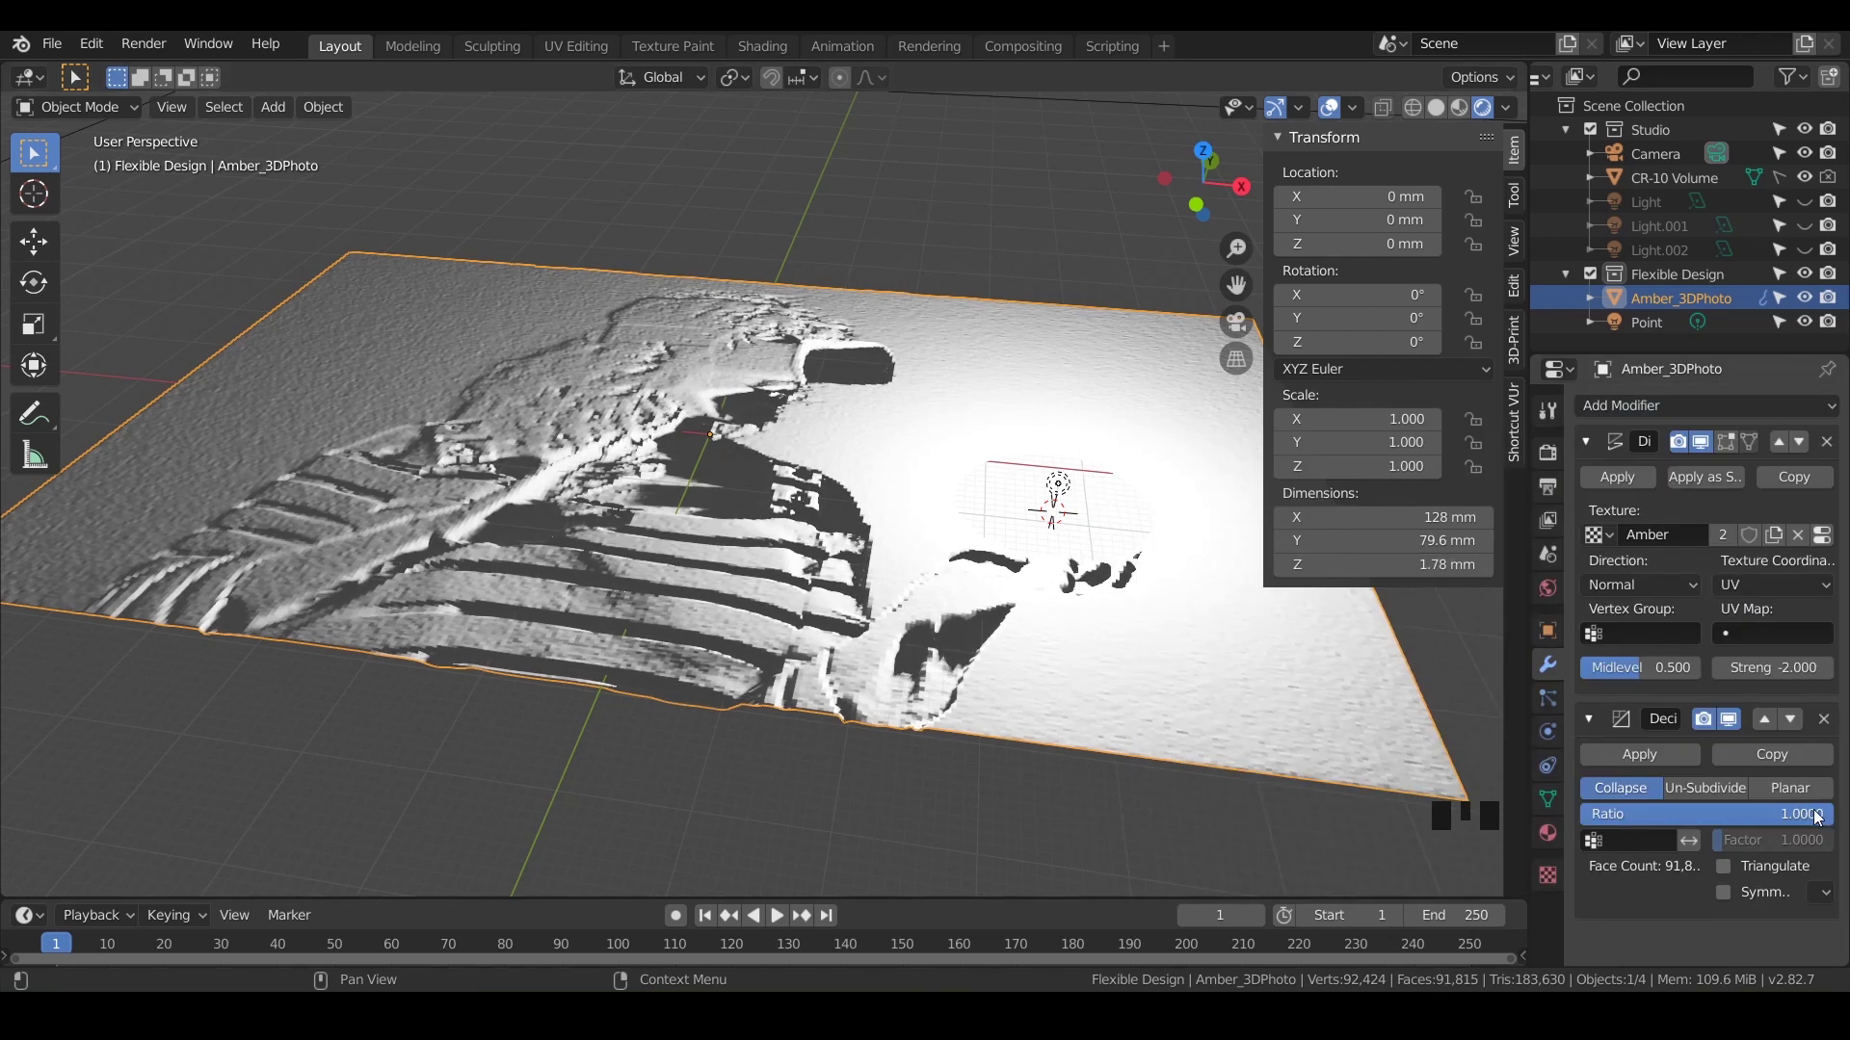
pyautogui.moveTo(1819, 815); pyautogui.dragTo(1590, 815)
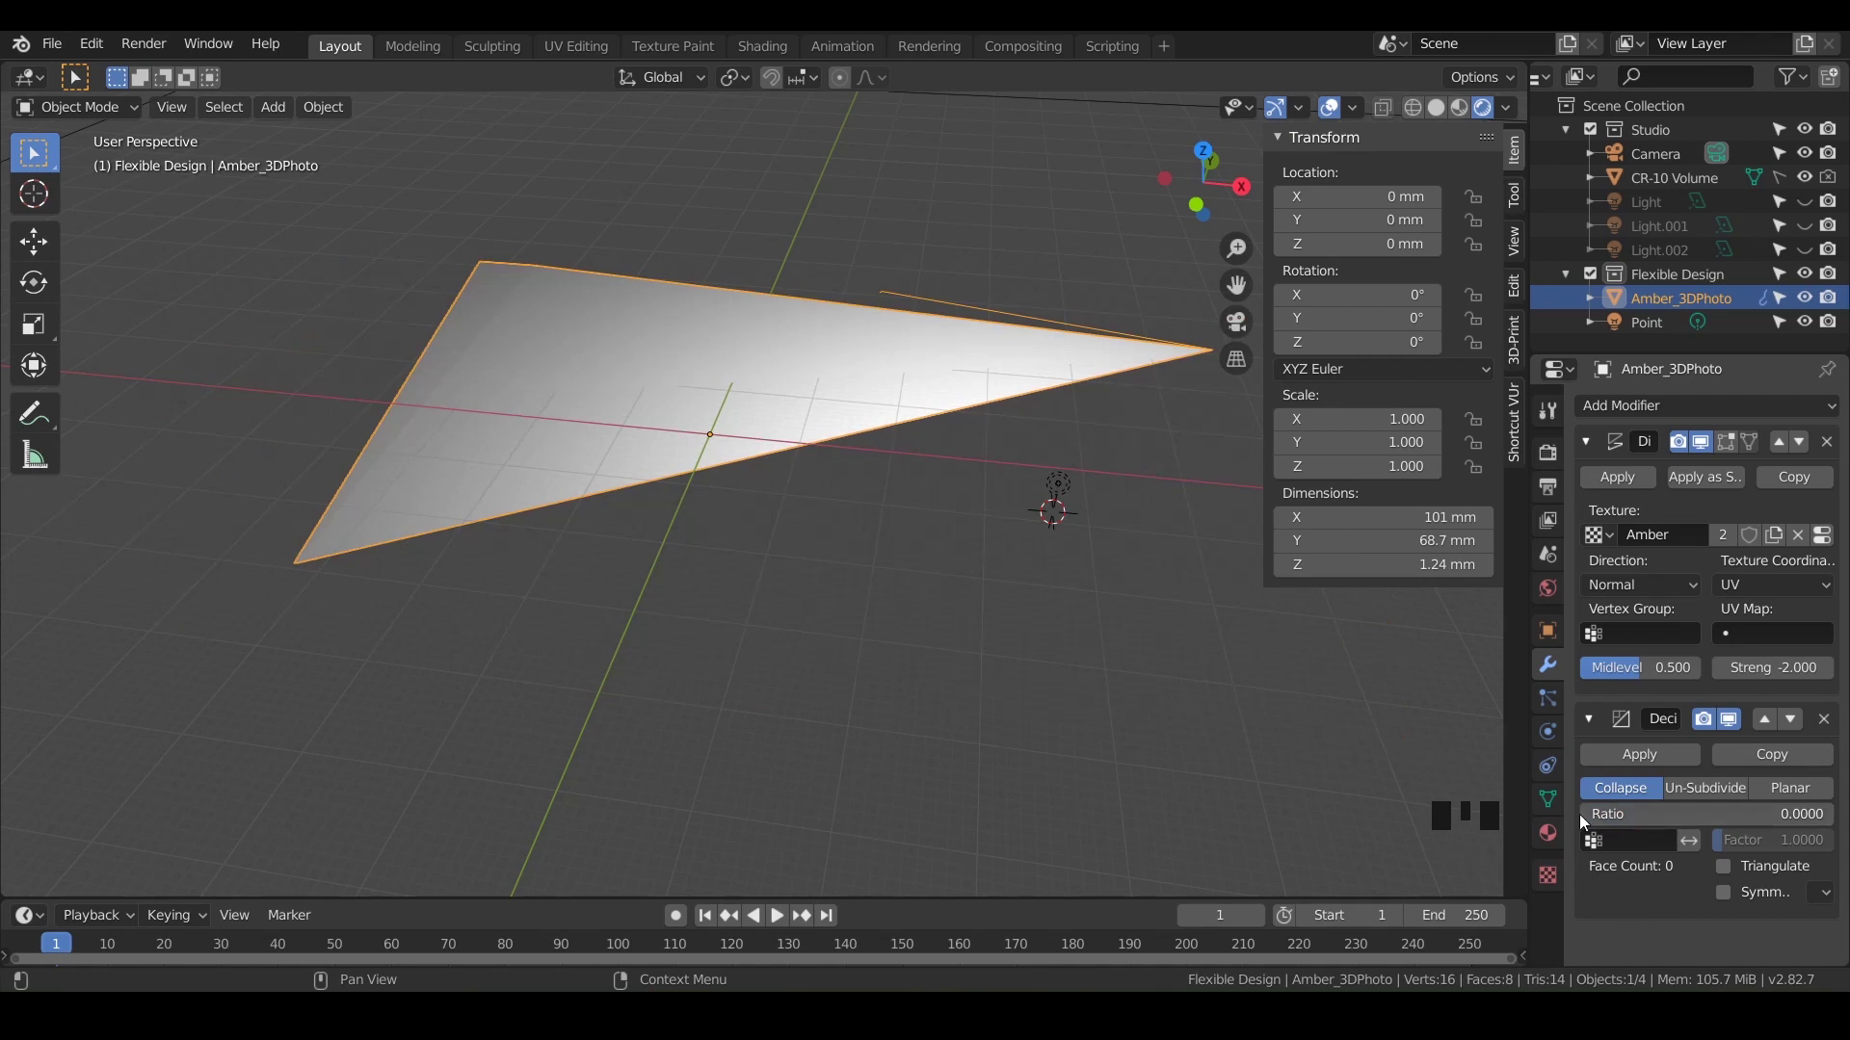
pyautogui.click(1690, 812)
pyautogui.write('.5')
pyautogui.press('Return')
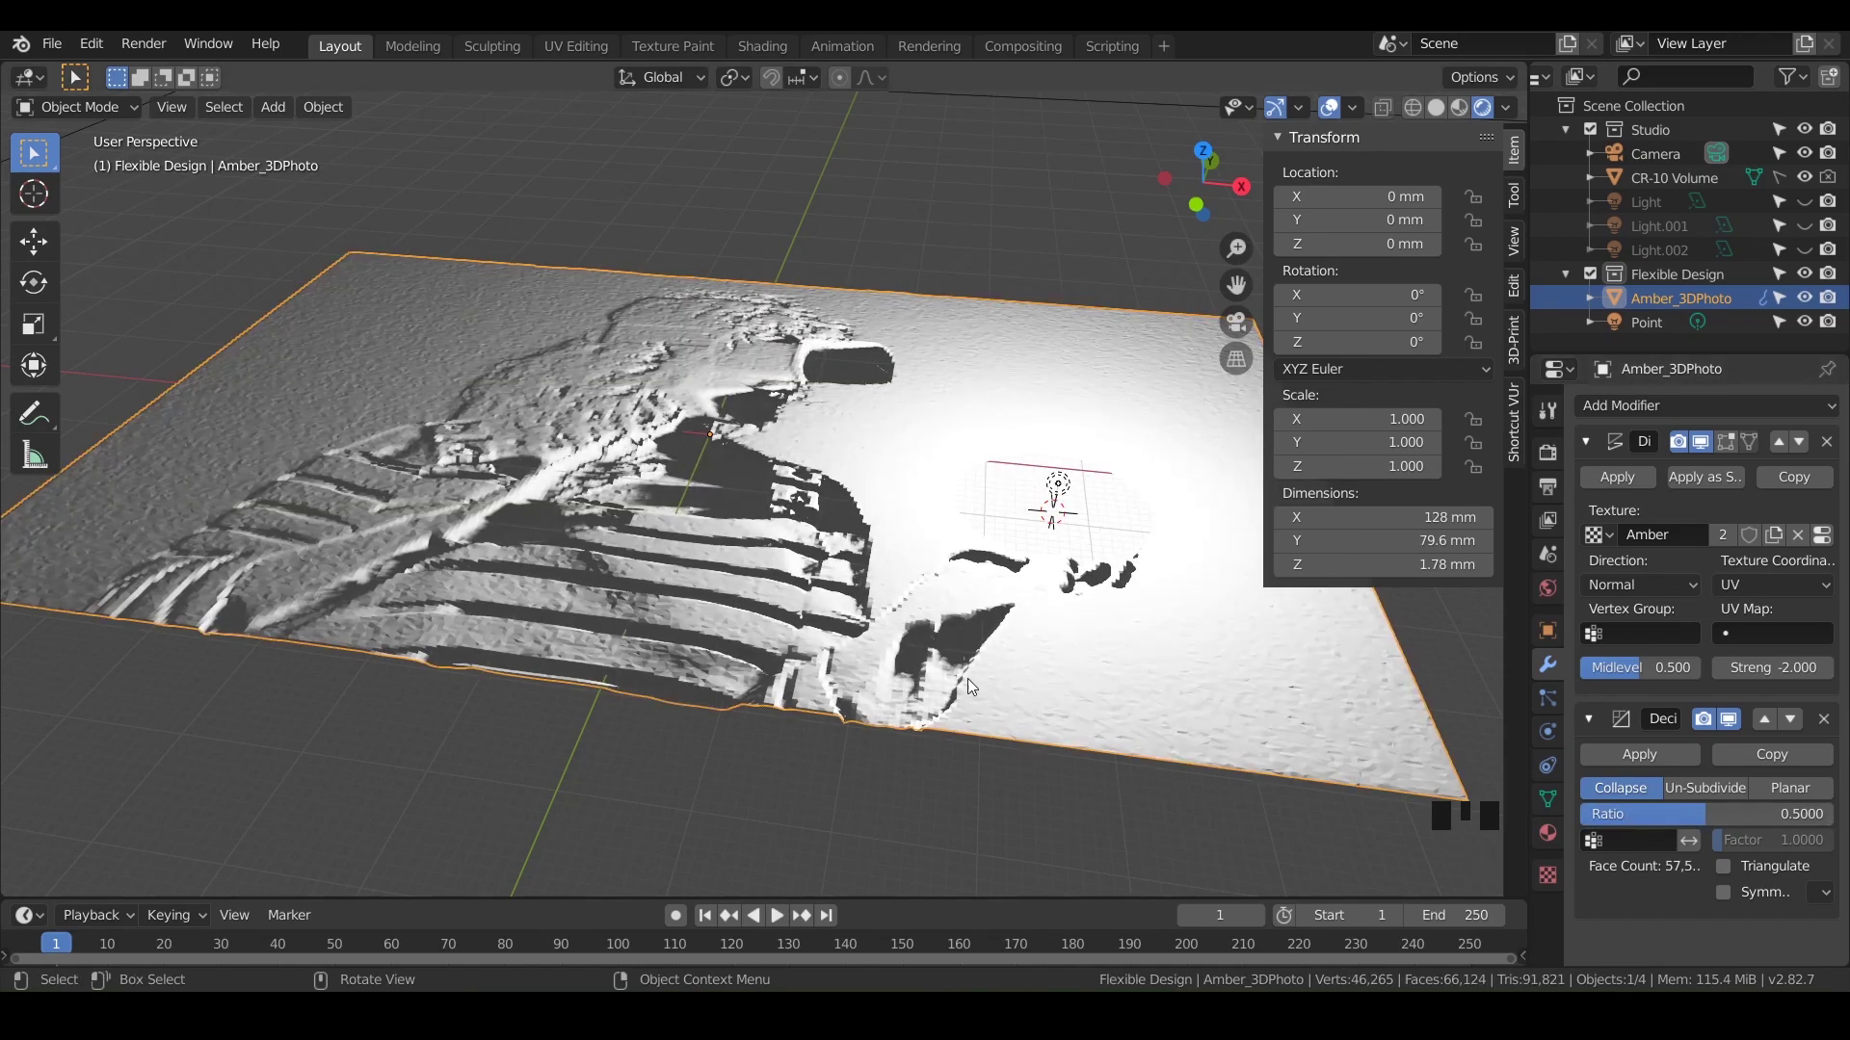
# Lower the Decimate ratio to 0.2 and inspect the decimated relief from several angles
pyautogui.moveTo(967, 678); pyautogui.dragTo(1036, 700, button='middle')
pyautogui.click(1700, 815)
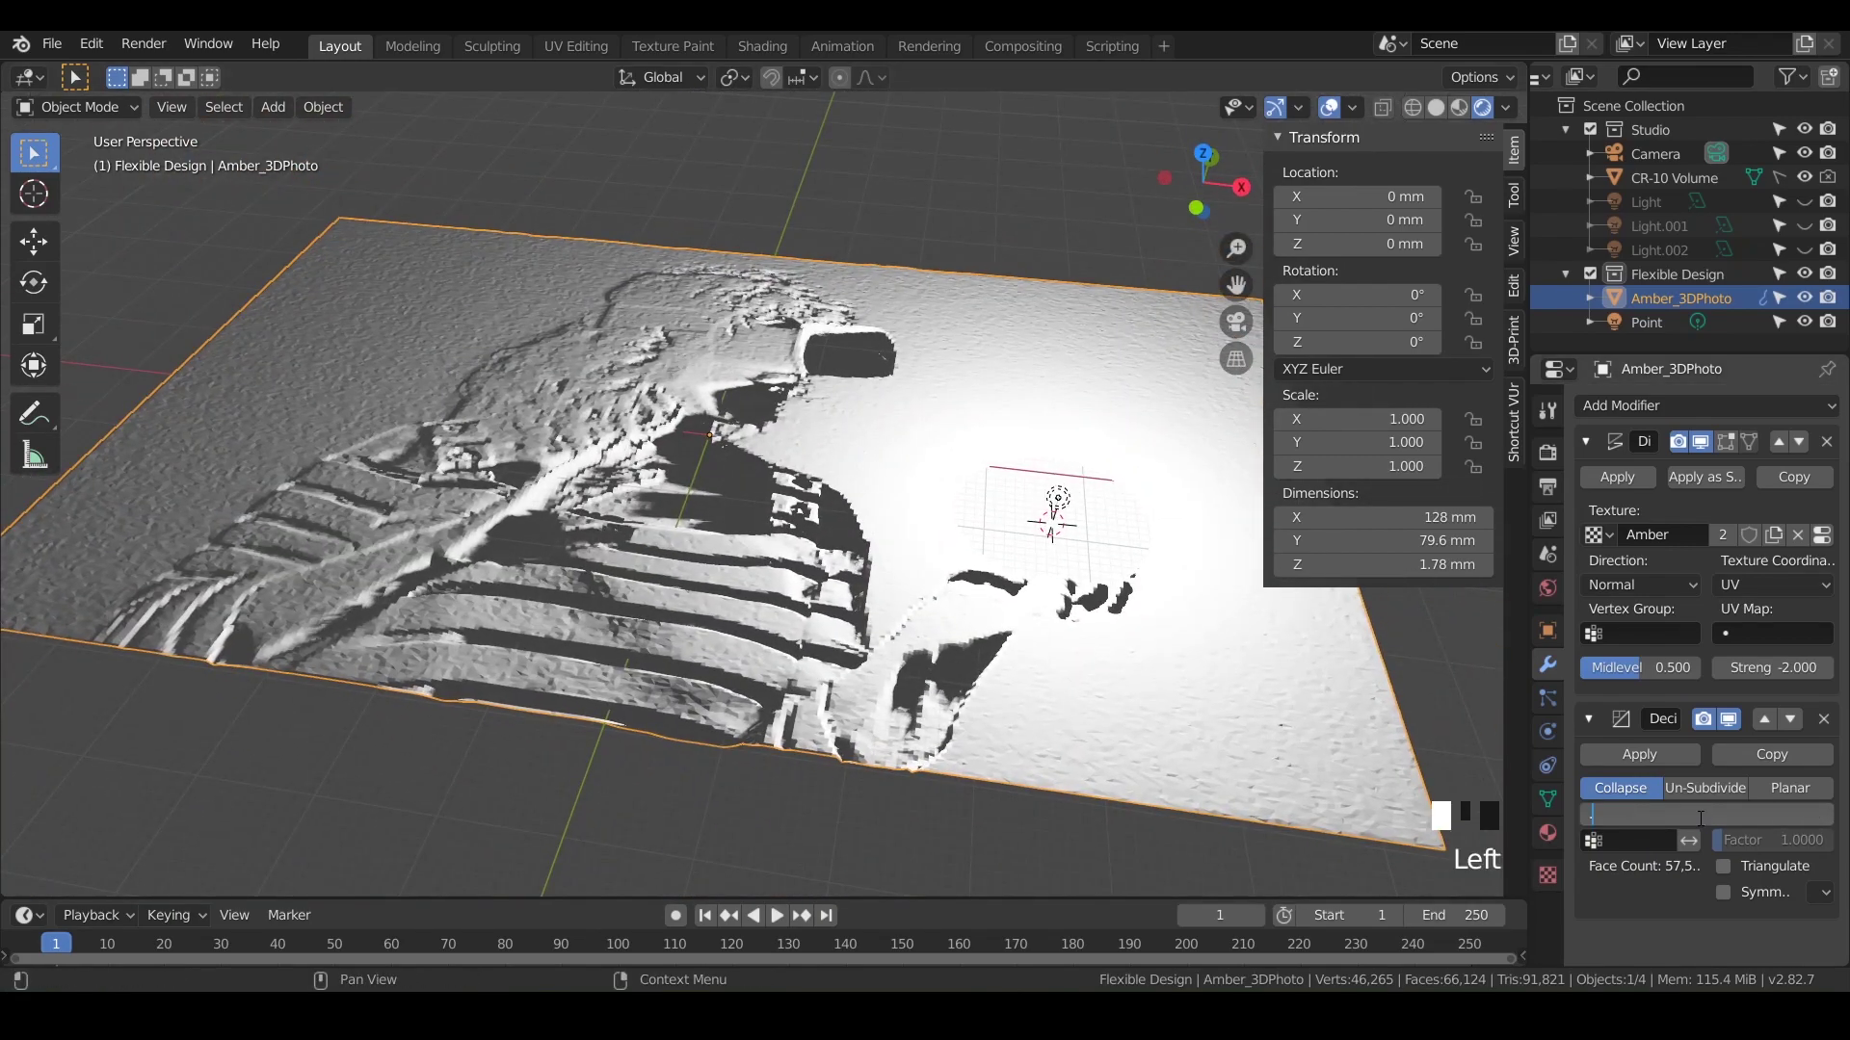
pyautogui.write('.2')
pyautogui.click(1649, 902)
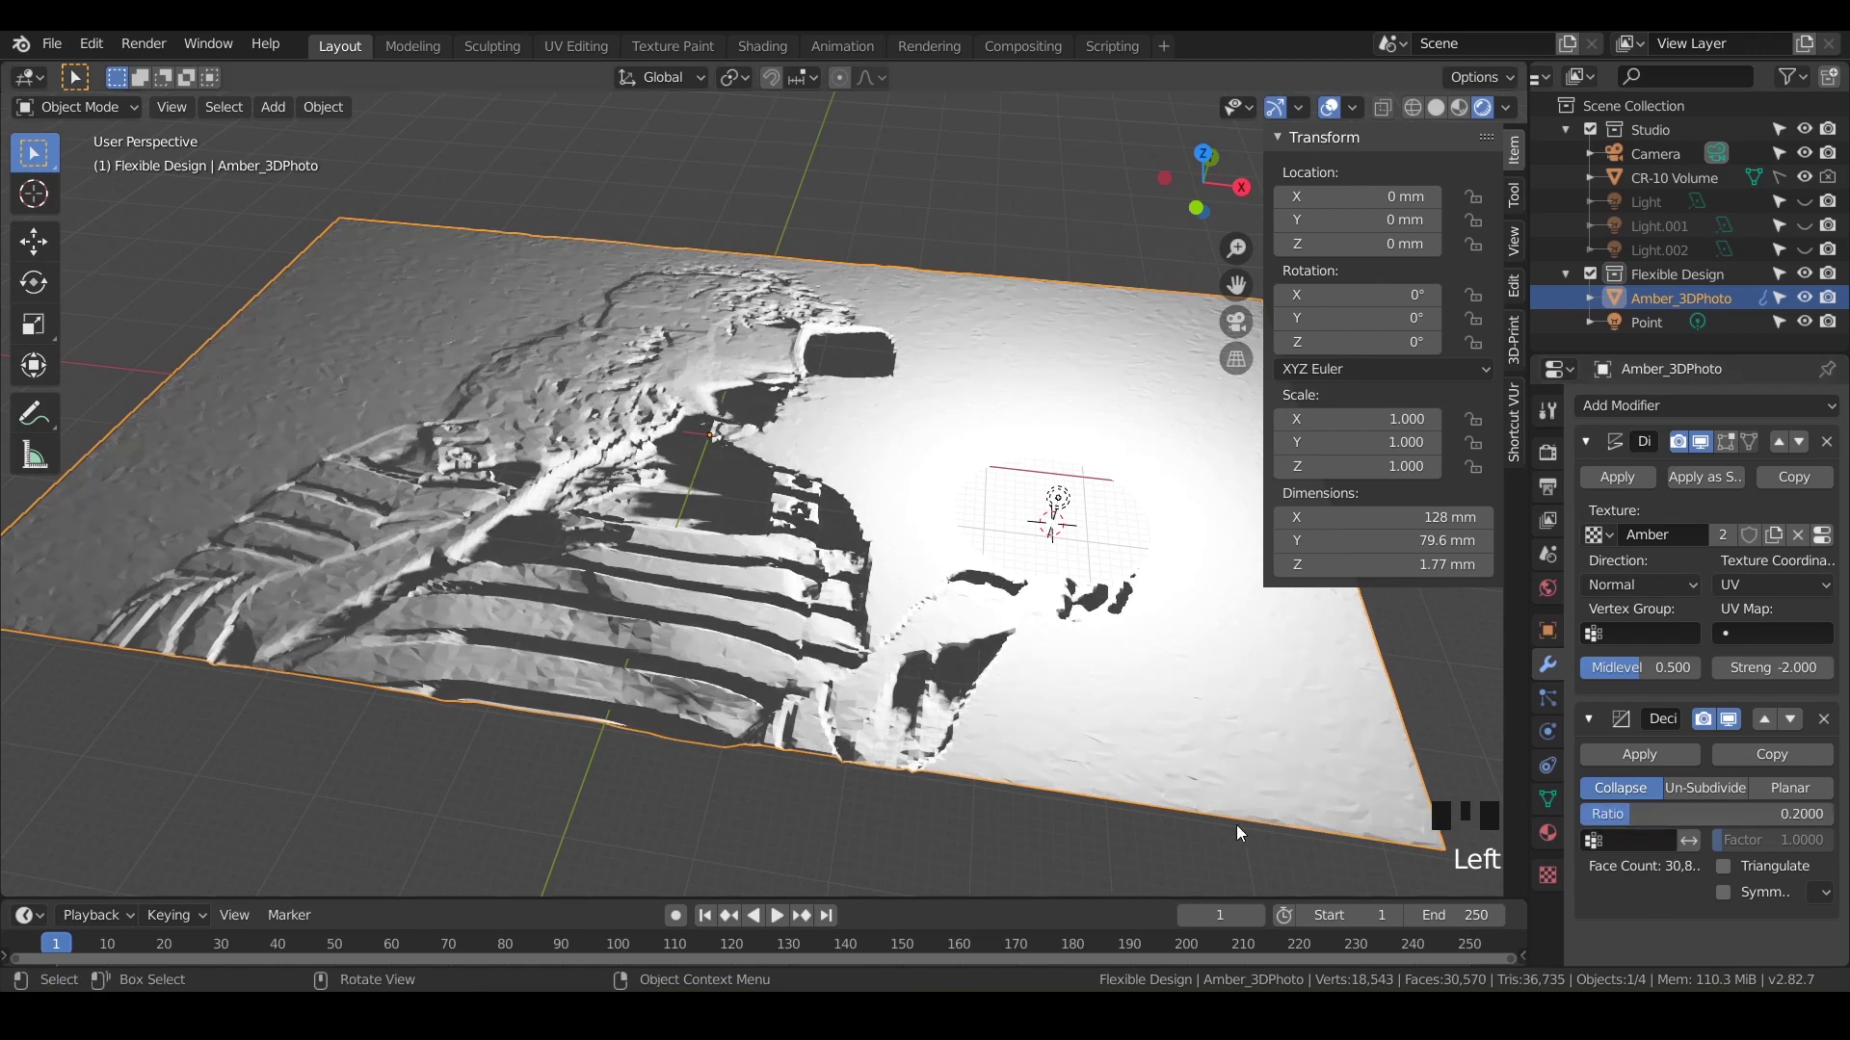
pyautogui.moveTo(952, 750); pyautogui.dragTo(898, 813, button='middle')
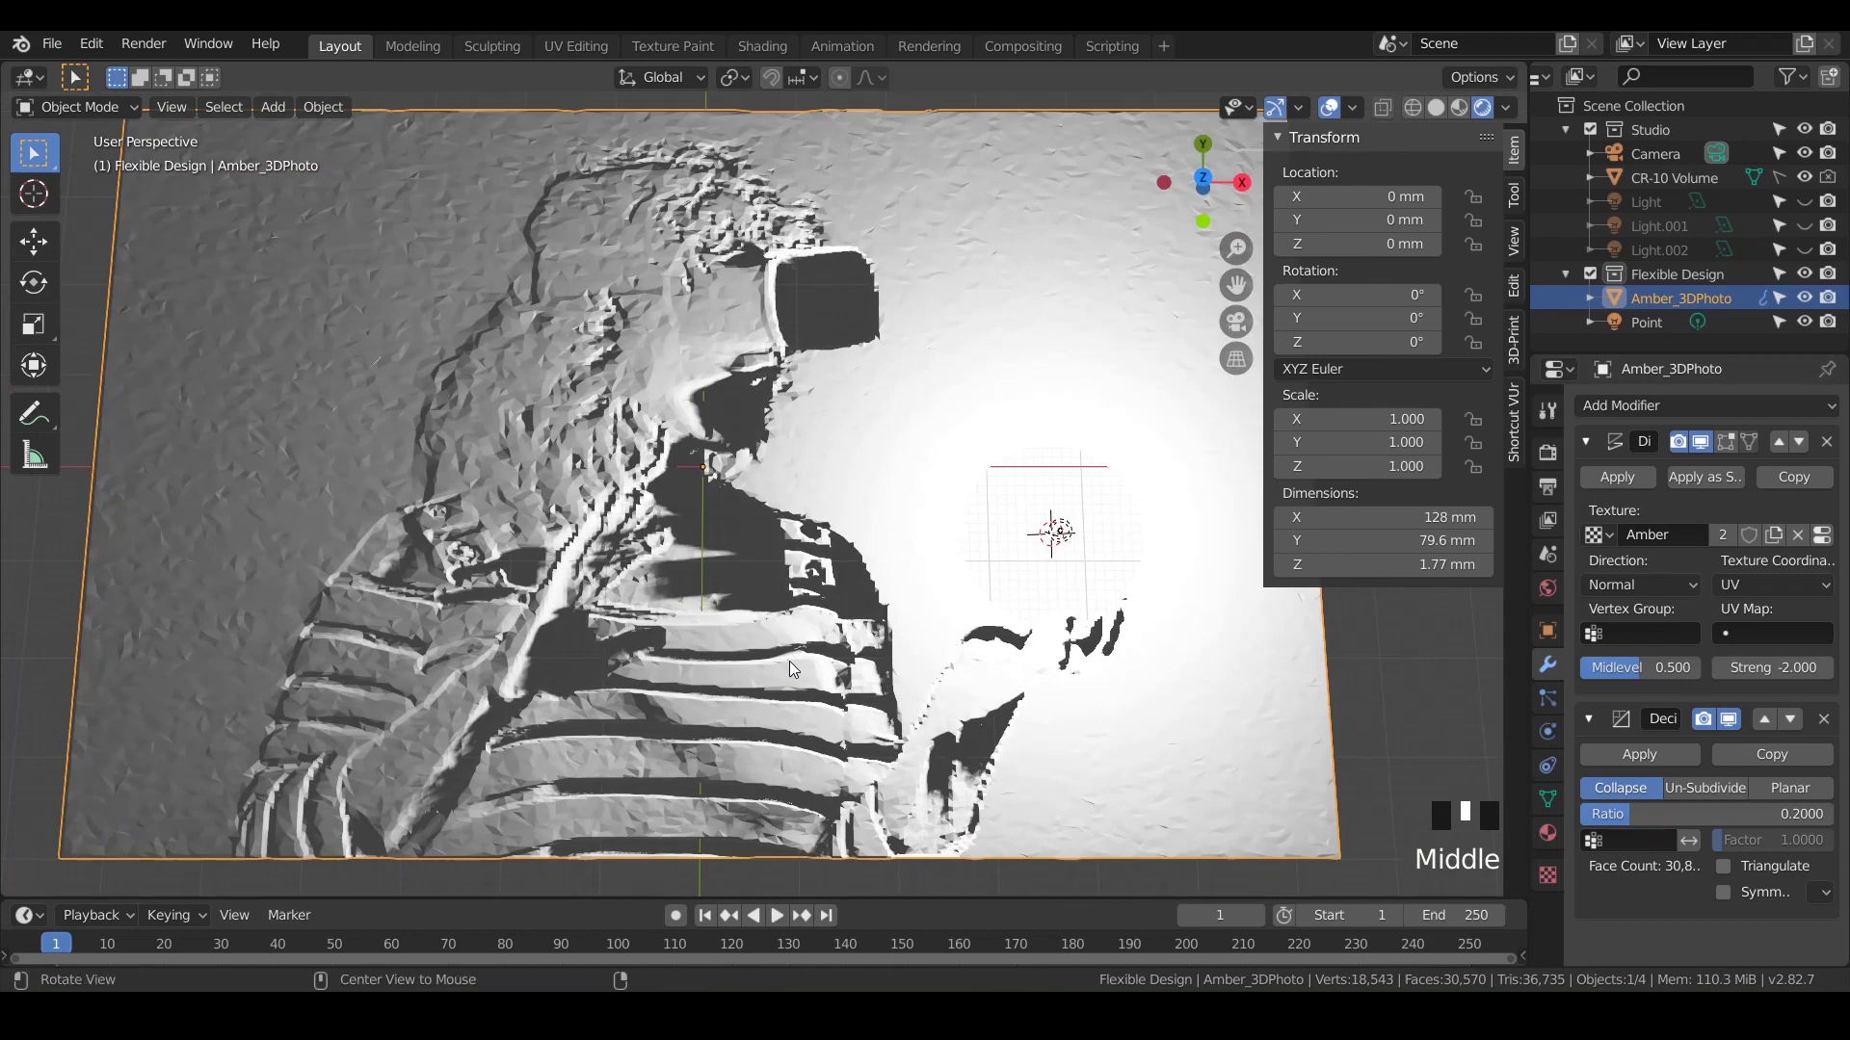
pyautogui.keyDown('shift'); pyautogui.moveTo(789, 661); pyautogui.dragTo(907, 655, button='middle'); pyautogui.keyUp('shift')
pyautogui.scroll(2, 777, 553)
pyautogui.moveTo(776, 553); pyautogui.dragTo(720, 300, button='middle')
pyautogui.scroll(-3, 882, 470)
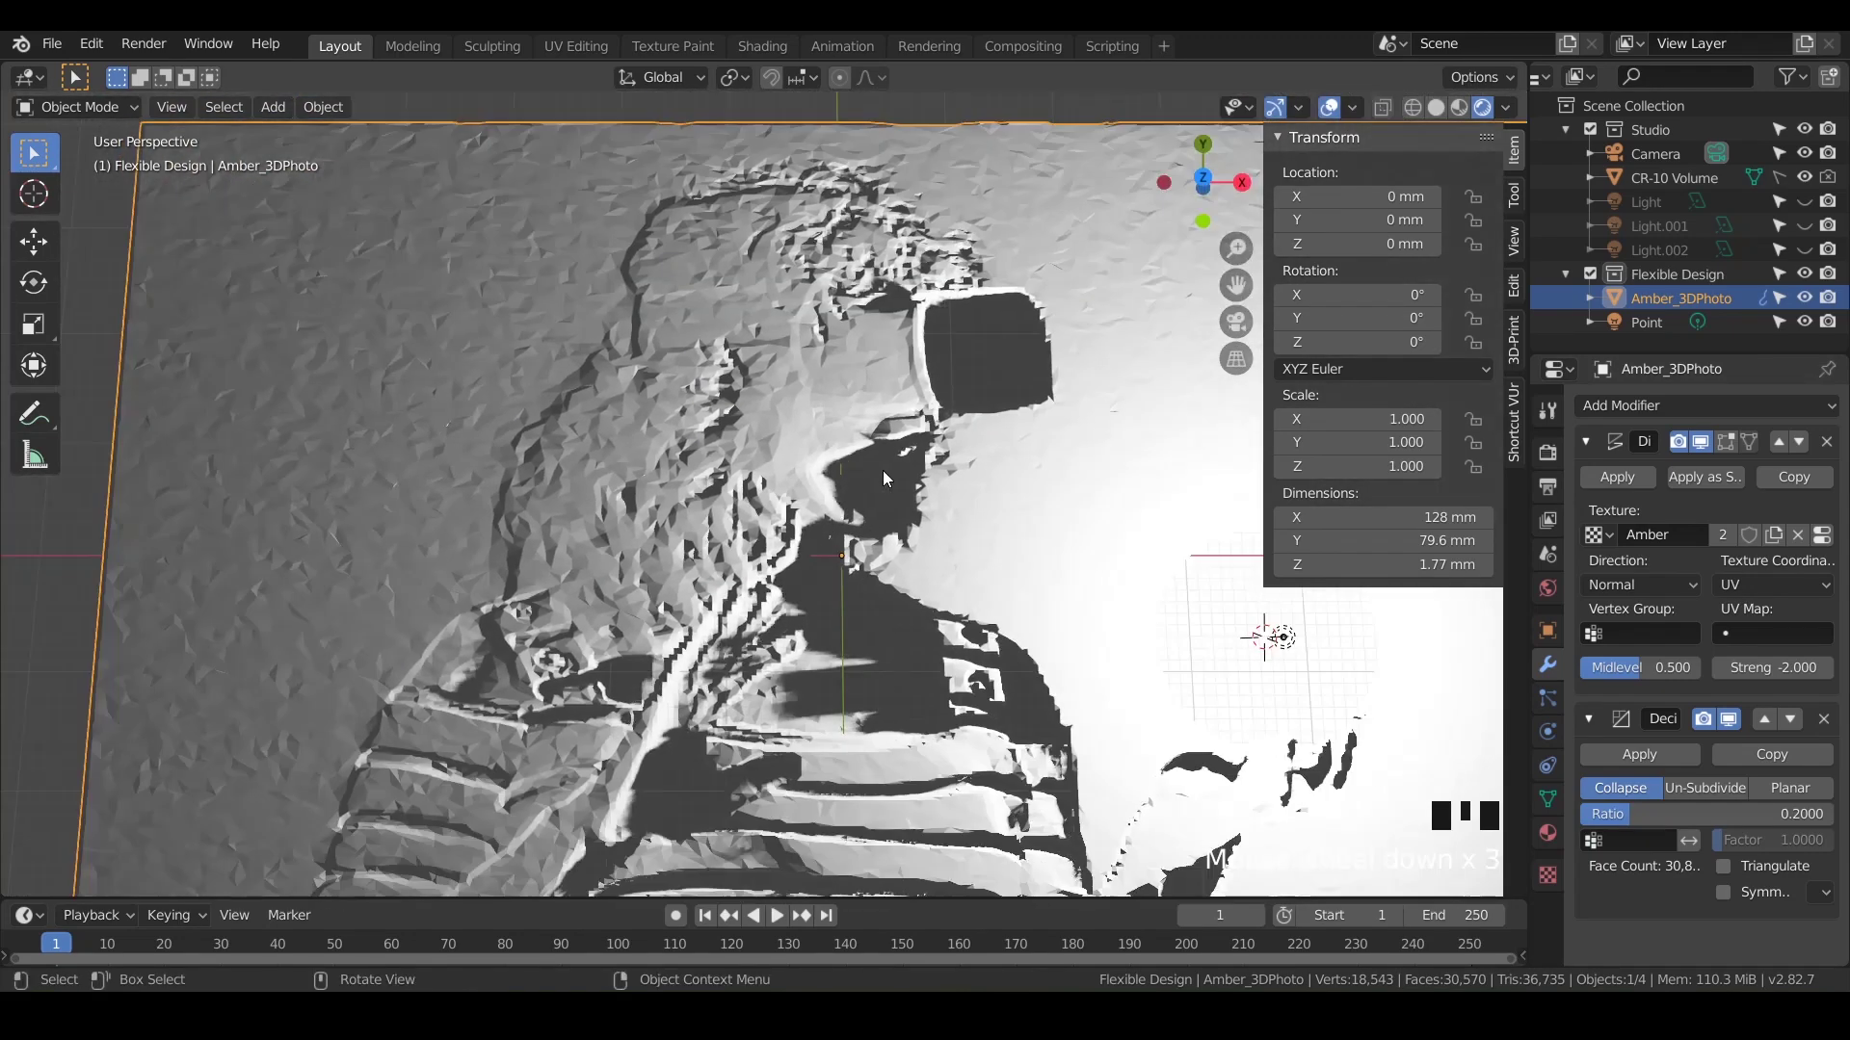
pyautogui.keyDown('shift'); pyautogui.moveTo(882, 470); pyautogui.dragTo(840, 435, button='middle'); pyautogui.keyUp('shift')
pyautogui.scroll(-3, 819, 430)
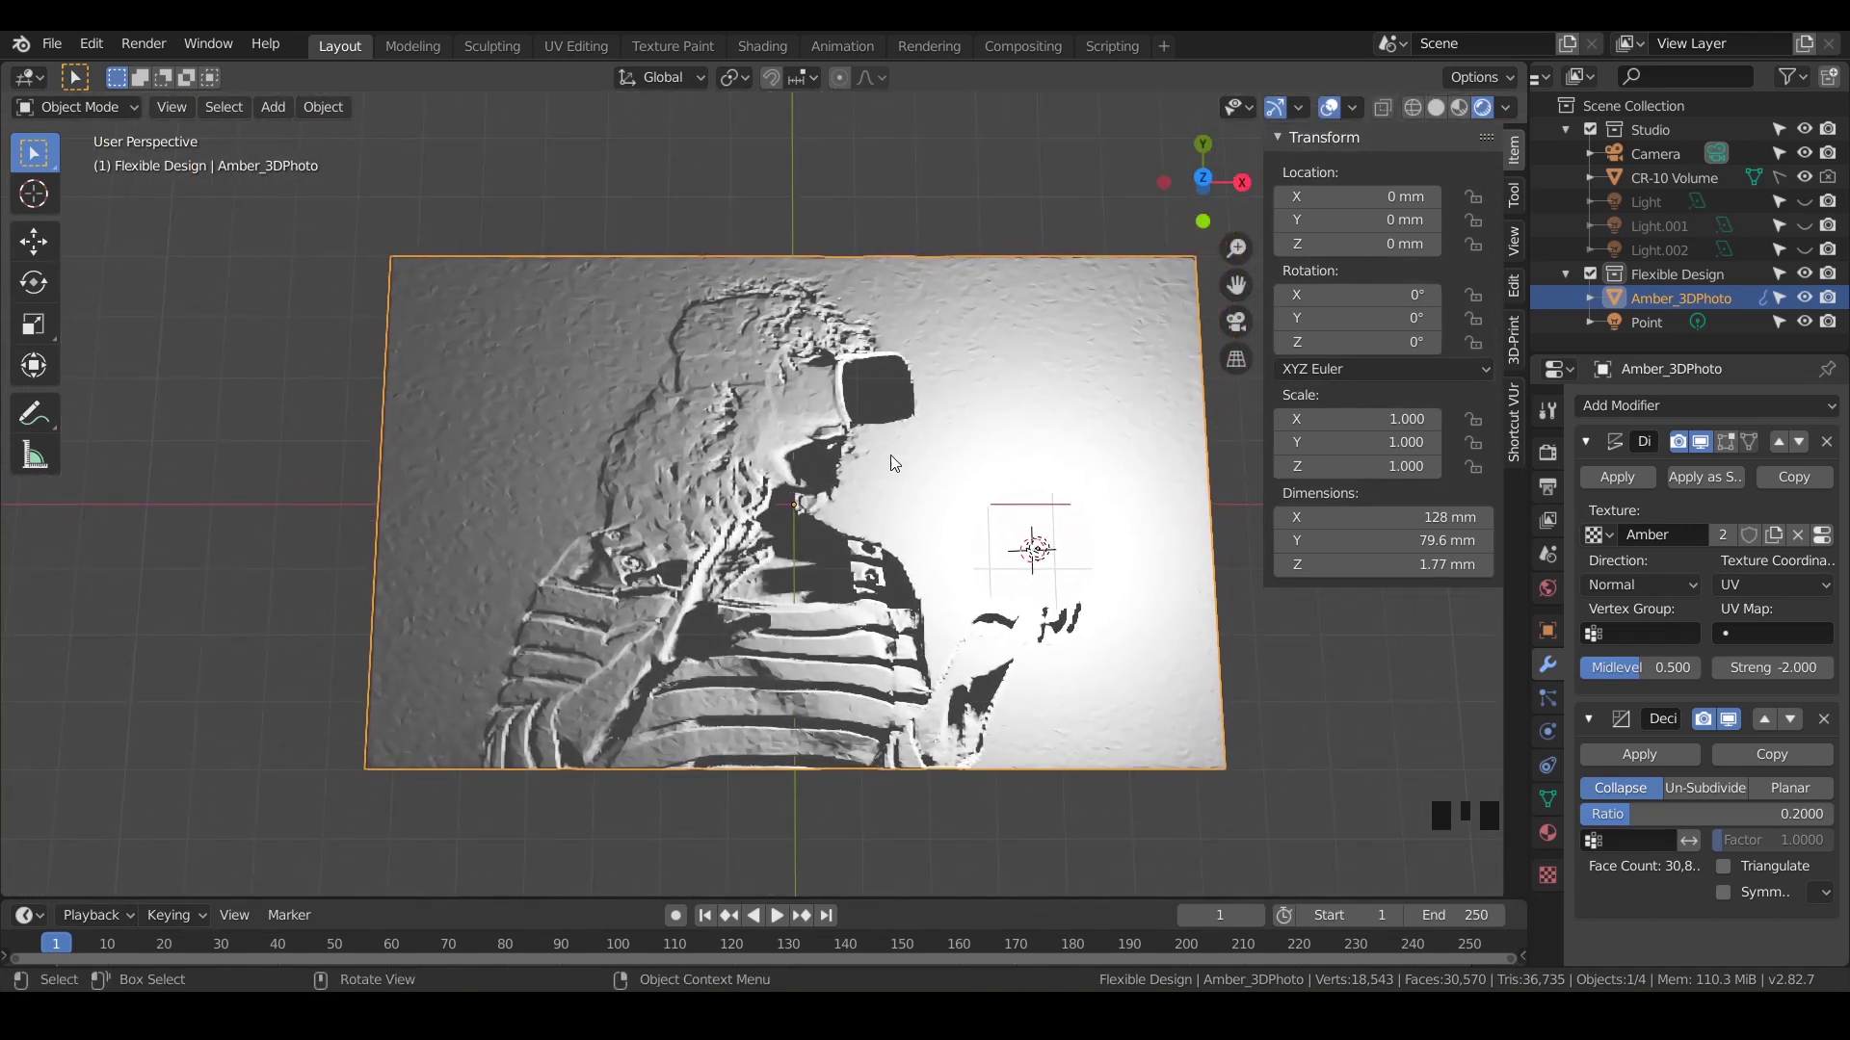
pyautogui.moveTo(737, 569); pyautogui.dragTo(939, 582, button='middle')
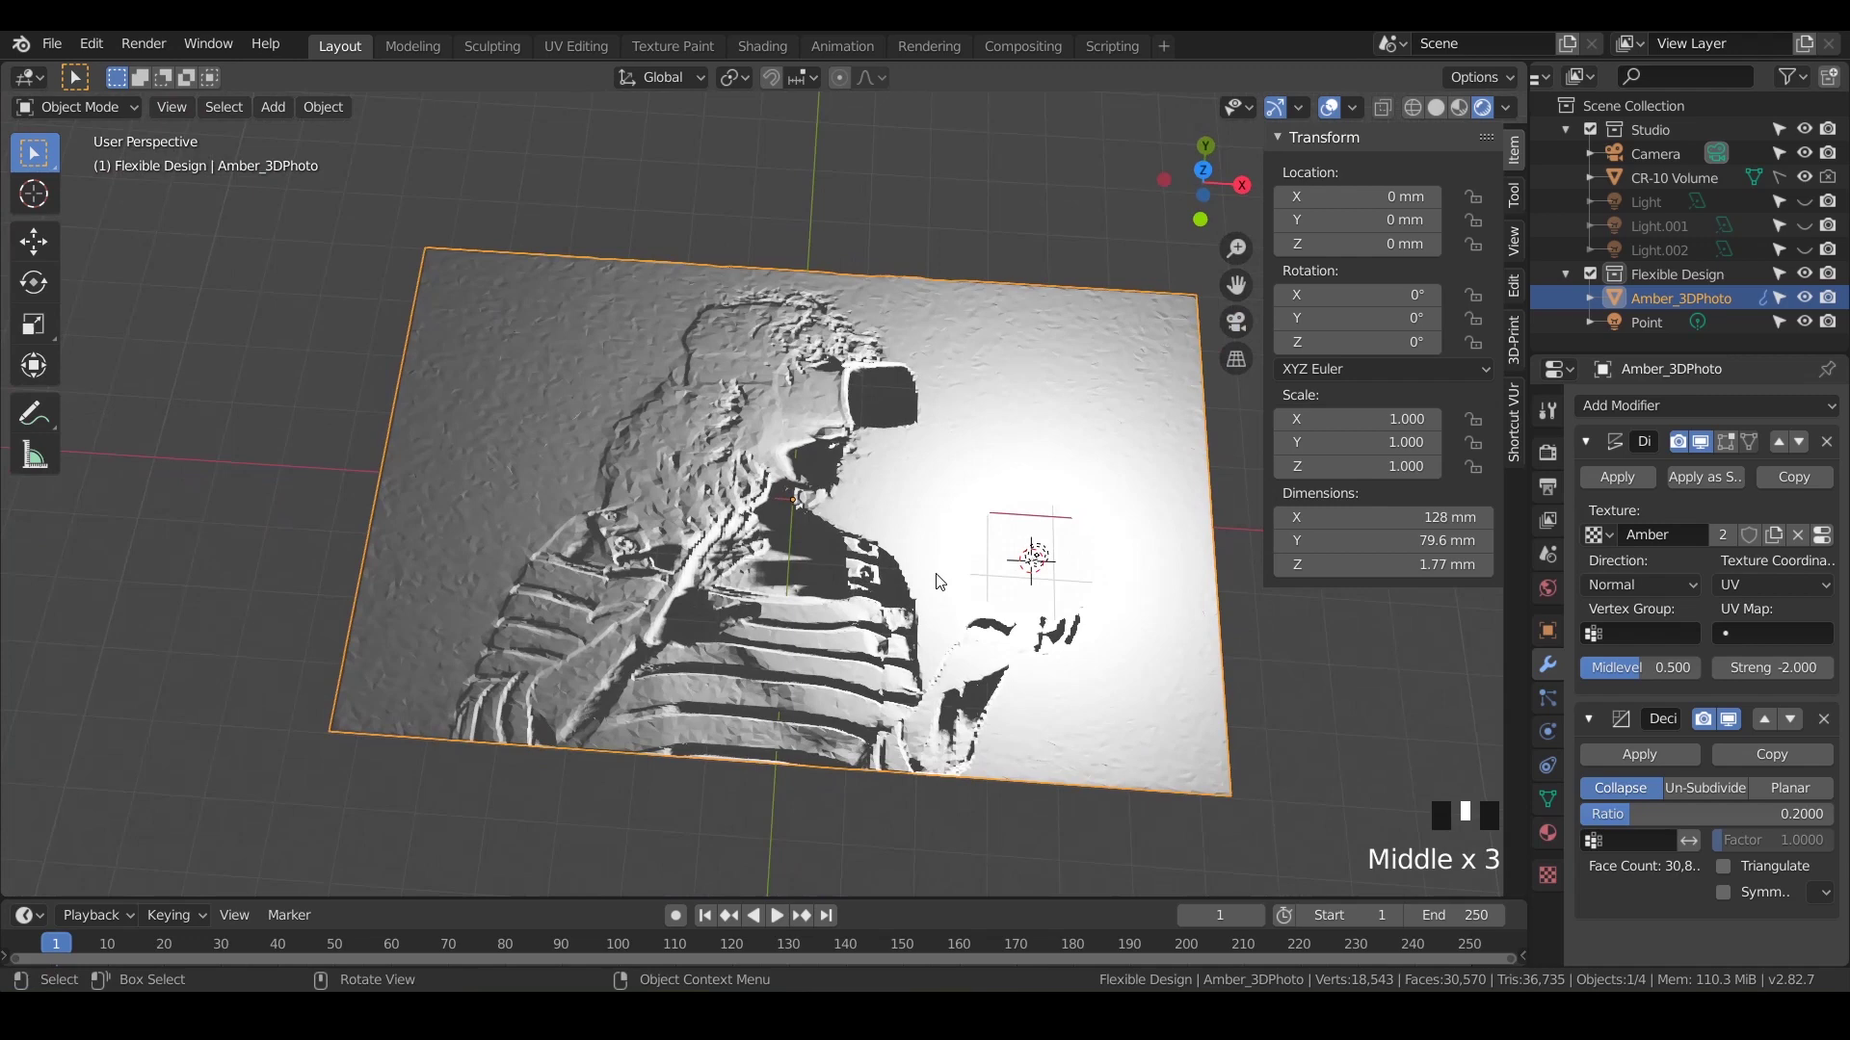
# Show the 3D-Print sidebar and confirm the 3D-Print Toolbox add-on is enabled via a '3D' search in Preferences
pyautogui.click(1514, 337)
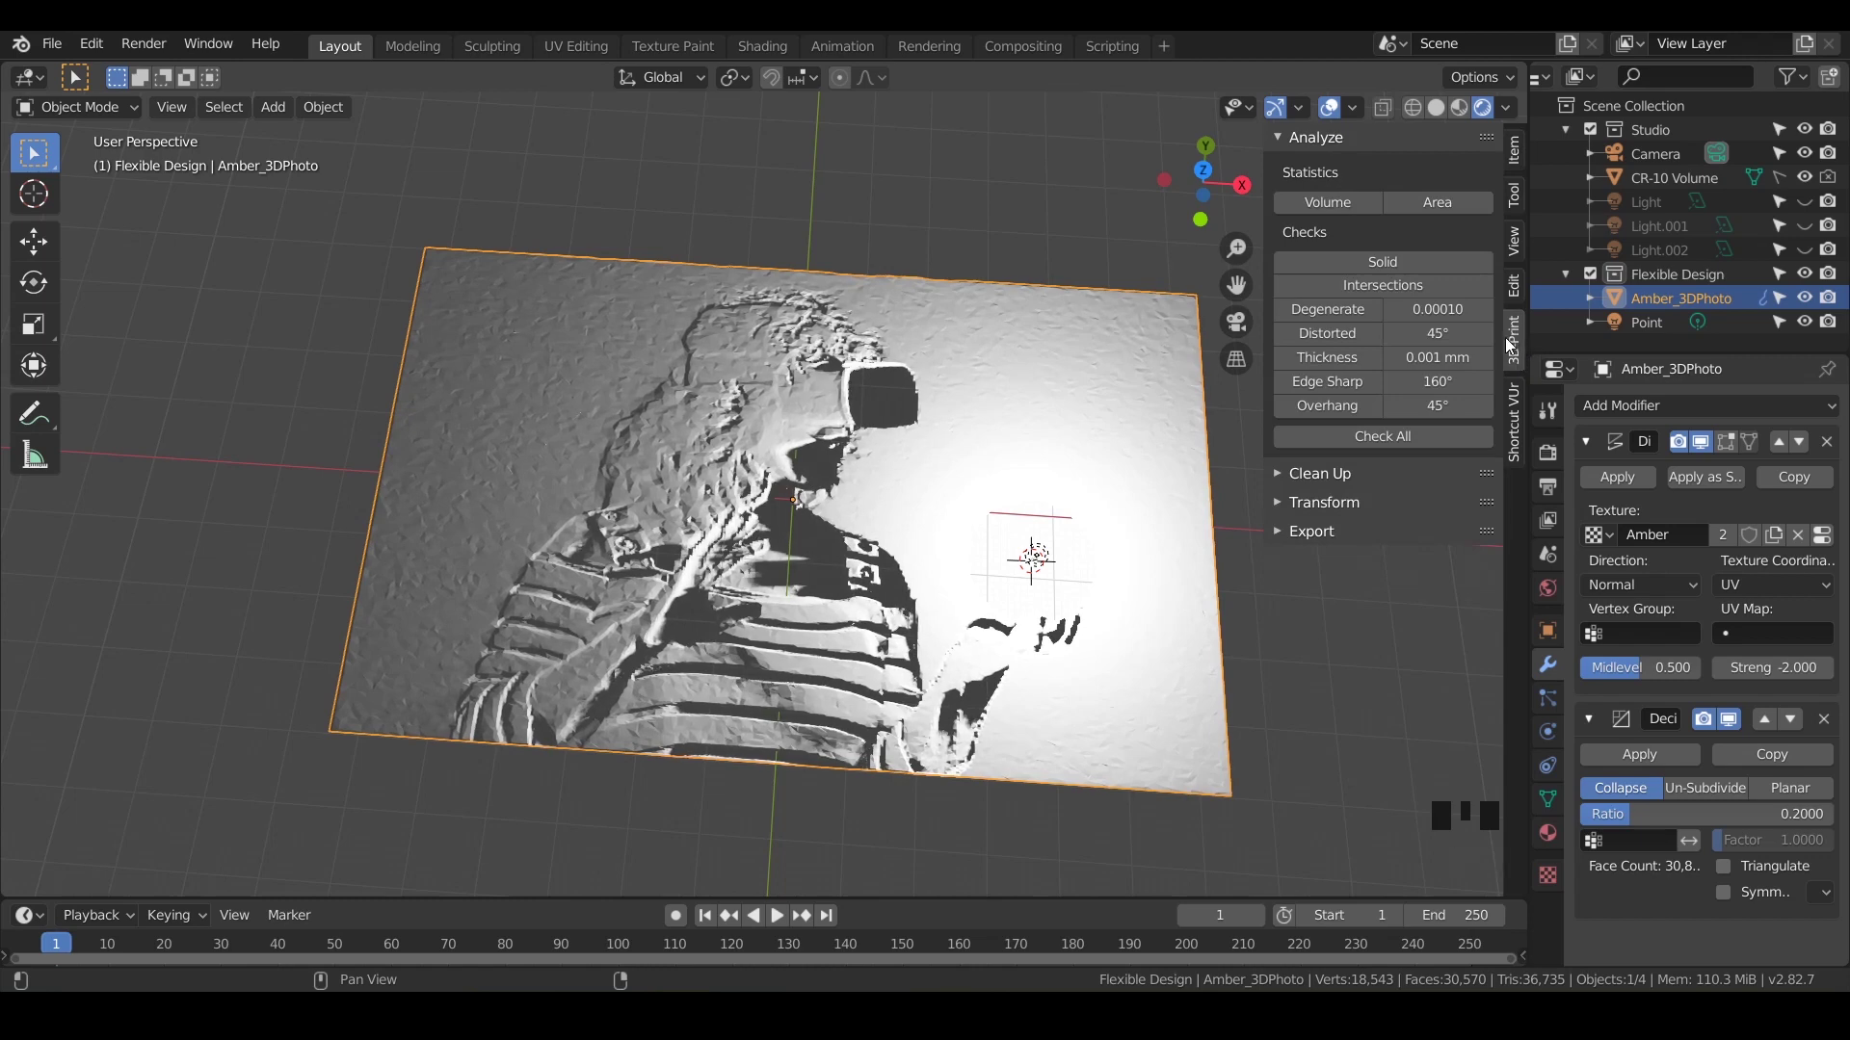
pyautogui.click(91, 42)
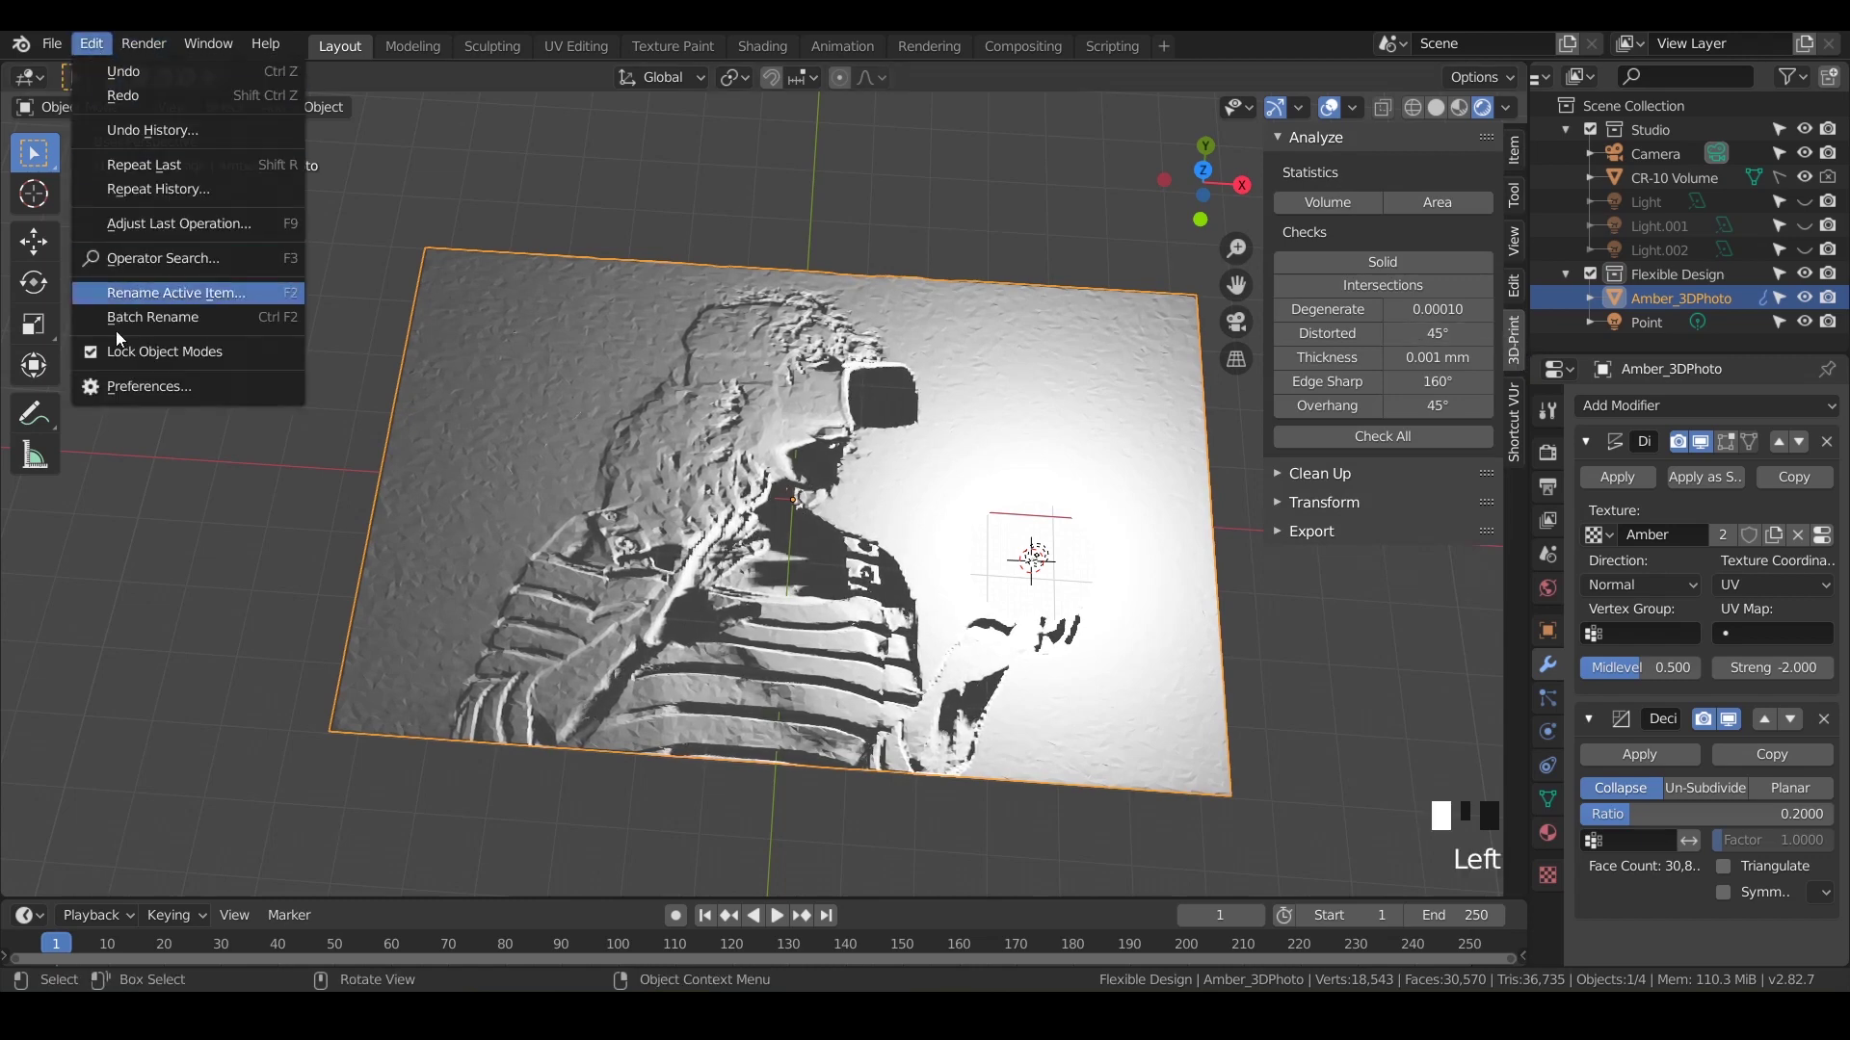
pyautogui.click(120, 390)
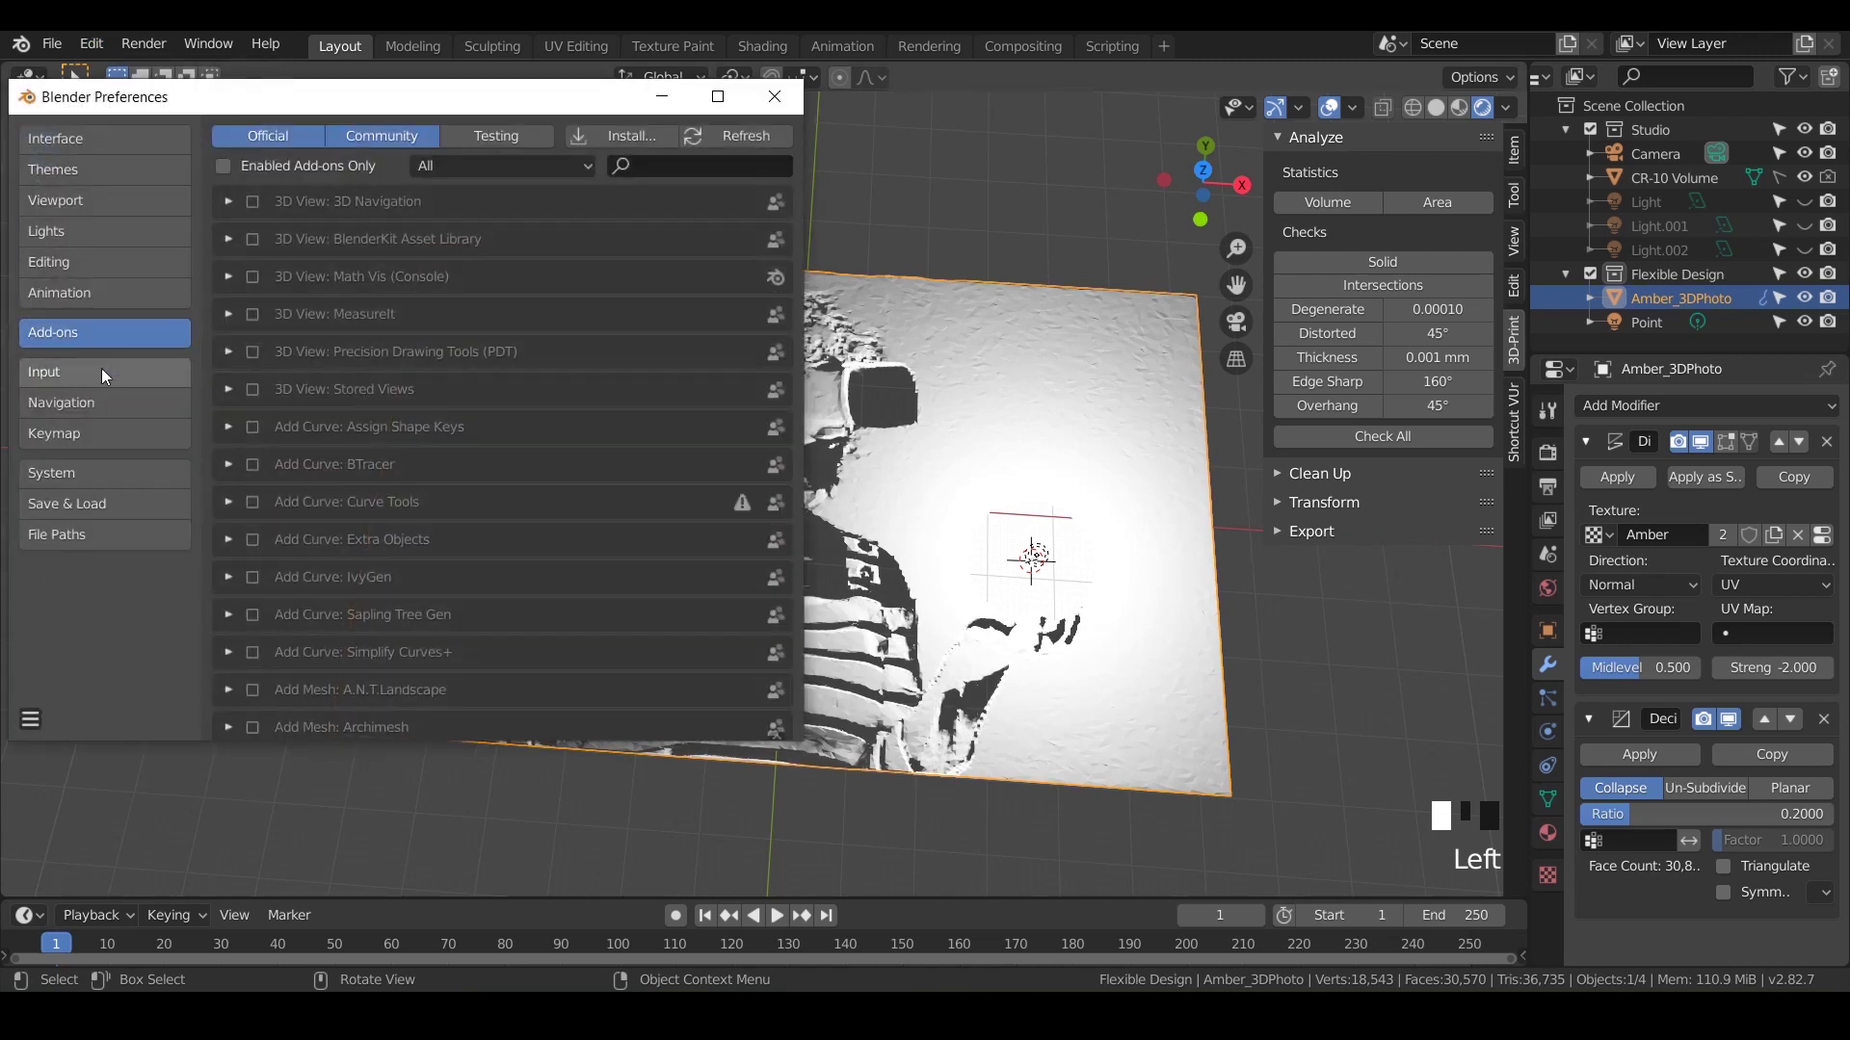
pyautogui.click(101, 370)
pyautogui.click(101, 324)
pyautogui.click(670, 165)
pyautogui.write('3D')
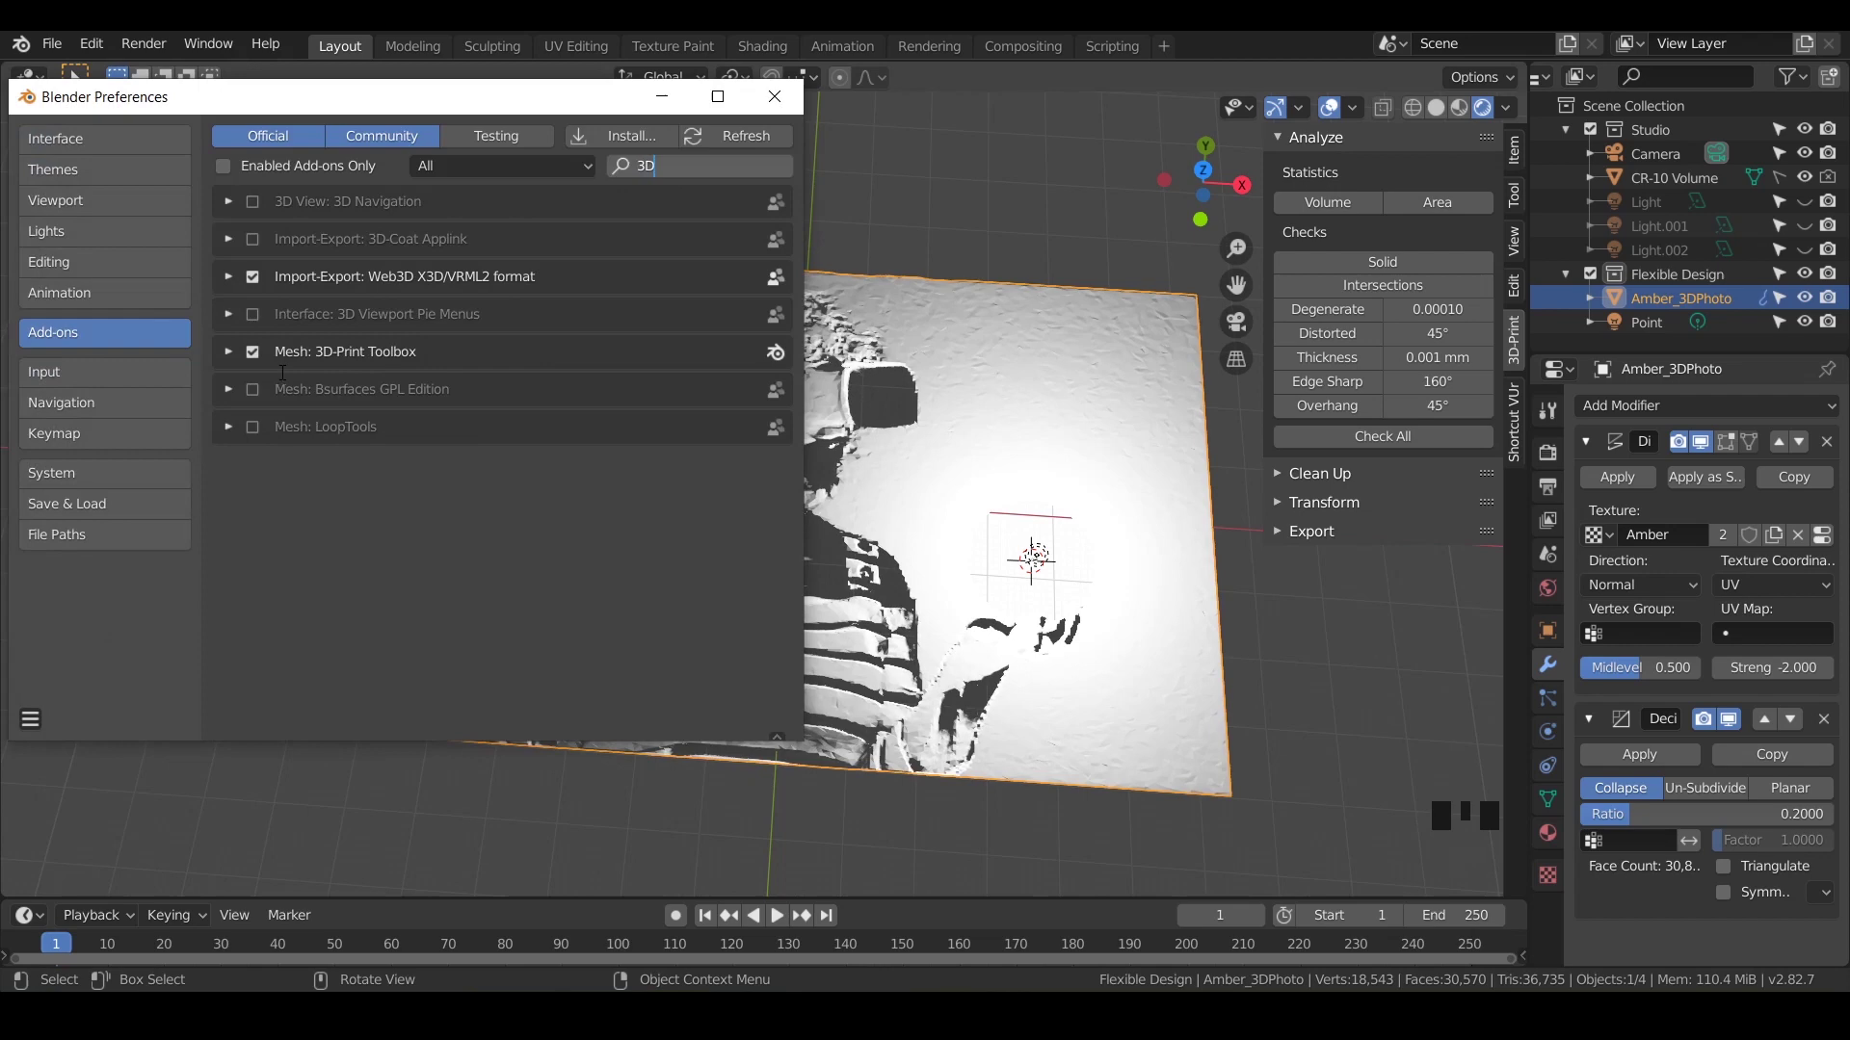
pyautogui.click(774, 95)
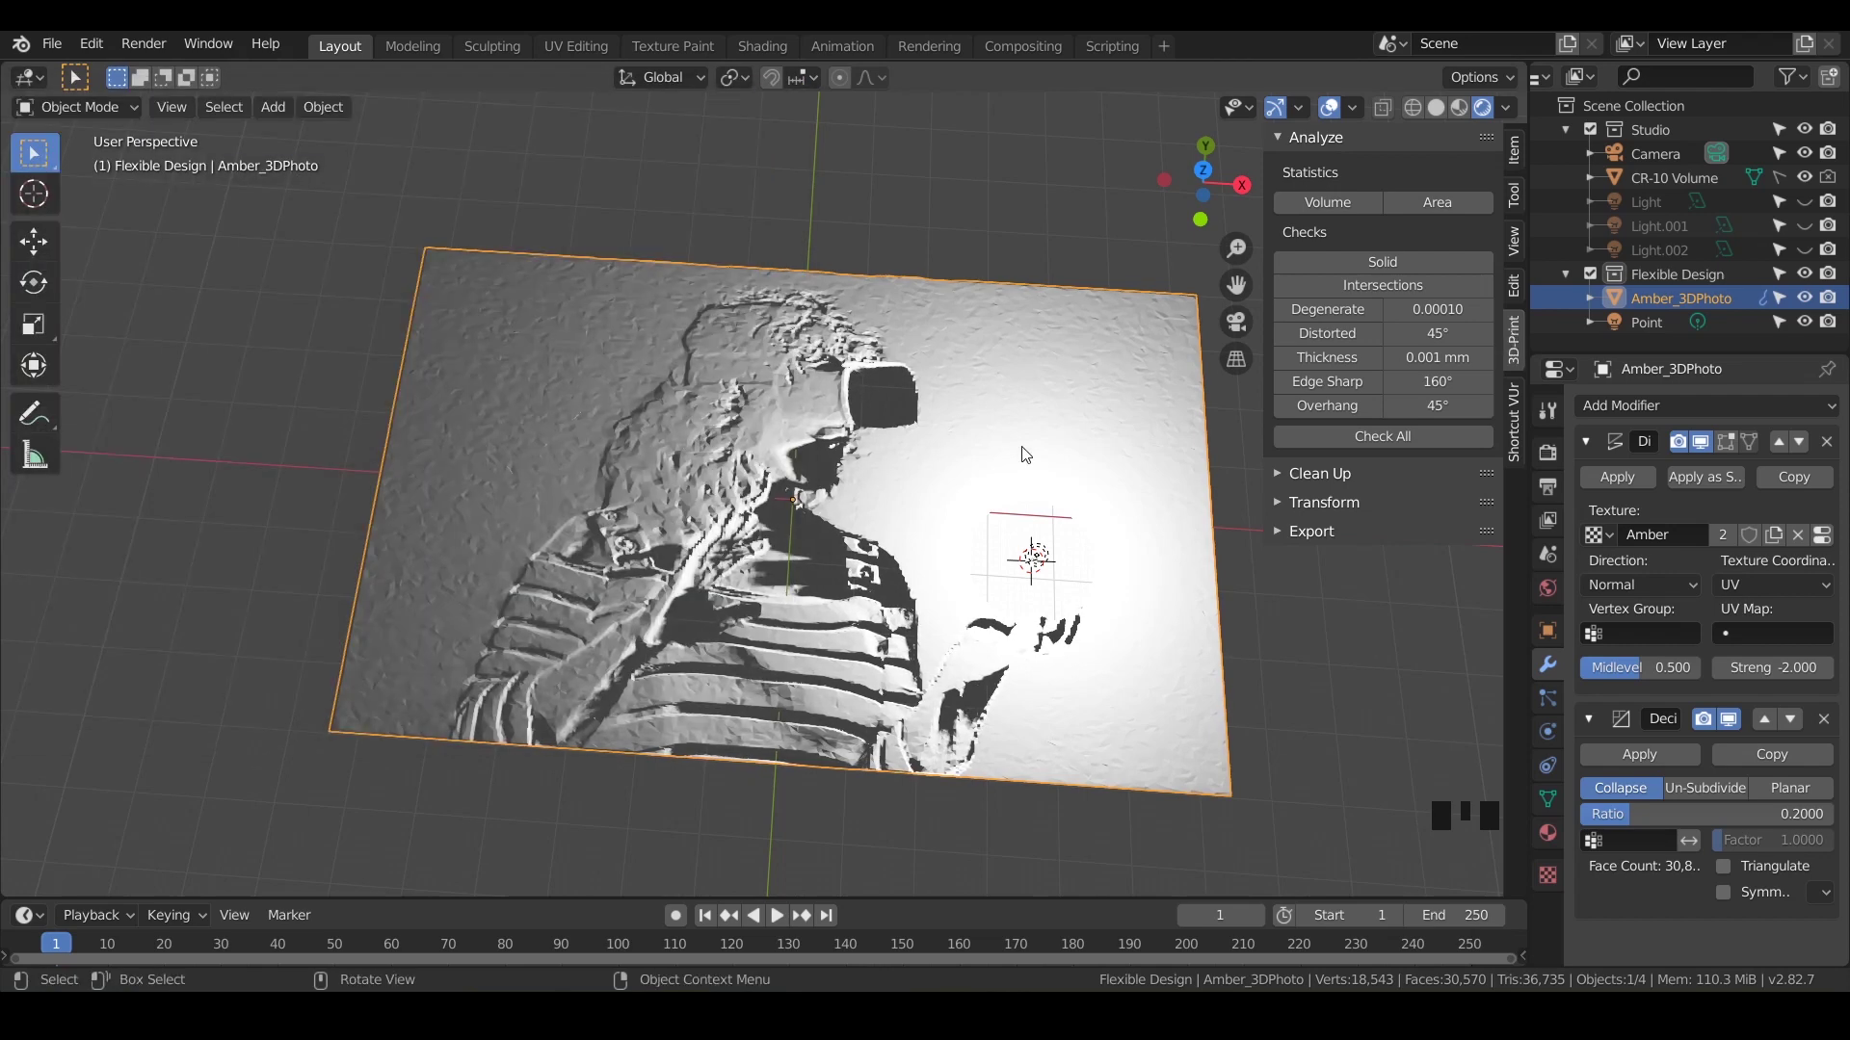
# Switch the relief into Edit Mode and run the 3D-Print Solid check
pyautogui.click(873, 449)
pyautogui.click(105, 108)
pyautogui.click(76, 161)
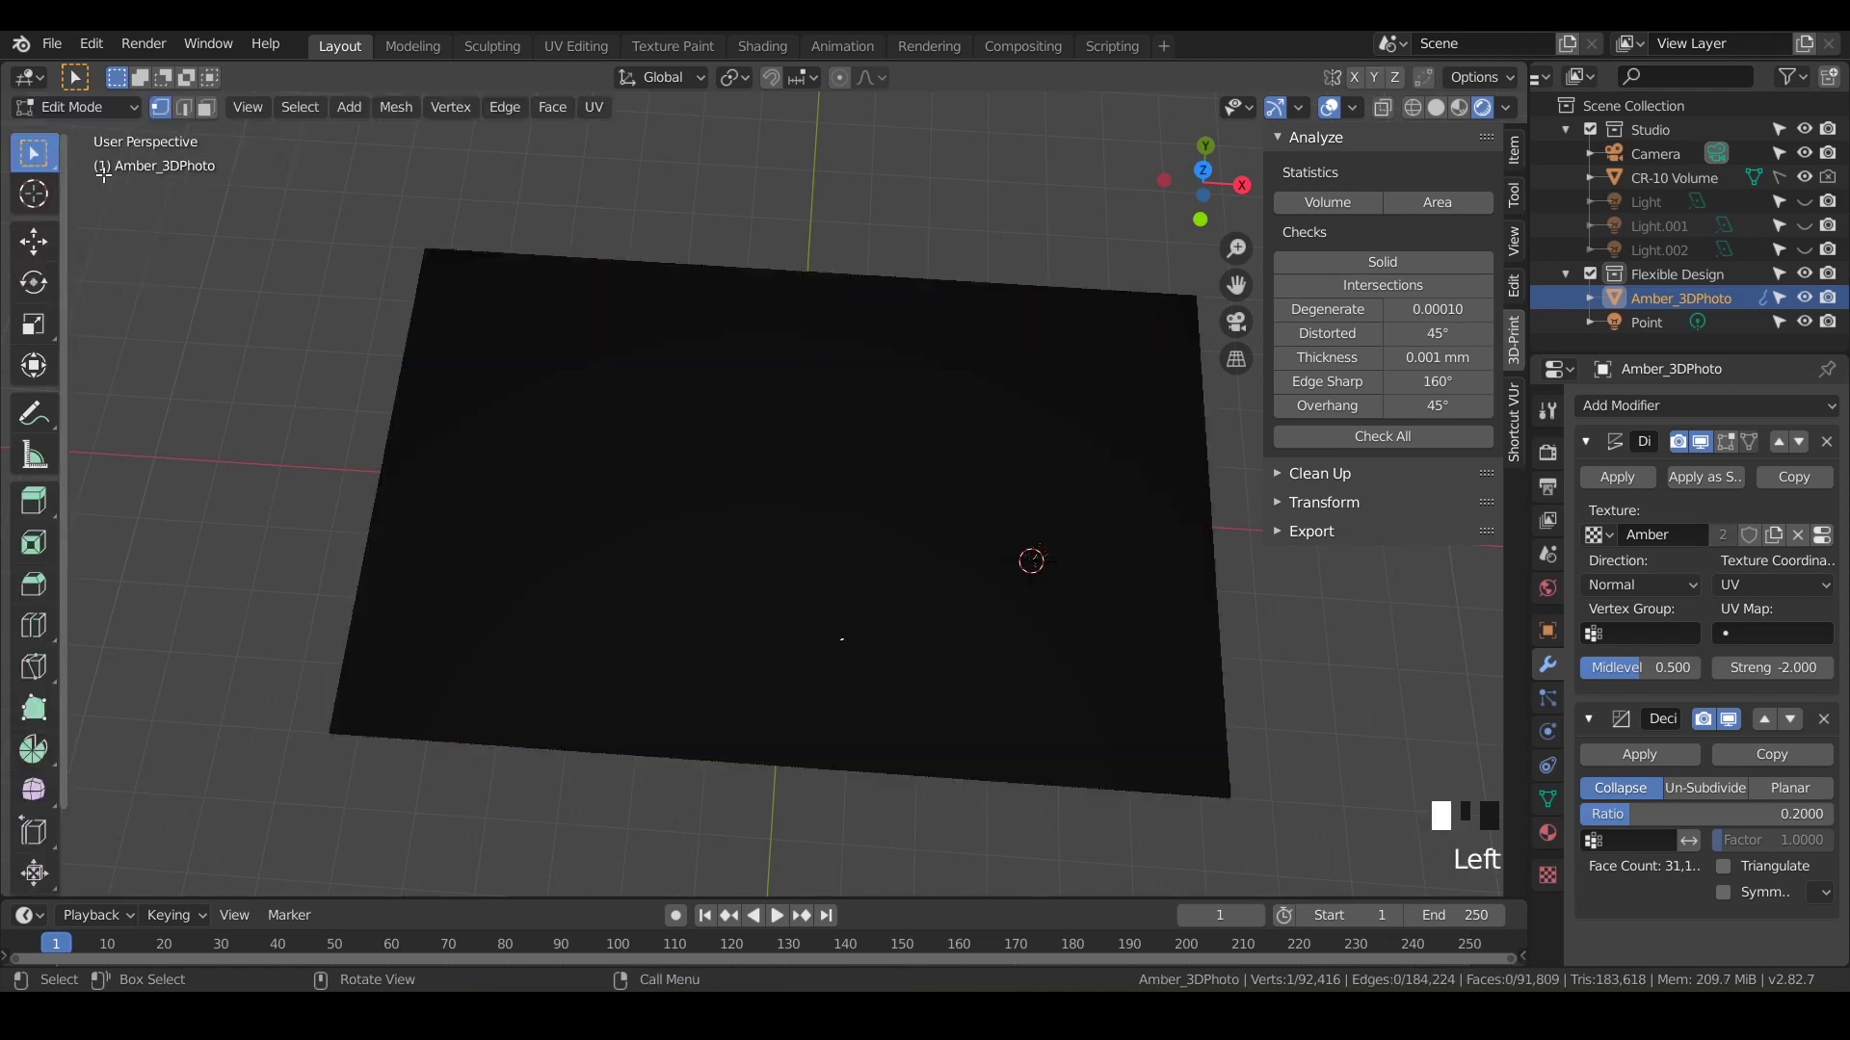
pyautogui.click(1387, 264)
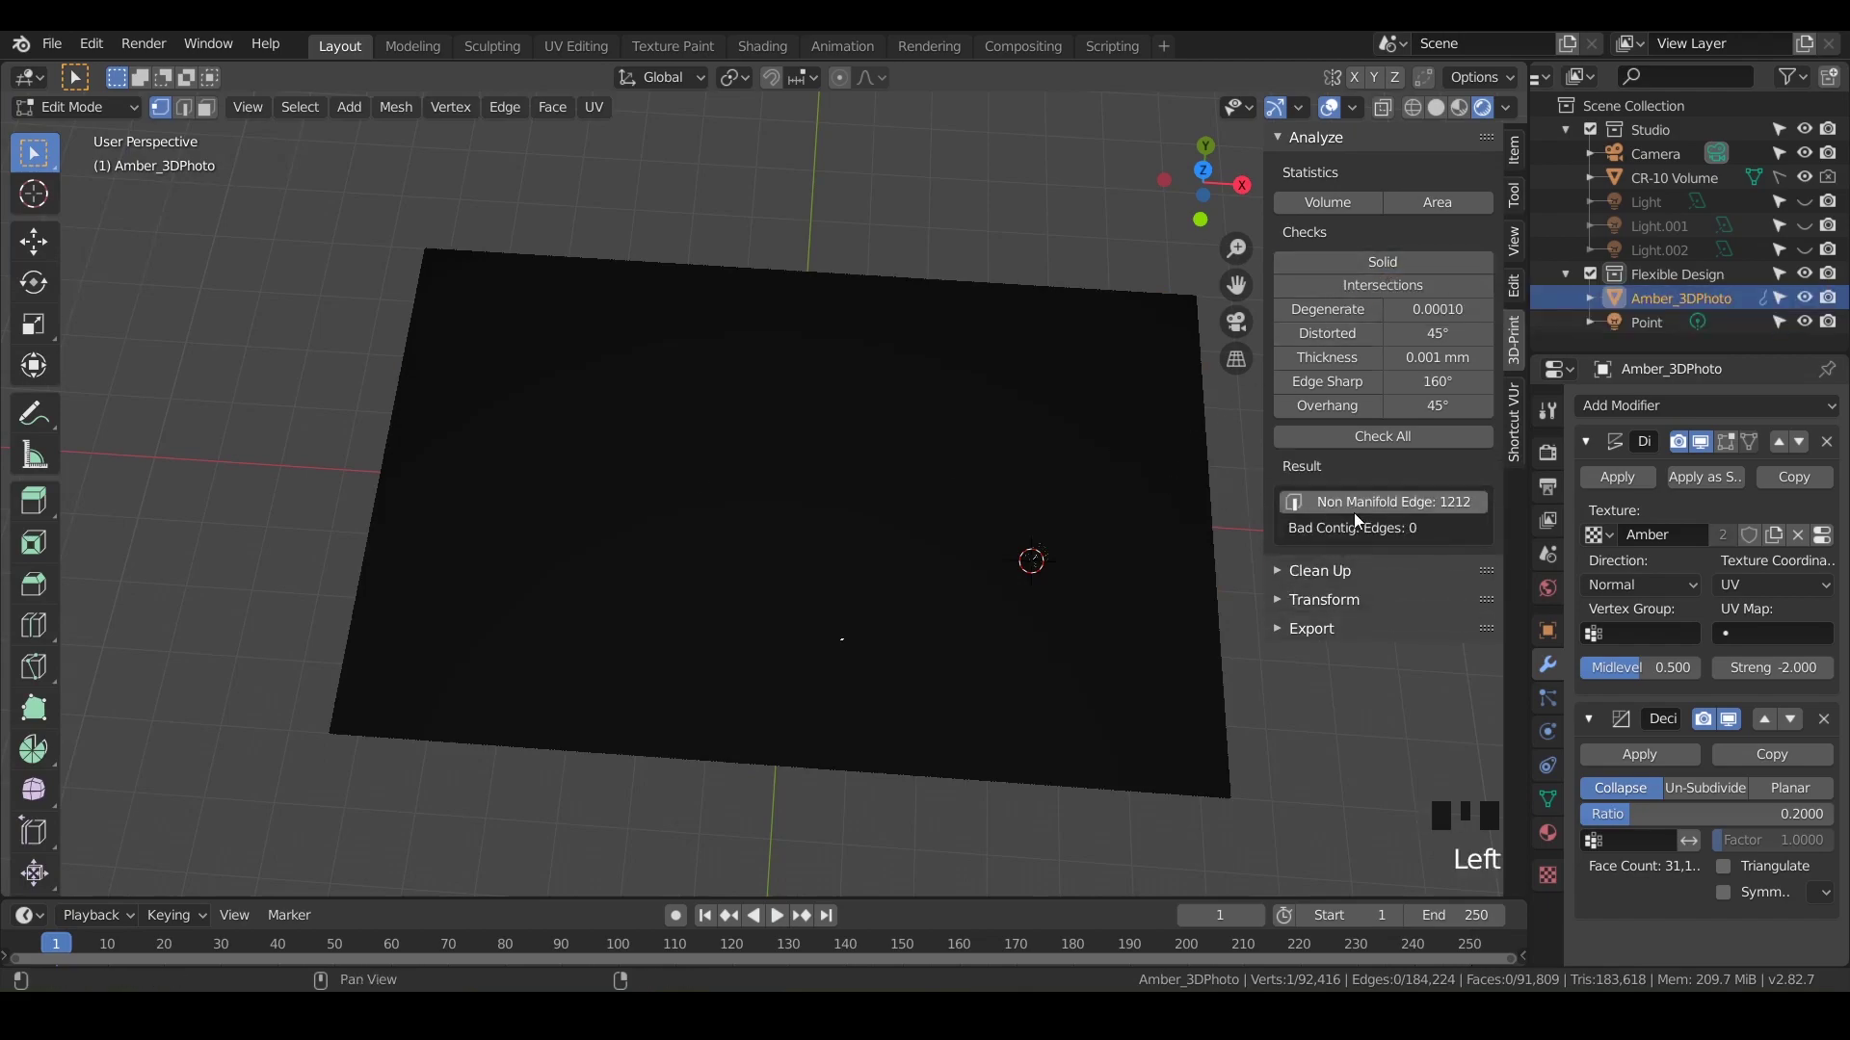
pyautogui.scroll(3, 959, 537)
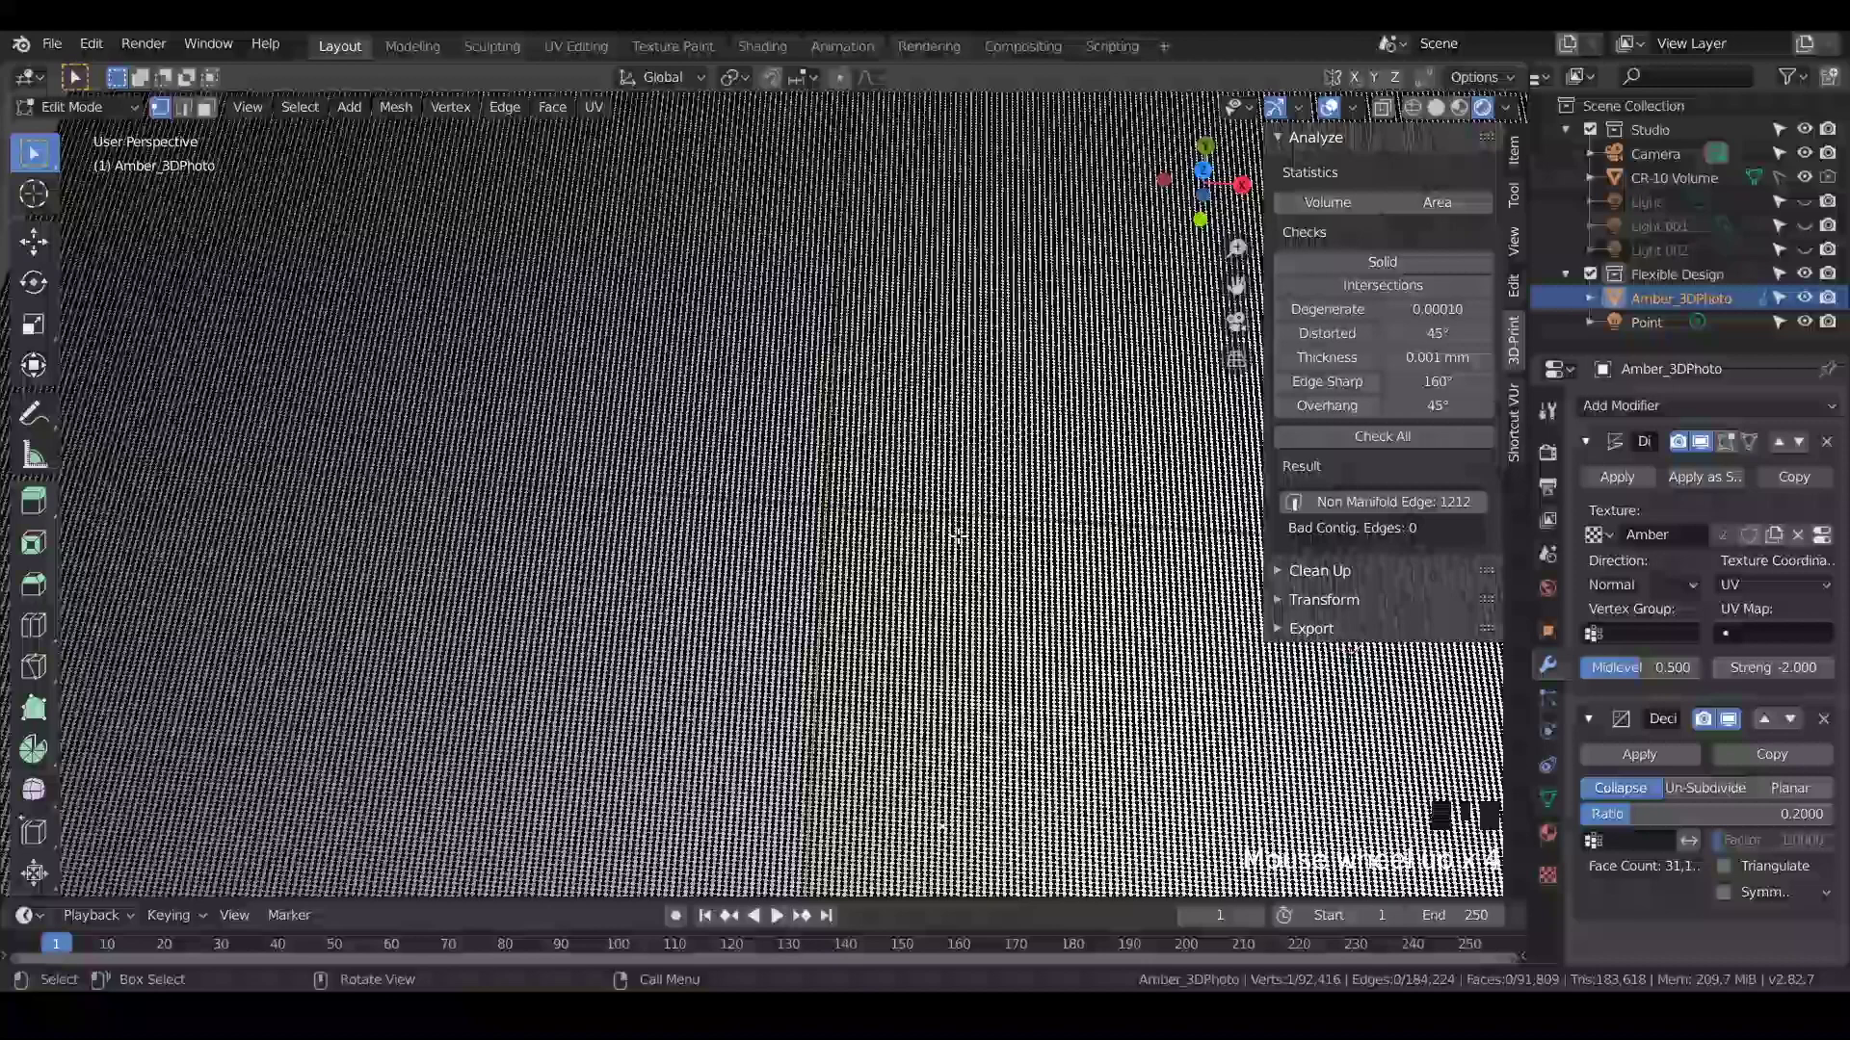
pyautogui.scroll(-3, 959, 536)
pyautogui.scroll(2, 958, 536)
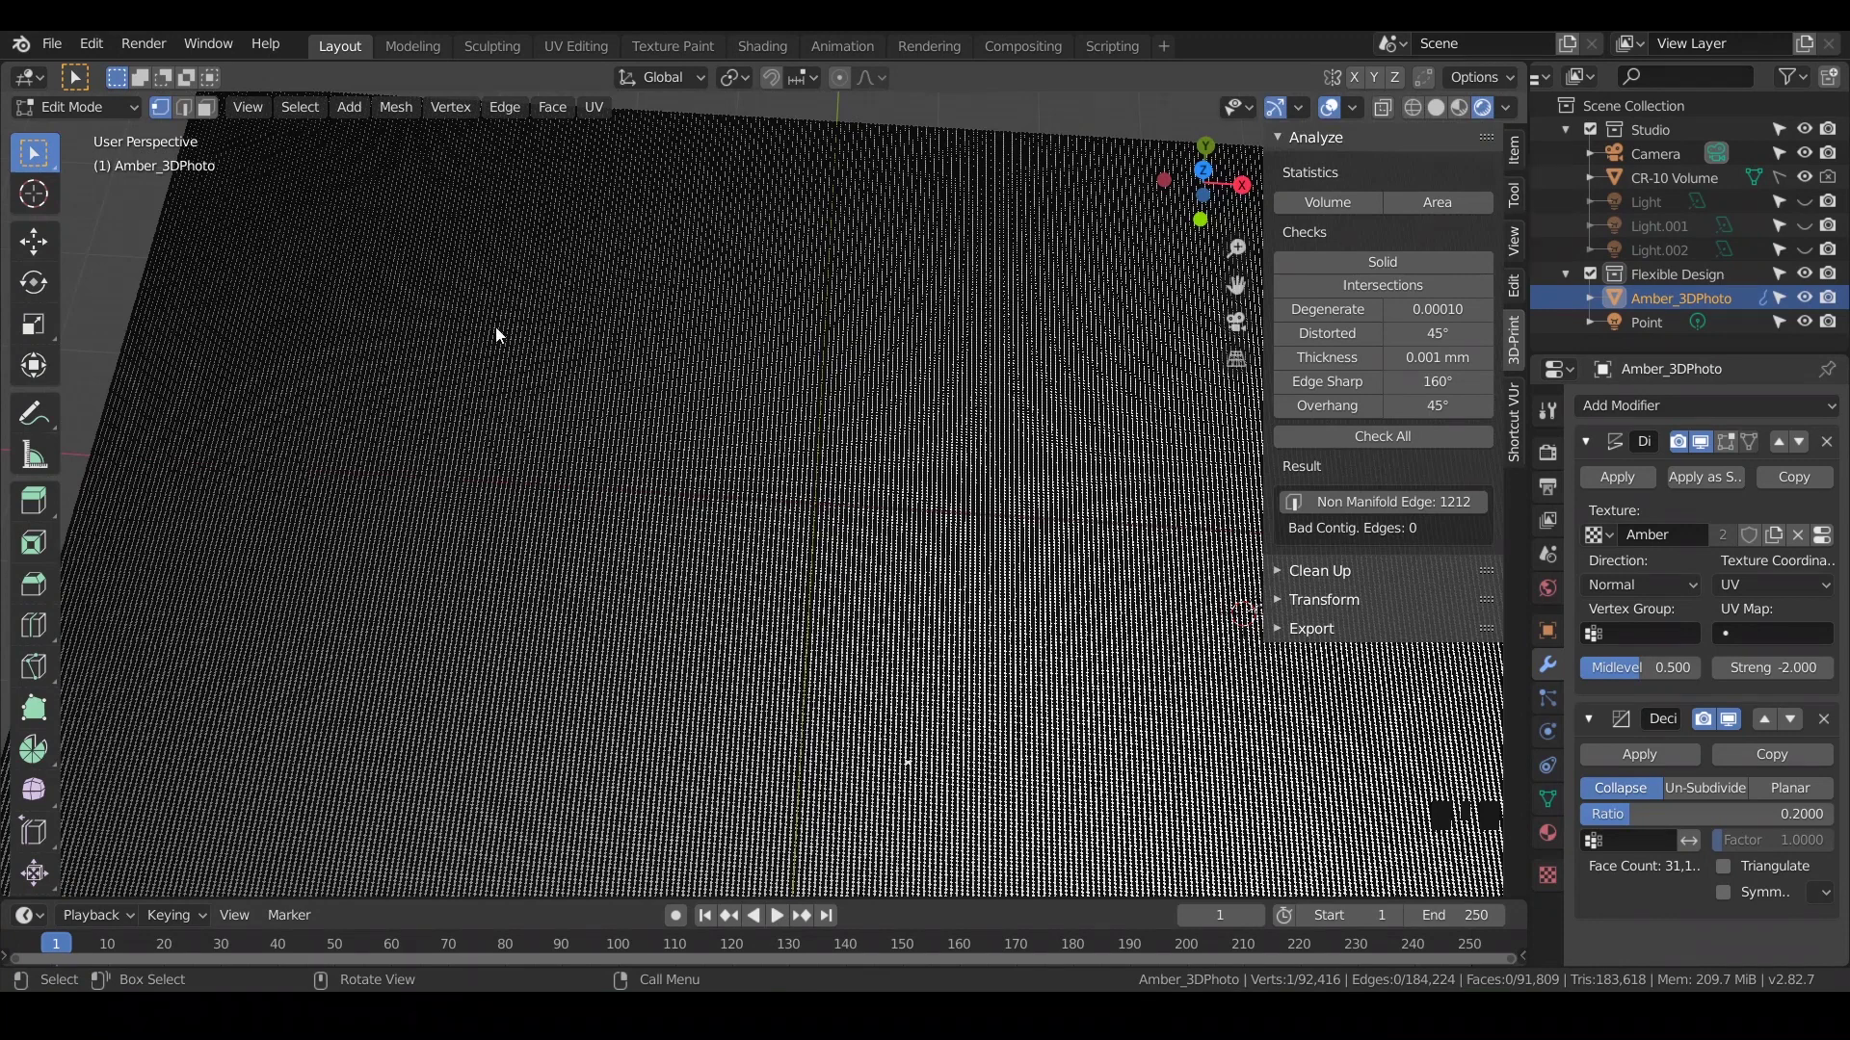
# Rerun the Solid check in Edit Mode and select the 1212 non-manifold boundary edges
pyautogui.press('Tab')
pyautogui.click(96, 107)
pyautogui.click(65, 106)
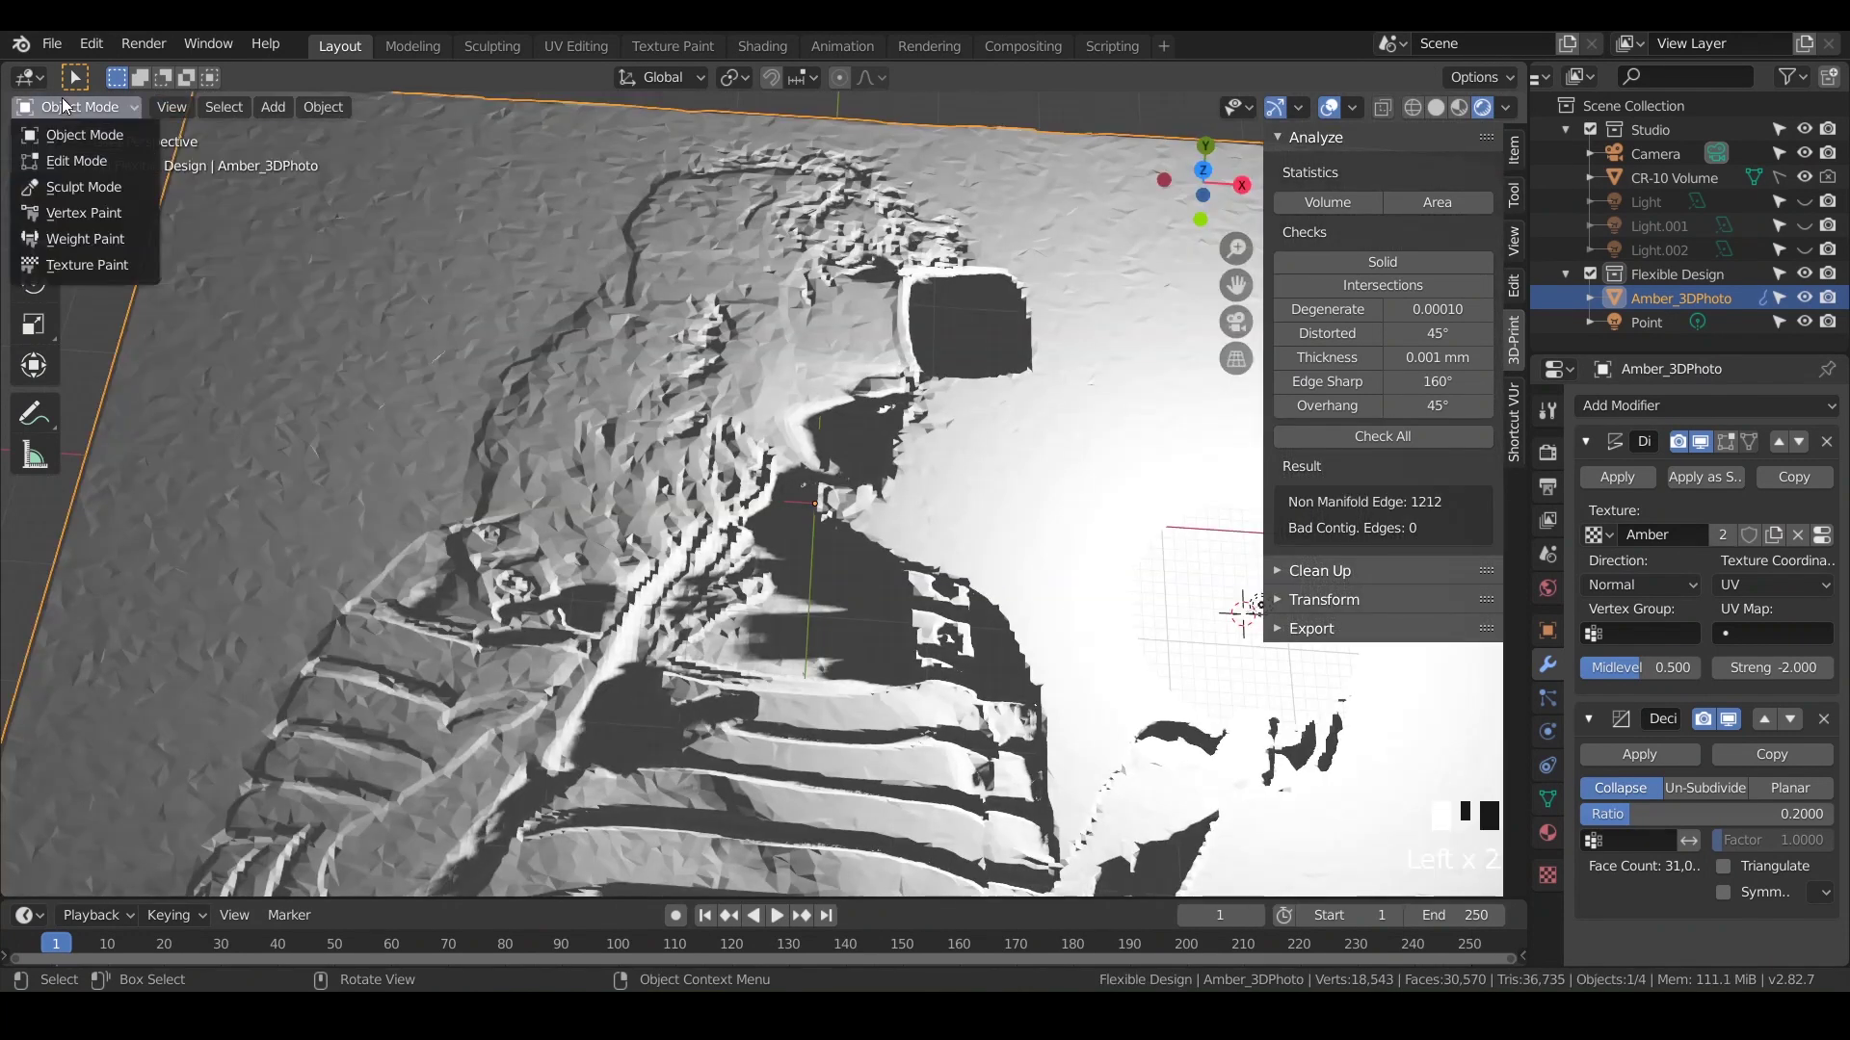
pyautogui.click(68, 161)
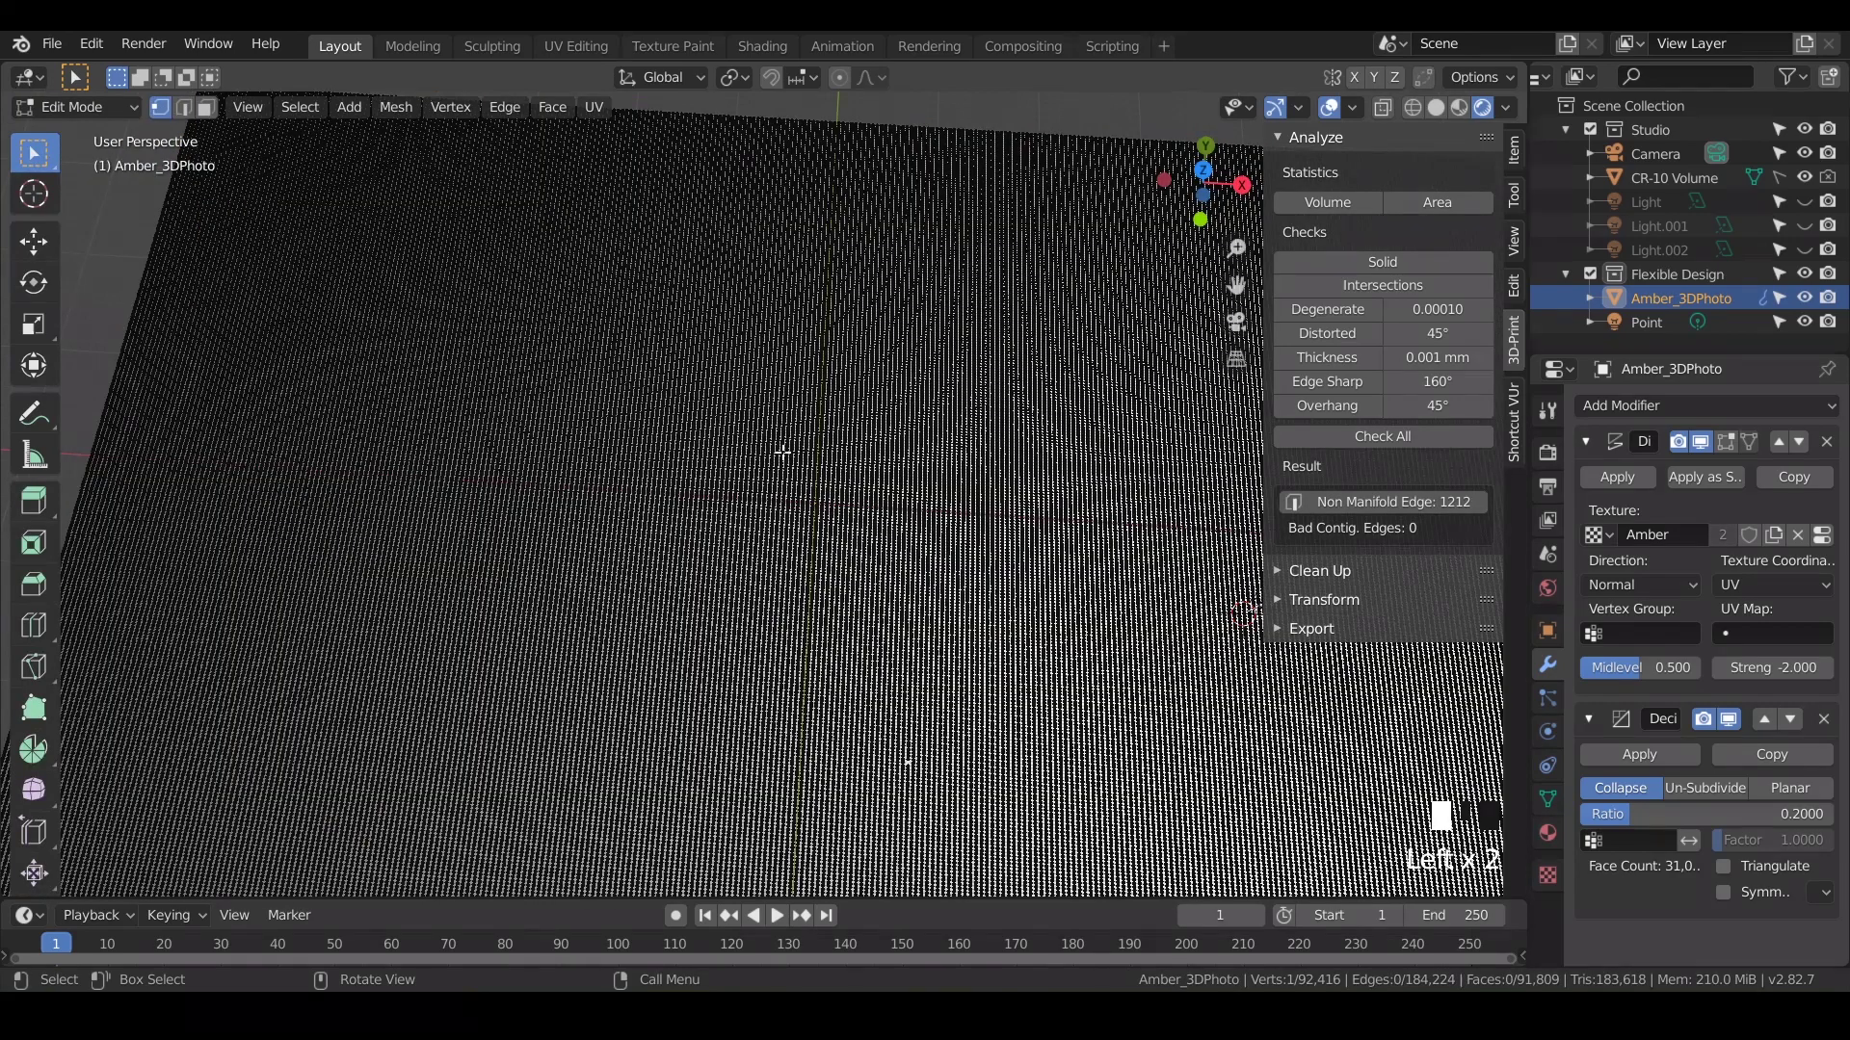
pyautogui.click(1368, 264)
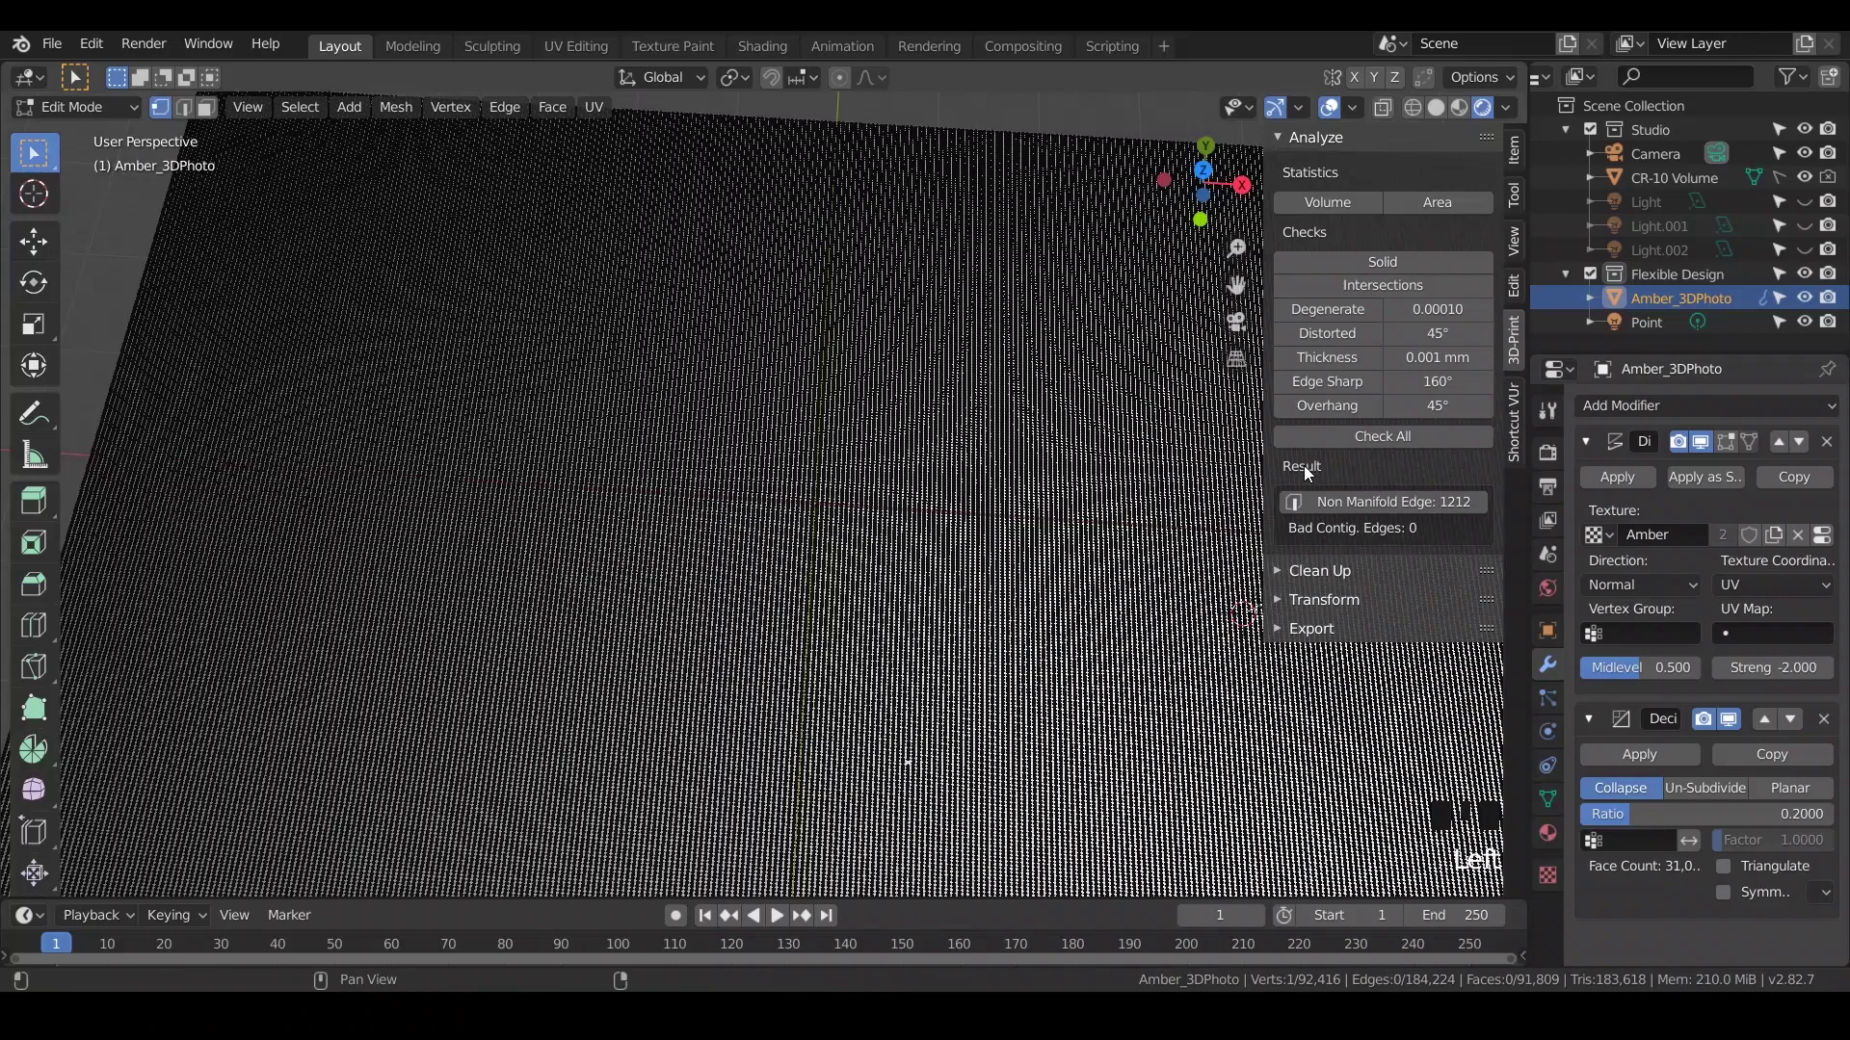
pyautogui.click(1362, 501)
pyautogui.scroll(-4, 905, 517)
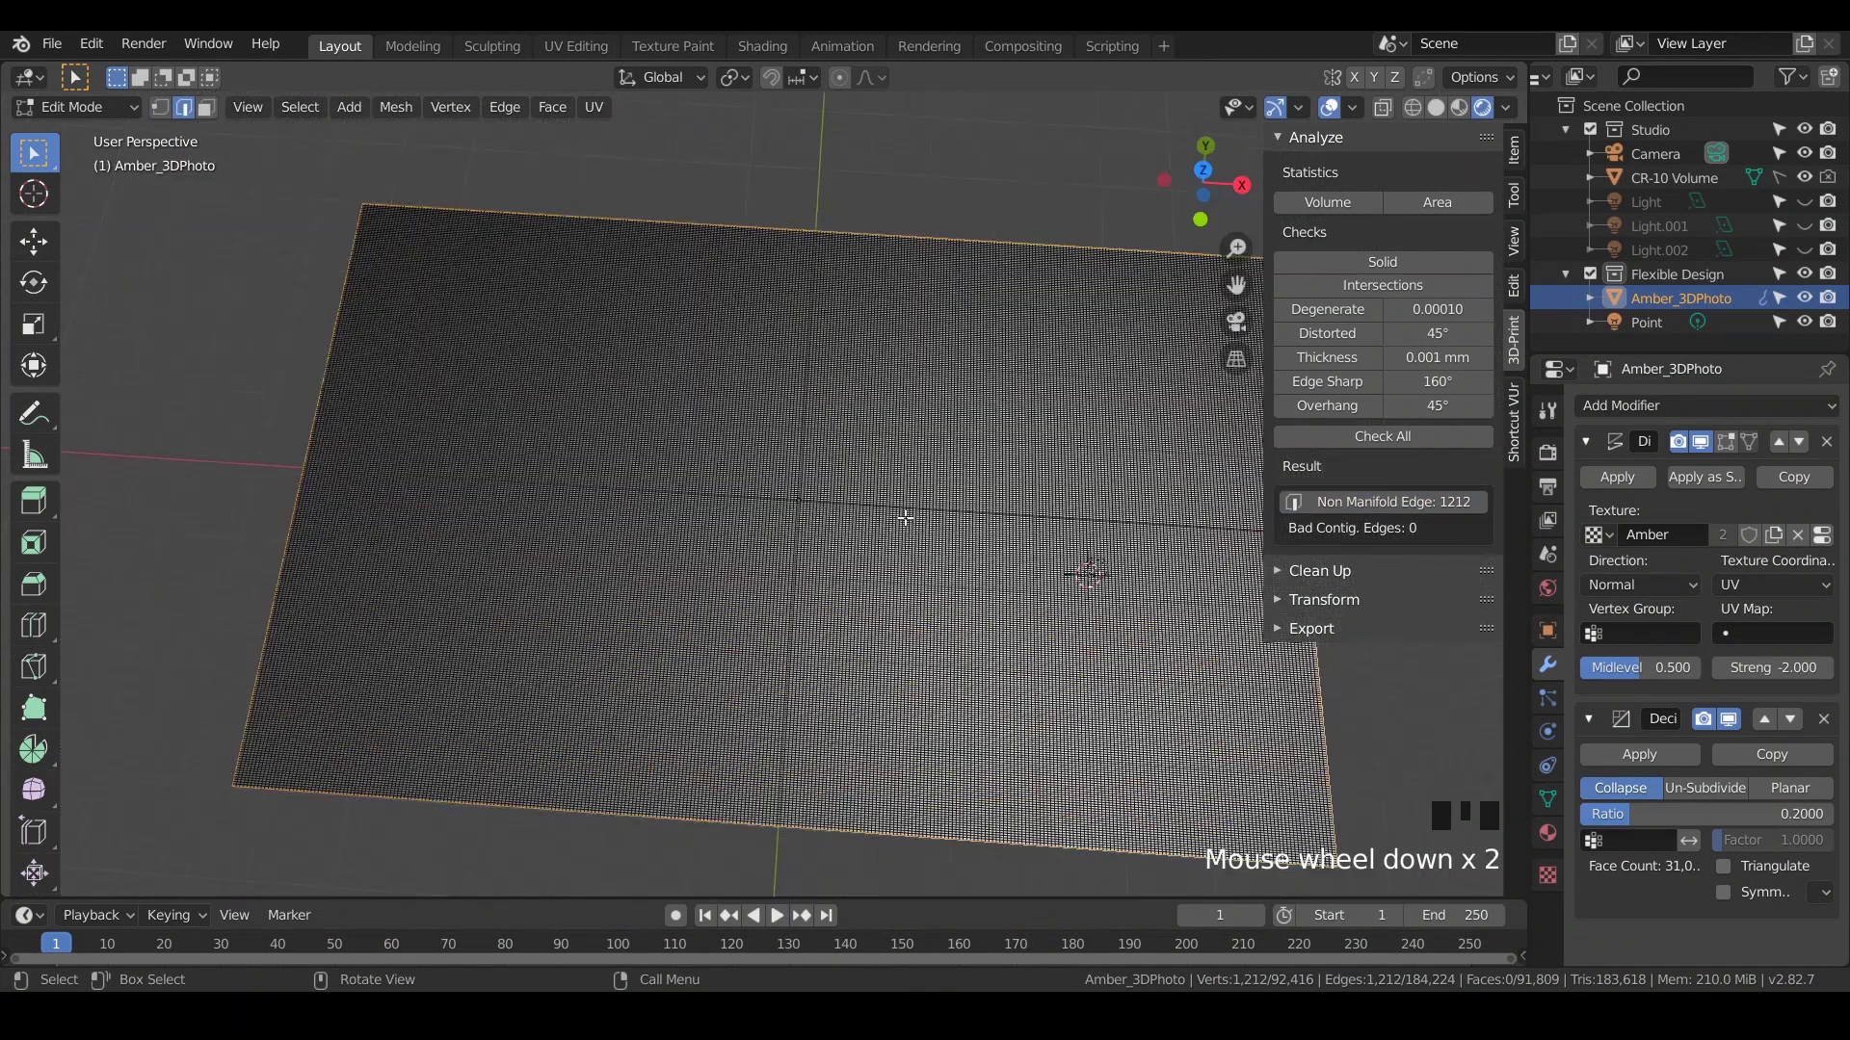
pyautogui.scroll(1, 905, 517)
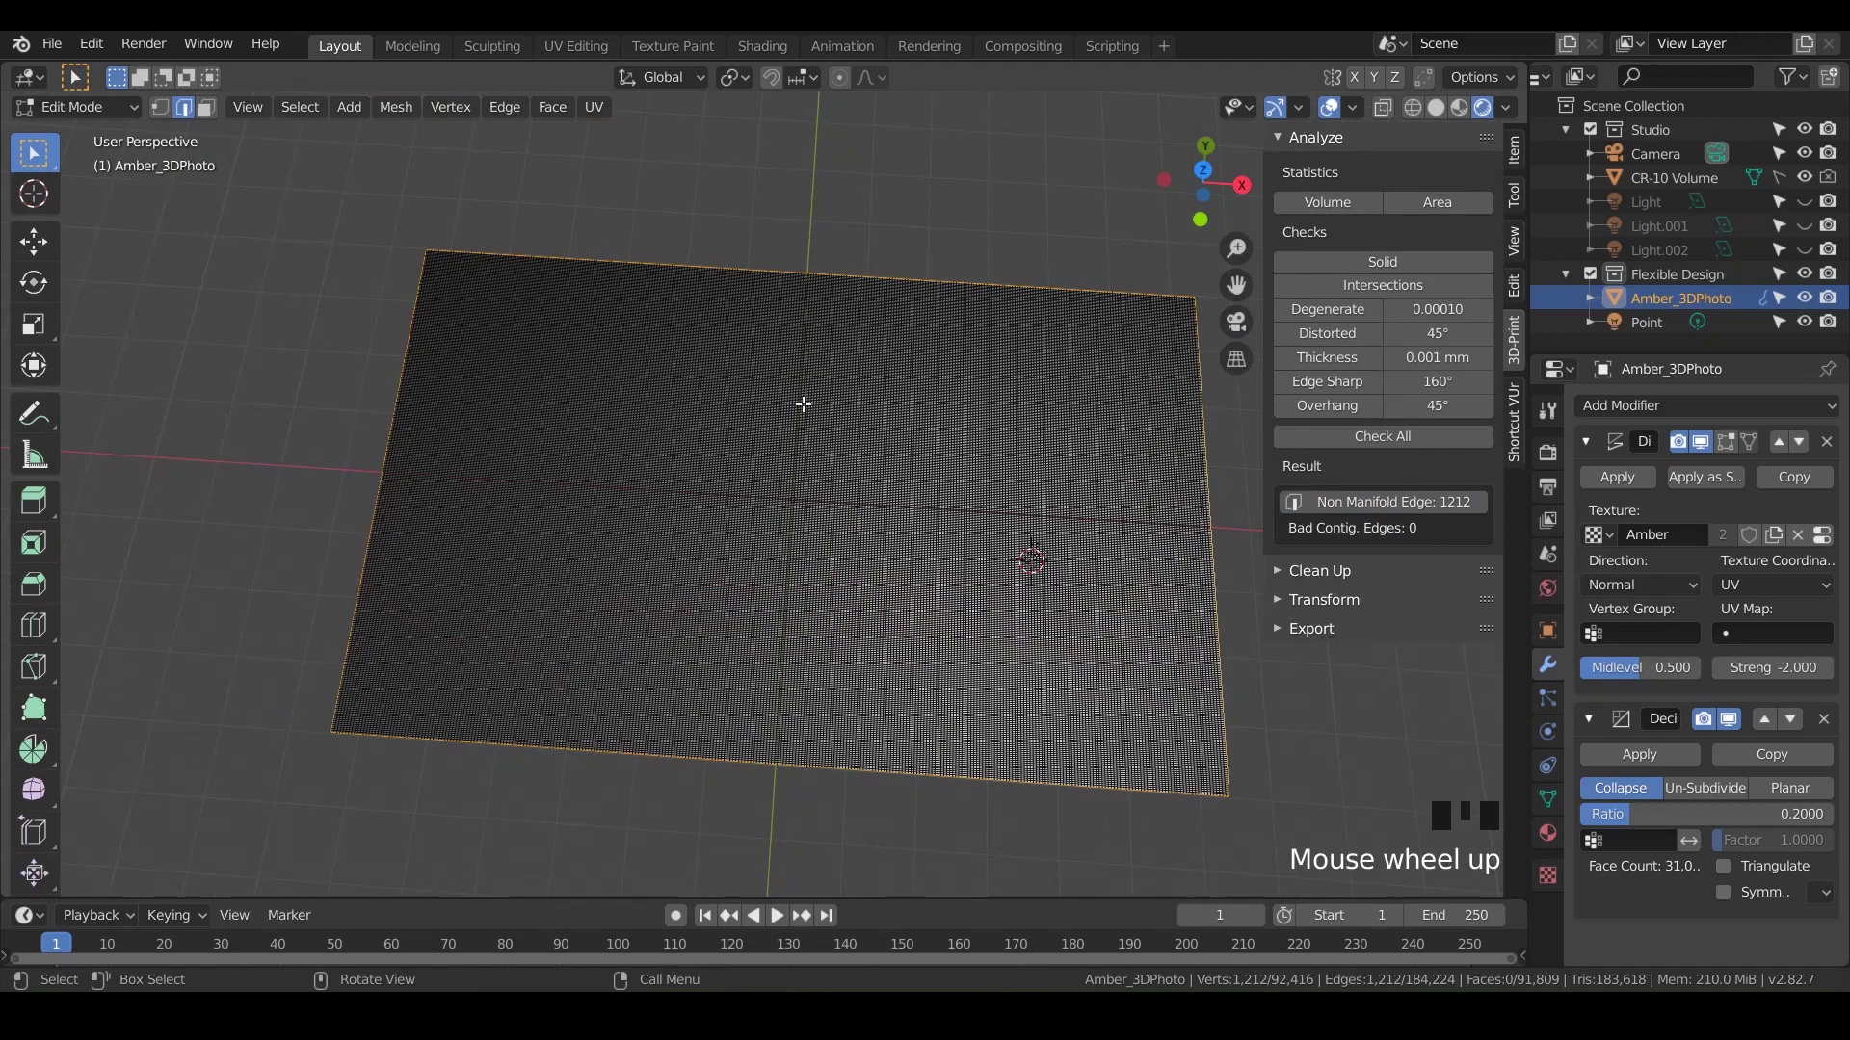
# Extrude the plane's border edges 3 mm downward along Z
pyautogui.moveTo(703, 661); pyautogui.dragTo(537, 388, button='middle')
pyautogui.scroll(2, 678, 585)
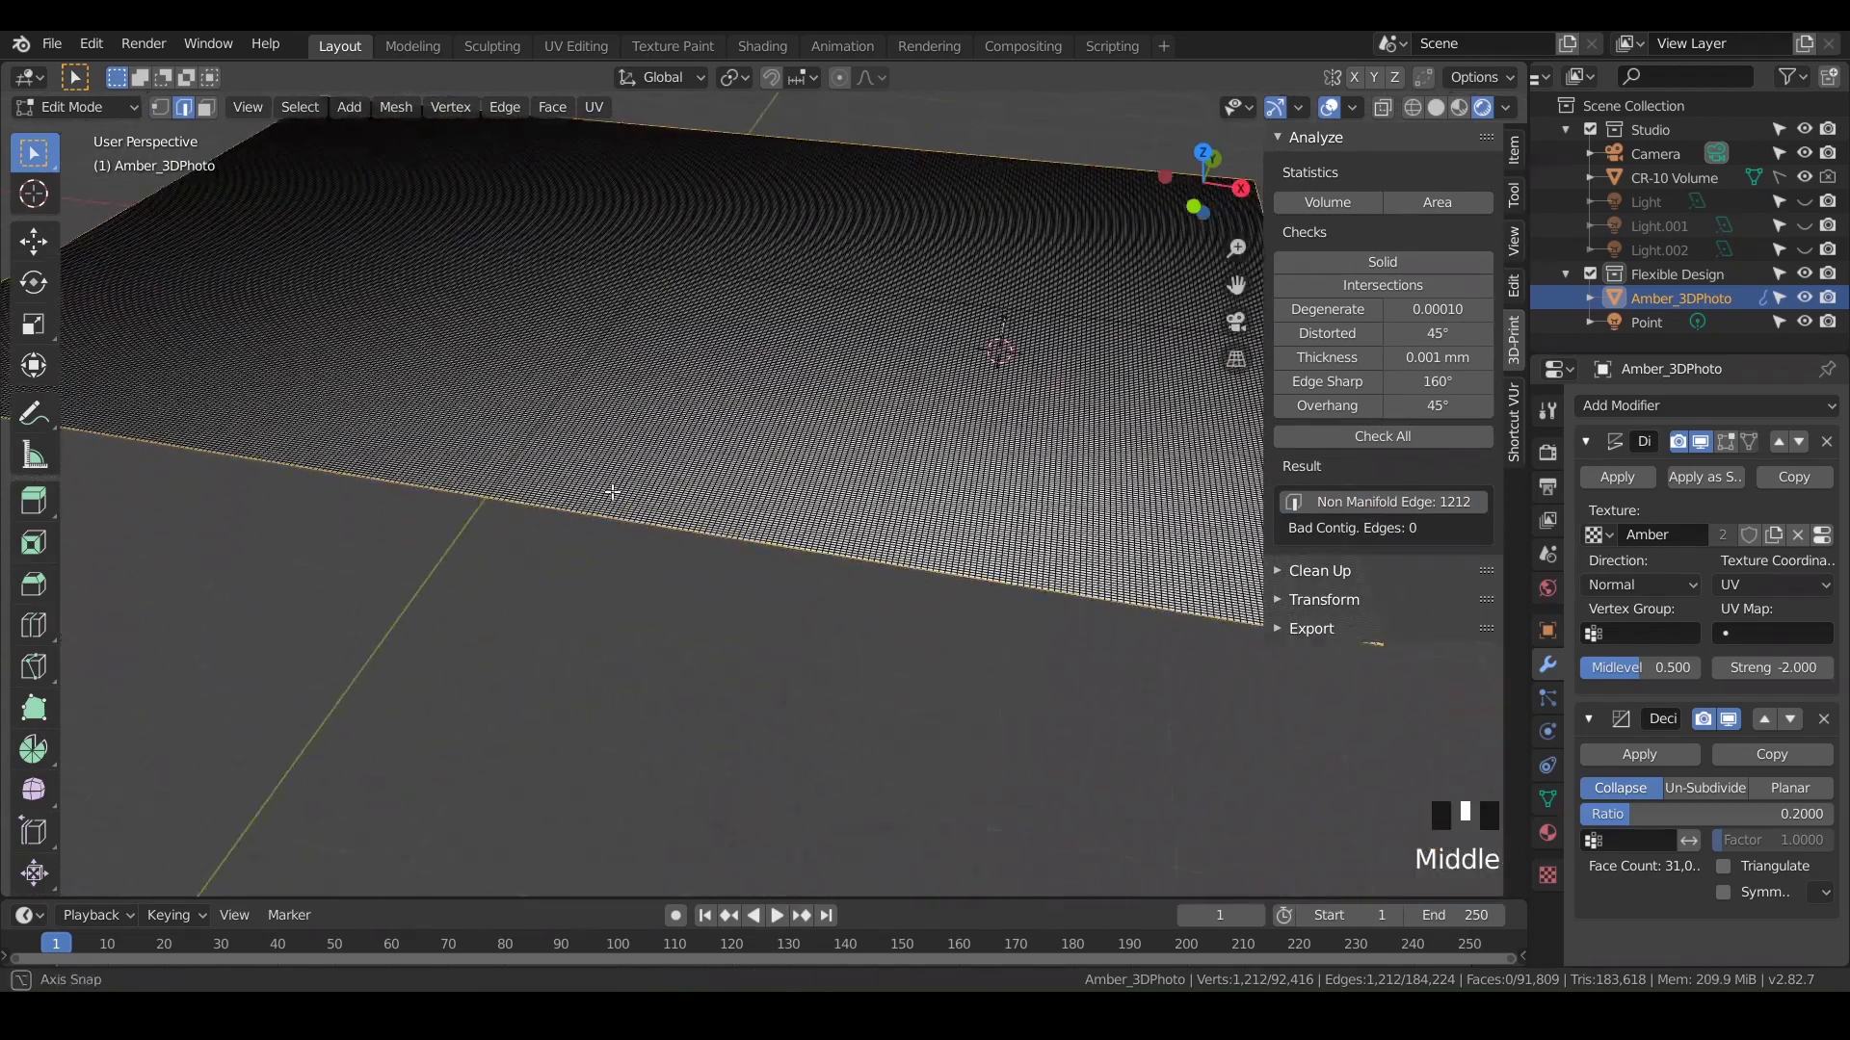
pyautogui.moveTo(610, 495); pyautogui.dragTo(597, 492, button='middle')
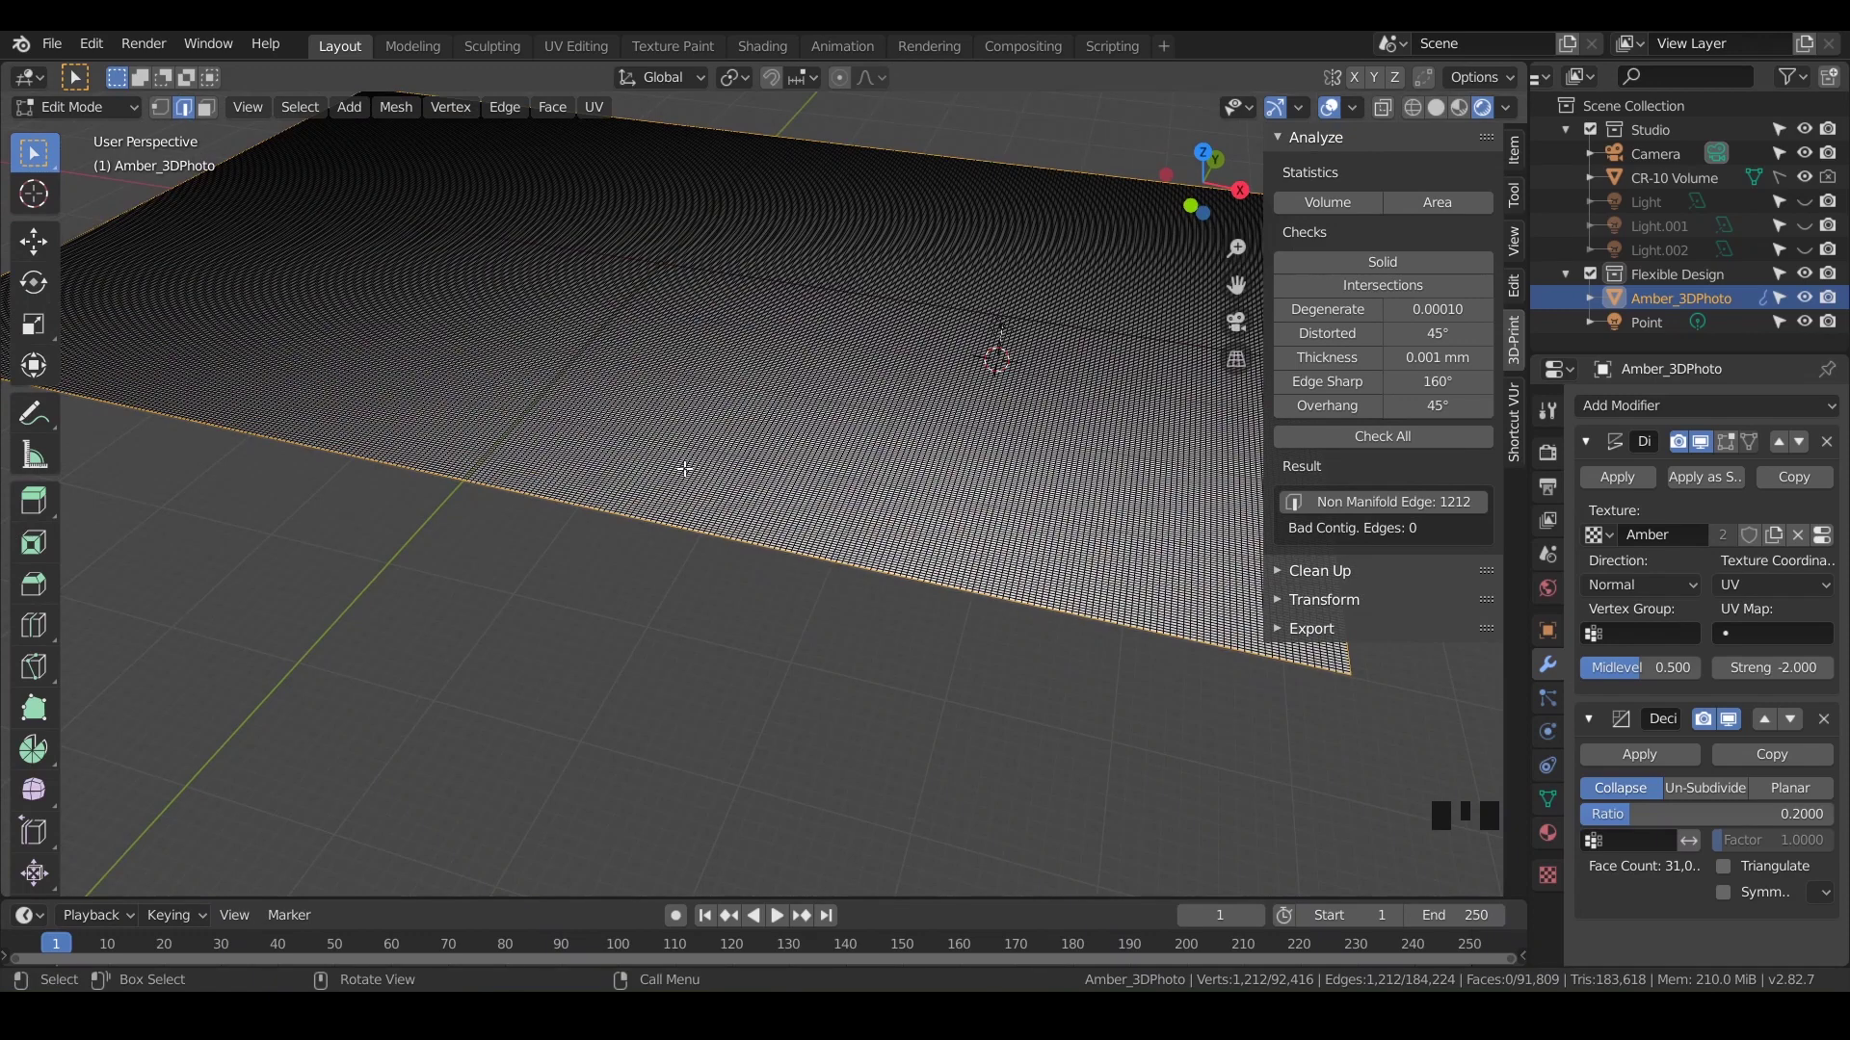
pyautogui.press('e')
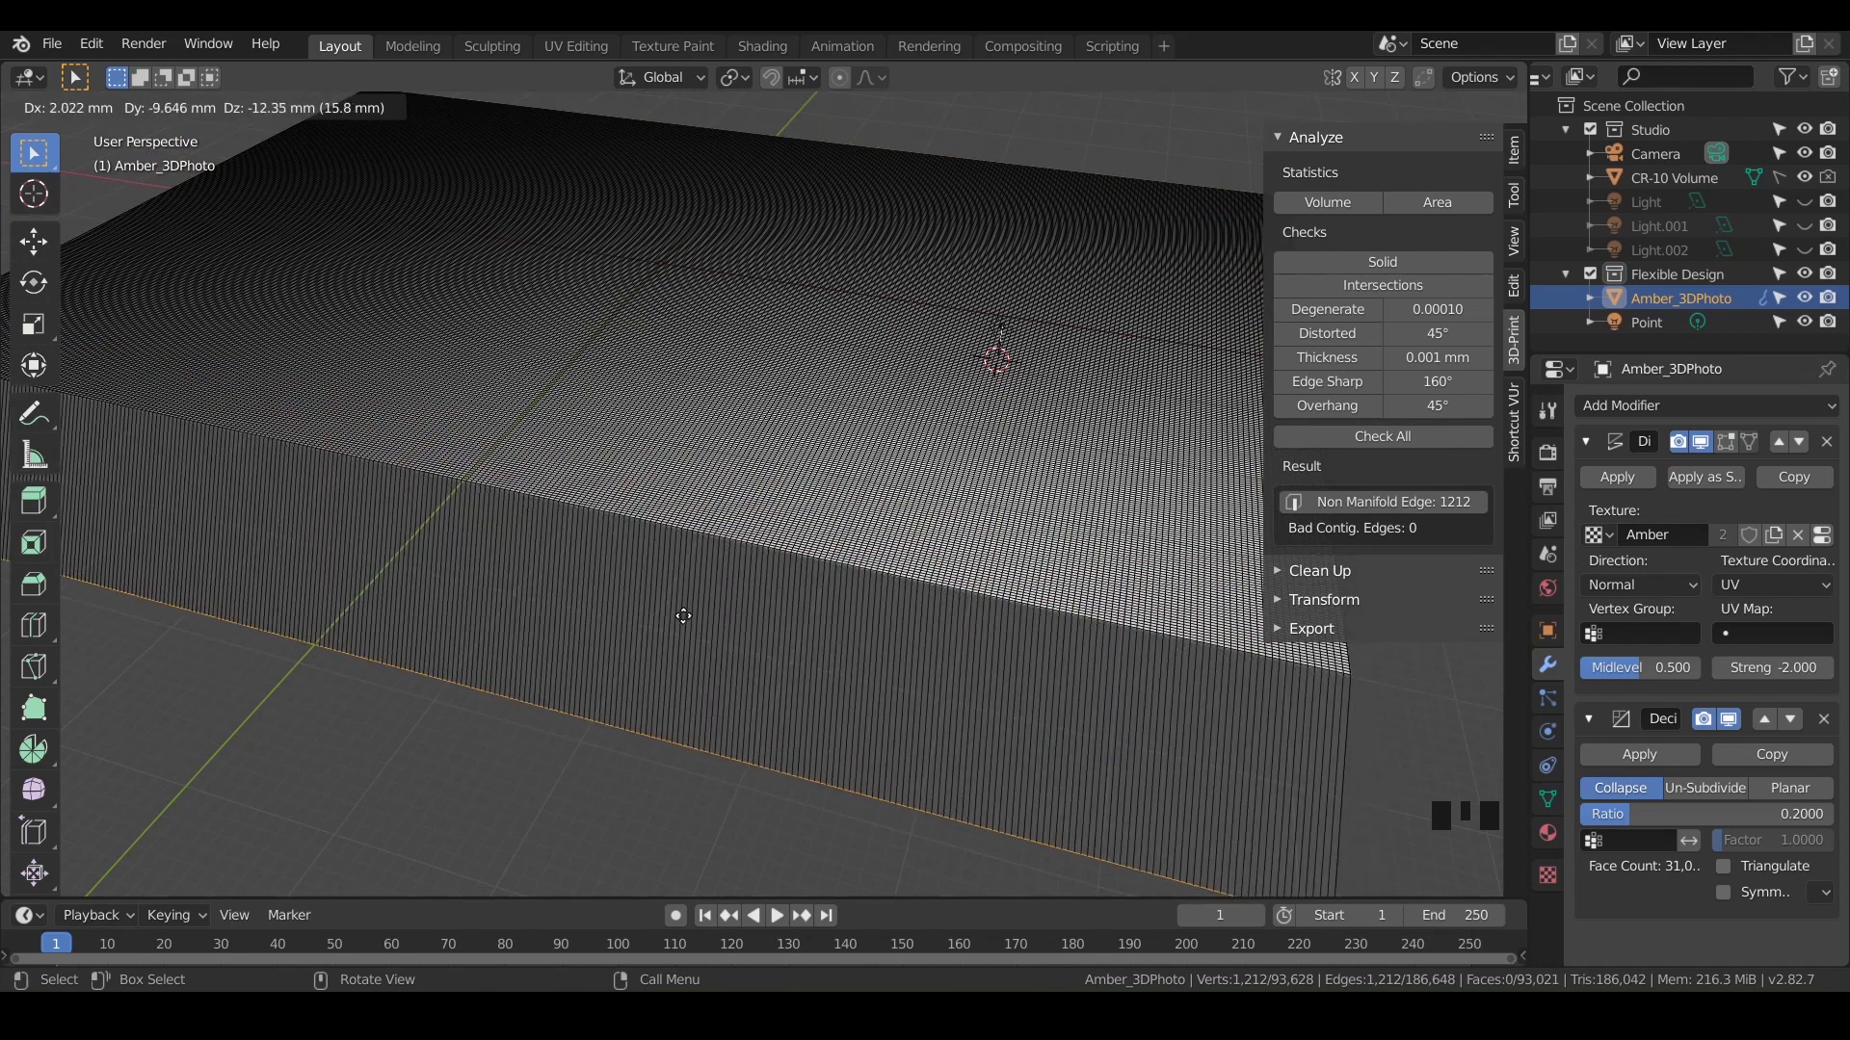
pyautogui.press('z')
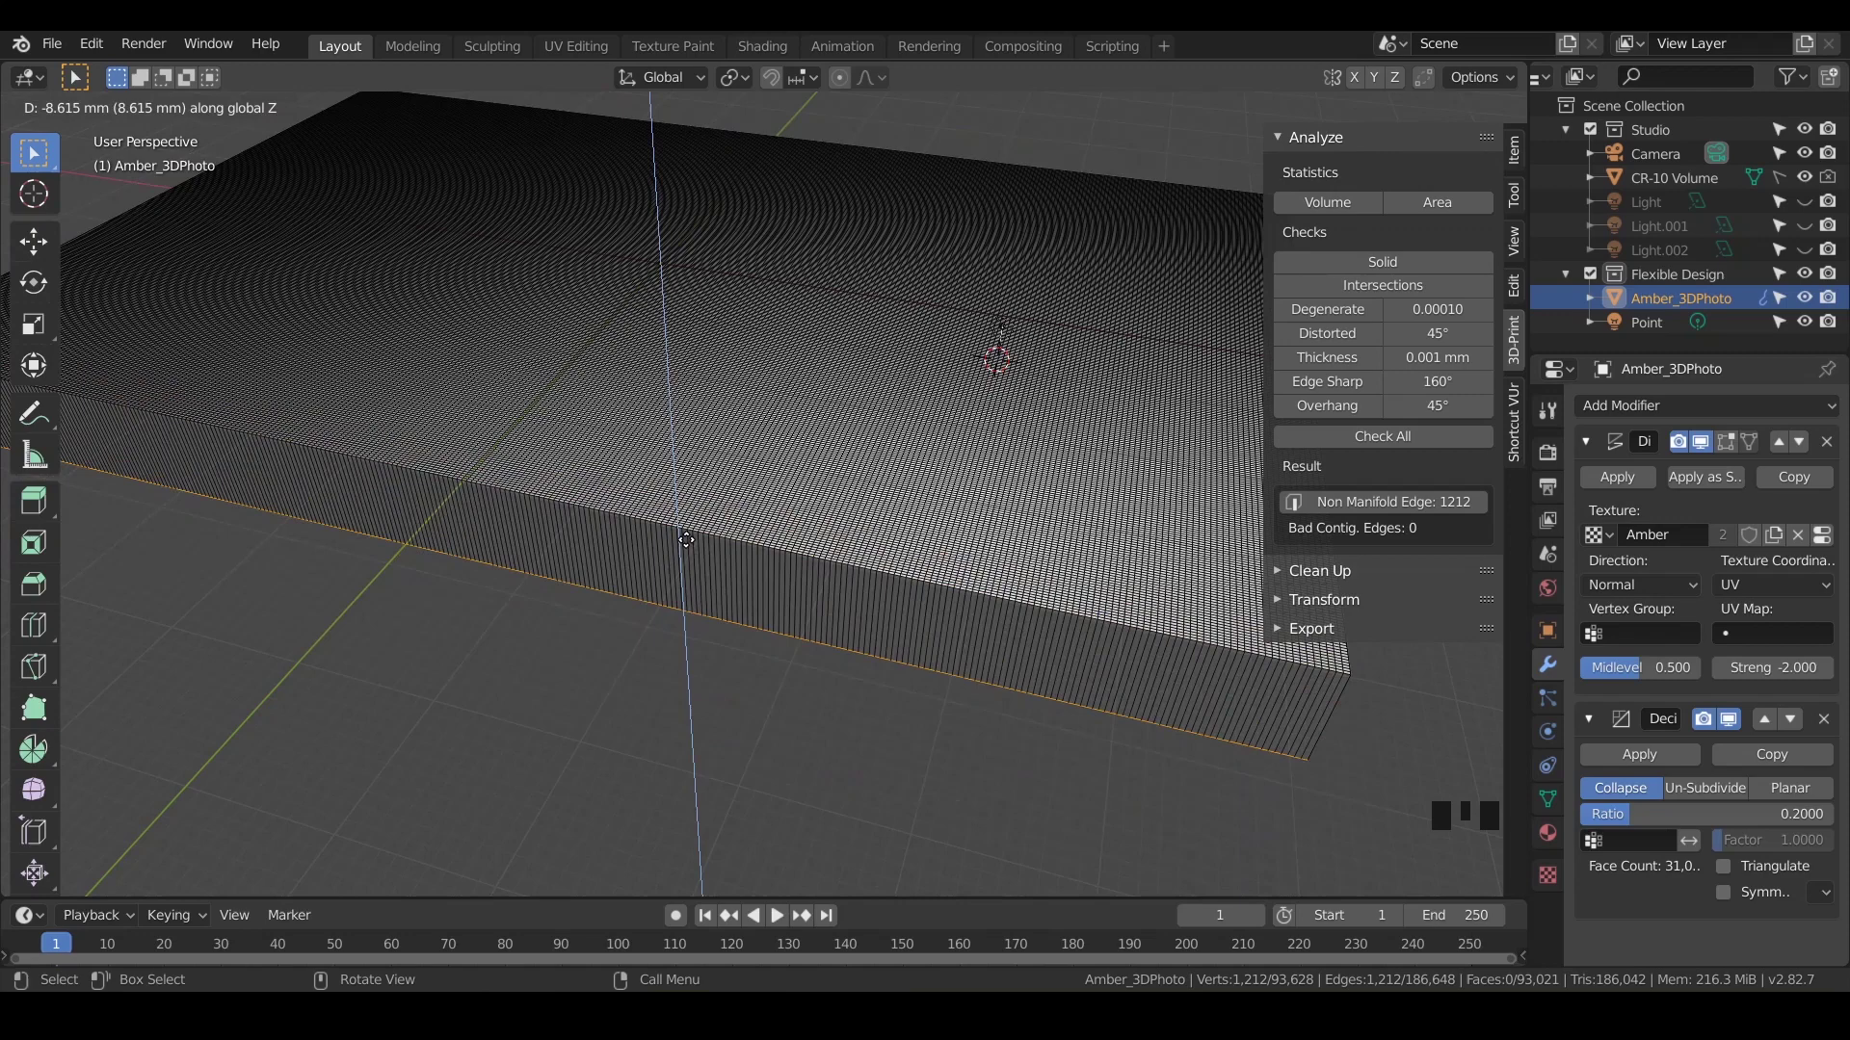
pyautogui.write('-3')
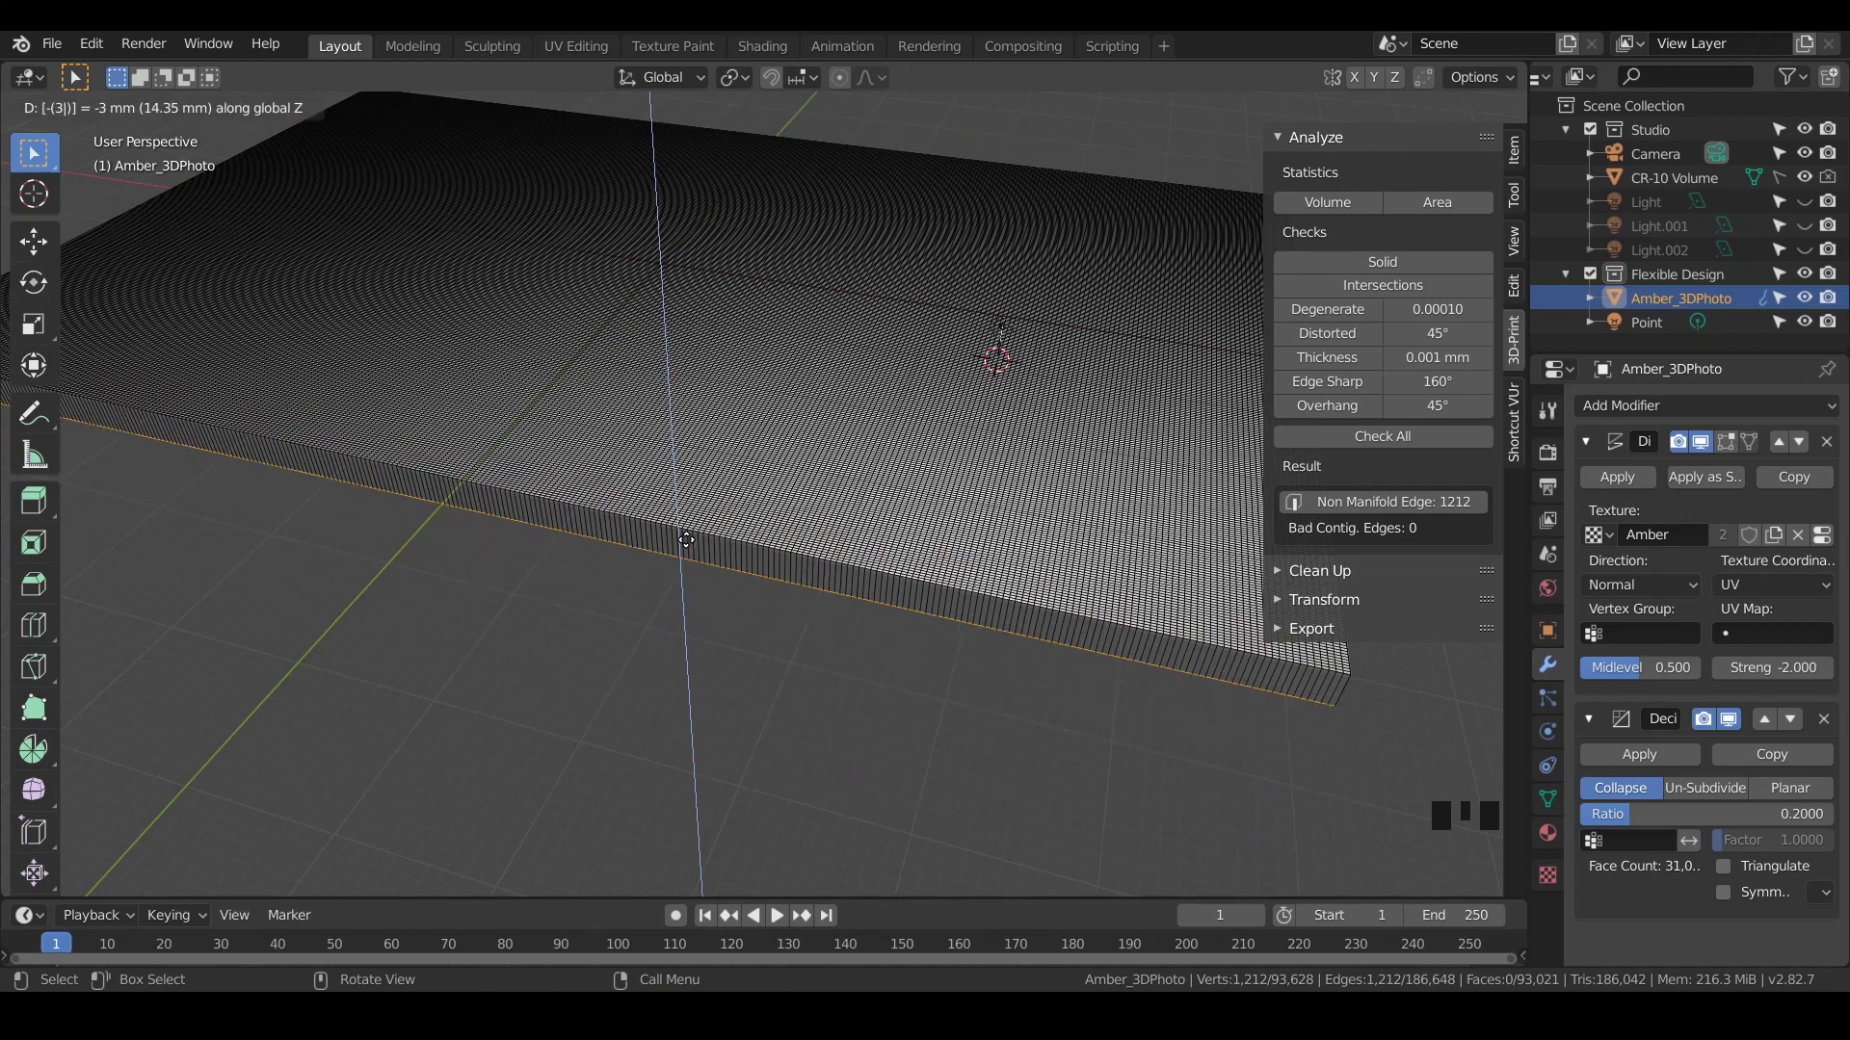
pyautogui.press('Return')
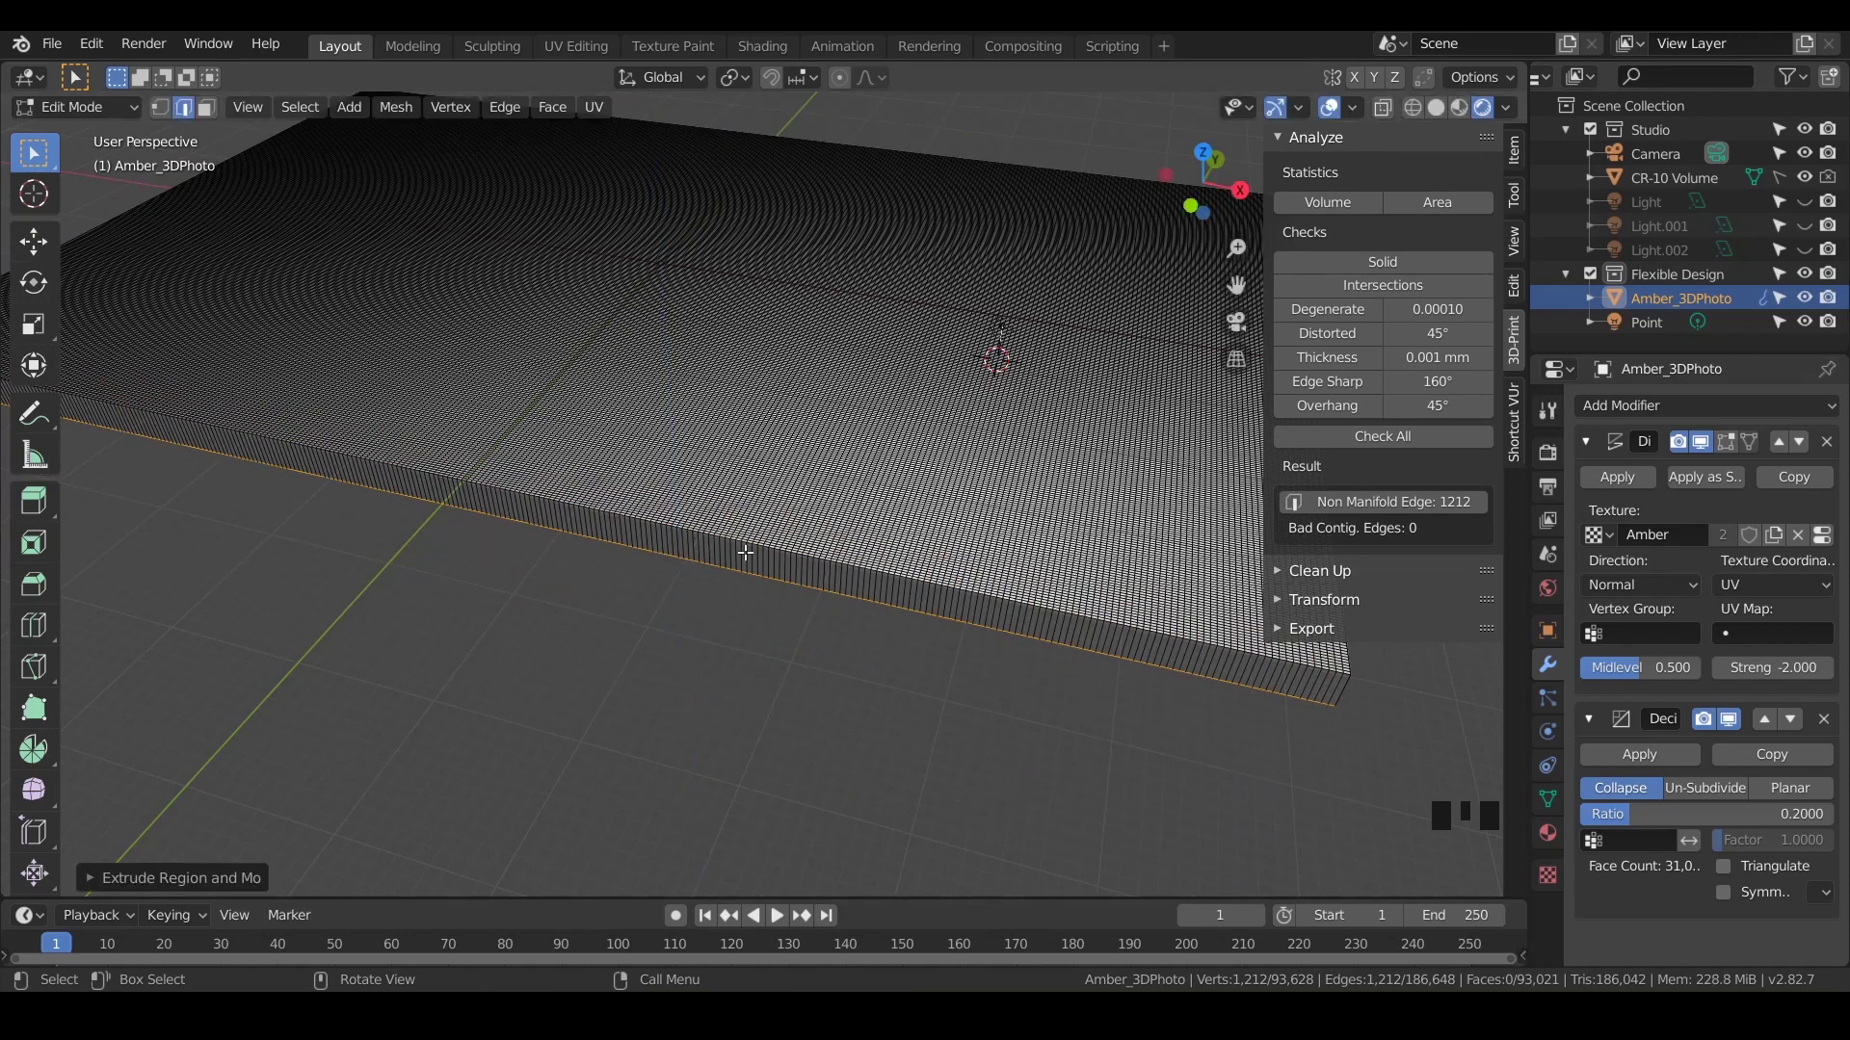
# Fill the bottom opening of the extruded wall with a single face
pyautogui.moveTo(721, 521); pyautogui.dragTo(780, 511, button='middle')
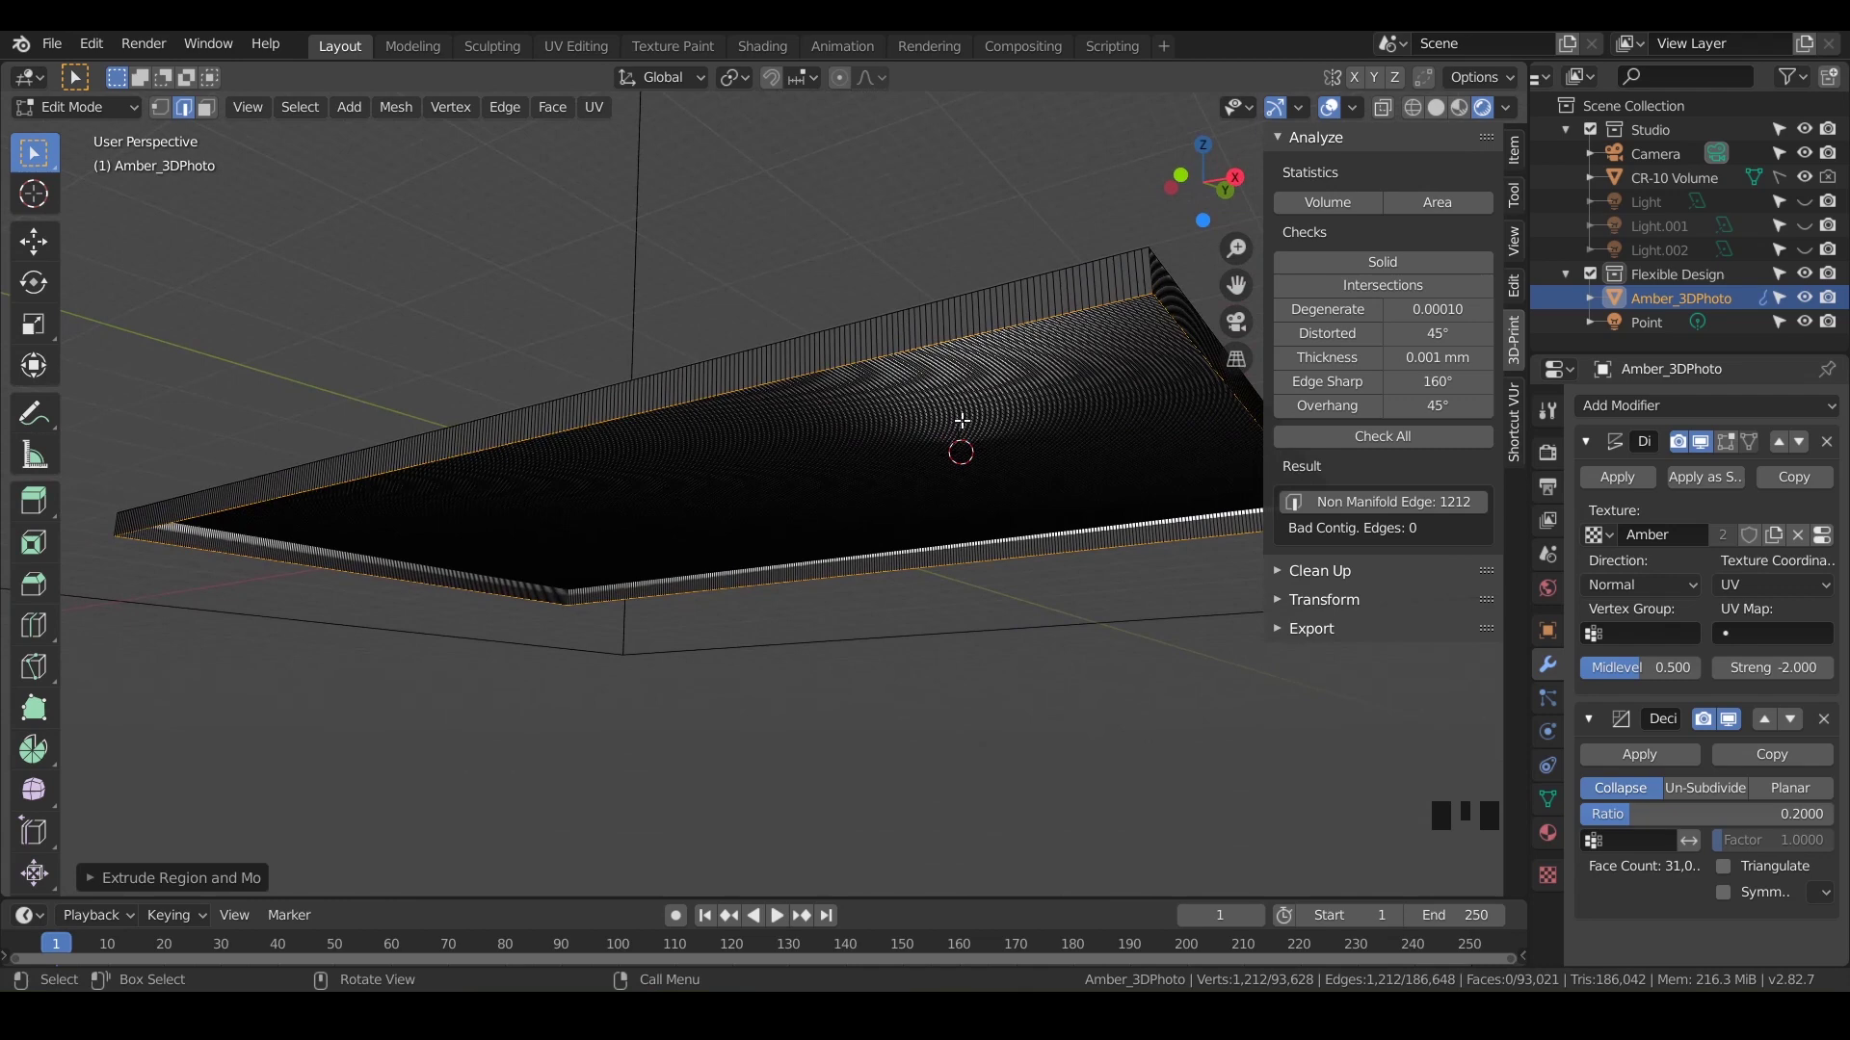
pyautogui.keyDown('shift'); pyautogui.moveTo(962, 421); pyautogui.dragTo(873, 395, button='middle'); pyautogui.keyUp('shift')
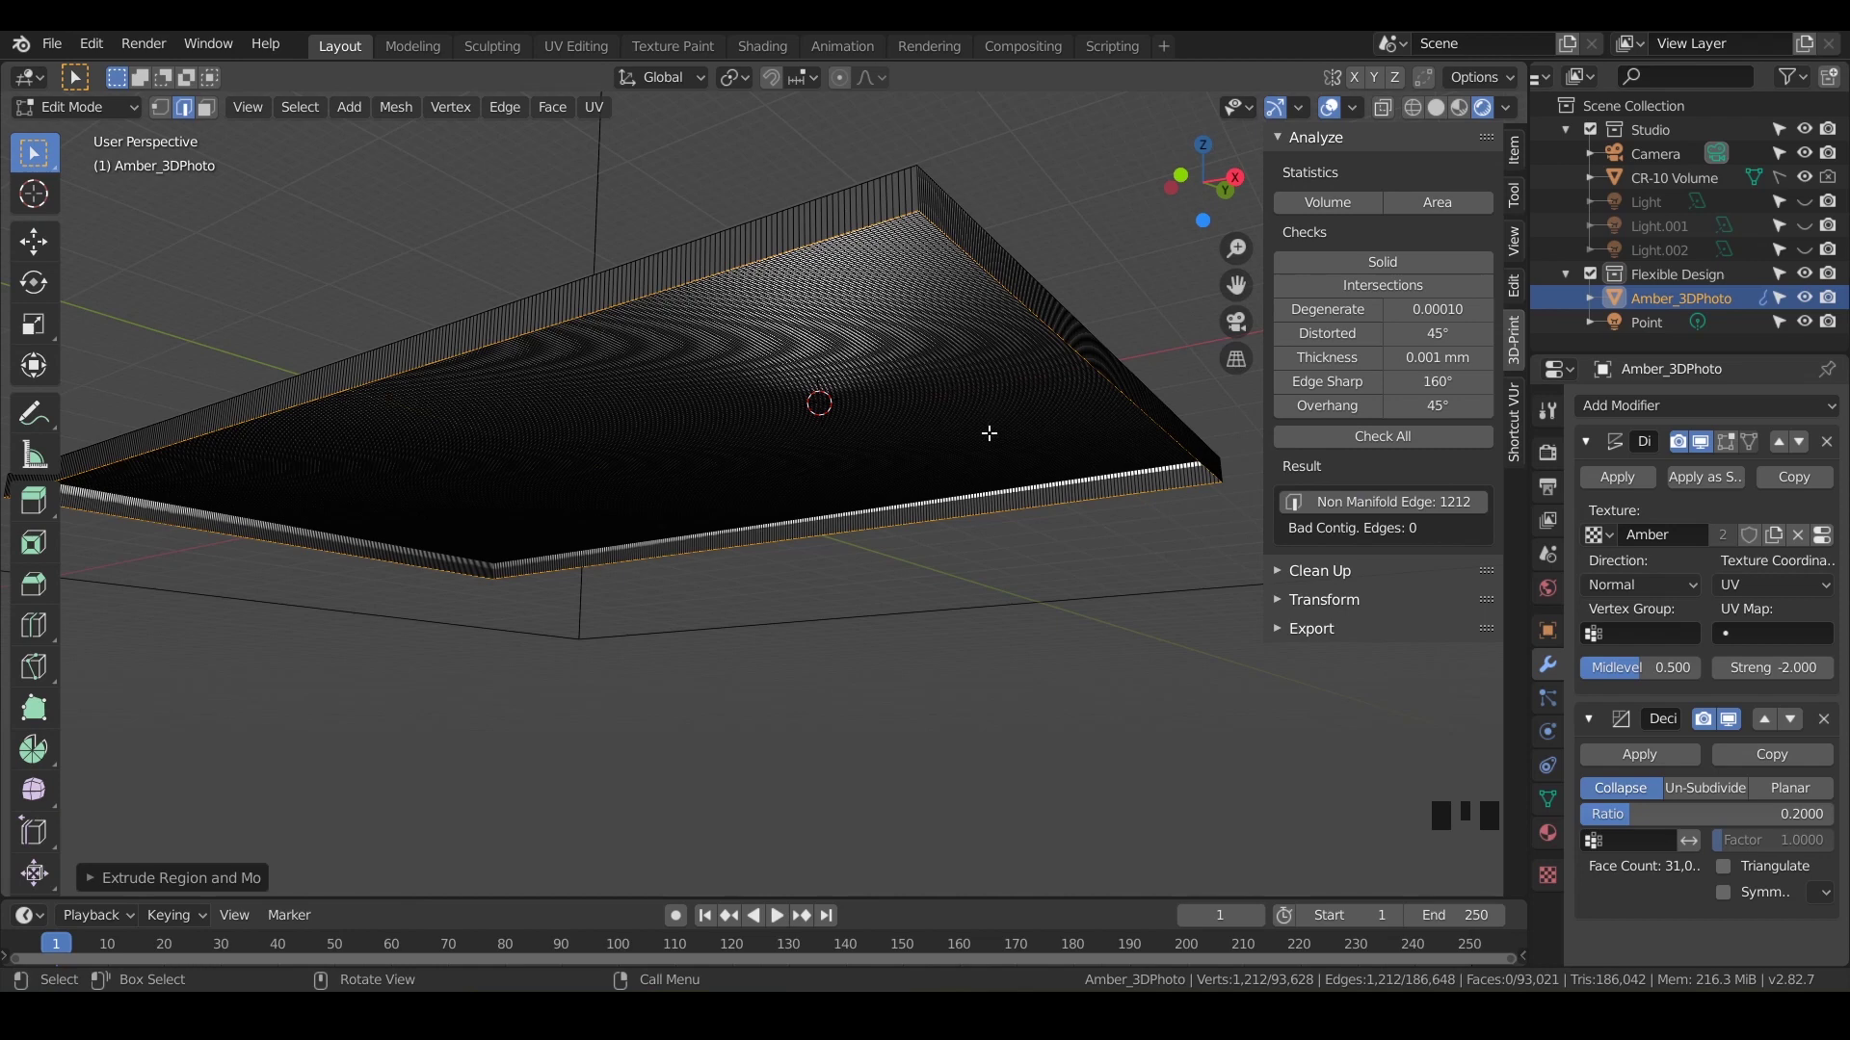
pyautogui.press('f')
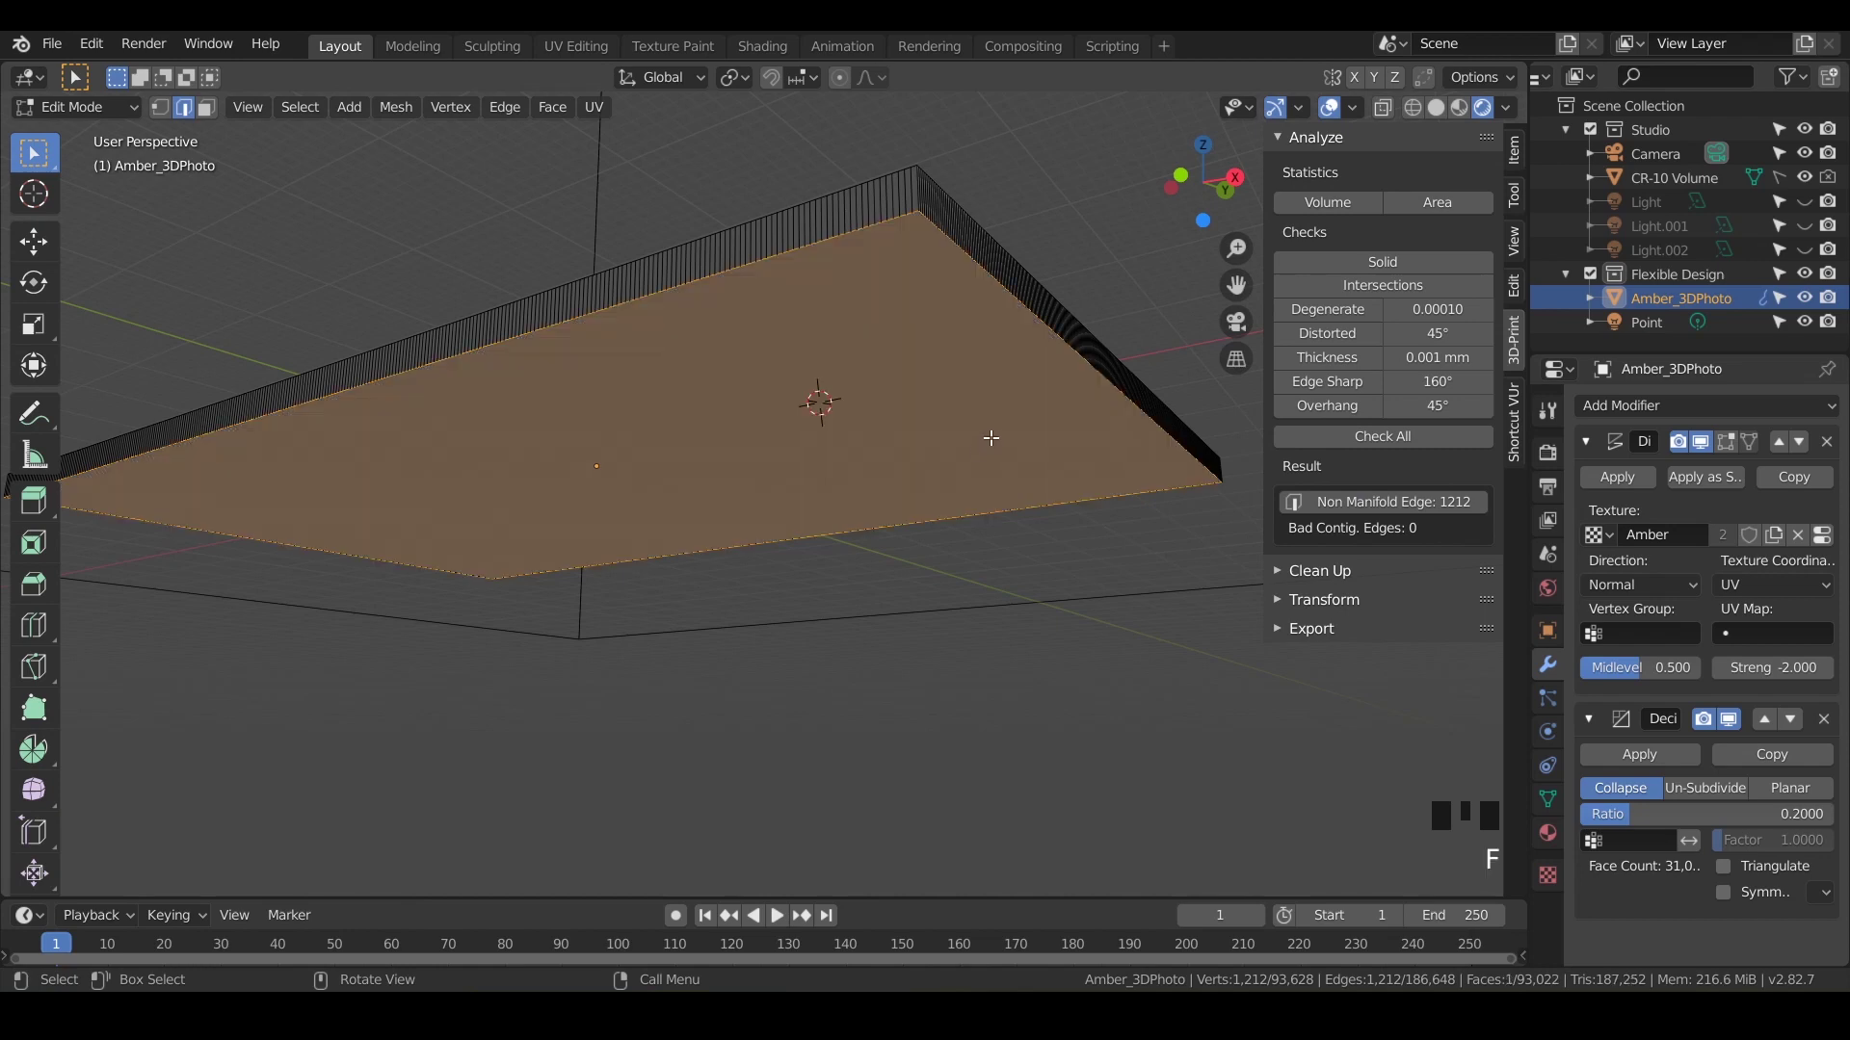
pyautogui.moveTo(1005, 412); pyautogui.dragTo(910, 589, button='middle')
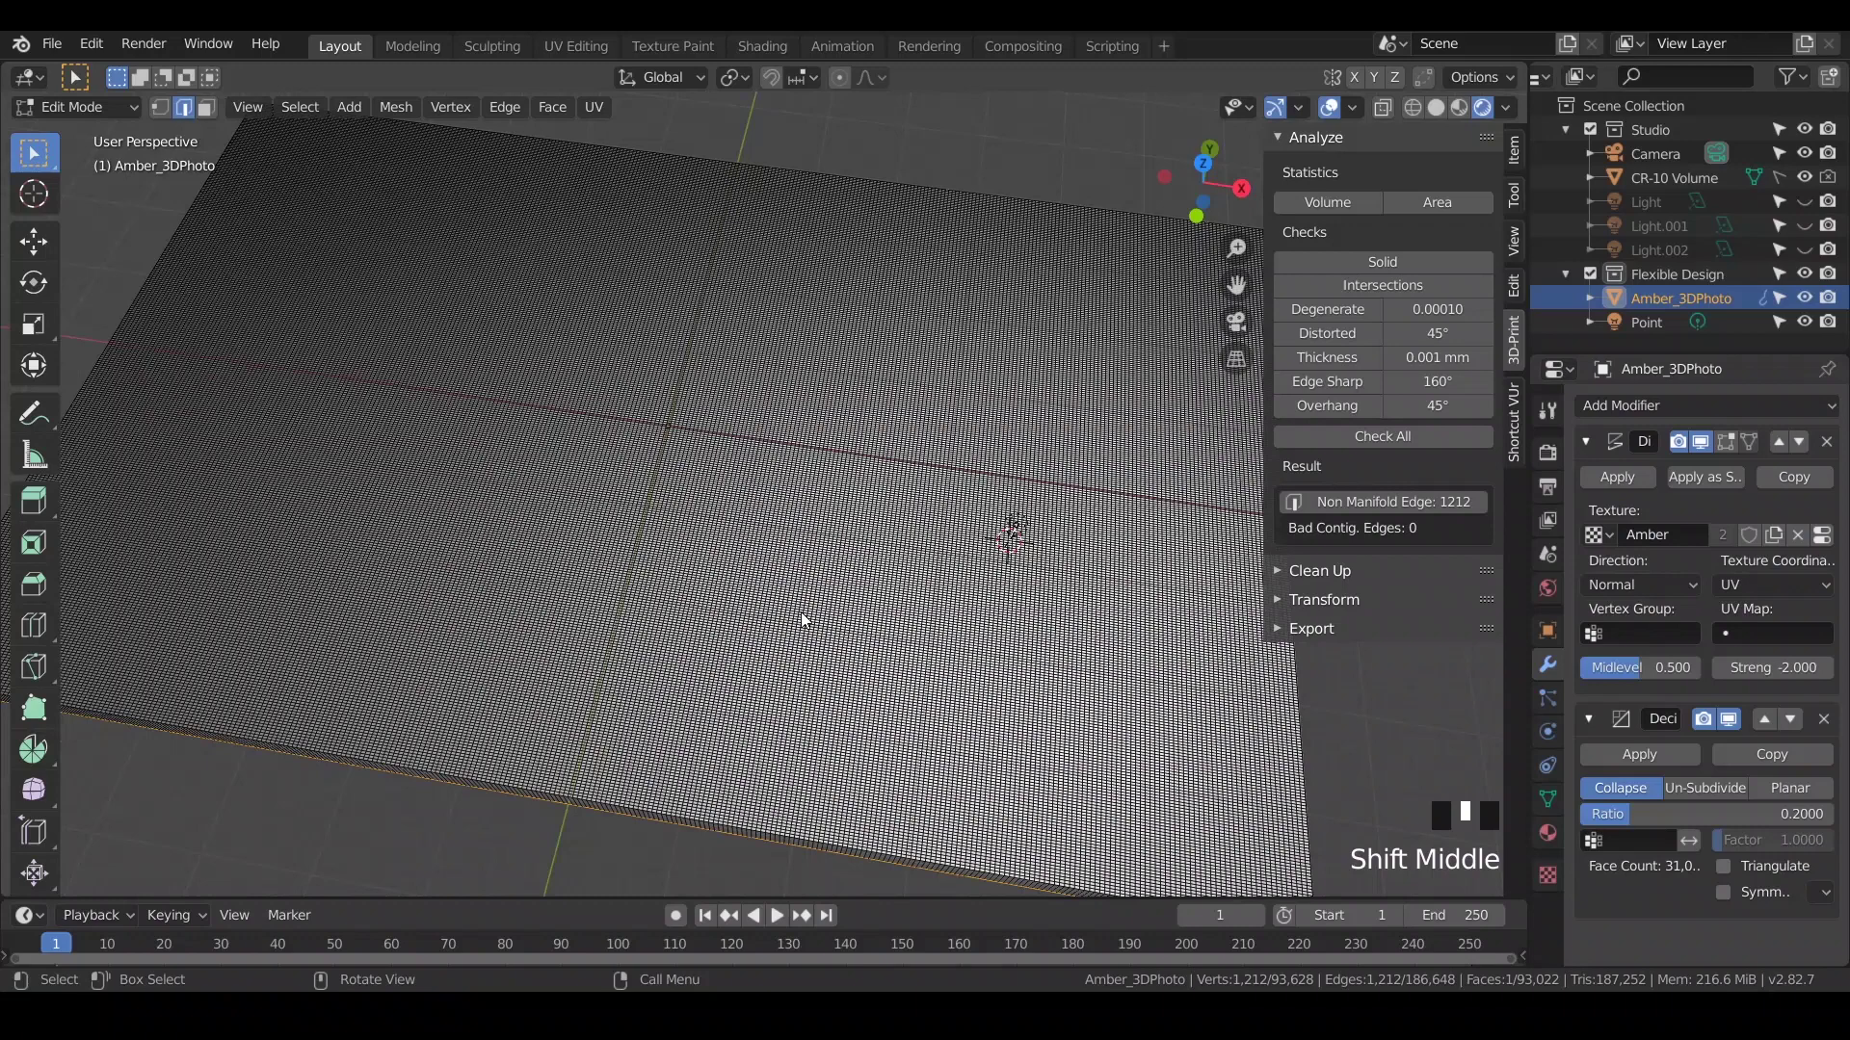
# Return to Object Mode and view the closed relief slab from the side and at an angle
pyautogui.press('Tab')
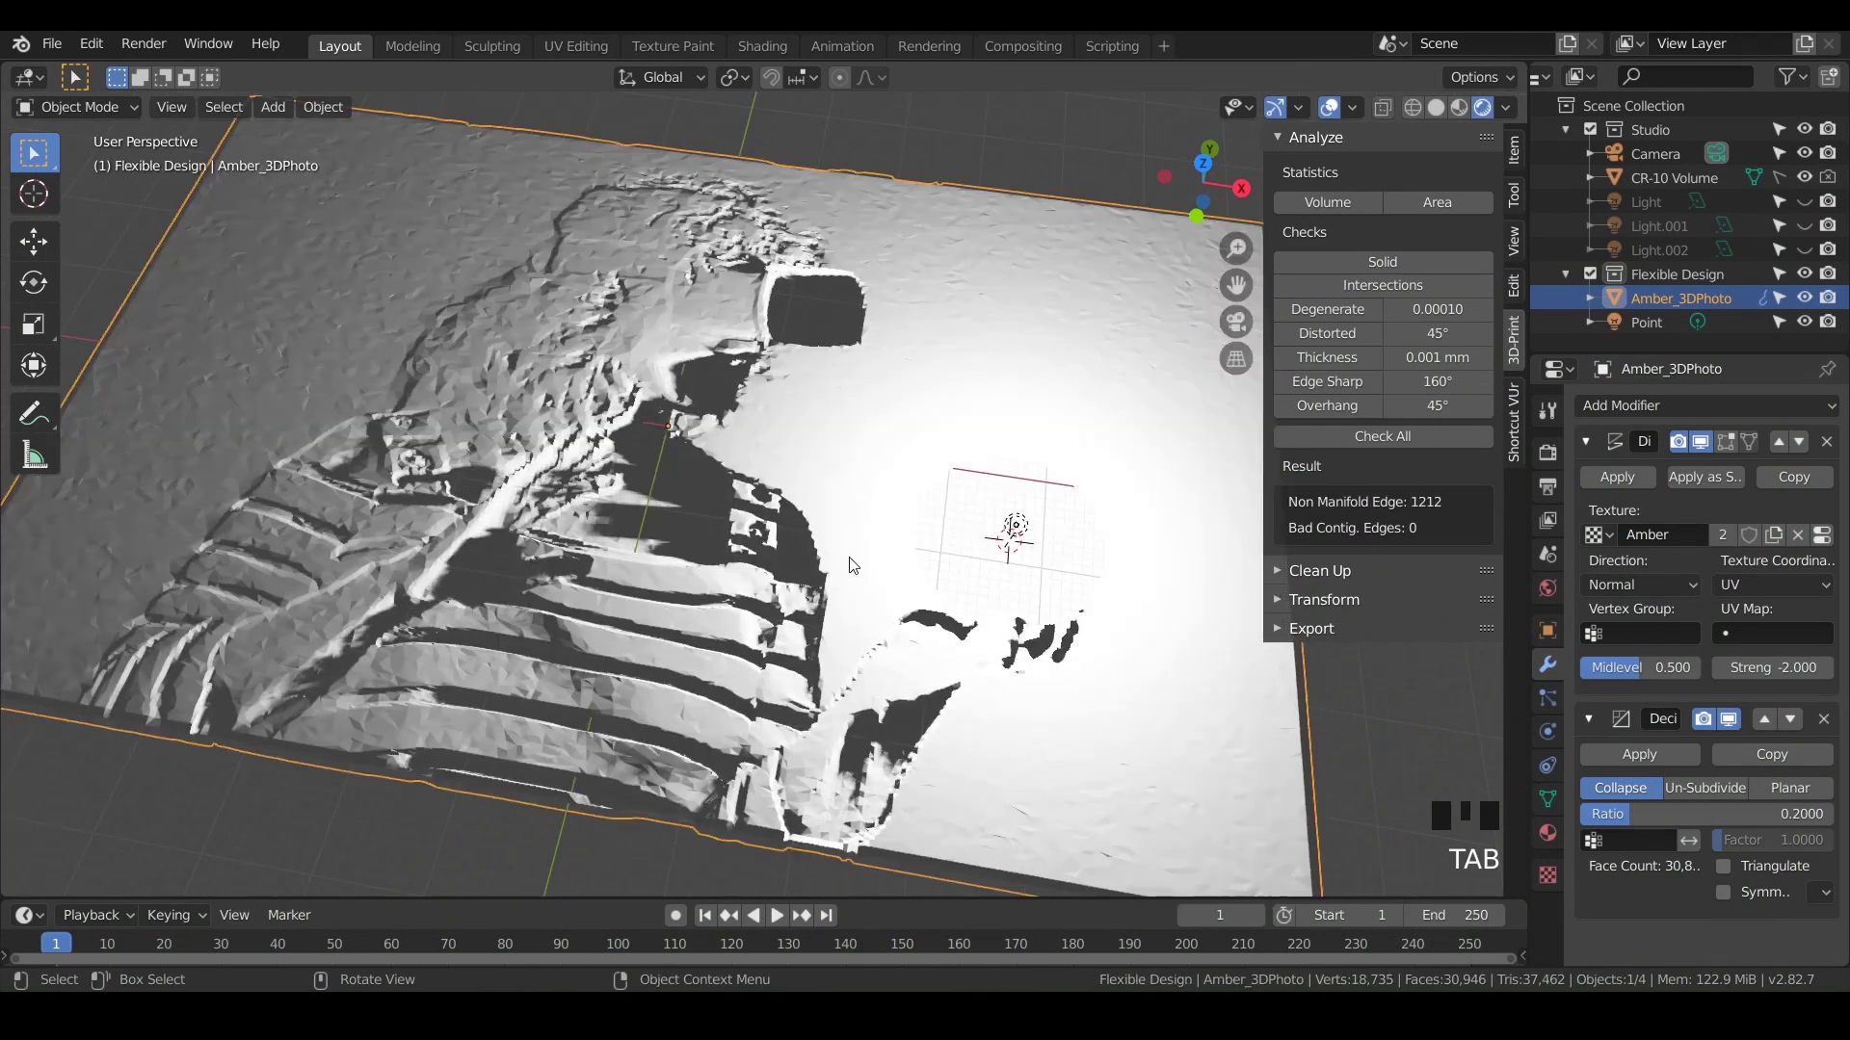
pyautogui.keyDown('shift'); pyautogui.moveTo(889, 575); pyautogui.dragTo(891, 538, button='middle'); pyautogui.keyUp('shift')
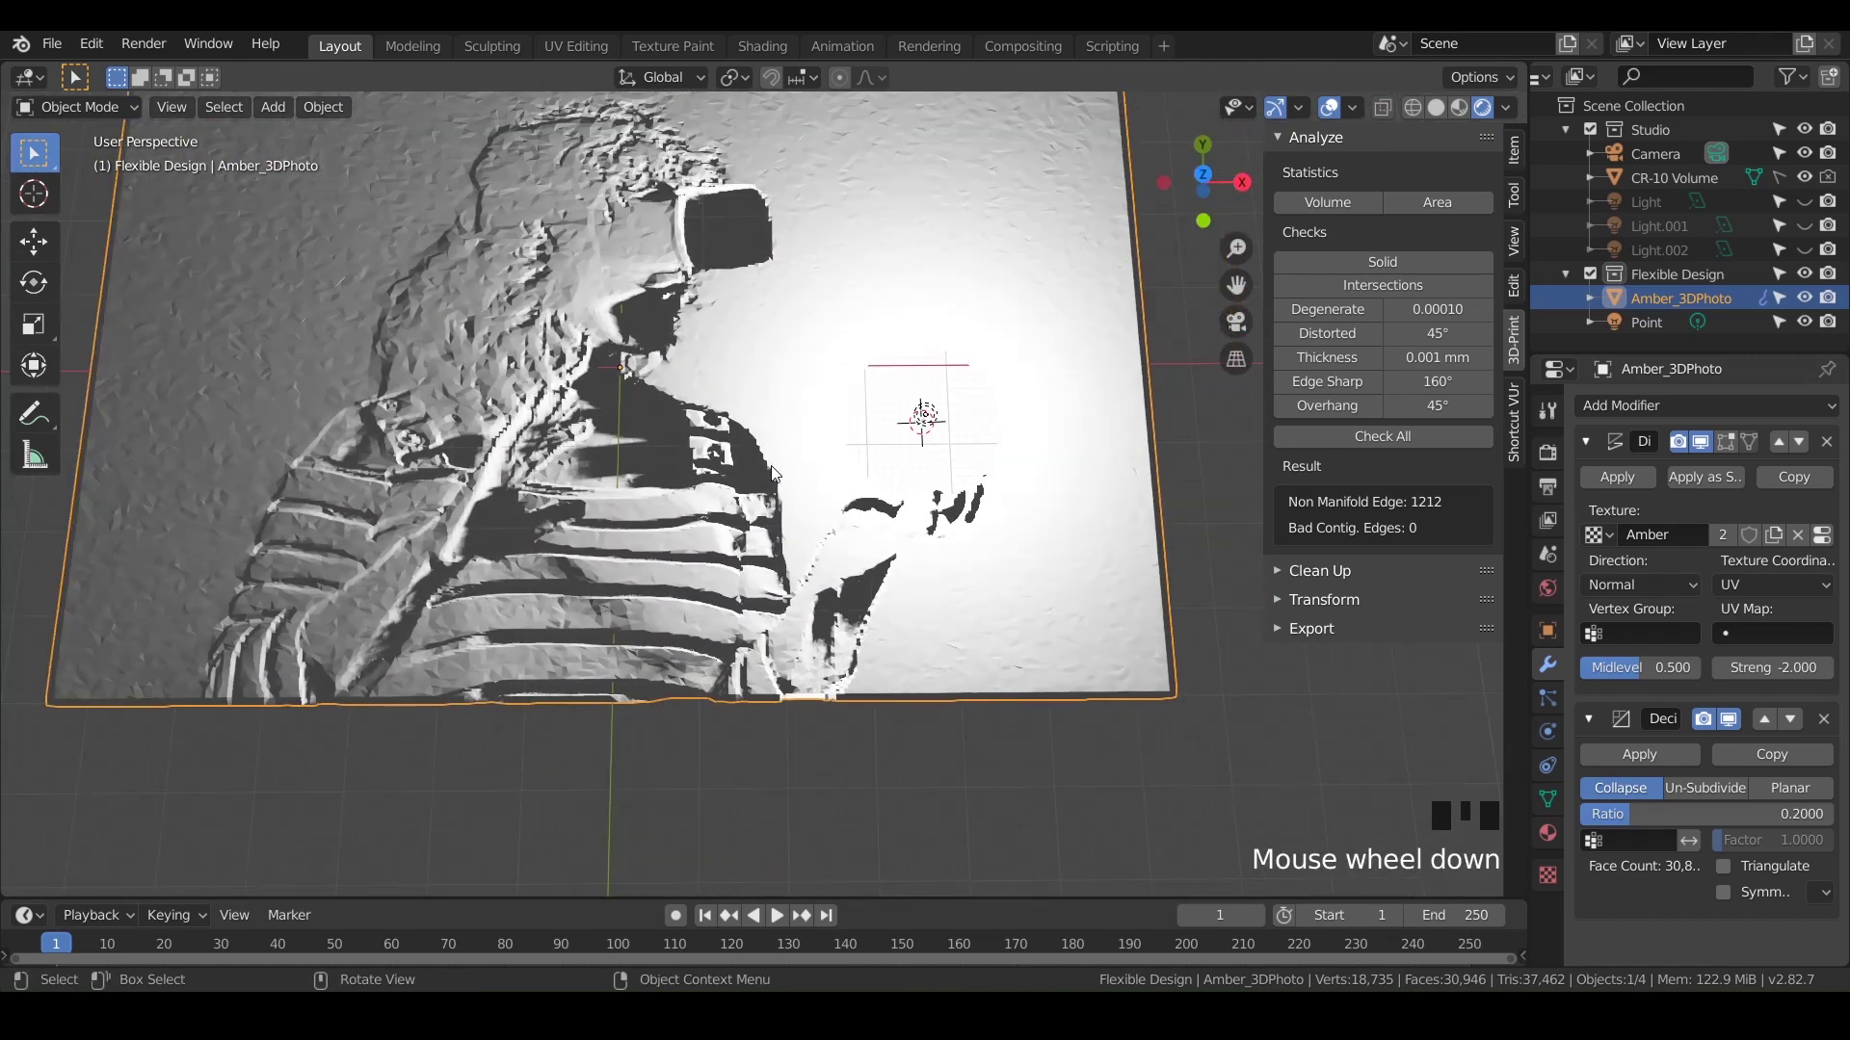
pyautogui.keyDown('shift'); pyautogui.moveTo(773, 472); pyautogui.dragTo(716, 524, button='middle'); pyautogui.keyUp('shift')
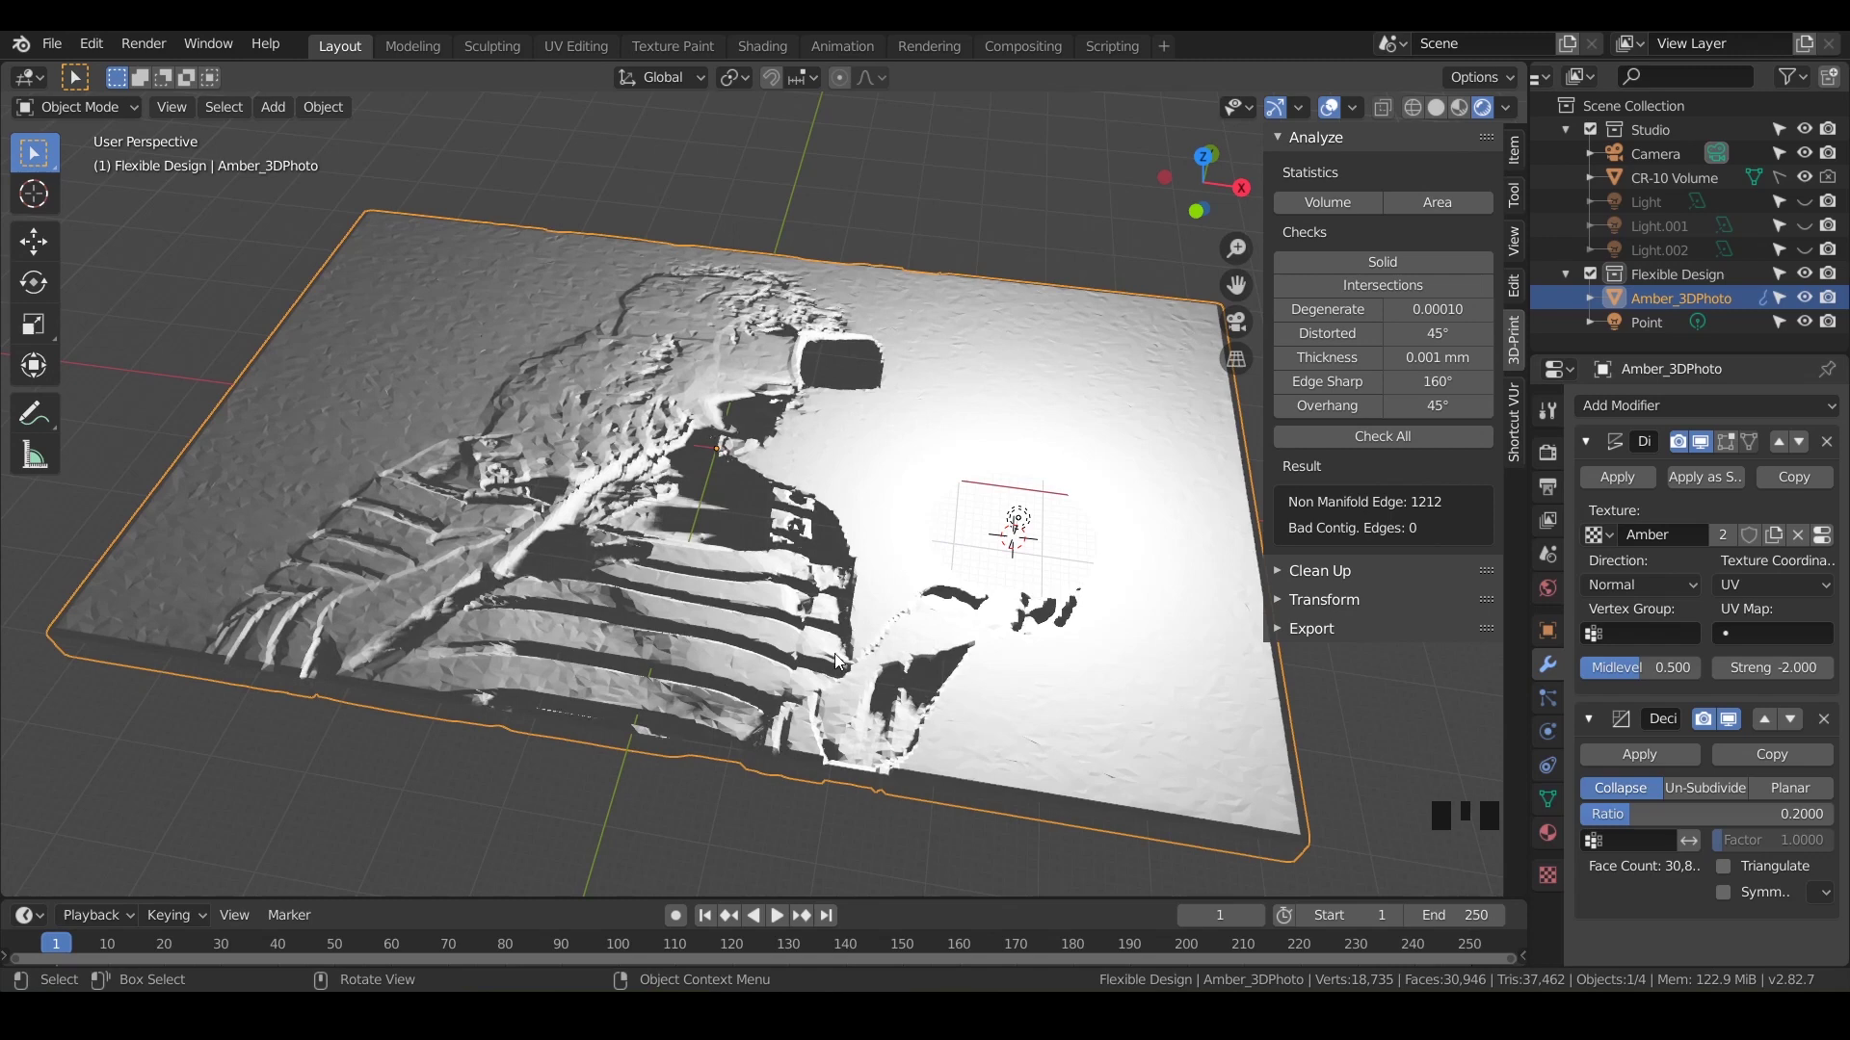
# Rotate the photo relief 90° about X so it stands upright
pyautogui.click(873, 510)
pyautogui.press('r')
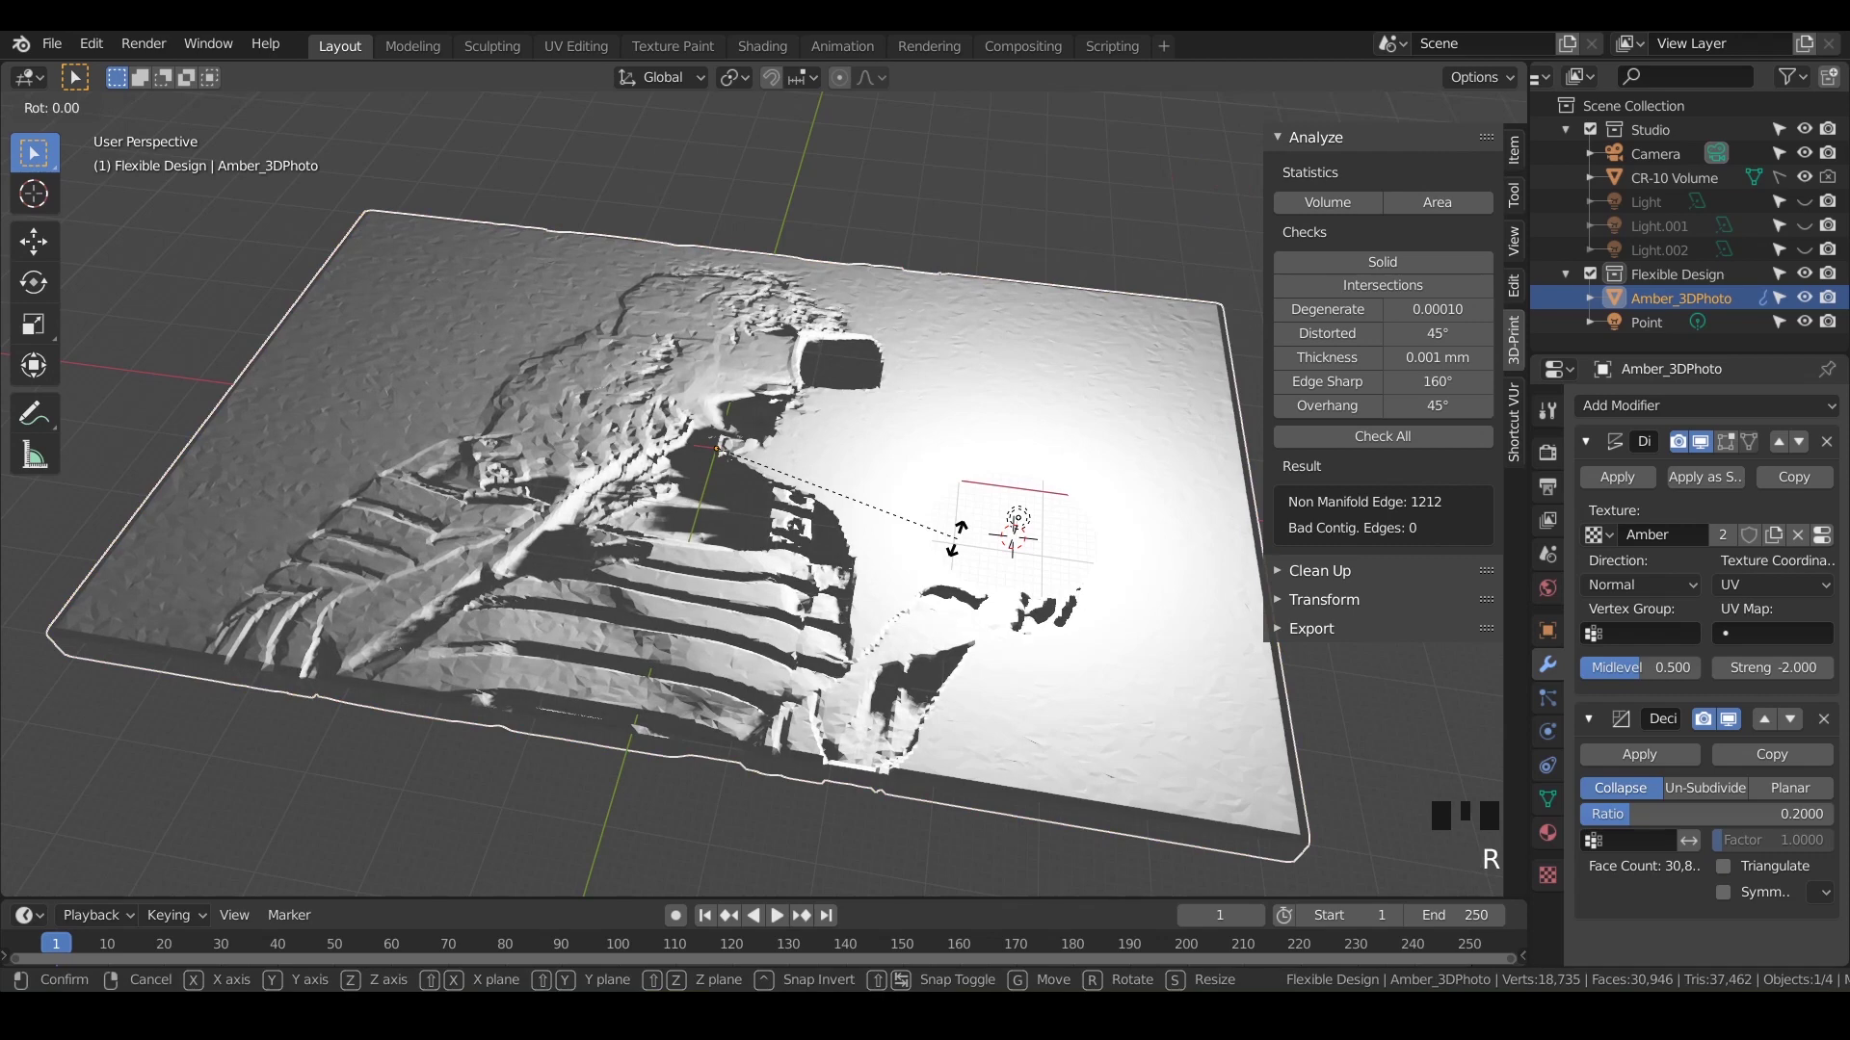
pyautogui.press('x')
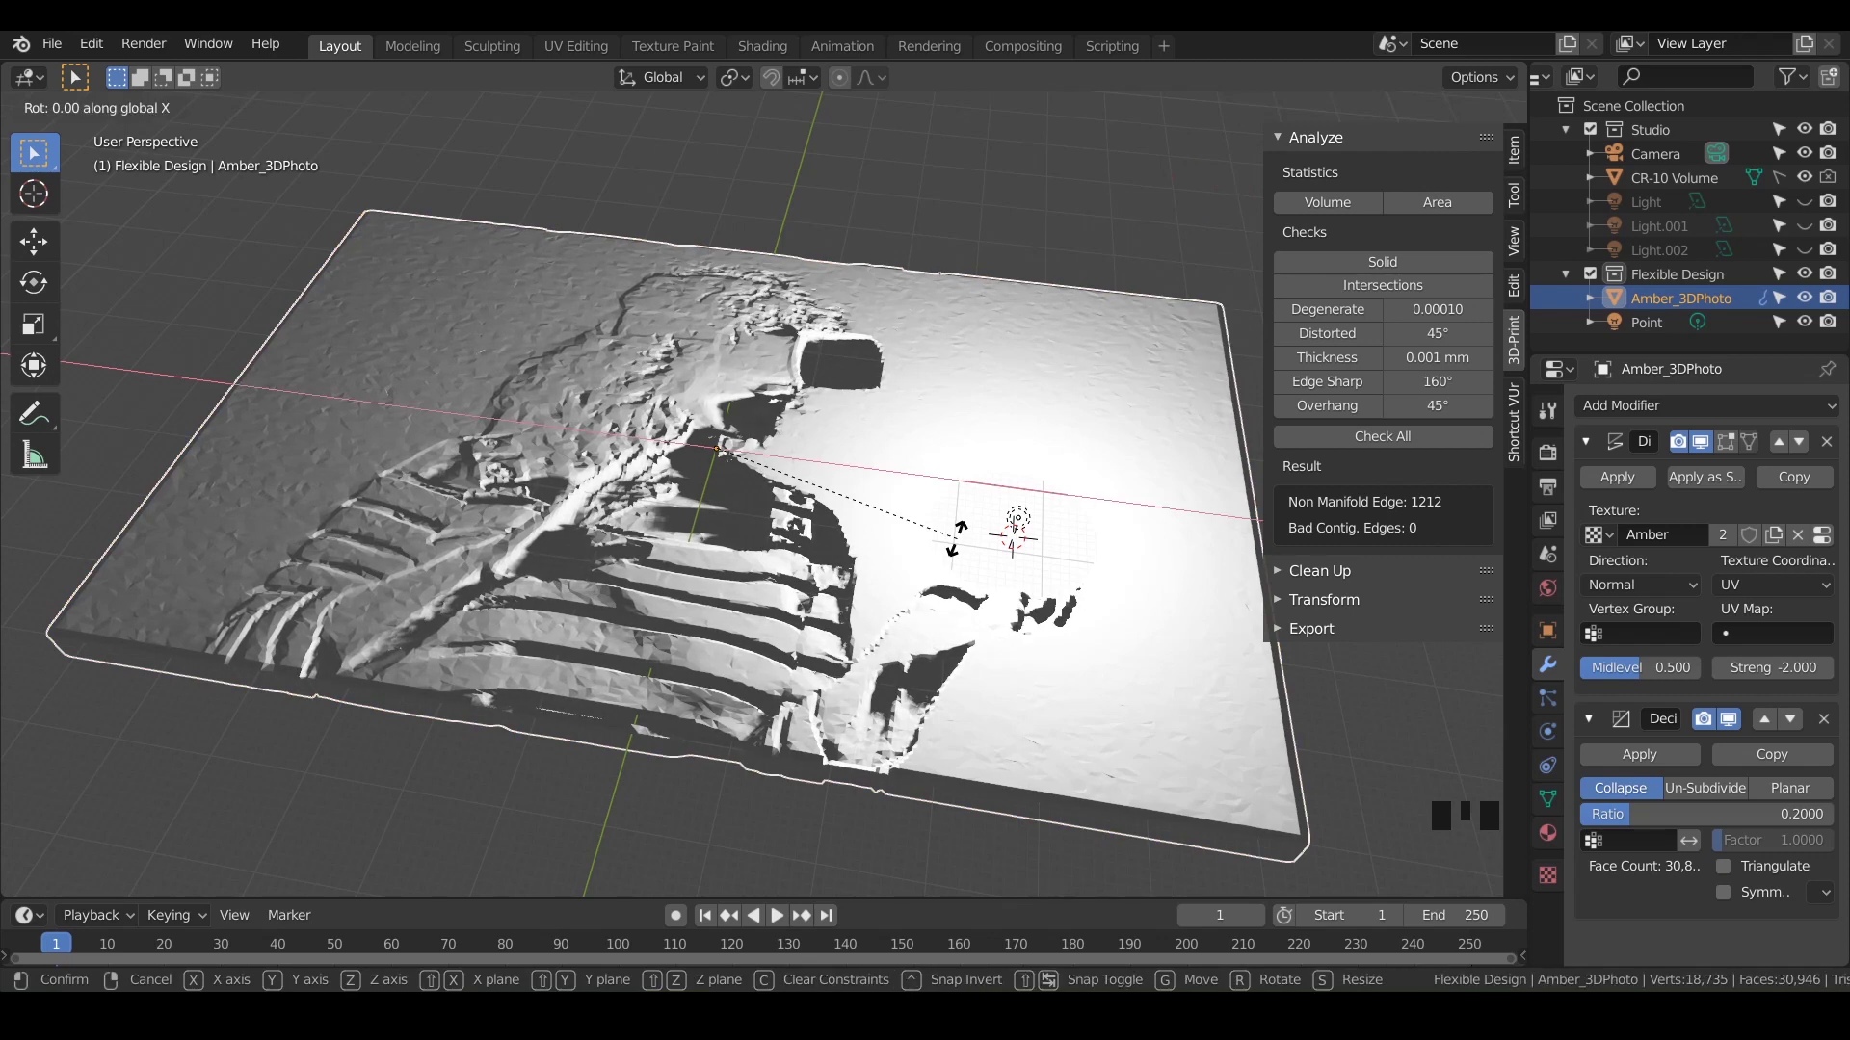
pyautogui.write('90')
pyautogui.press('Return')
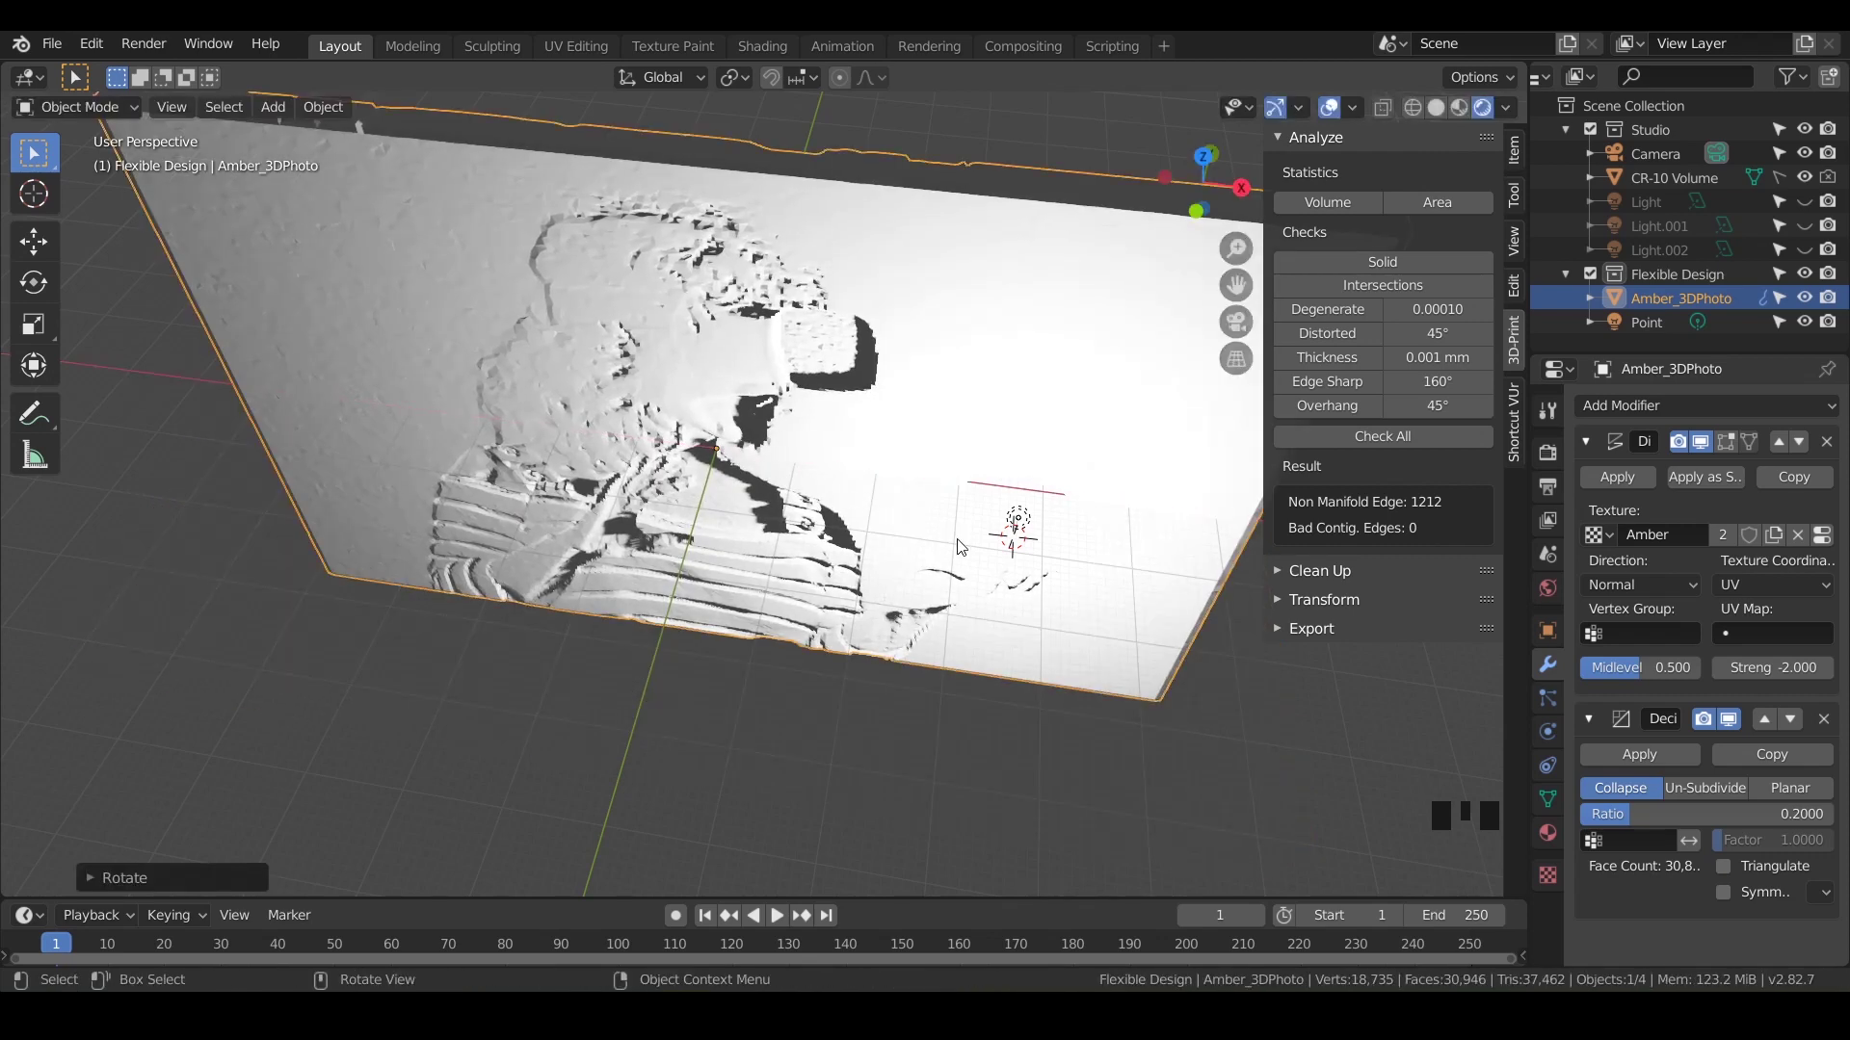
pyautogui.moveTo(959, 546); pyautogui.dragTo(872, 447, button='middle')
# Move the Point light in front of the relief, to about X 36.75, Y -4.91, Z -6.04 mm
pyautogui.click(873, 453)
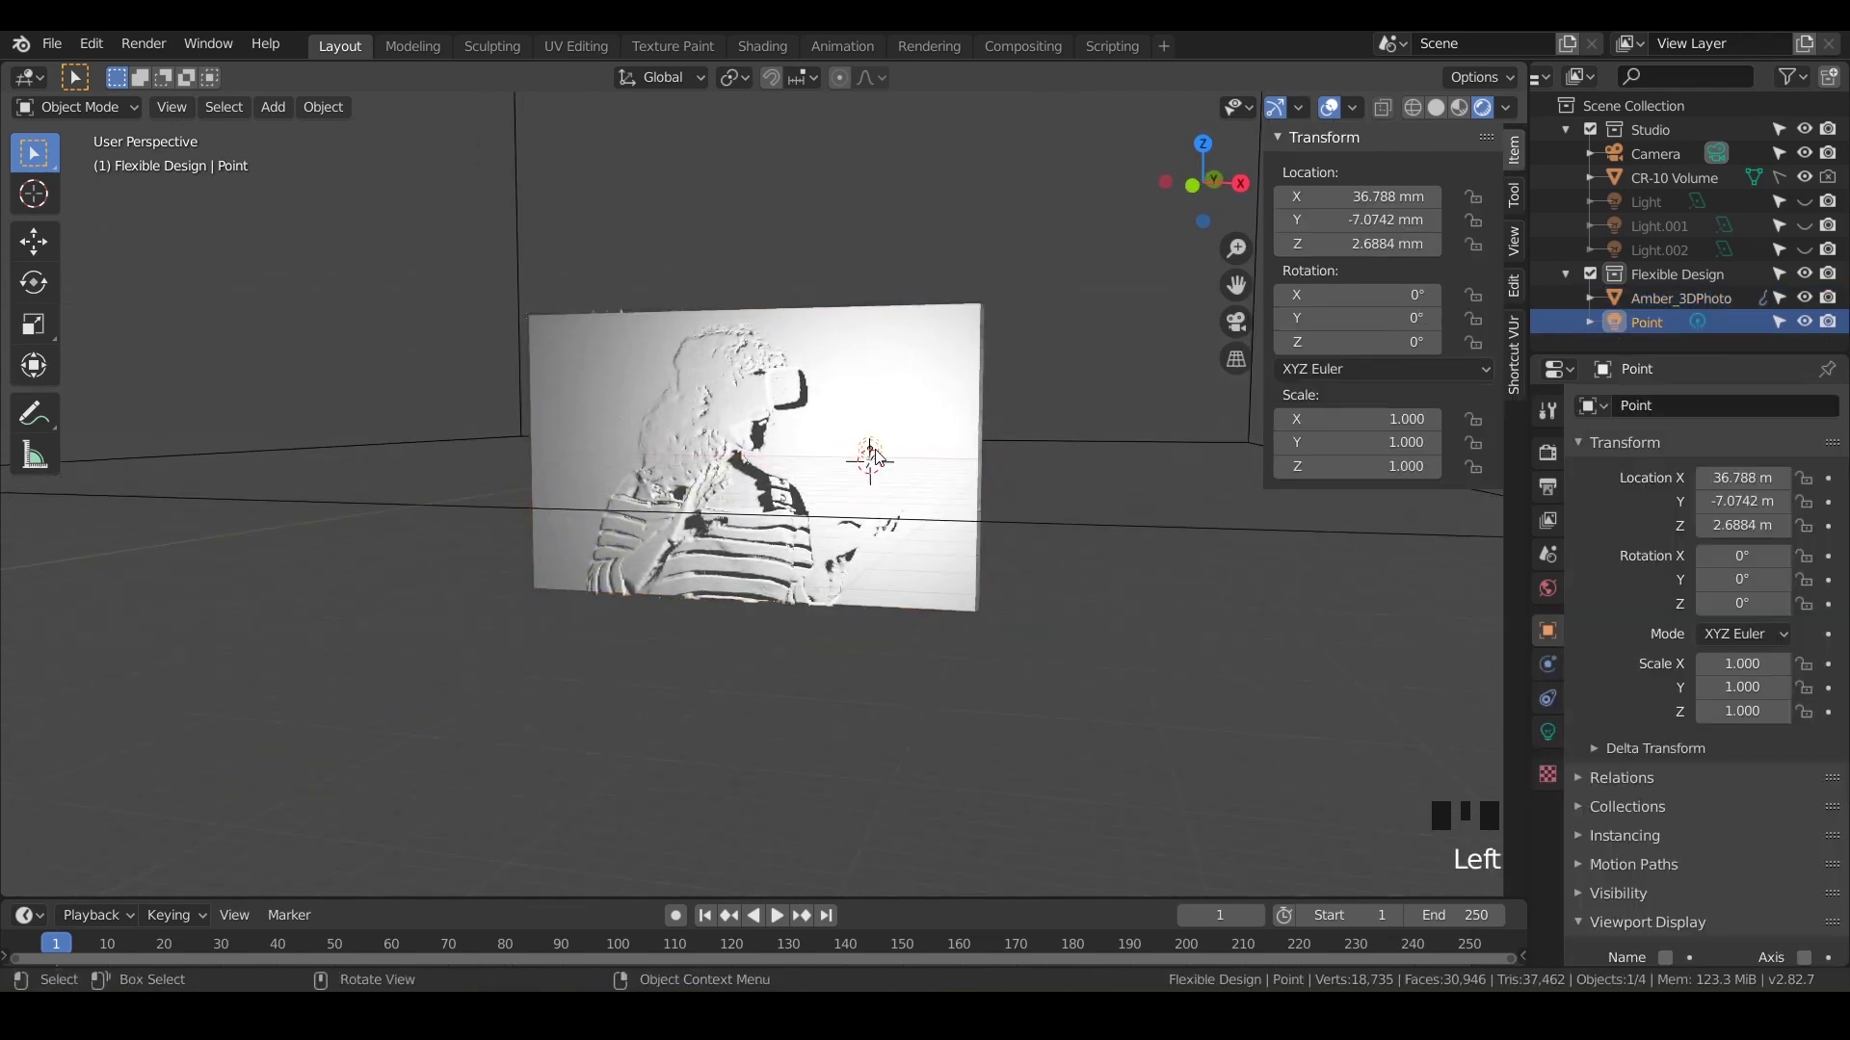
pyautogui.press('g')
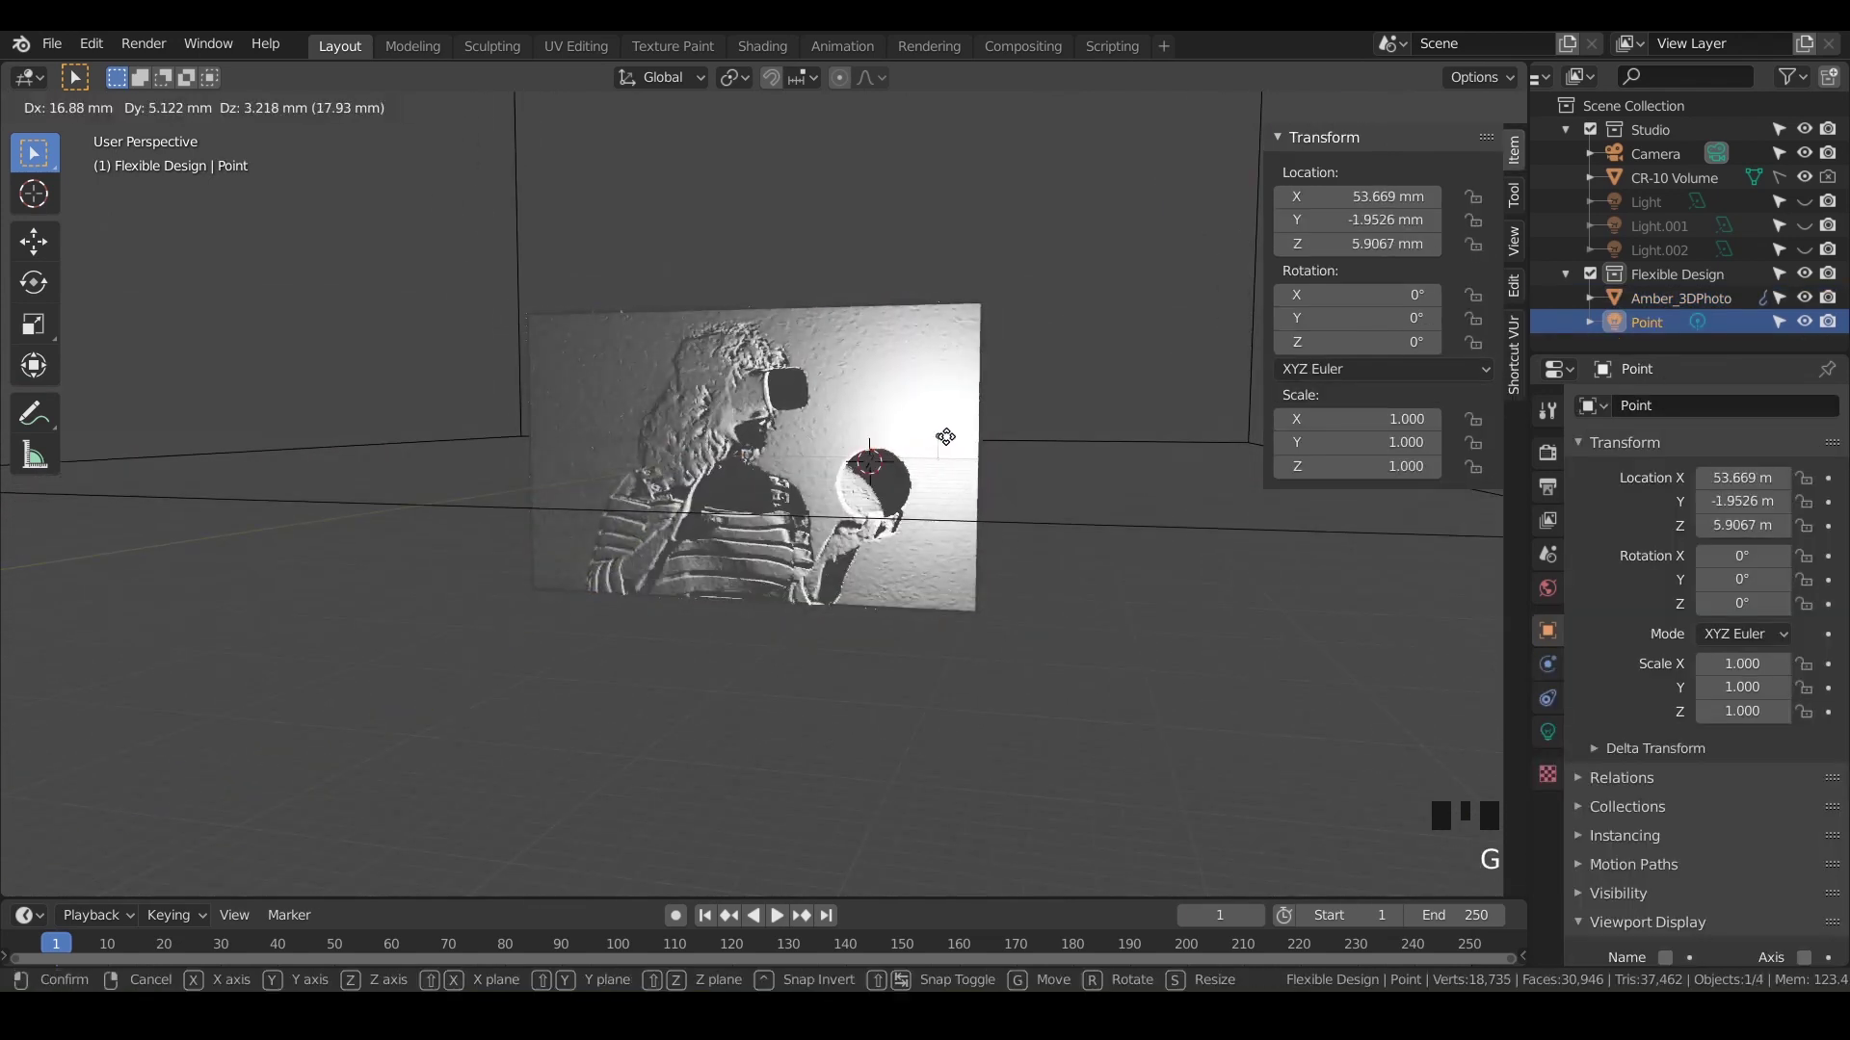
pyautogui.click(942, 436)
pyautogui.moveTo(844, 494); pyautogui.dragTo(865, 489, button='middle')
pyautogui.press('g')
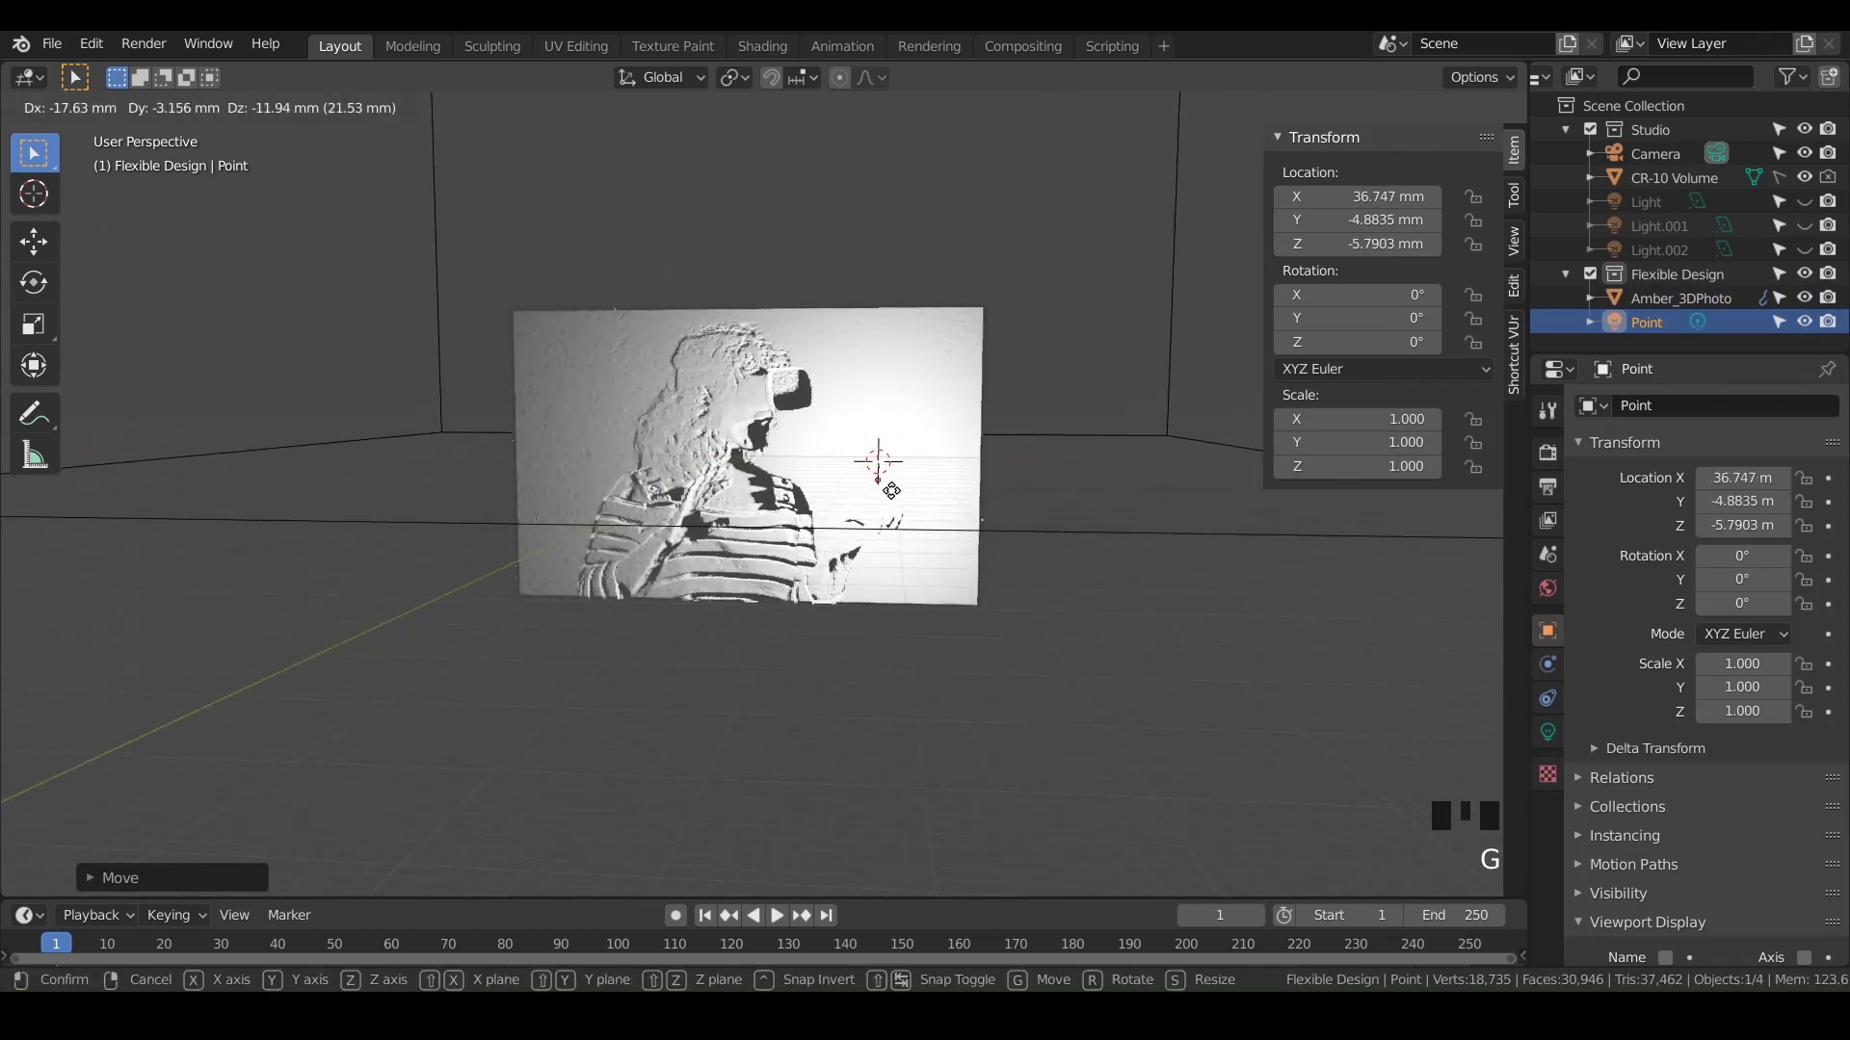
pyautogui.click(896, 501)
pyautogui.scroll(3, 976, 516)
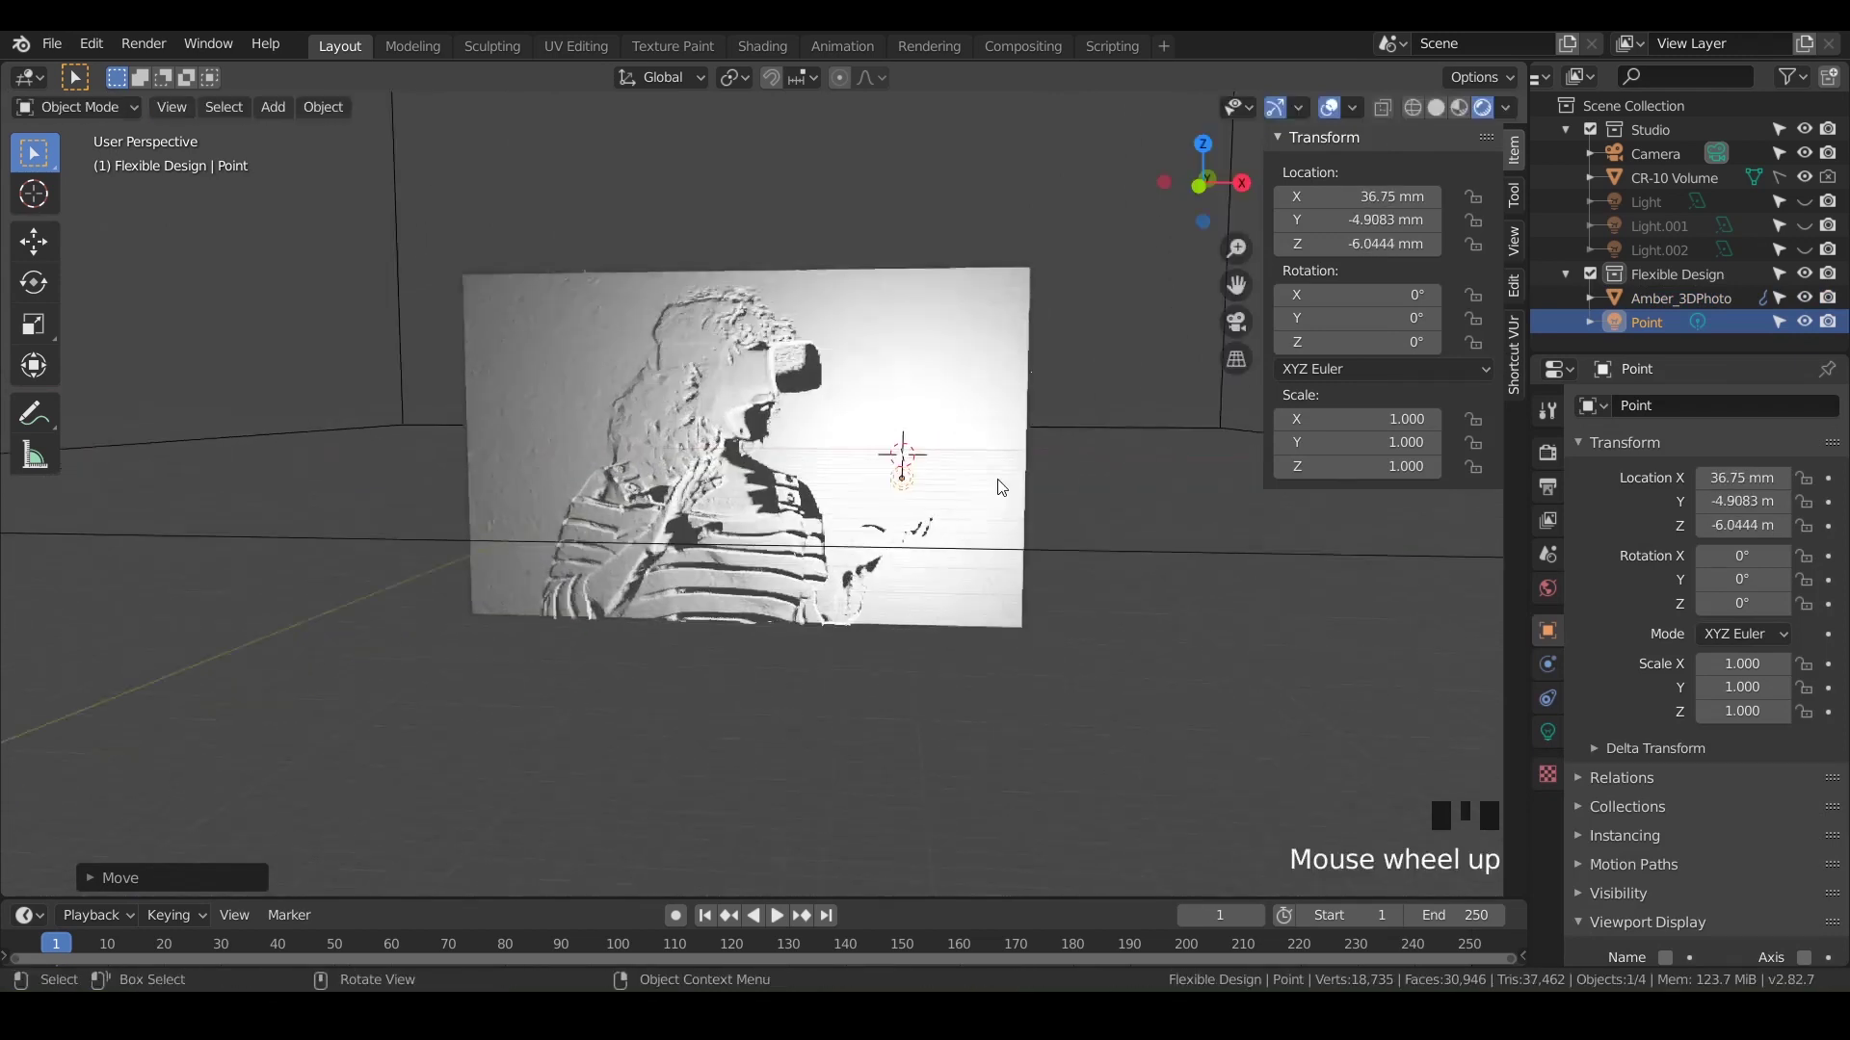
pyautogui.keyDown('shift'); pyautogui.moveTo(975, 511); pyautogui.dragTo(968, 474, button='middle'); pyautogui.keyUp('shift')
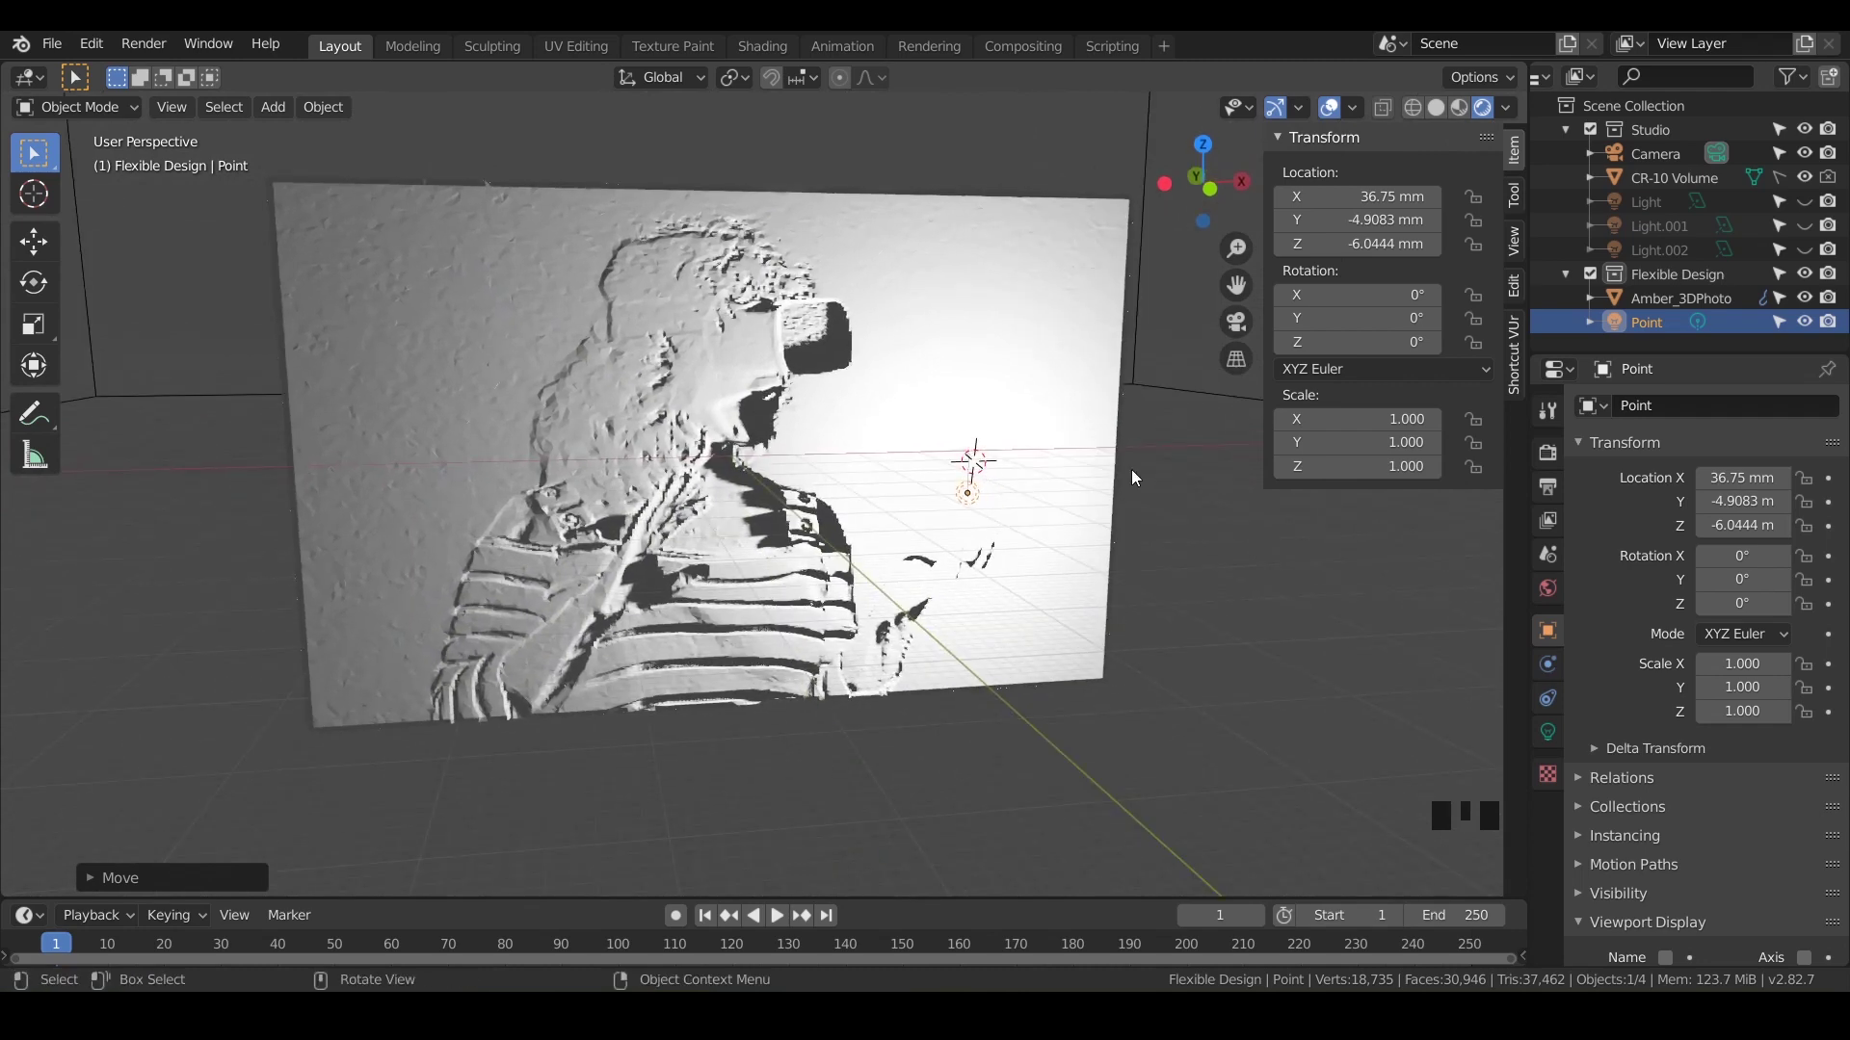
# Raise the photo relief upward along the Z axis
pyautogui.click(997, 391)
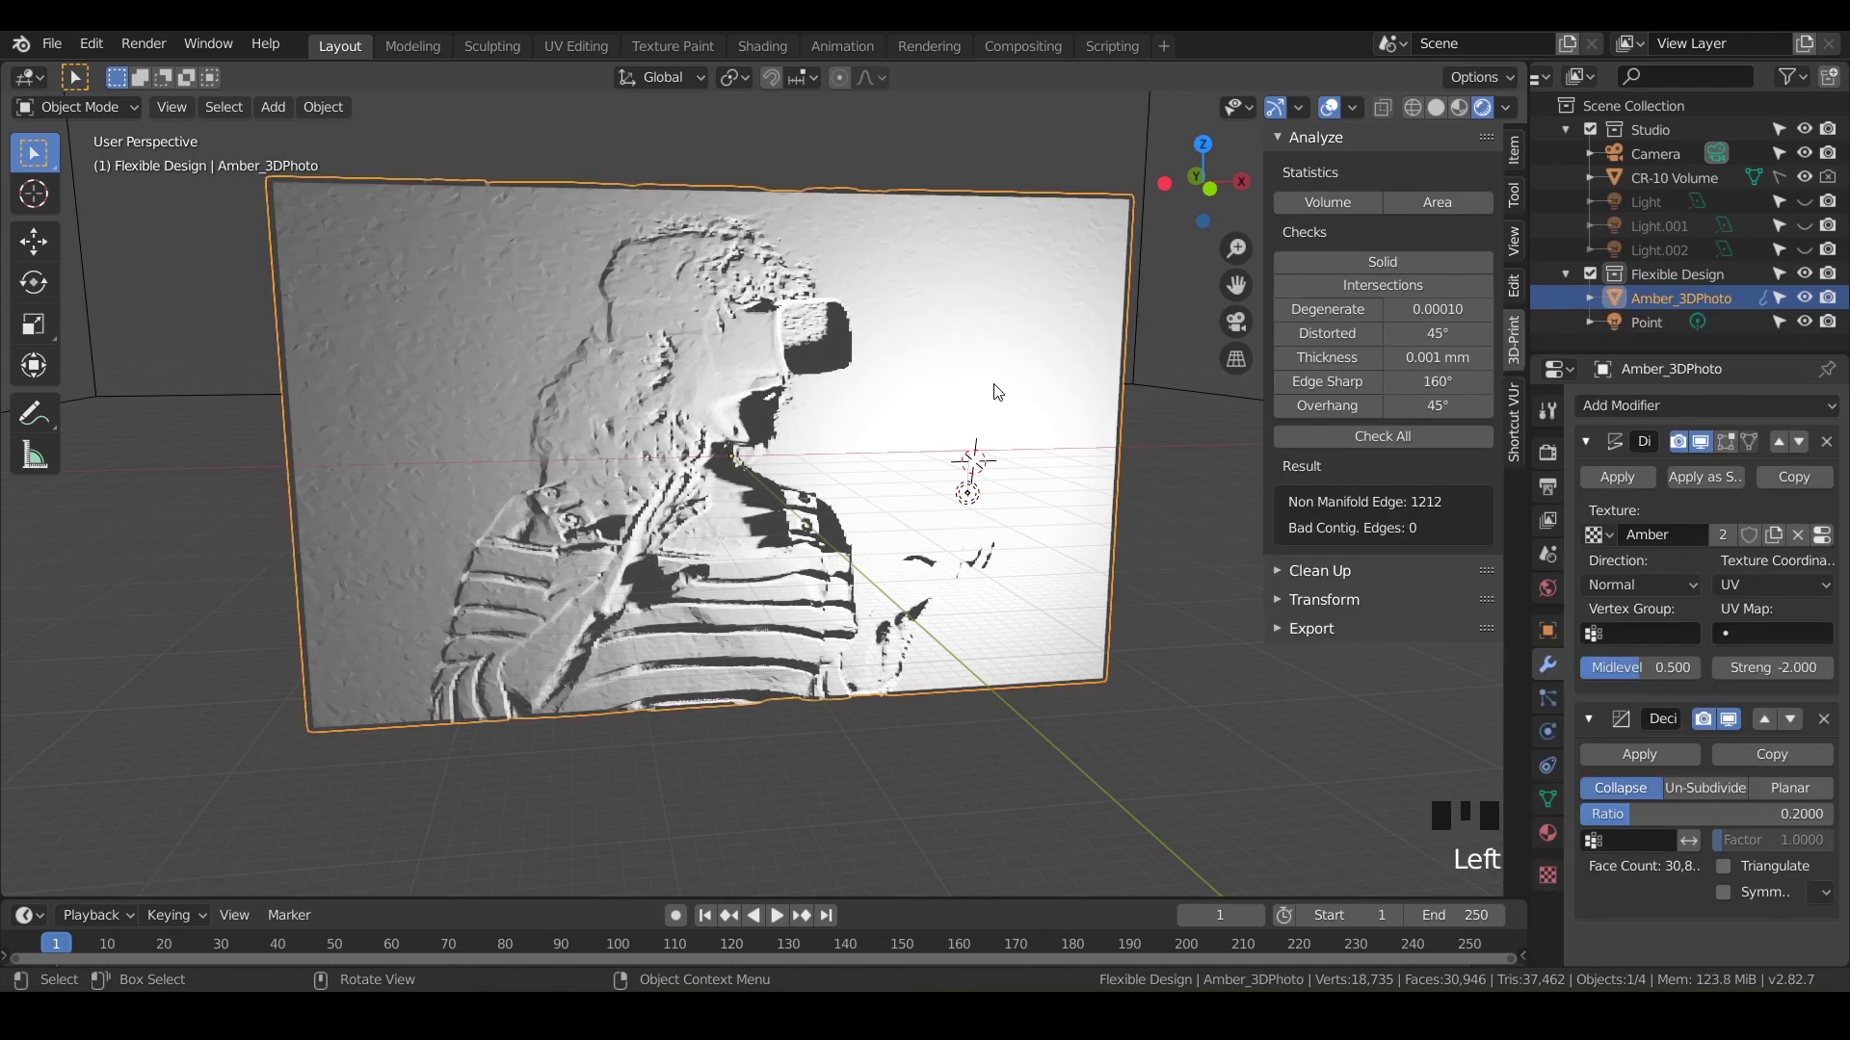
pyautogui.press('g')
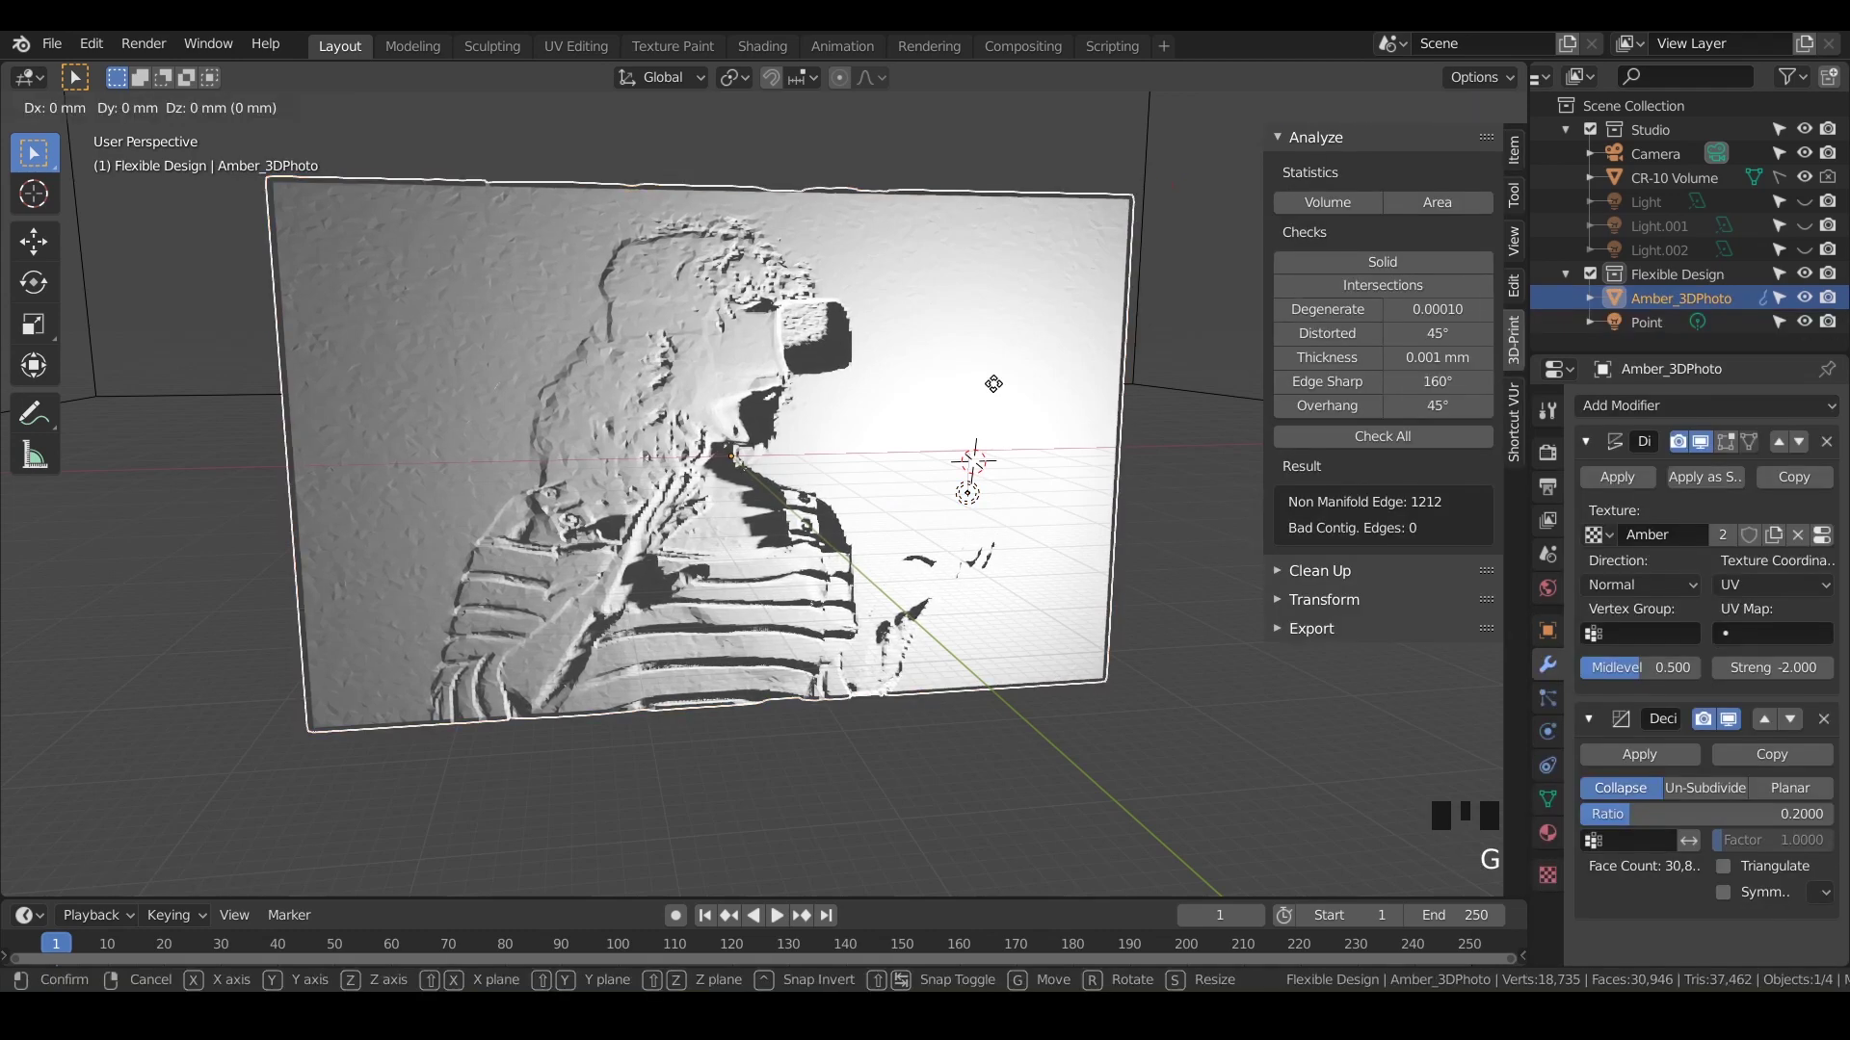
pyautogui.press('z')
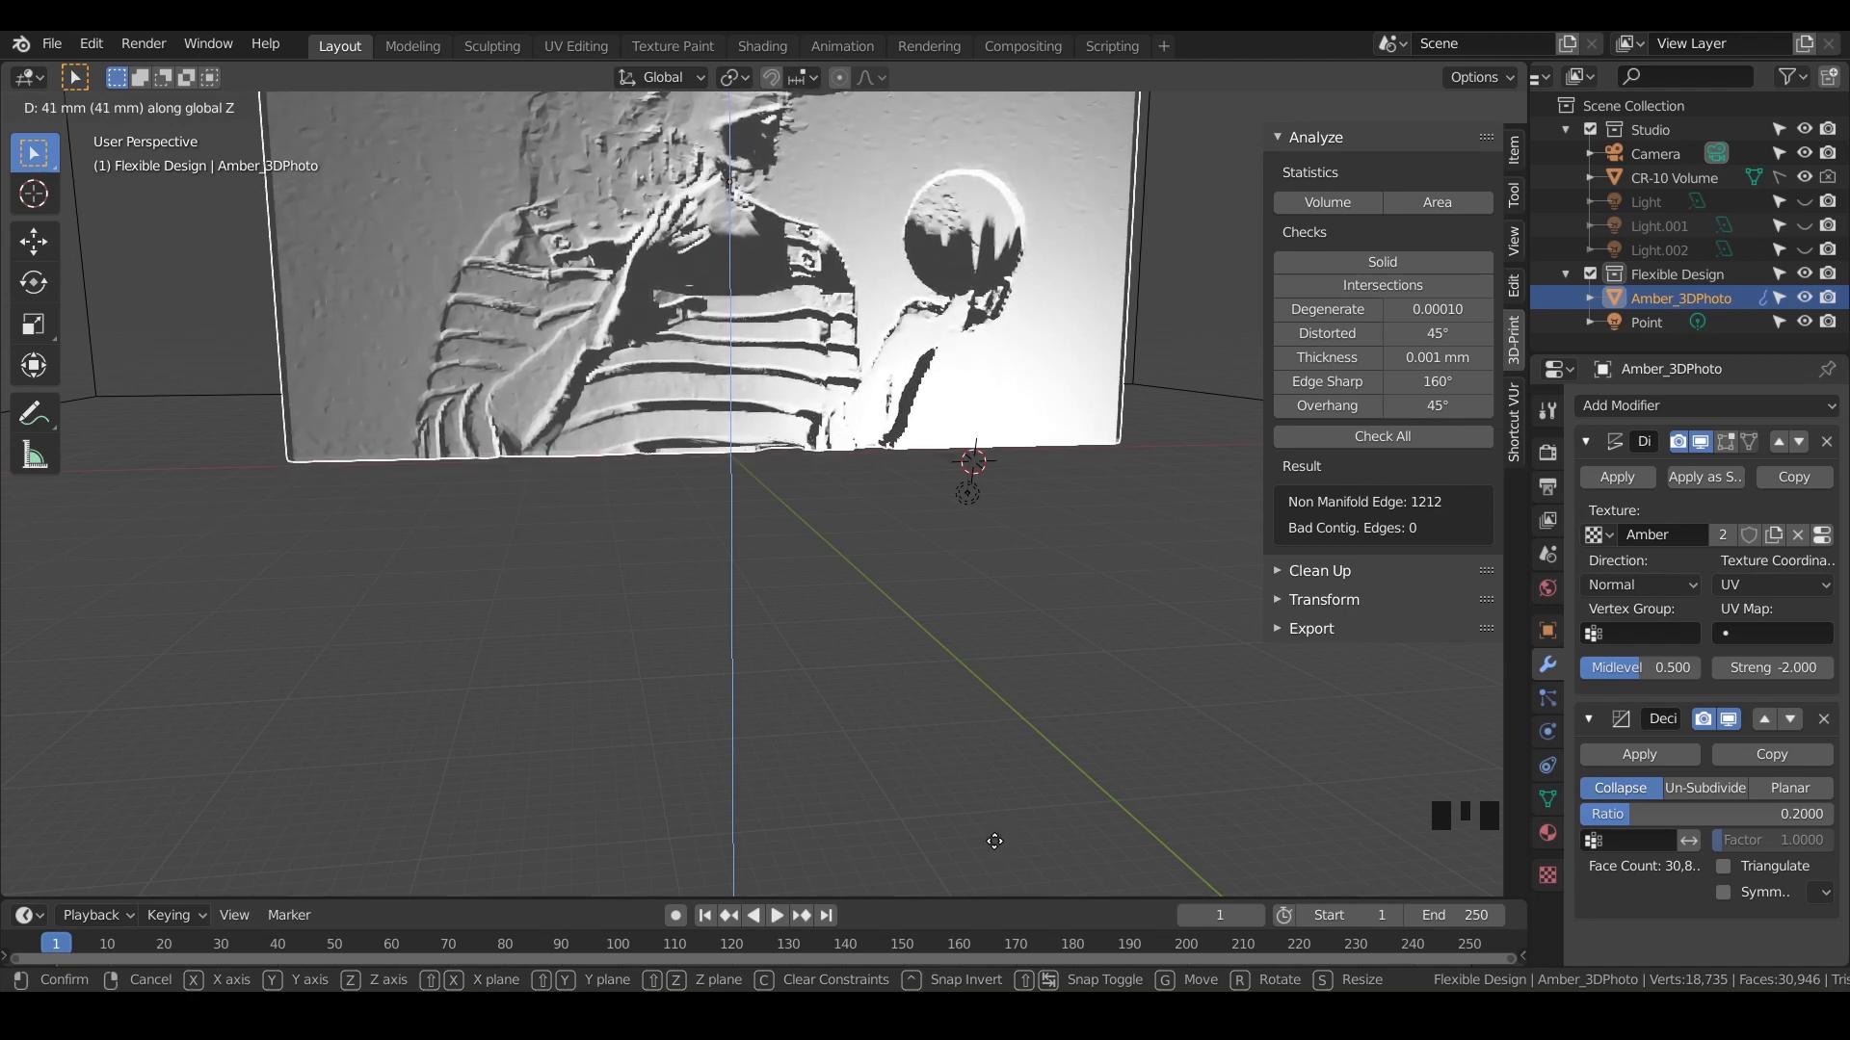
pyautogui.click(973, 823)
pyautogui.moveTo(901, 746); pyautogui.dragTo(868, 799, button='middle')
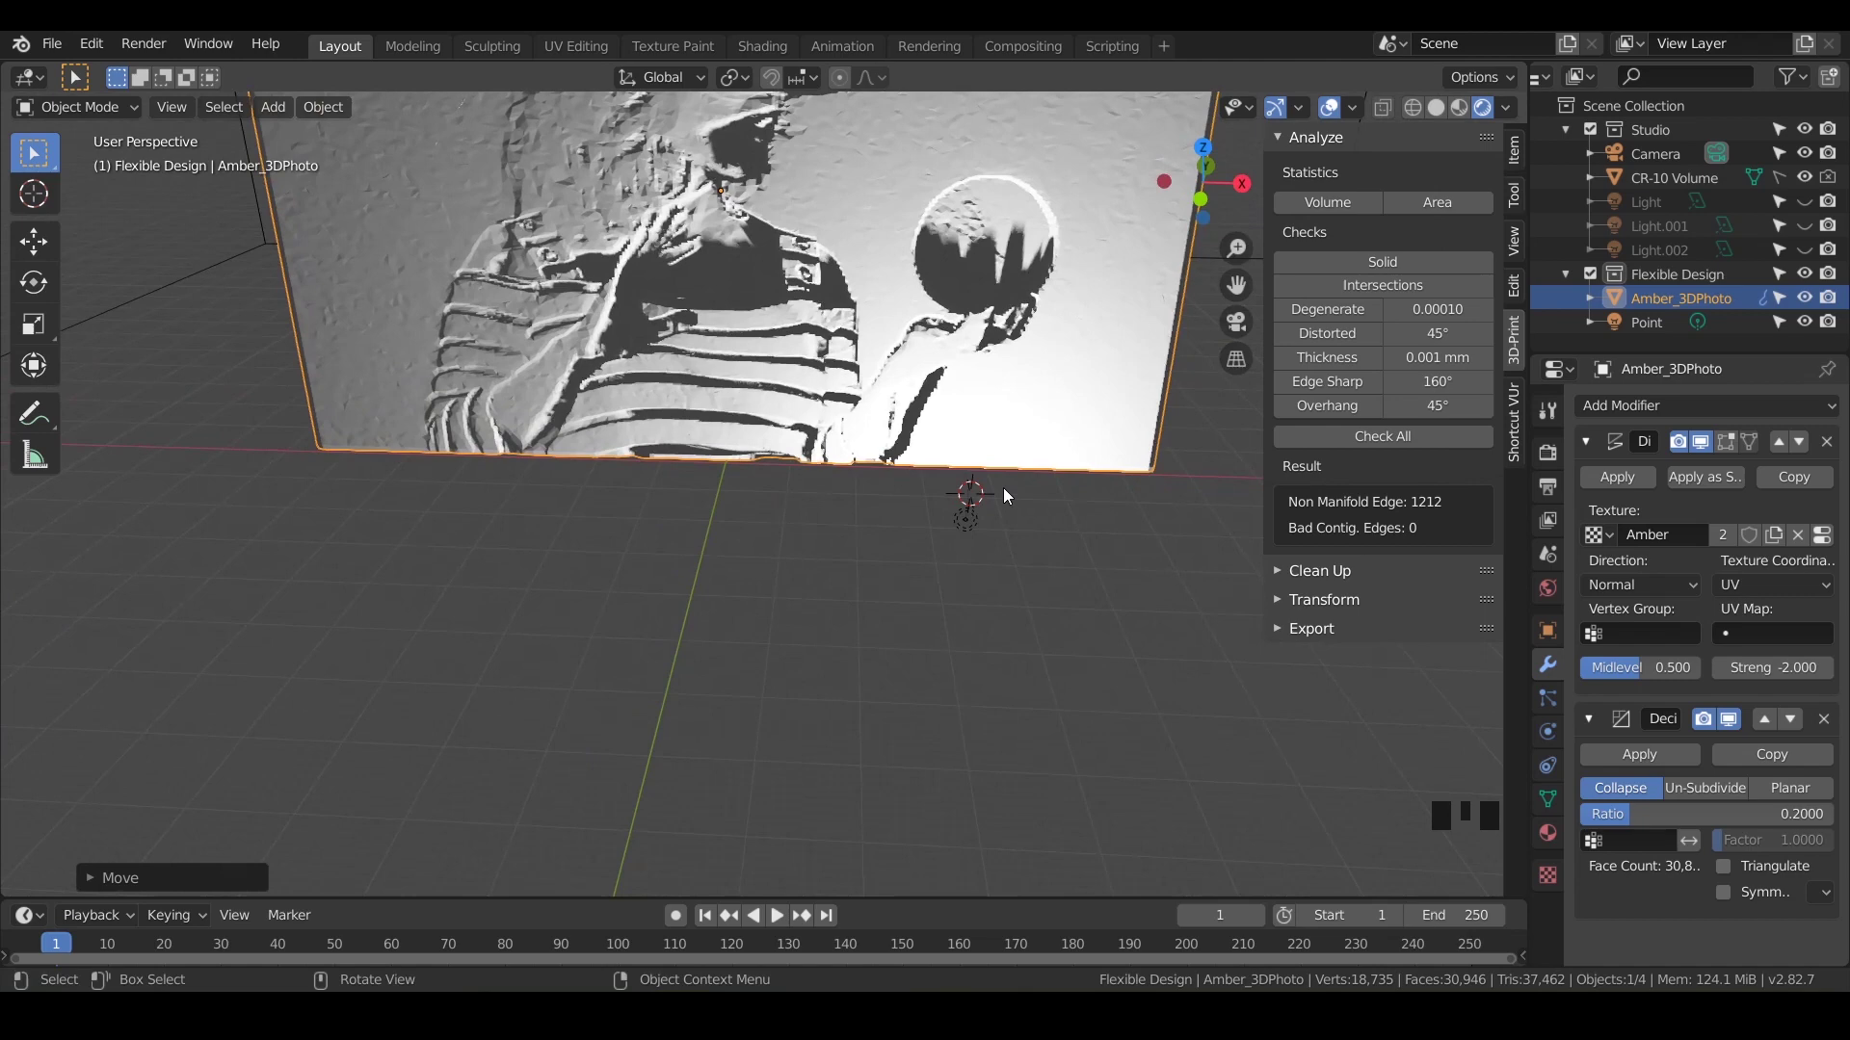
pyautogui.moveTo(1002, 499); pyautogui.dragTo(964, 512, button='middle')
# Snap the 3D cursor to the world origin below the relief's bottom edge
pyautogui.hotkey('shift', 's')
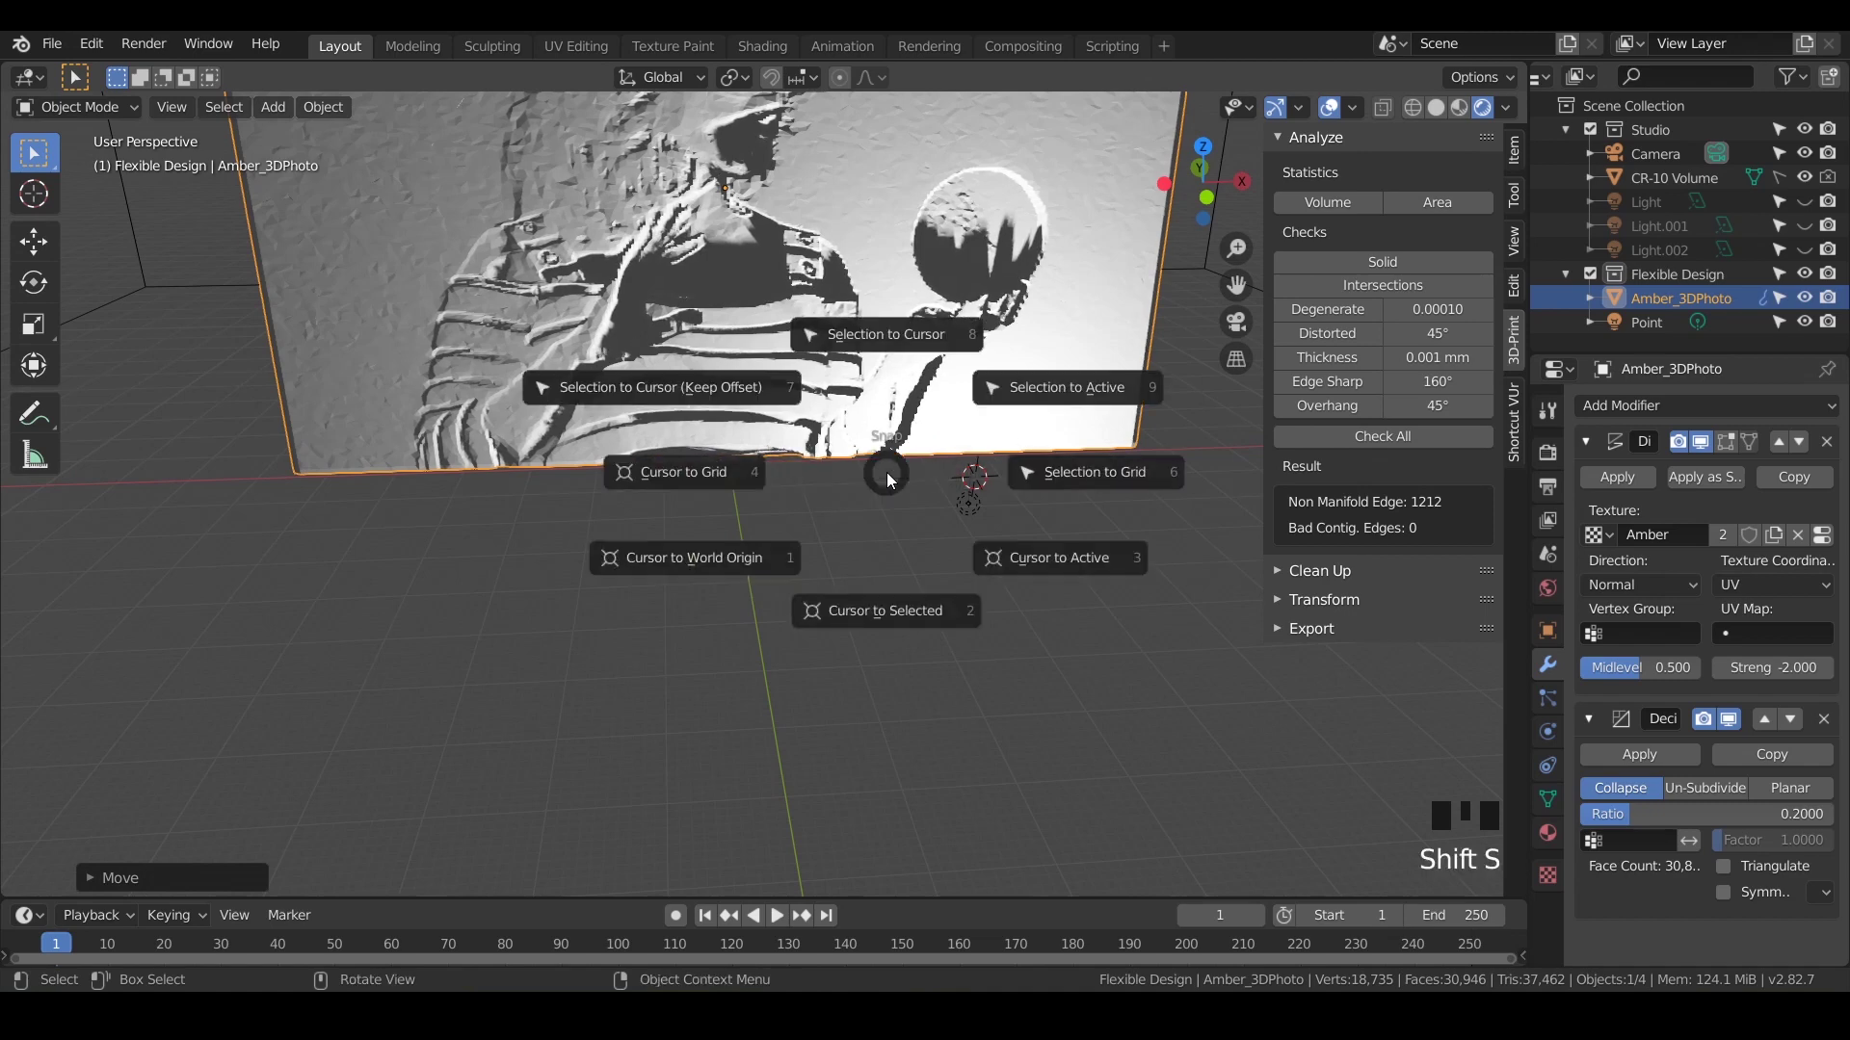
pyautogui.hotkey('shift', 's')
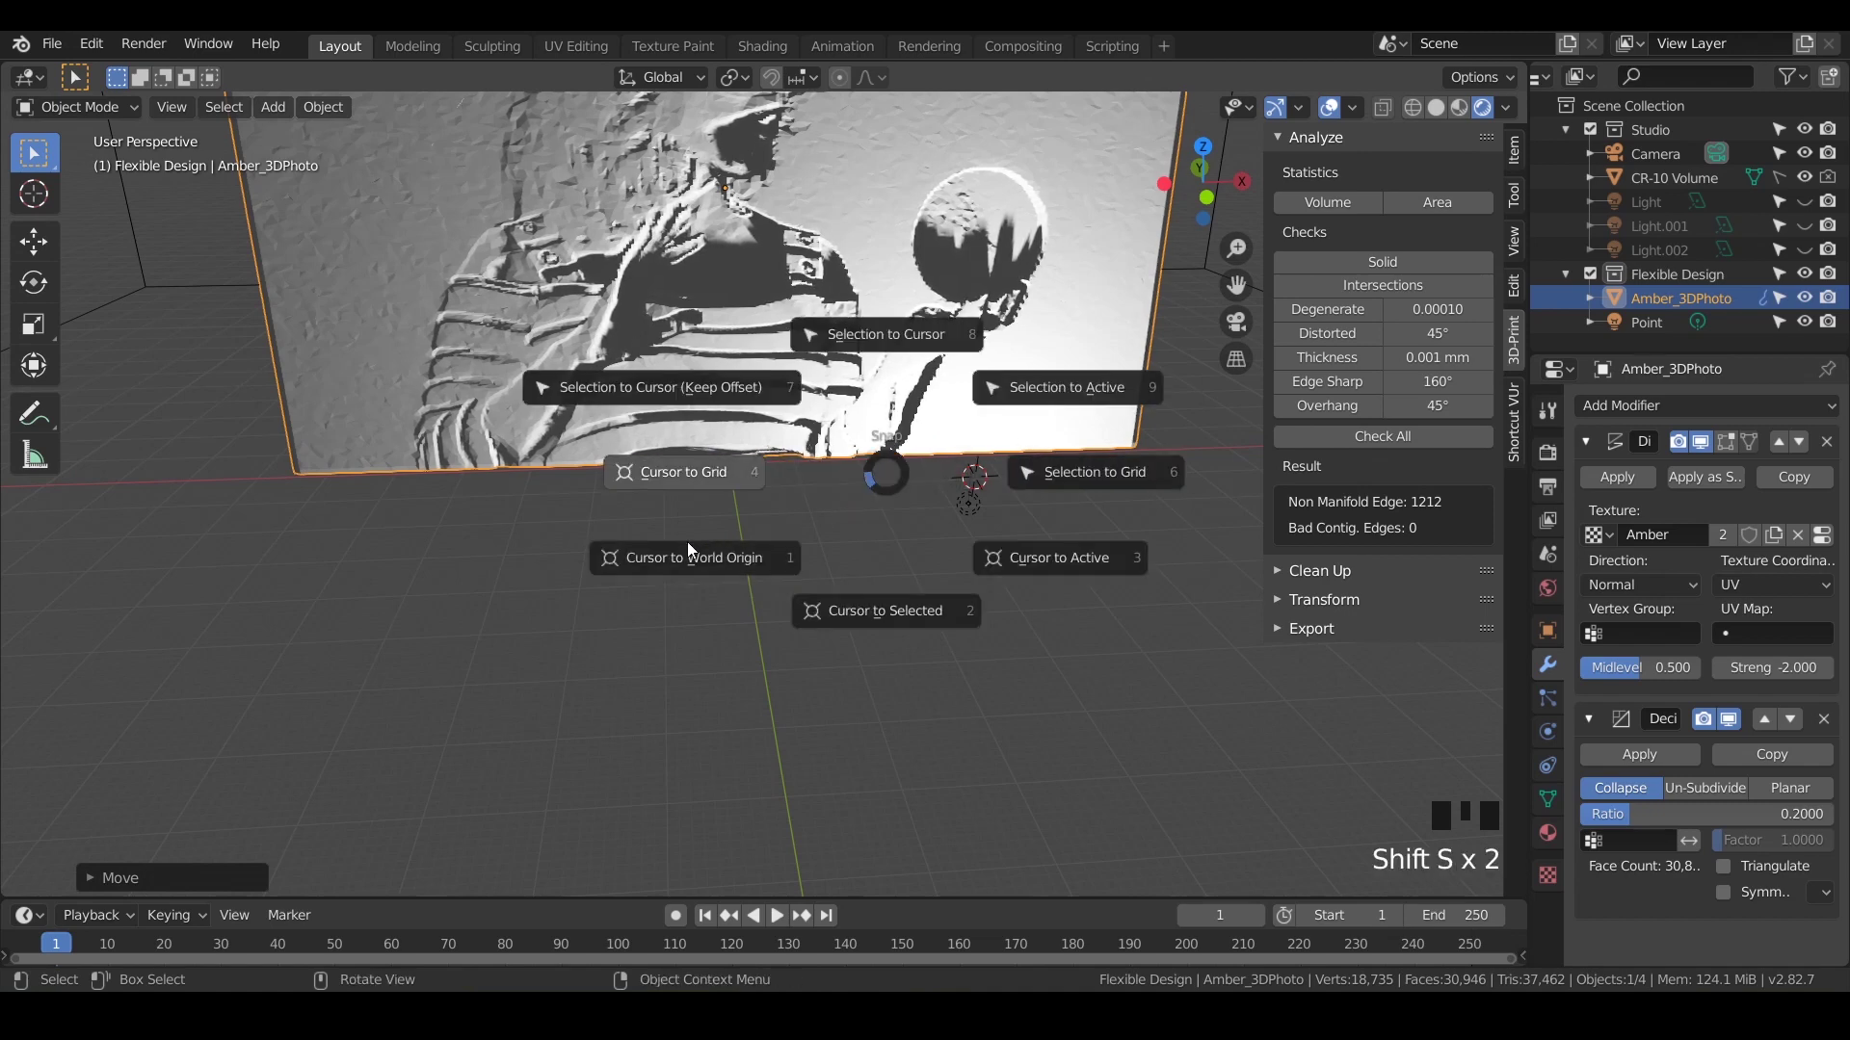
pyautogui.click(690, 569)
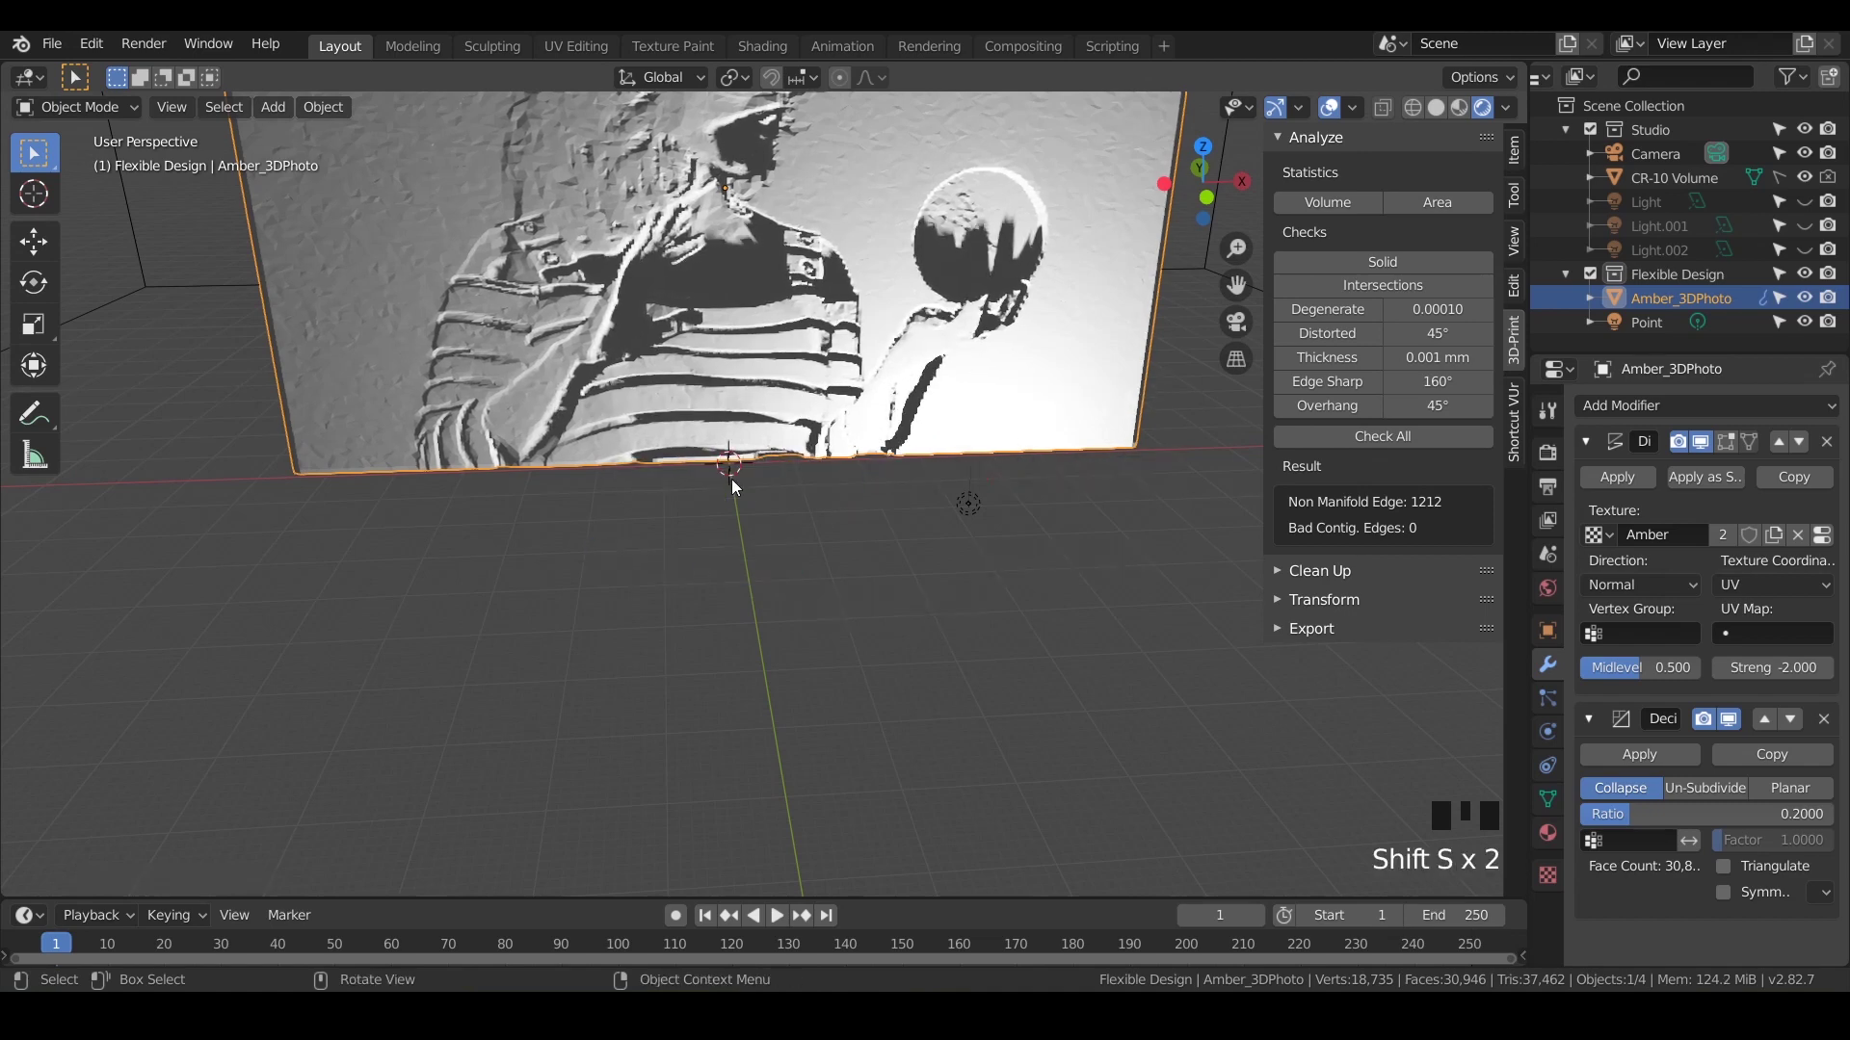
pyautogui.keyDown('shift'); pyautogui.moveTo(797, 520); pyautogui.dragTo(799, 745, button='middle'); pyautogui.keyUp('shift')
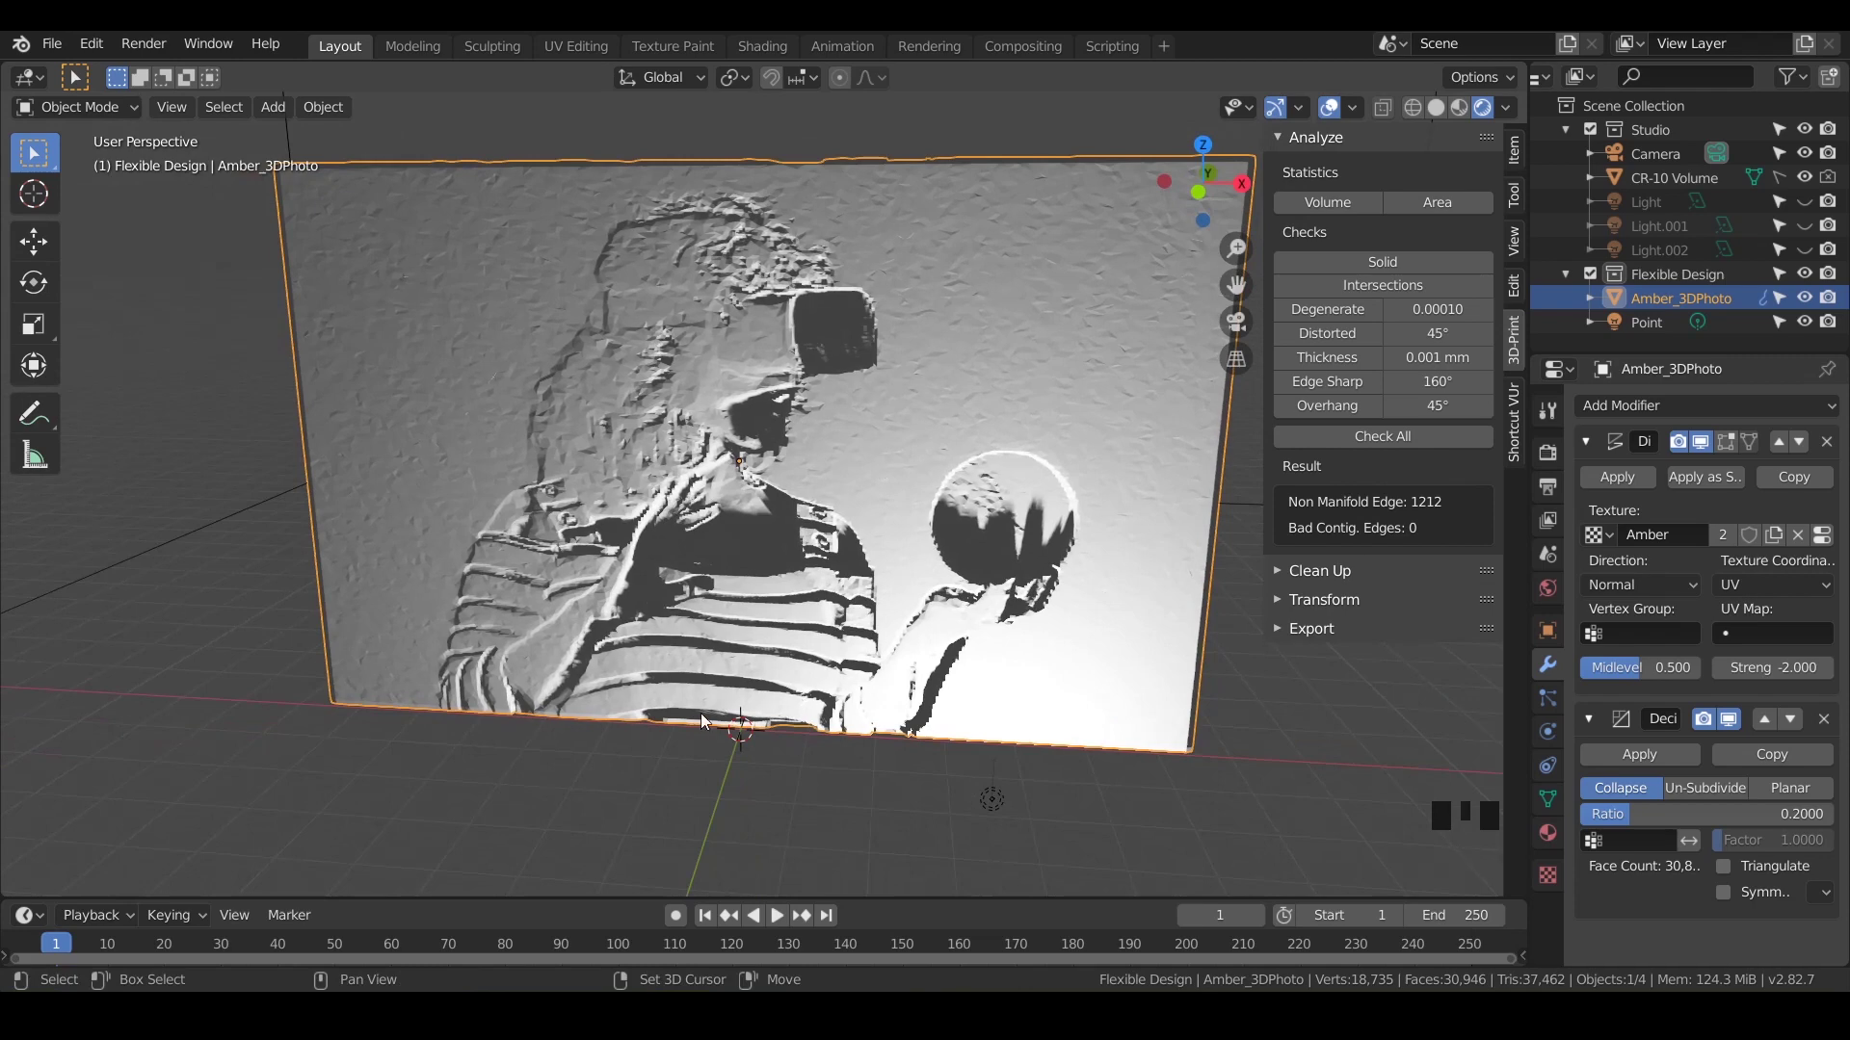
# Add a cube at the world origin and set its size to 128 mm
pyautogui.hotkey('shift', 'a')
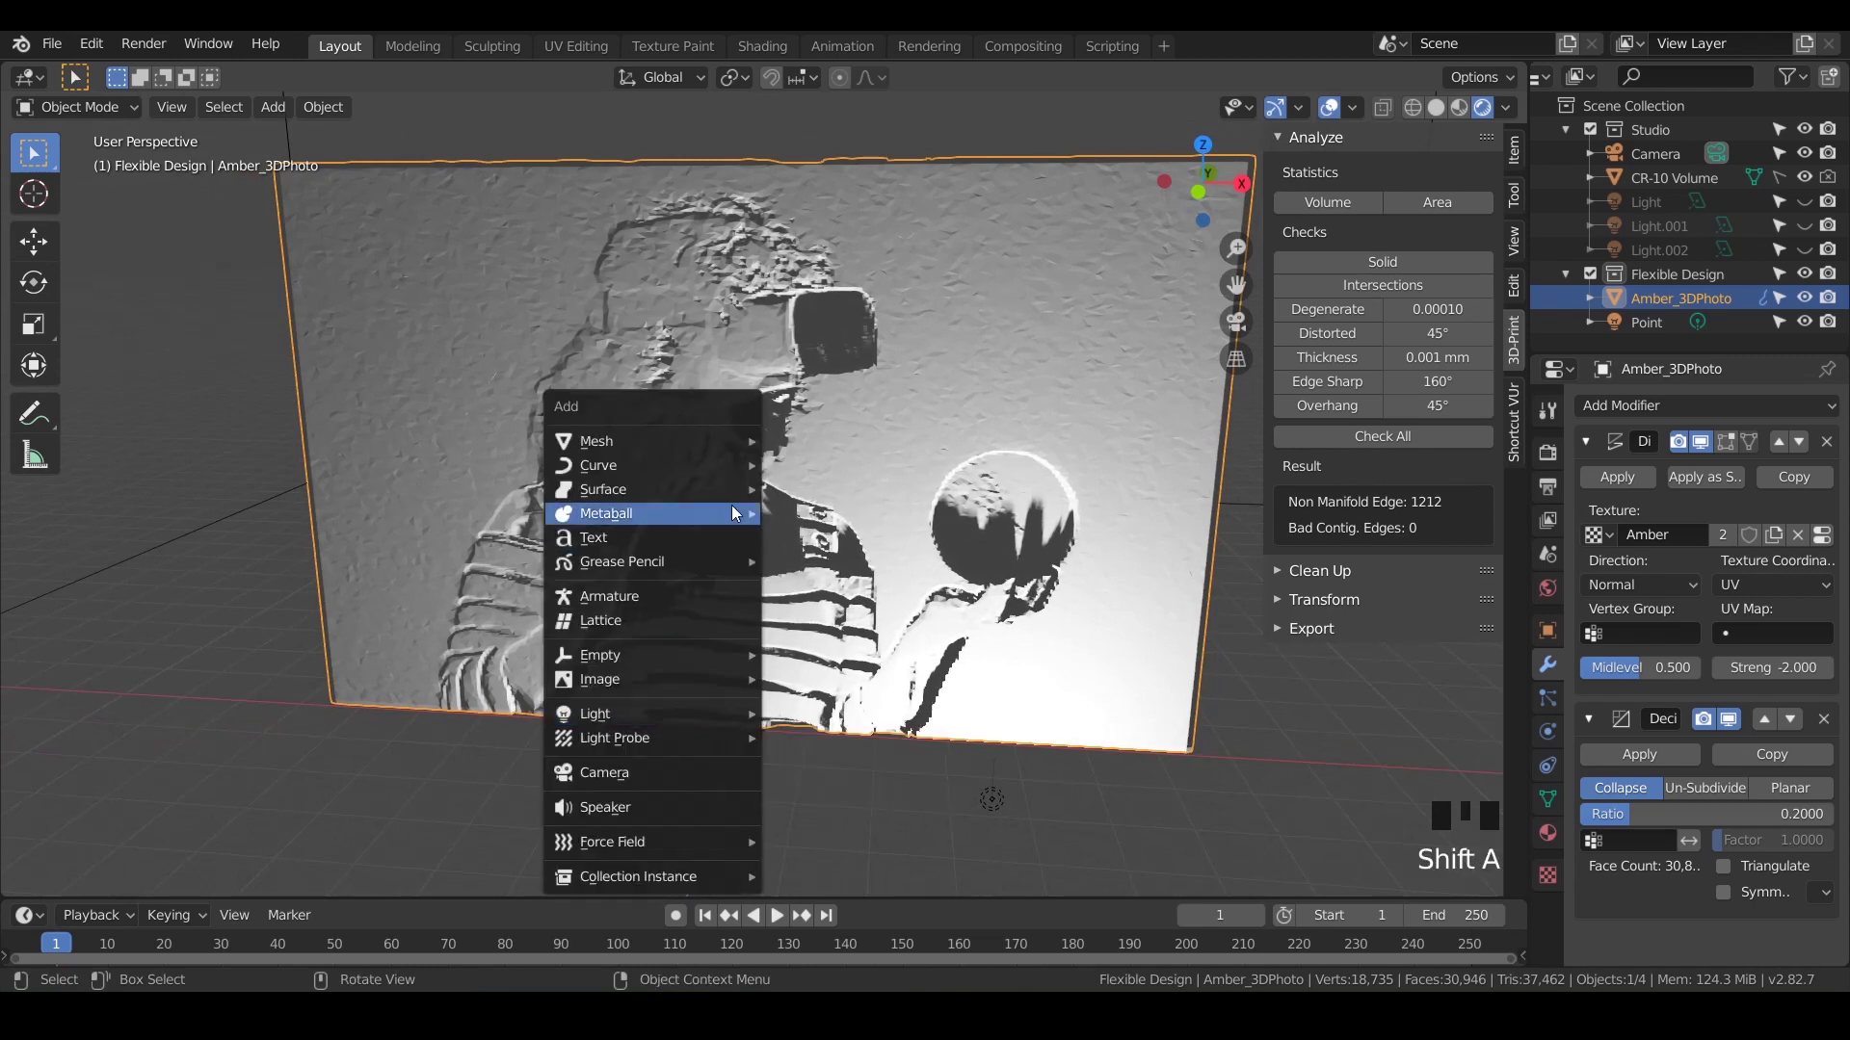
pyautogui.moveTo(651, 442)
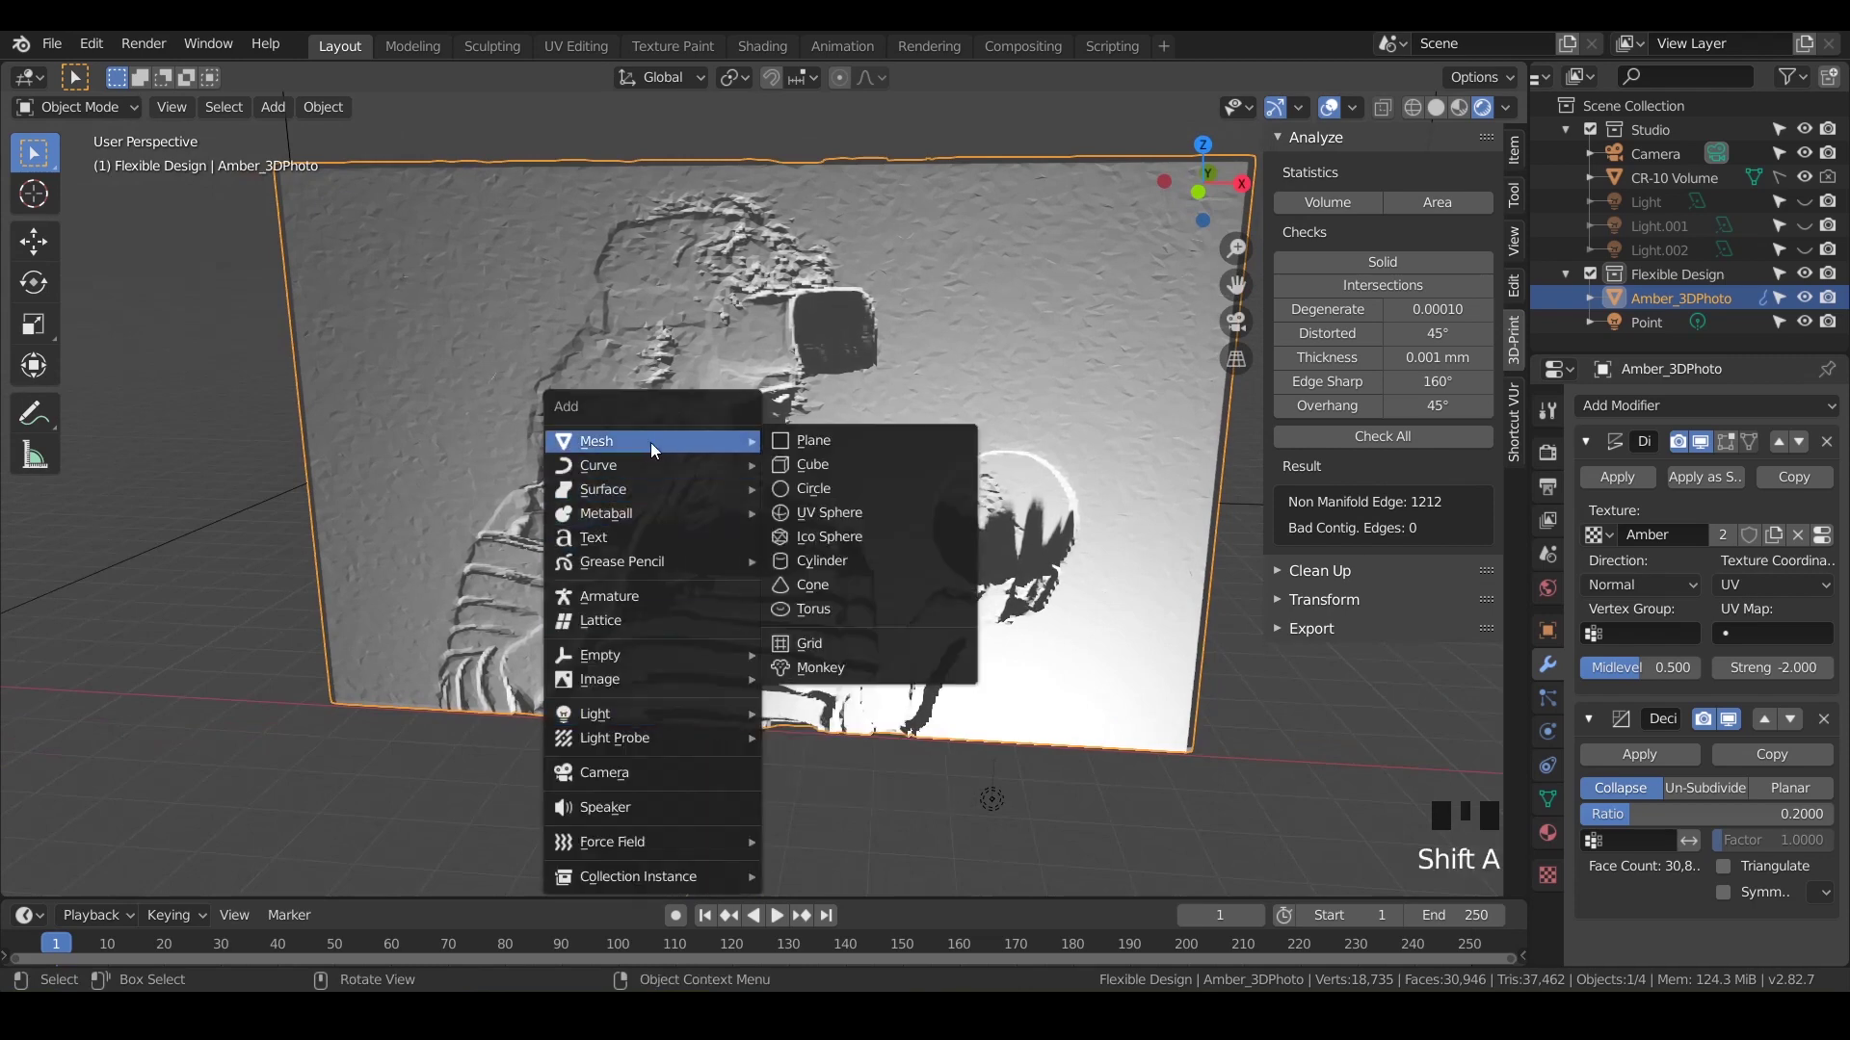
pyautogui.click(831, 466)
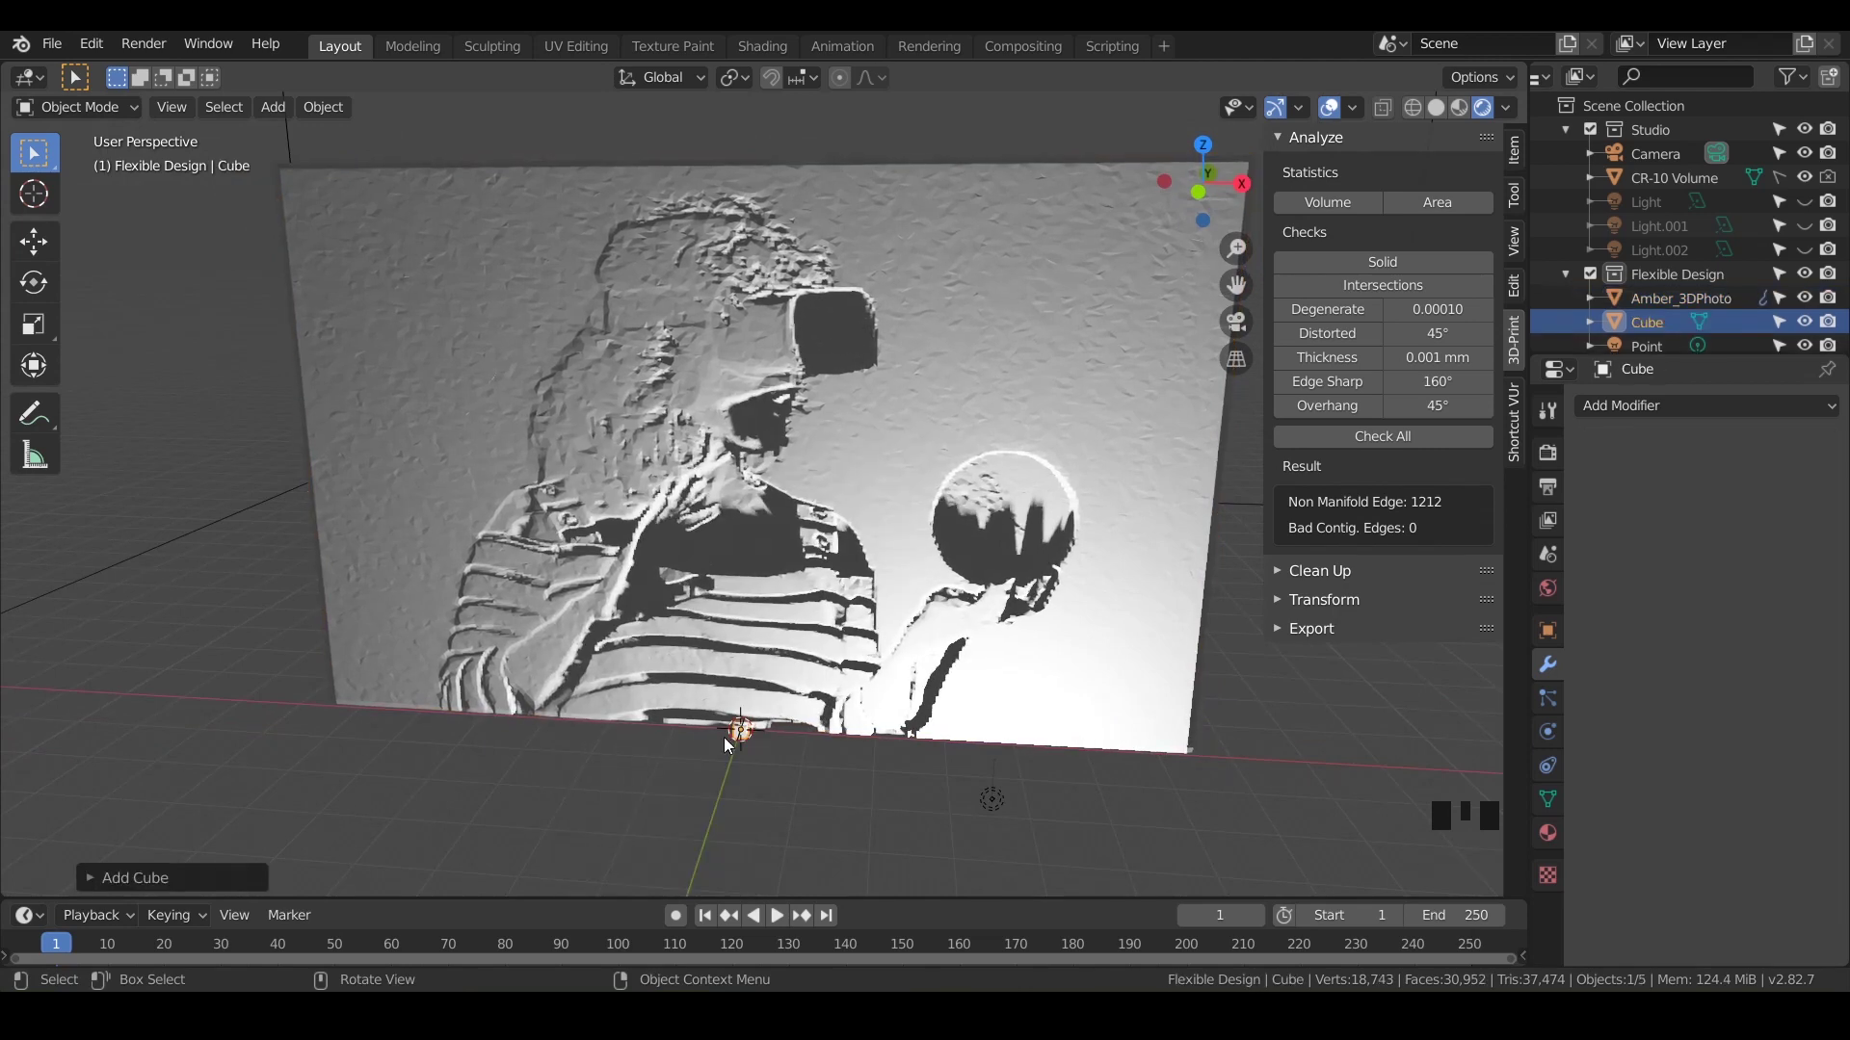
pyautogui.click(97, 875)
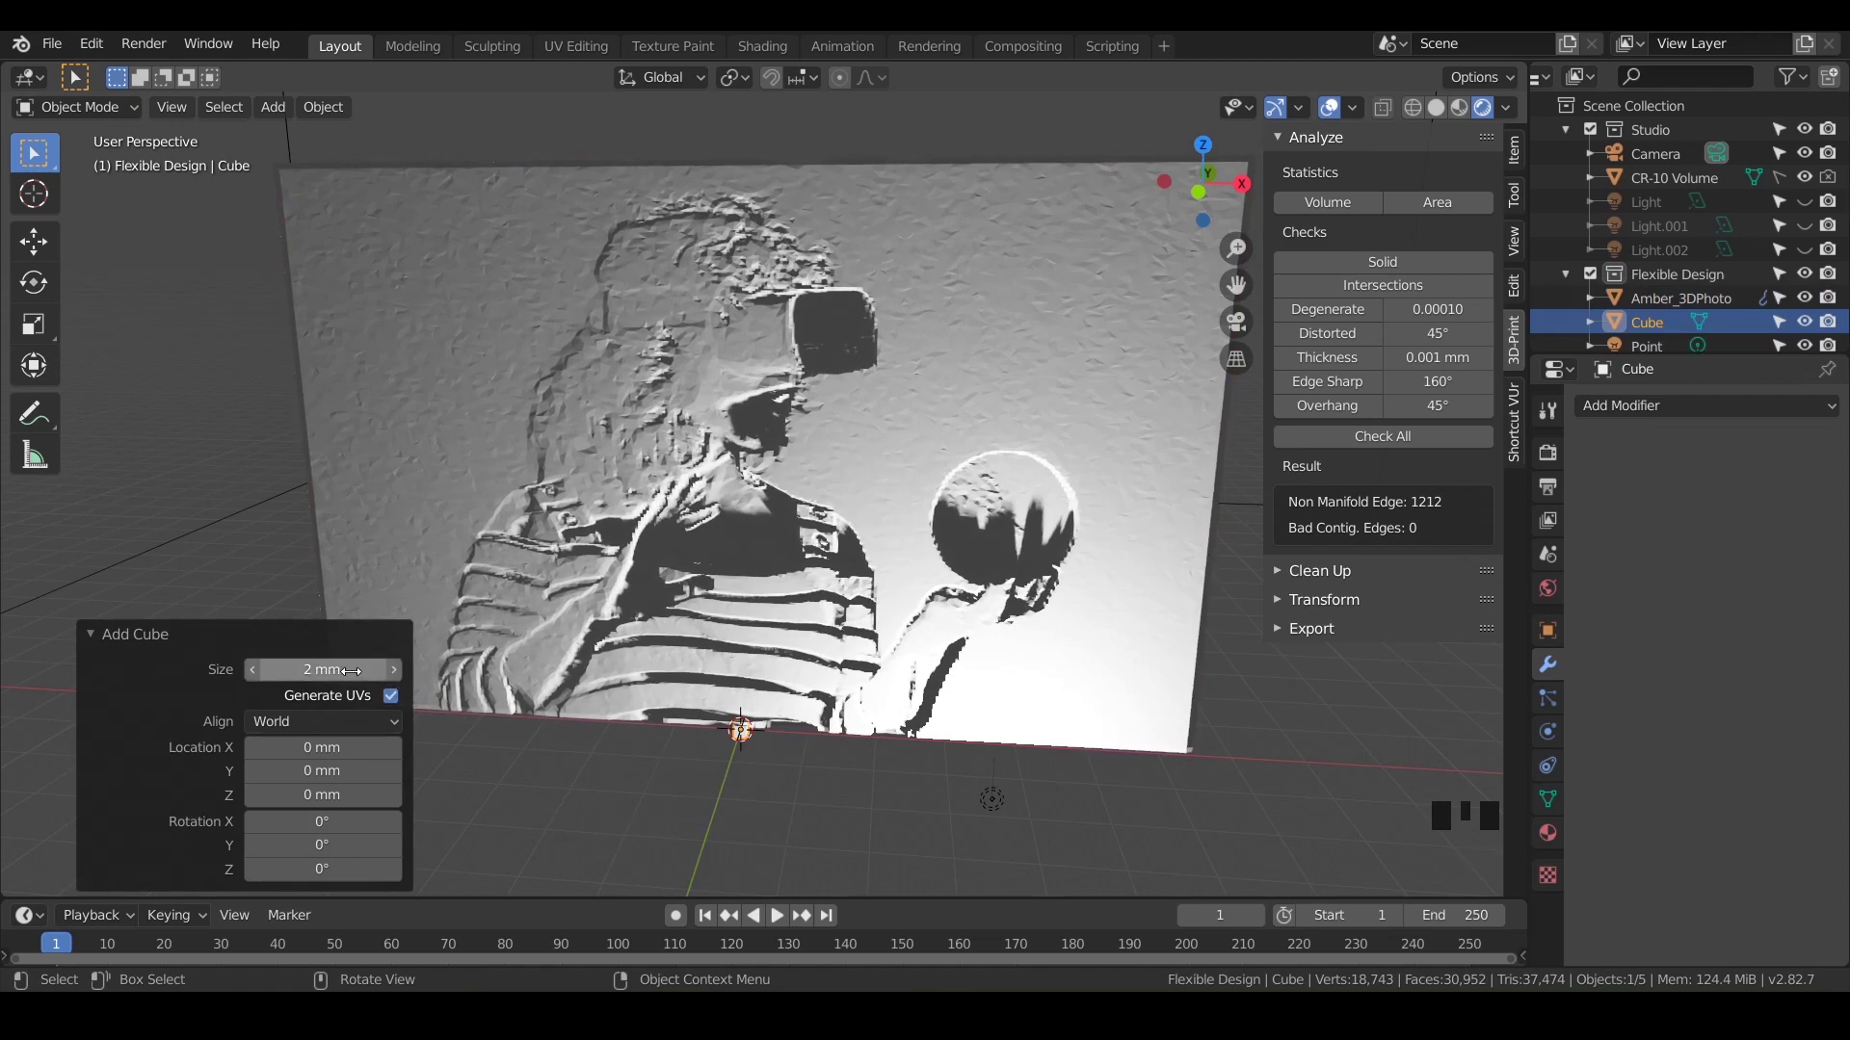
pyautogui.moveTo(322, 674)
pyautogui.mouseDown()
pyautogui.moveTo(384, 671)
pyautogui.moveTo(314, 671)
pyautogui.mouseUp()
pyautogui.click(314, 669)
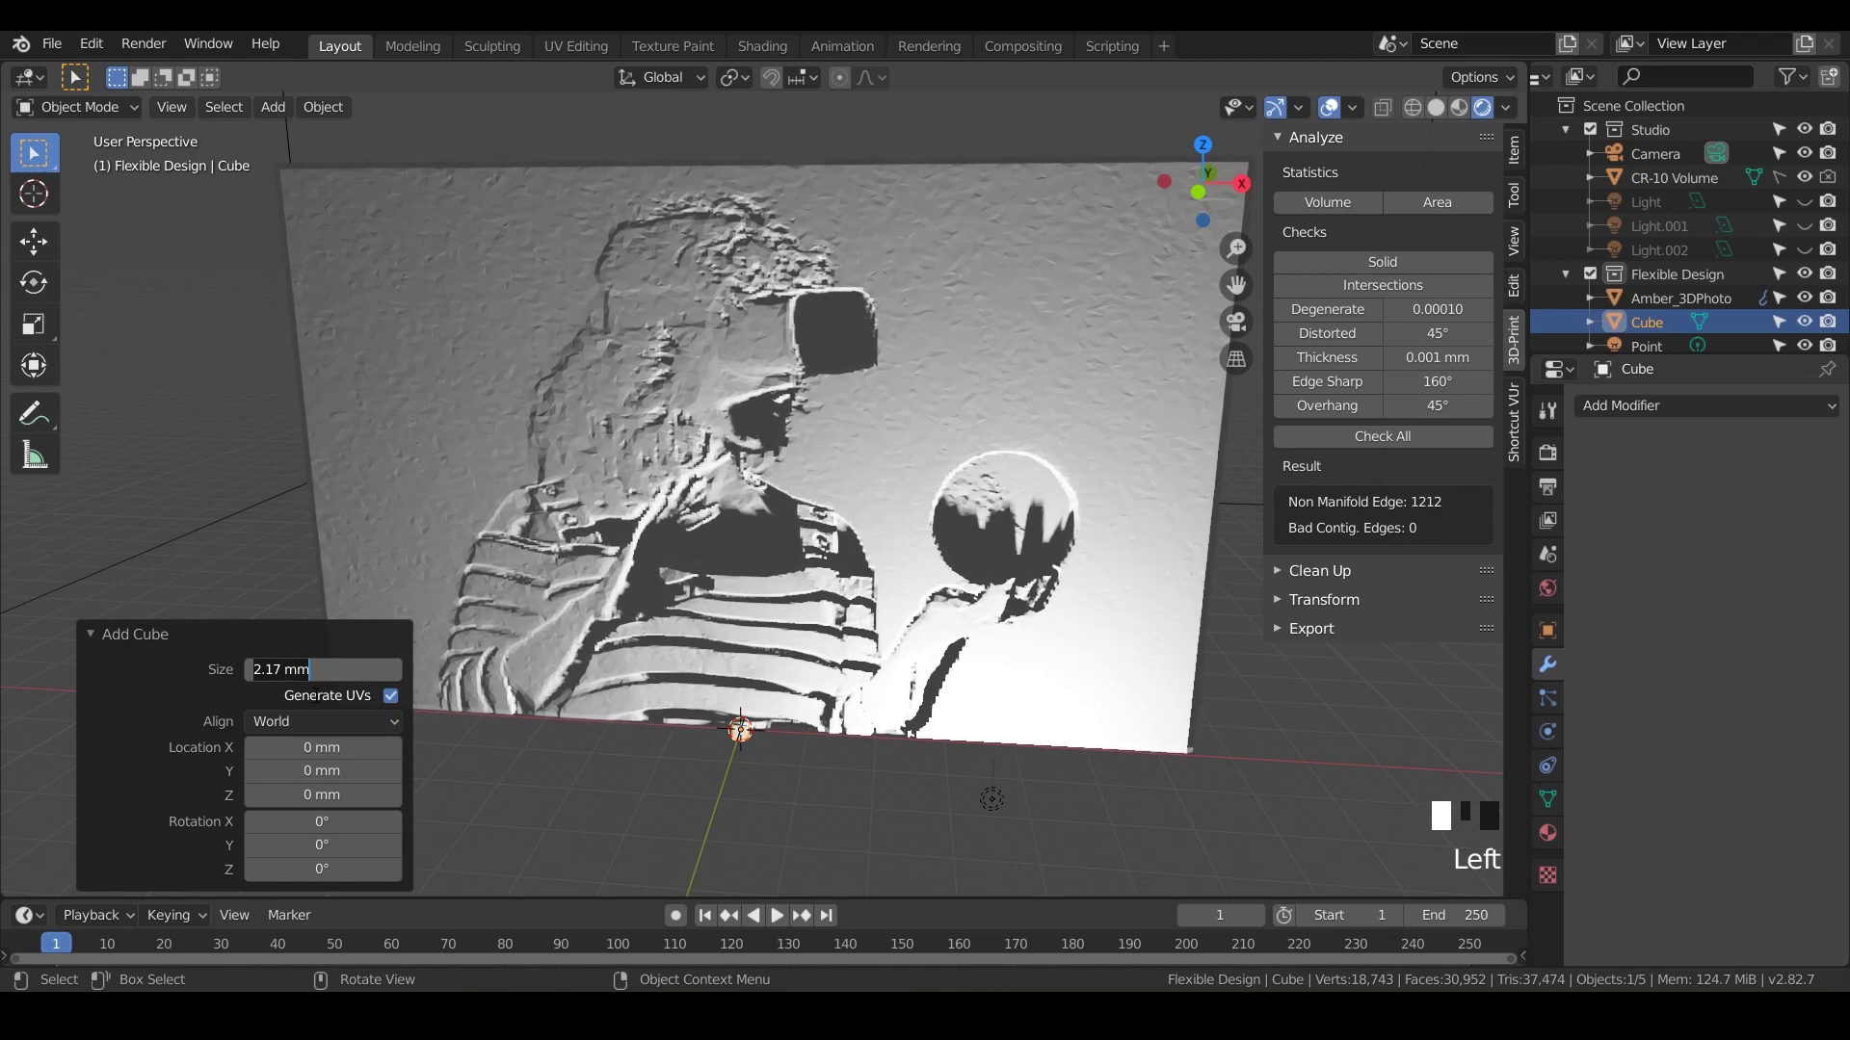
pyautogui.write('128')
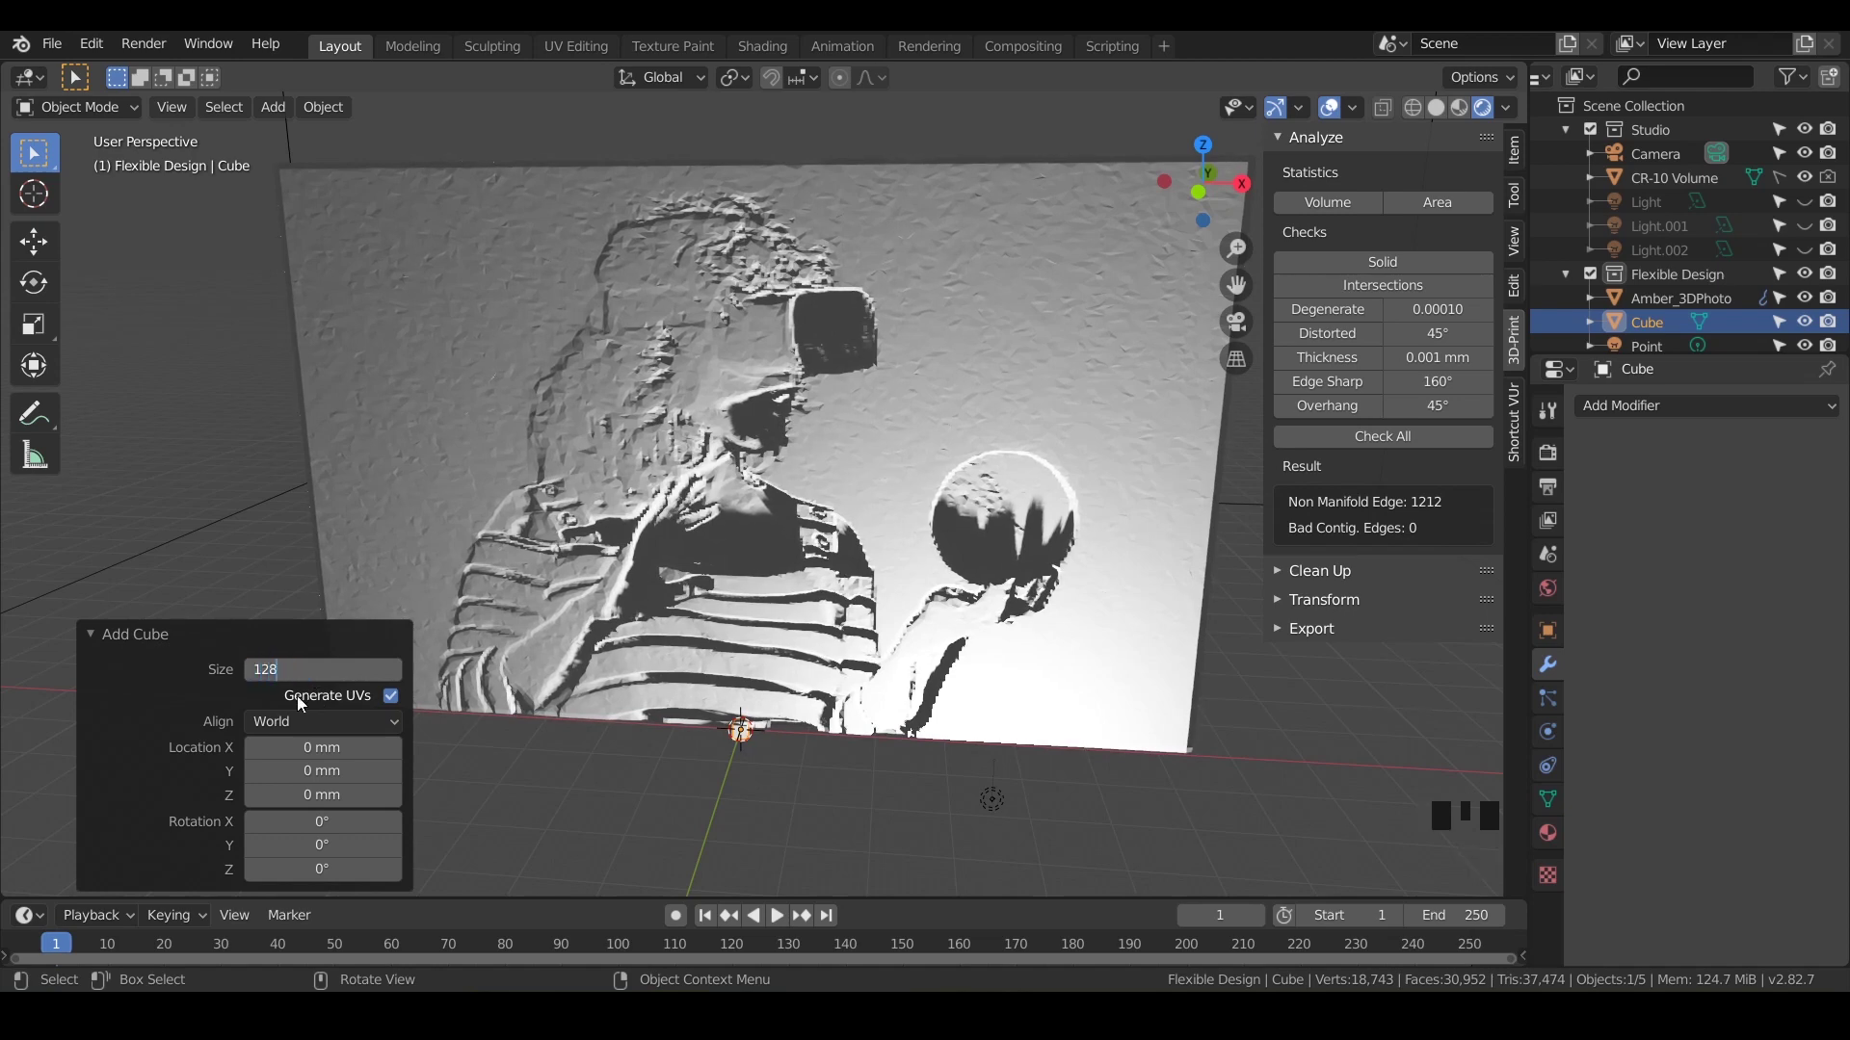
pyautogui.press('Return')
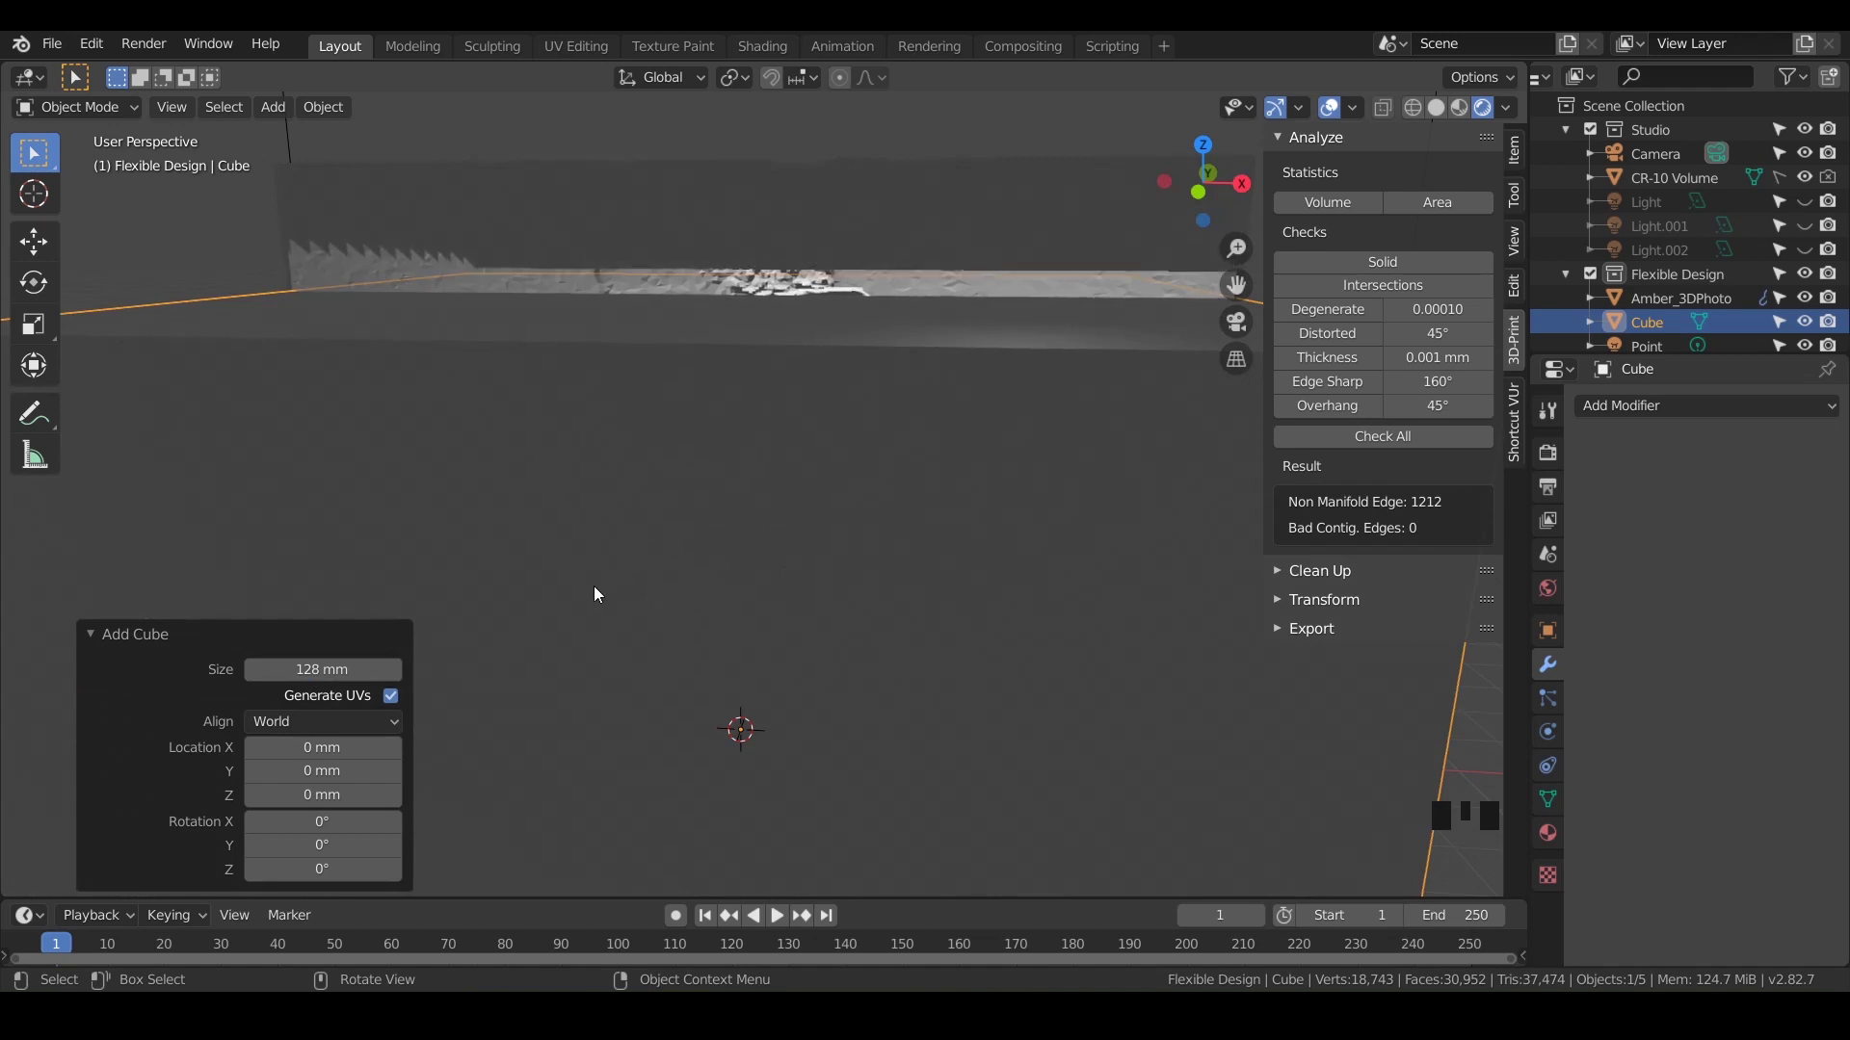
# Switch the viewport to Solid shading and orbit around the cube
pyautogui.scroll(-3, 593, 586)
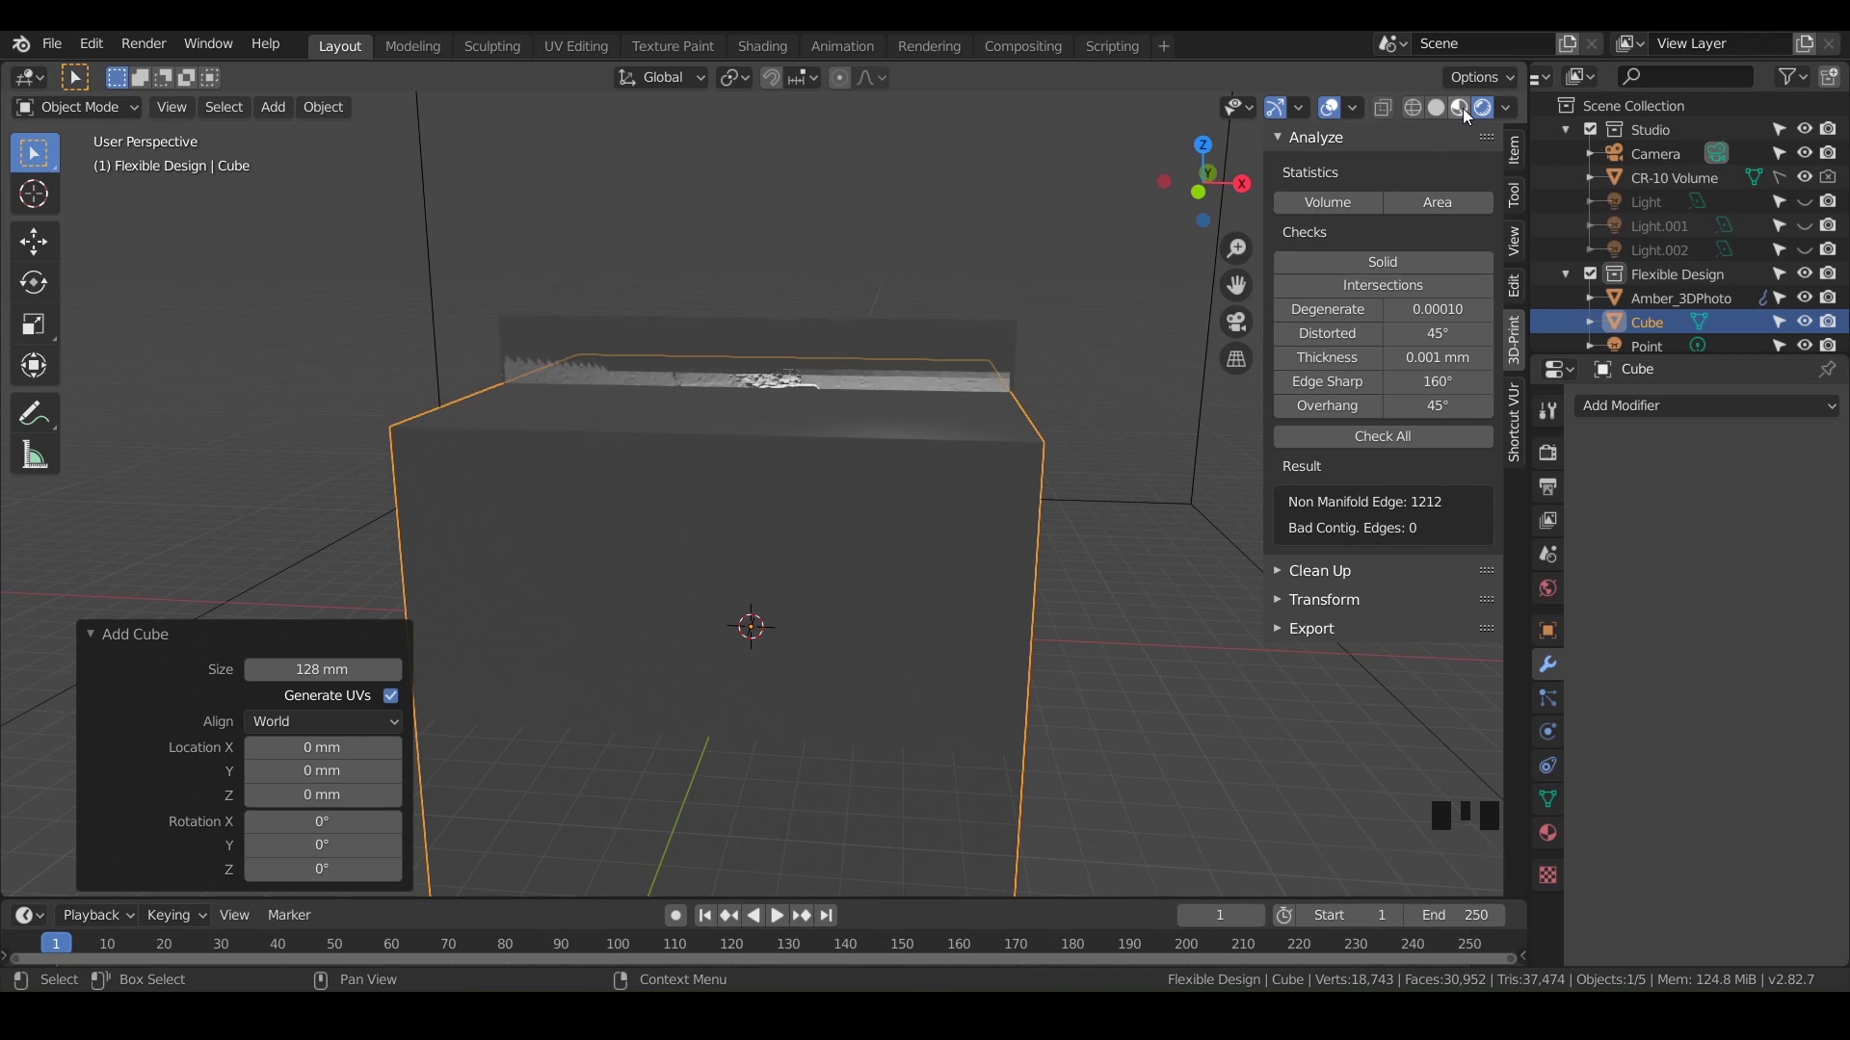
pyautogui.click(1434, 111)
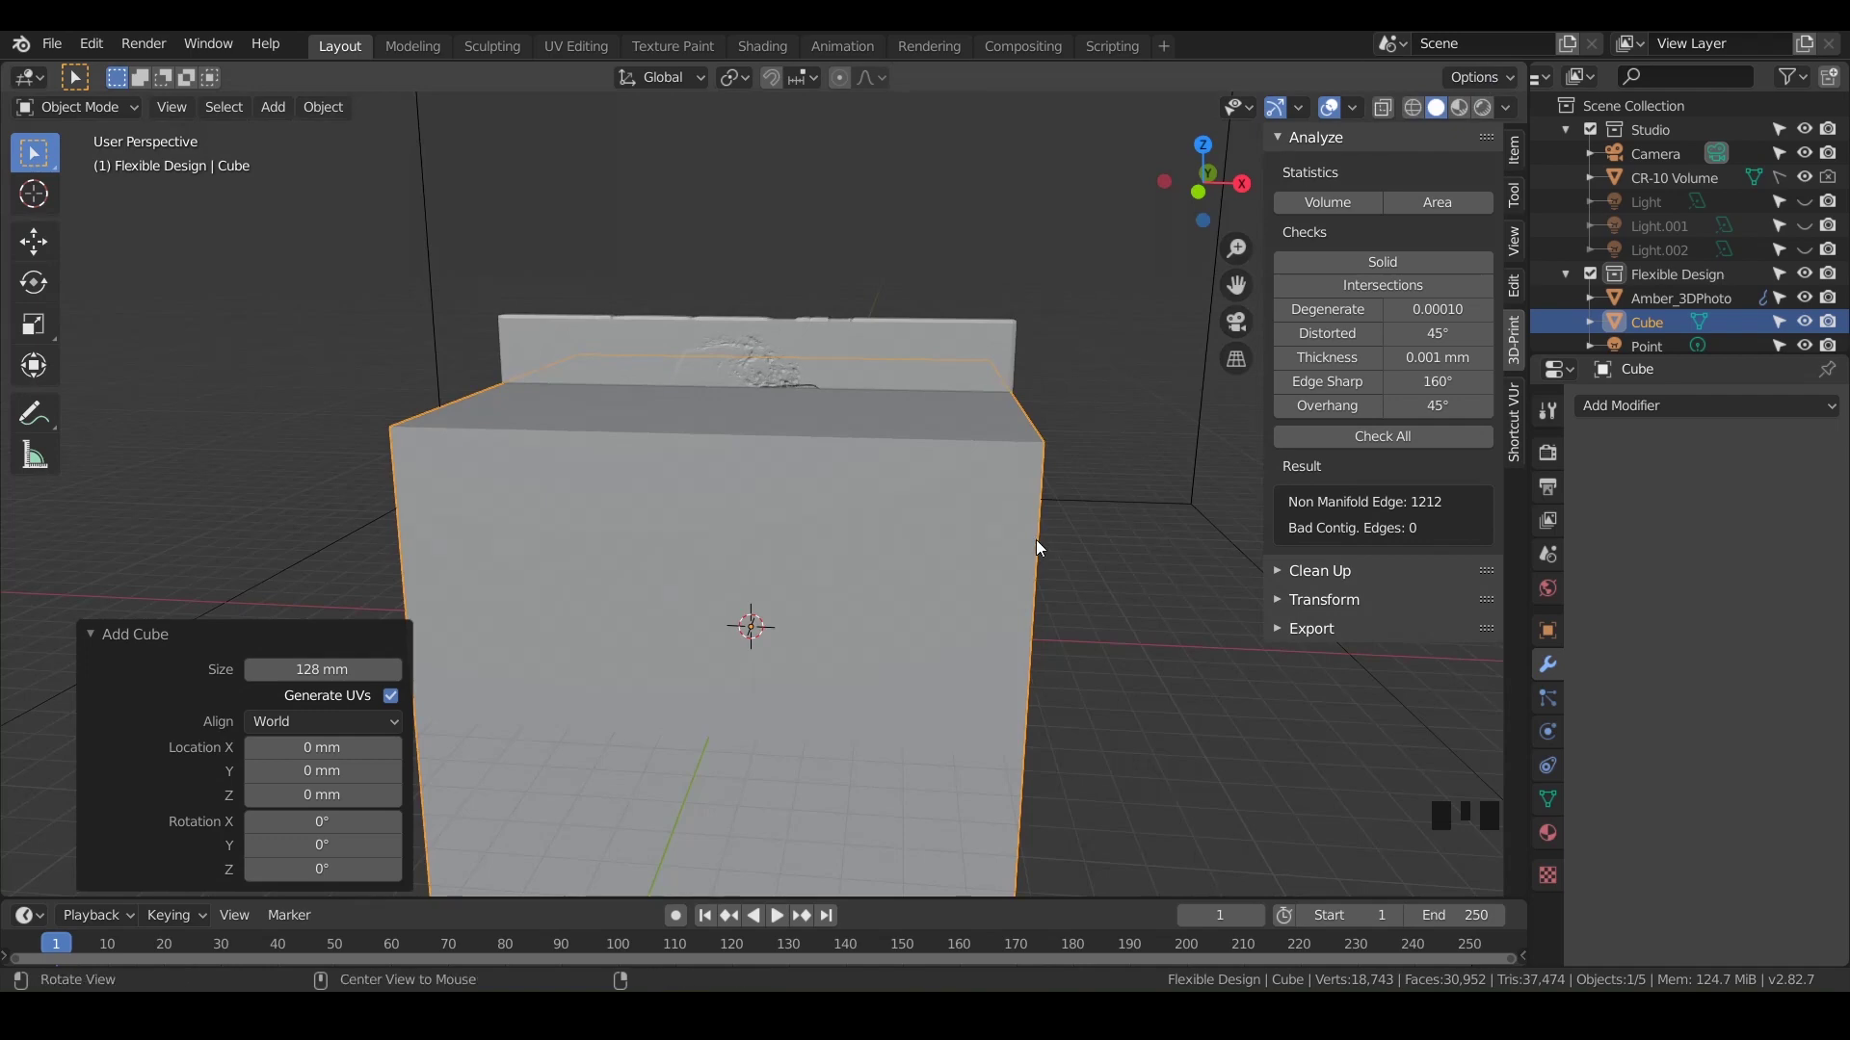
pyautogui.moveTo(1036, 541); pyautogui.dragTo(880, 472, button='middle')
pyautogui.click(802, 478)
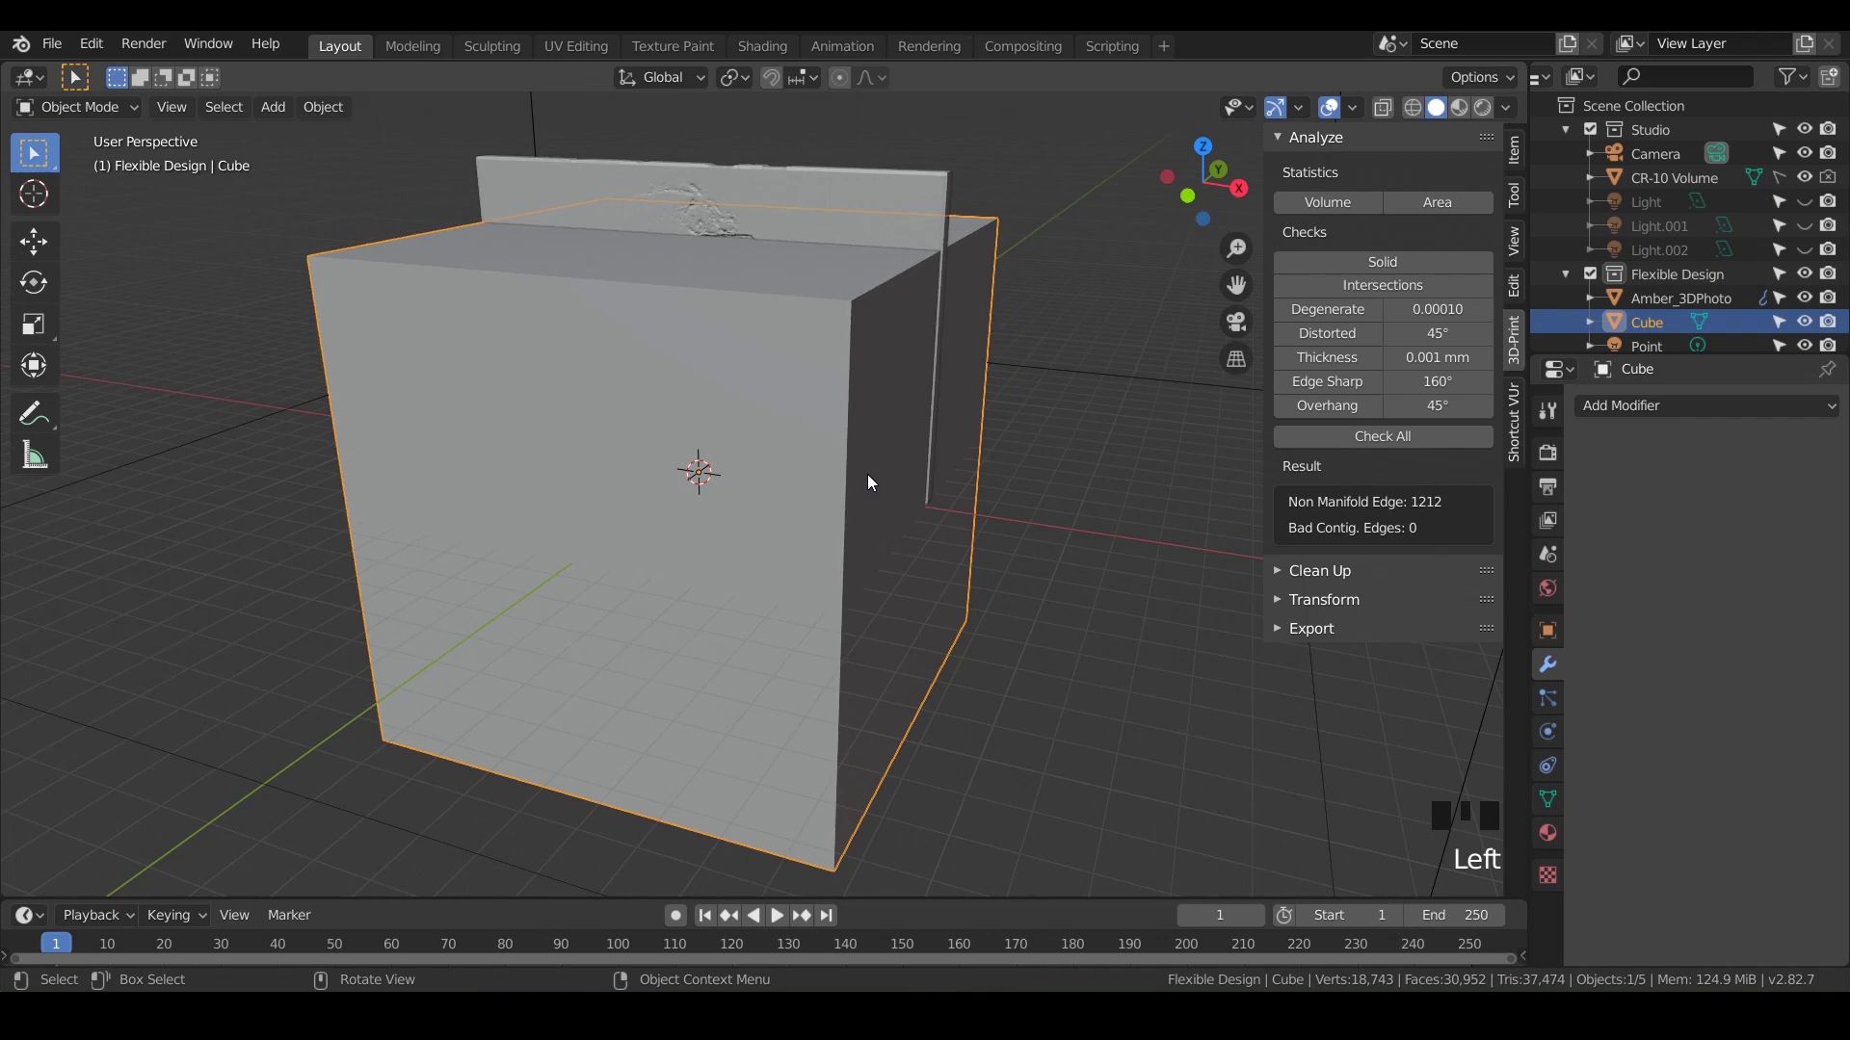
# Scale the cube uniformly to 1.034 so it is slightly wider than the relief
pyautogui.press('s')
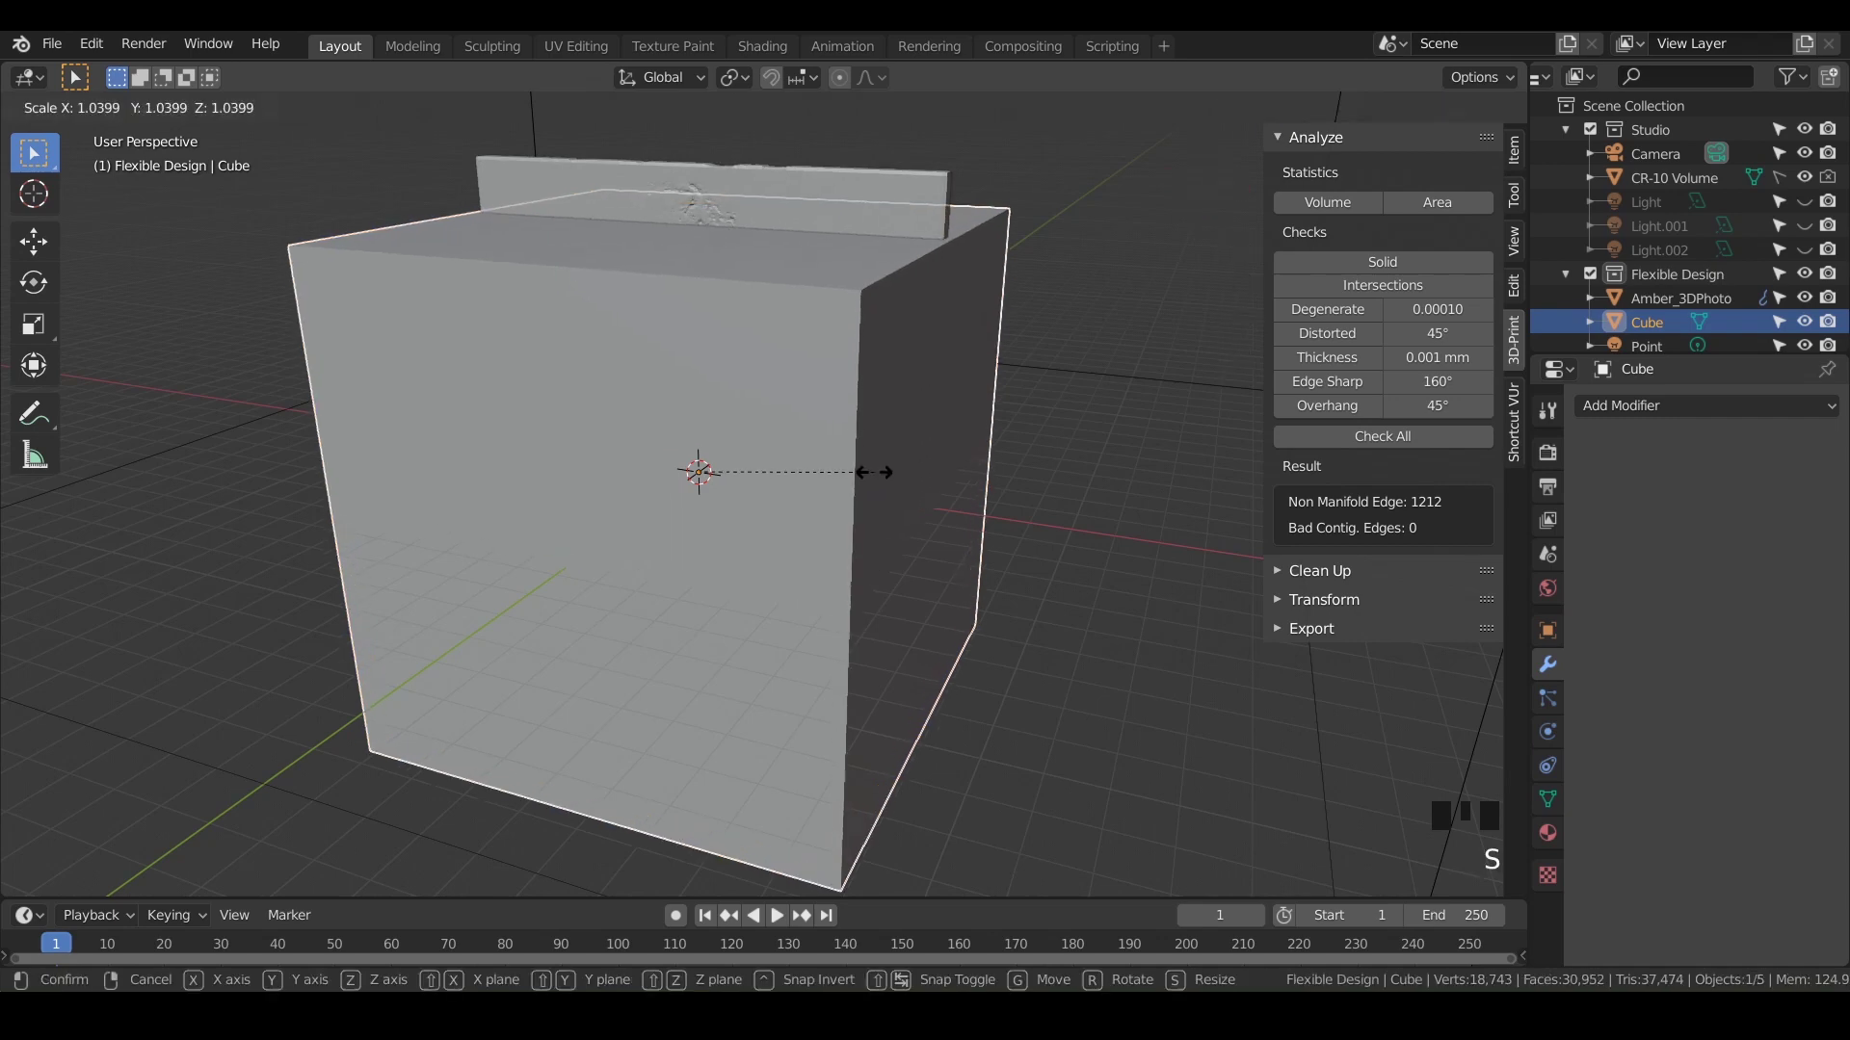
pyautogui.click(872, 474)
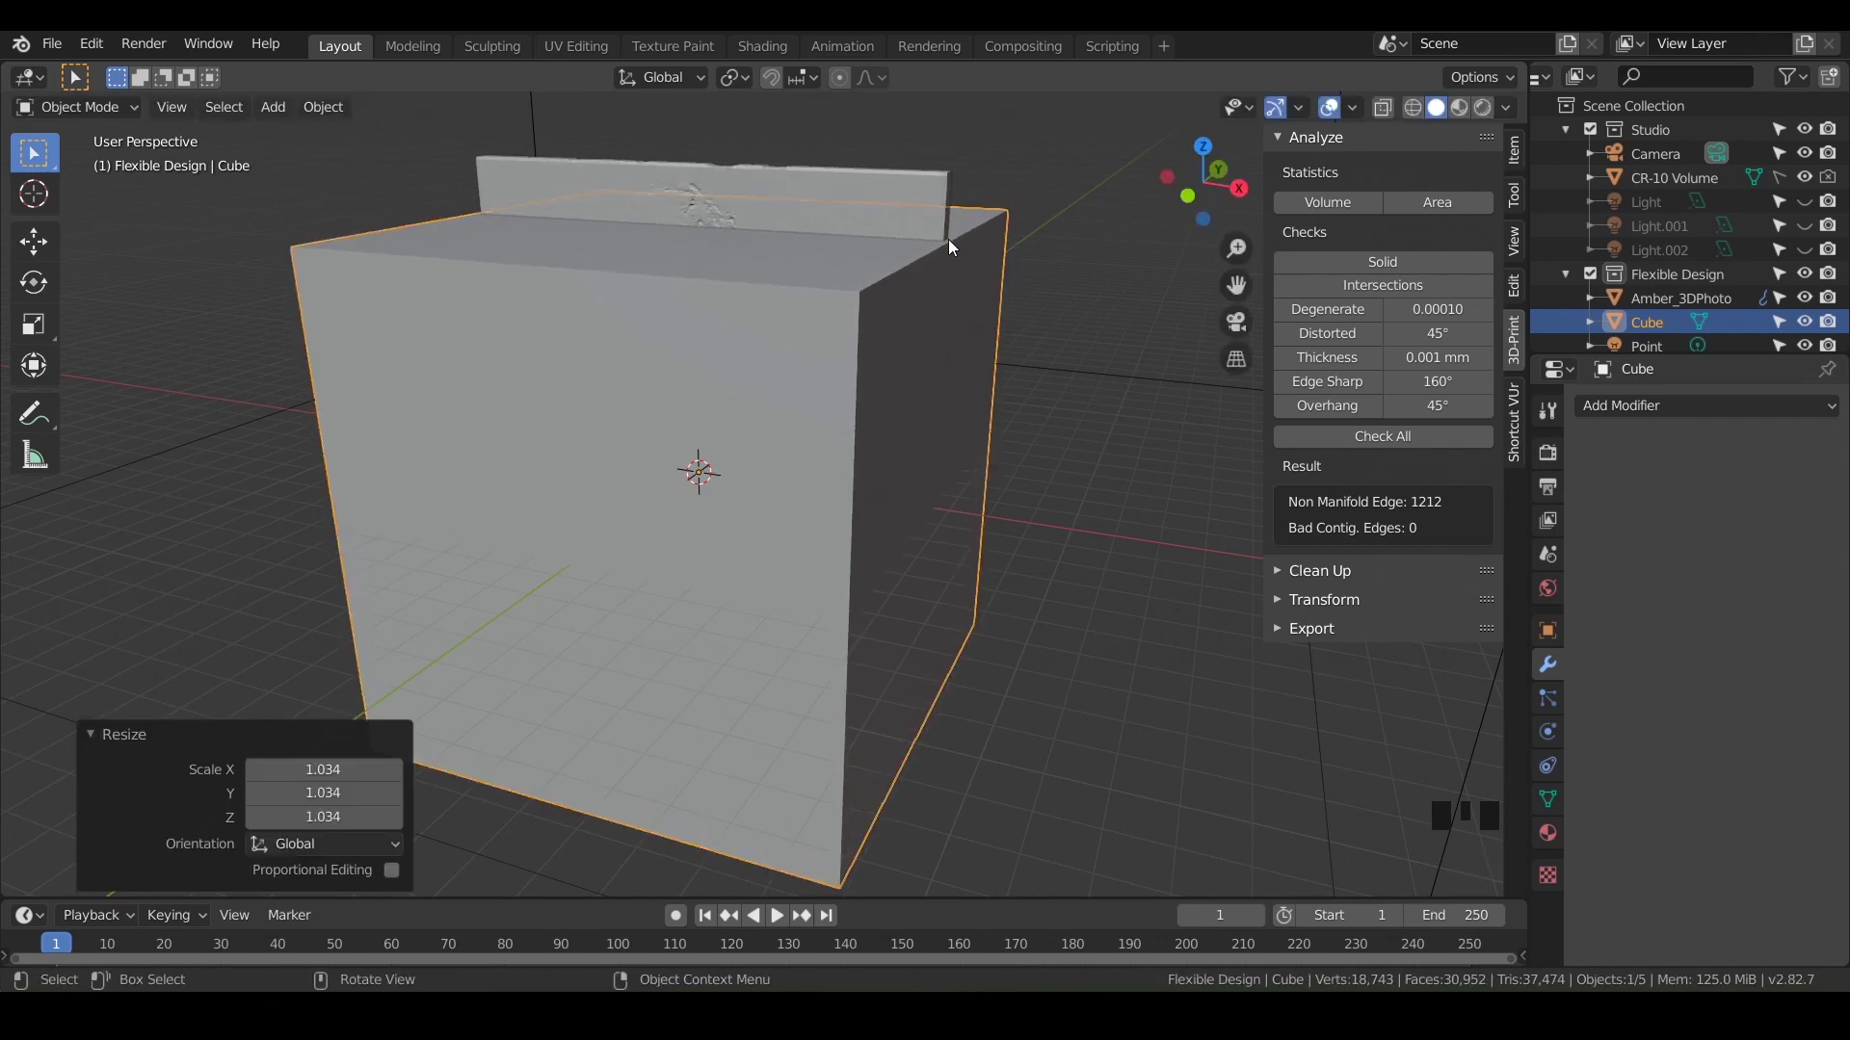
pyautogui.keyDown('shift'); pyautogui.moveTo(948, 241); pyautogui.dragTo(900, 559, button='middle'); pyautogui.keyUp('shift')
pyautogui.scroll(5, 780, 421)
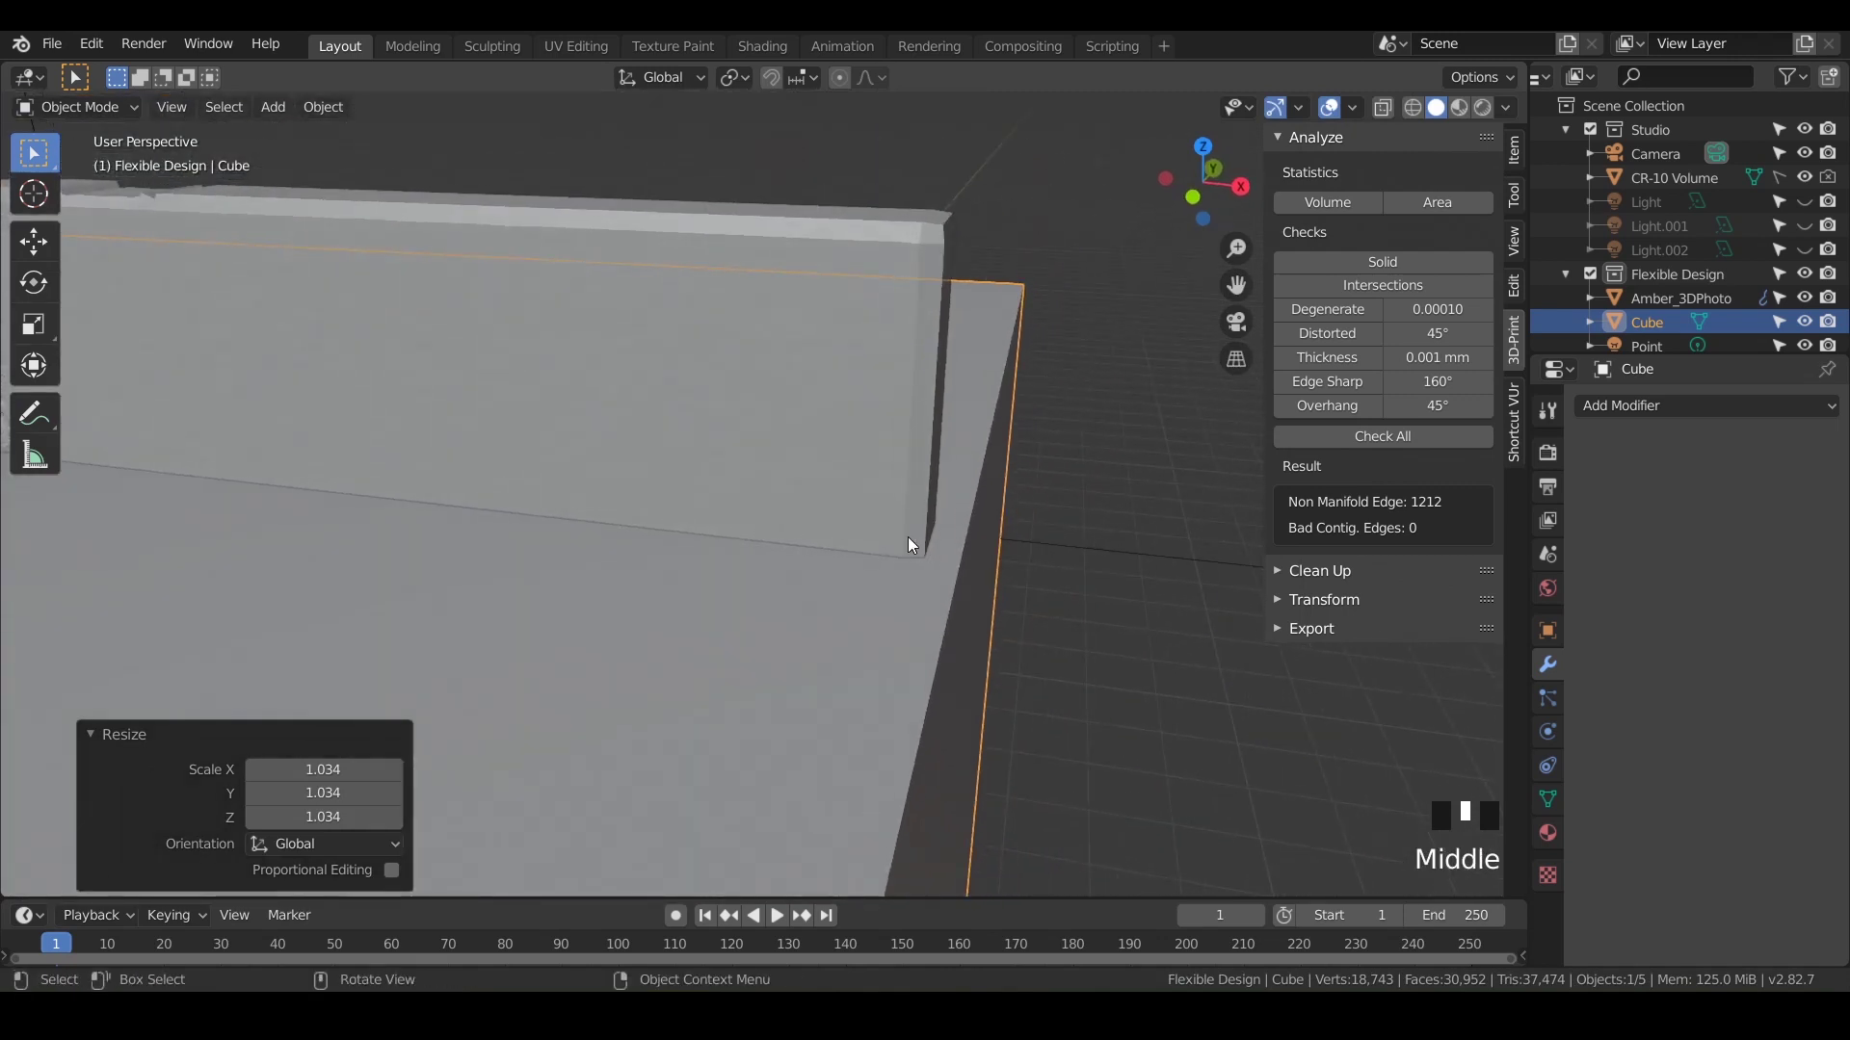
pyautogui.scroll(-4, 909, 539)
pyautogui.keyDown('shift'); pyautogui.moveTo(909, 539); pyautogui.dragTo(967, 387, button='middle'); pyautogui.keyUp('shift')
pyautogui.scroll(-2, 854, 520)
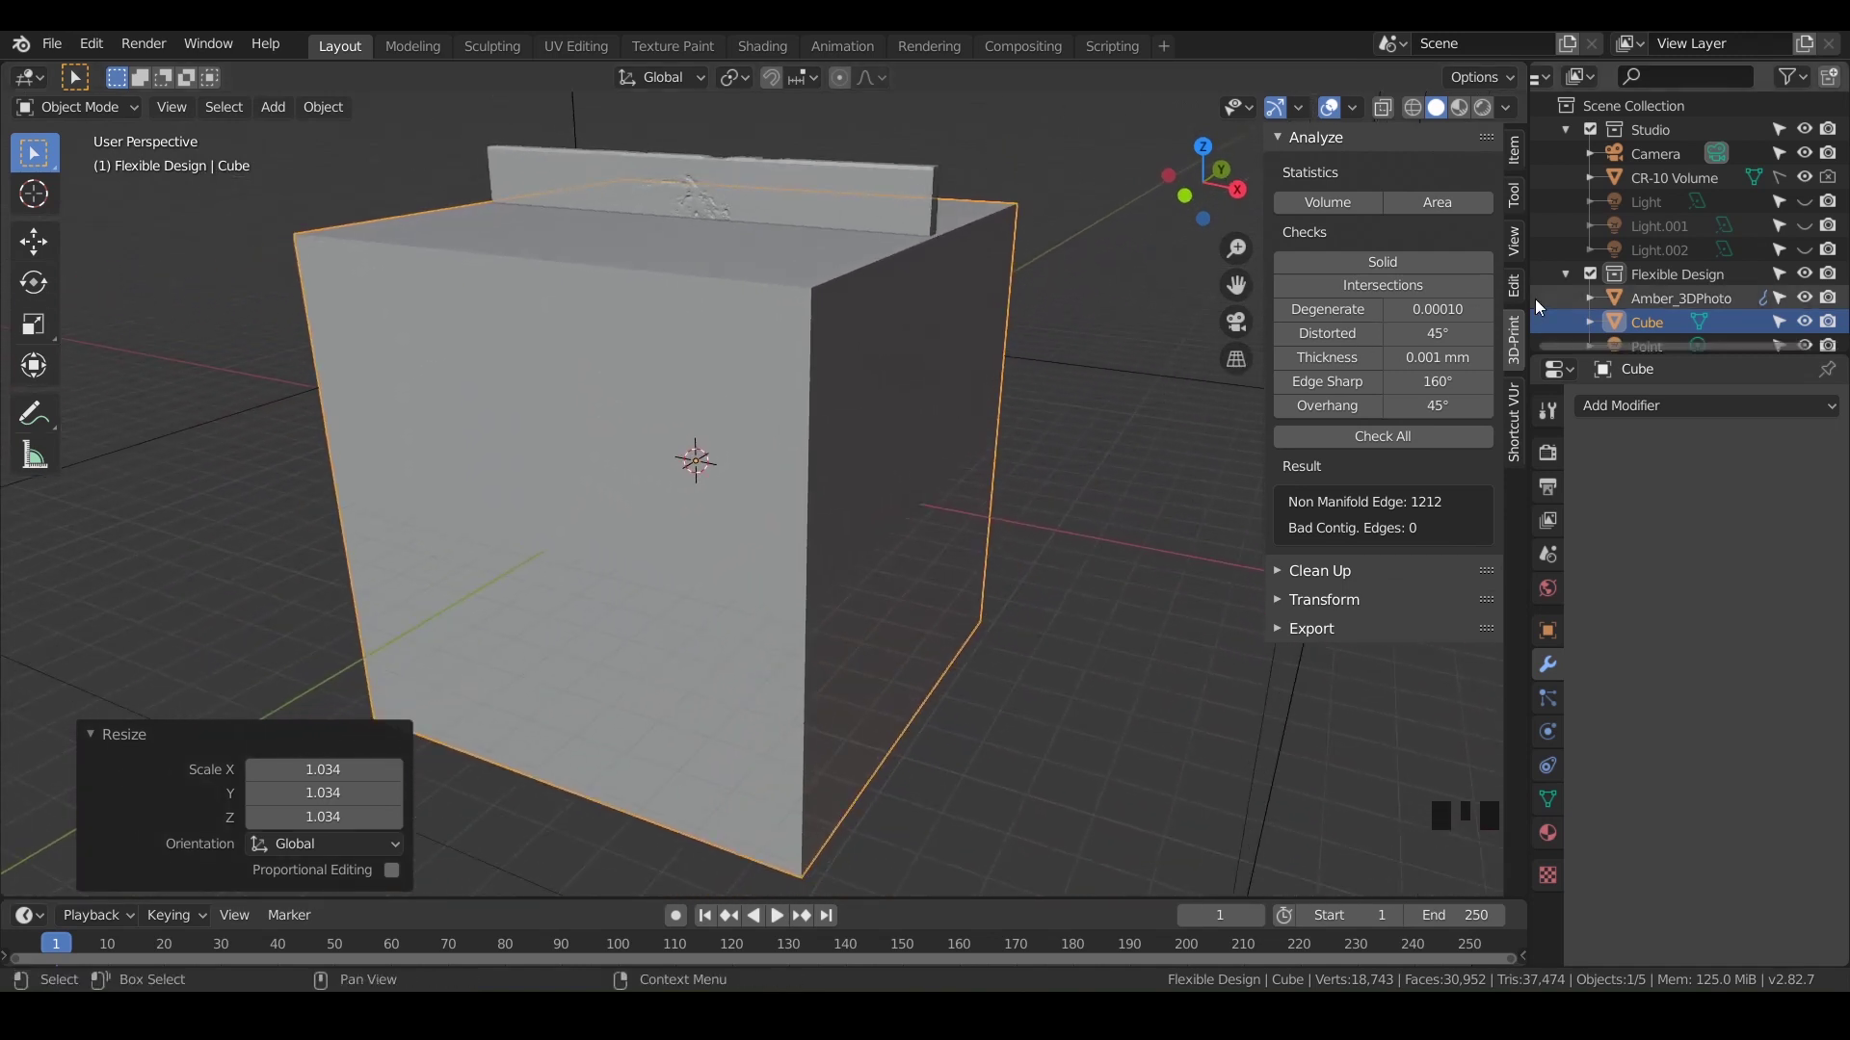
# Rename the Cube object to 'Base'
pyautogui.click(1645, 326)
pyautogui.doubleClick(1646, 326)
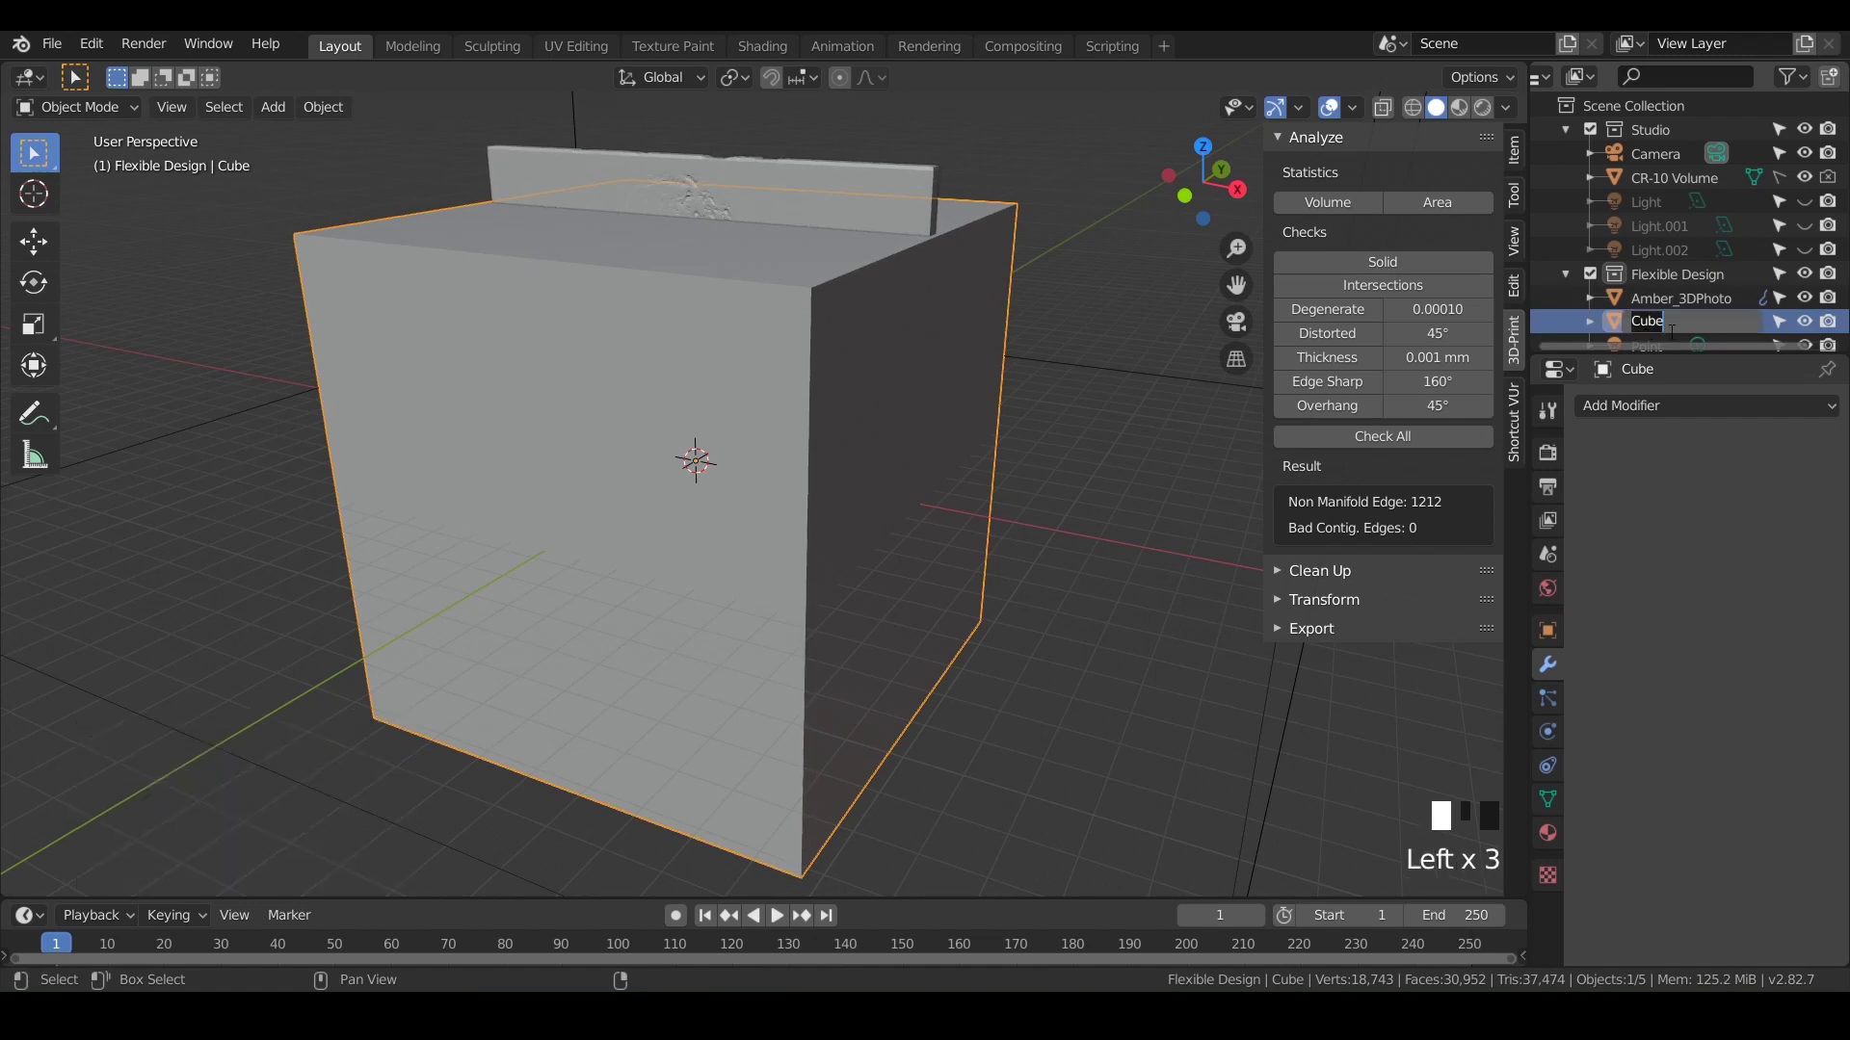
pyautogui.press('Return')
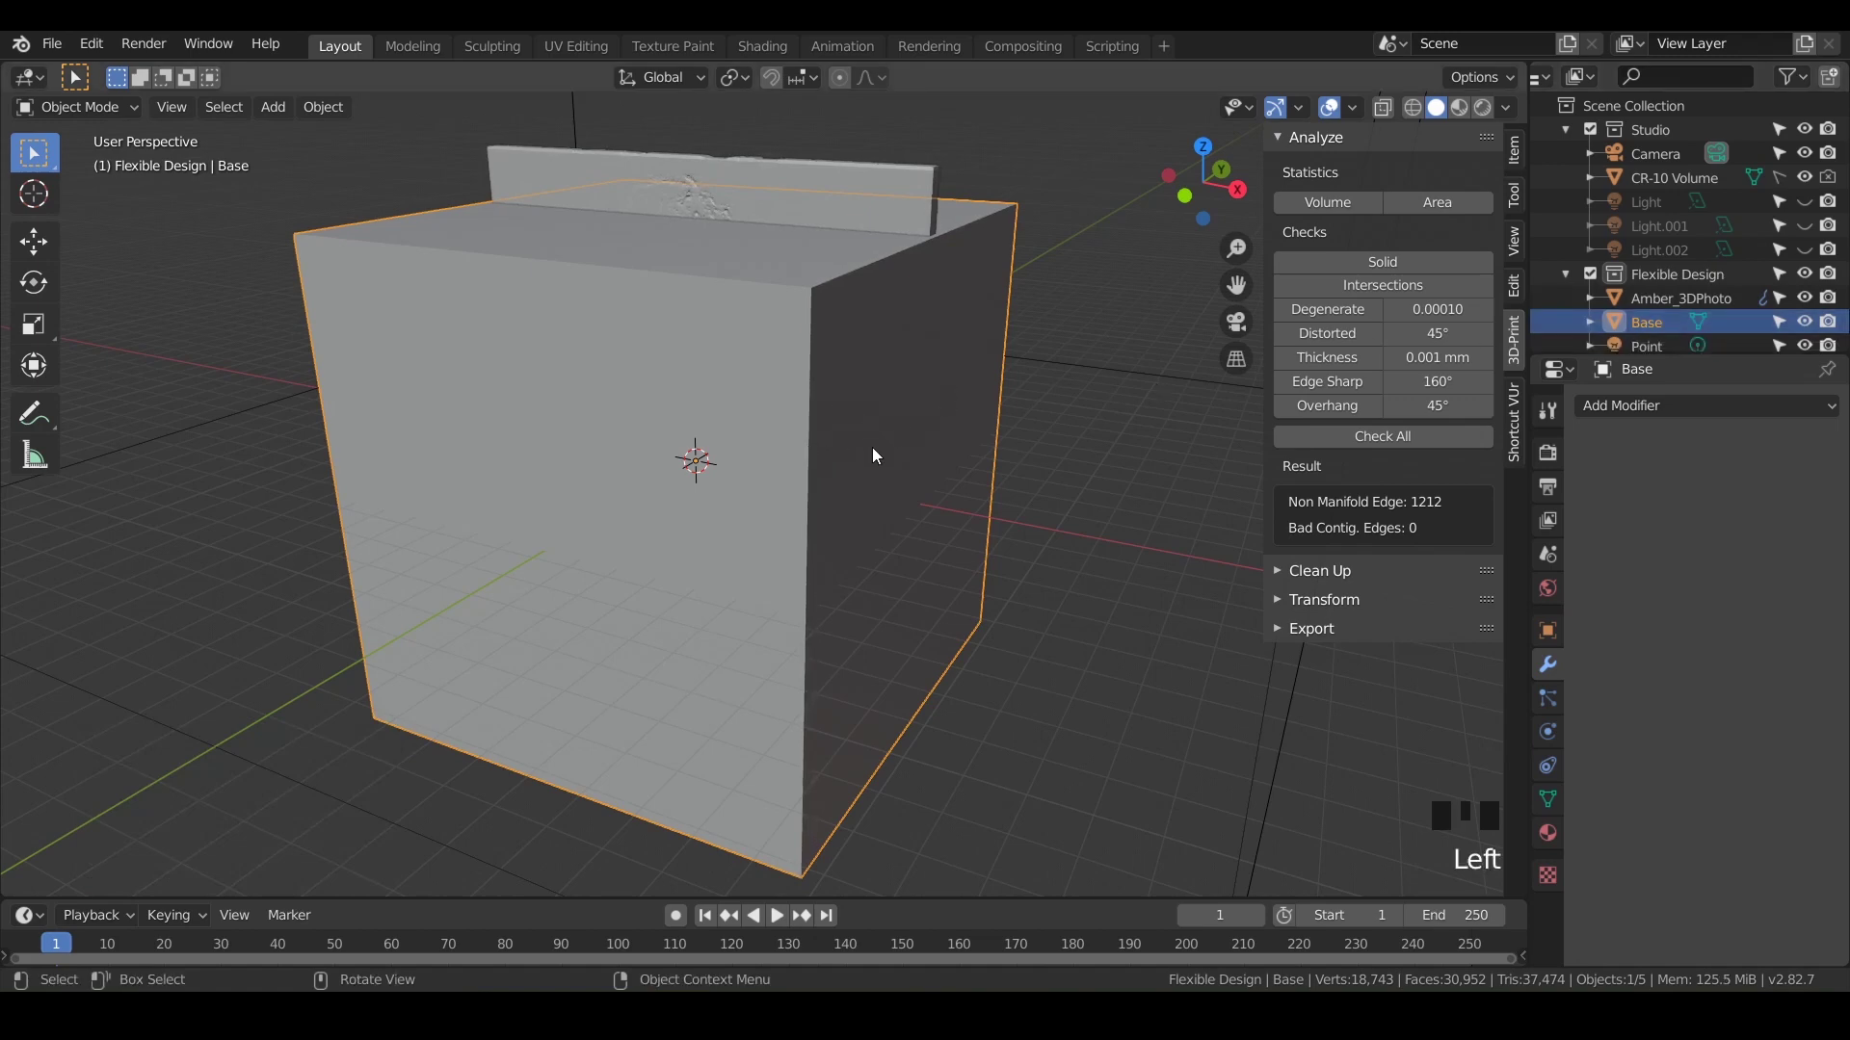
# In Edit Mode, select all of Base's geometry and scale it along Z
pyautogui.press('Tab')
pyautogui.moveTo(870, 482); pyautogui.dragTo(898, 456, button='middle')
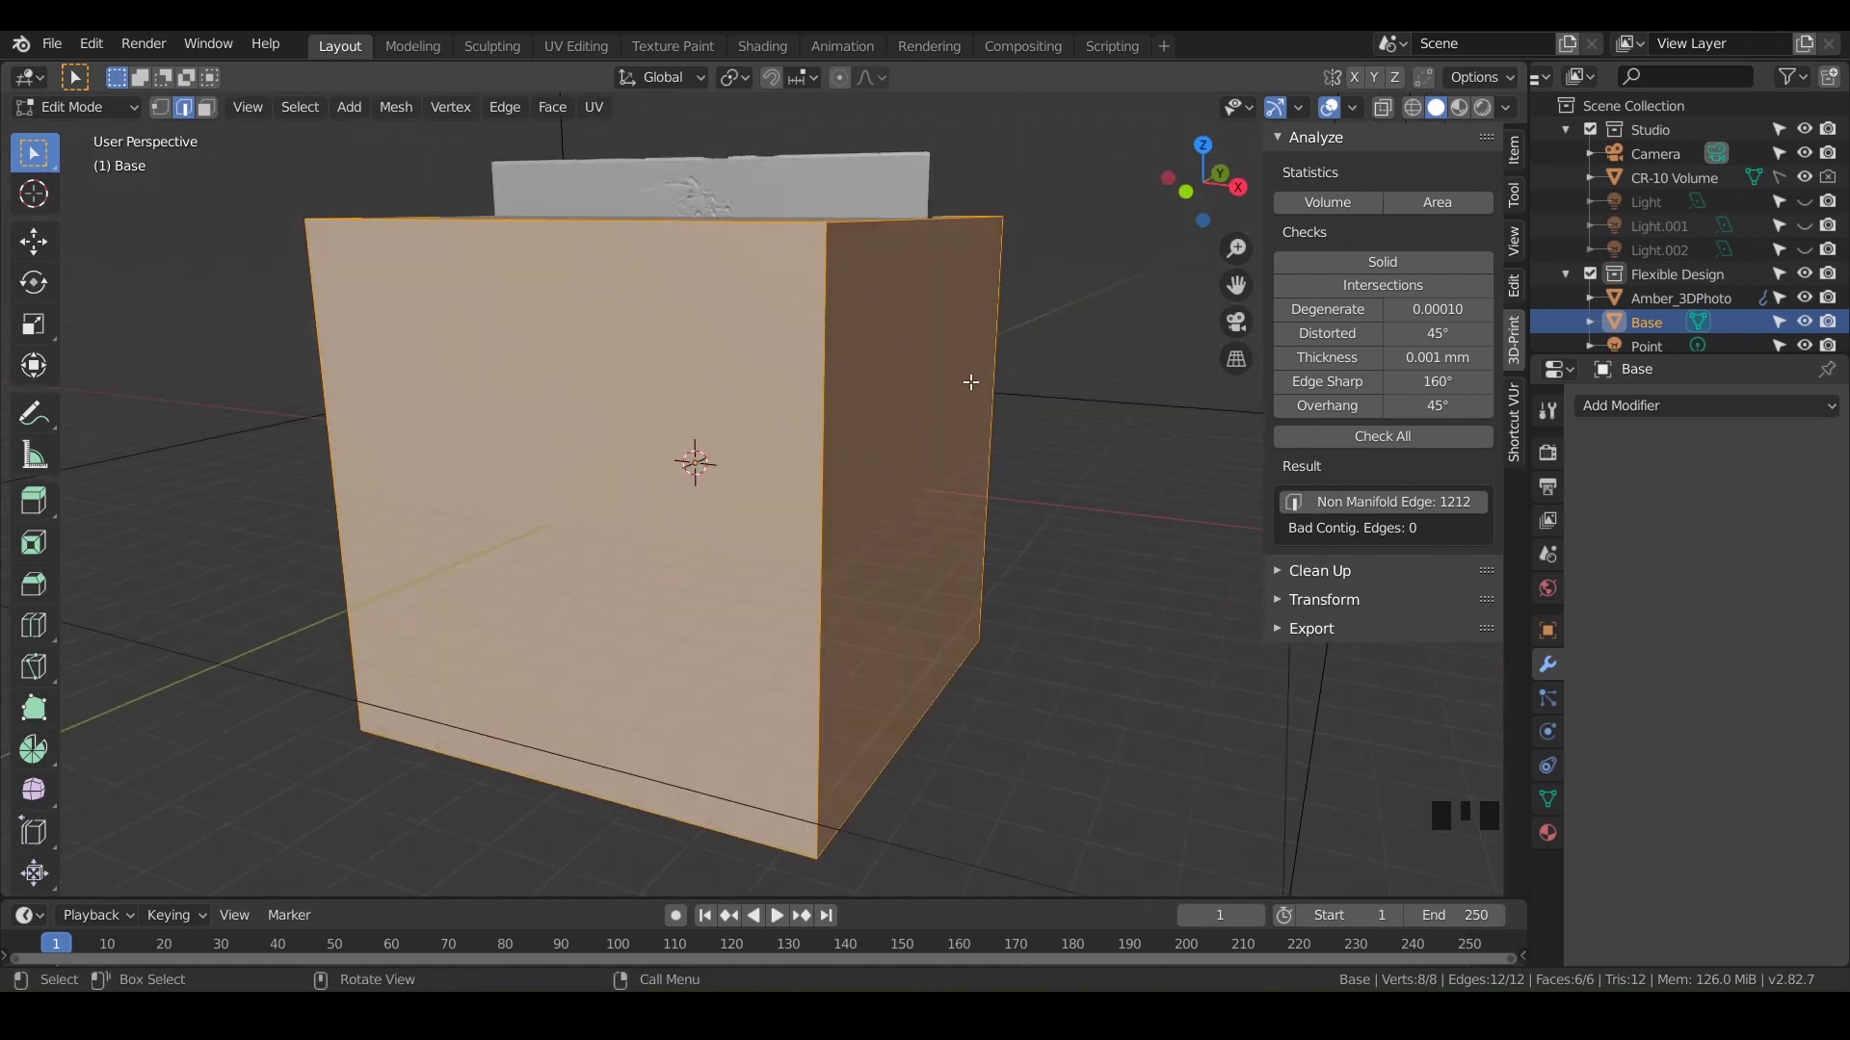
pyautogui.click(1094, 369)
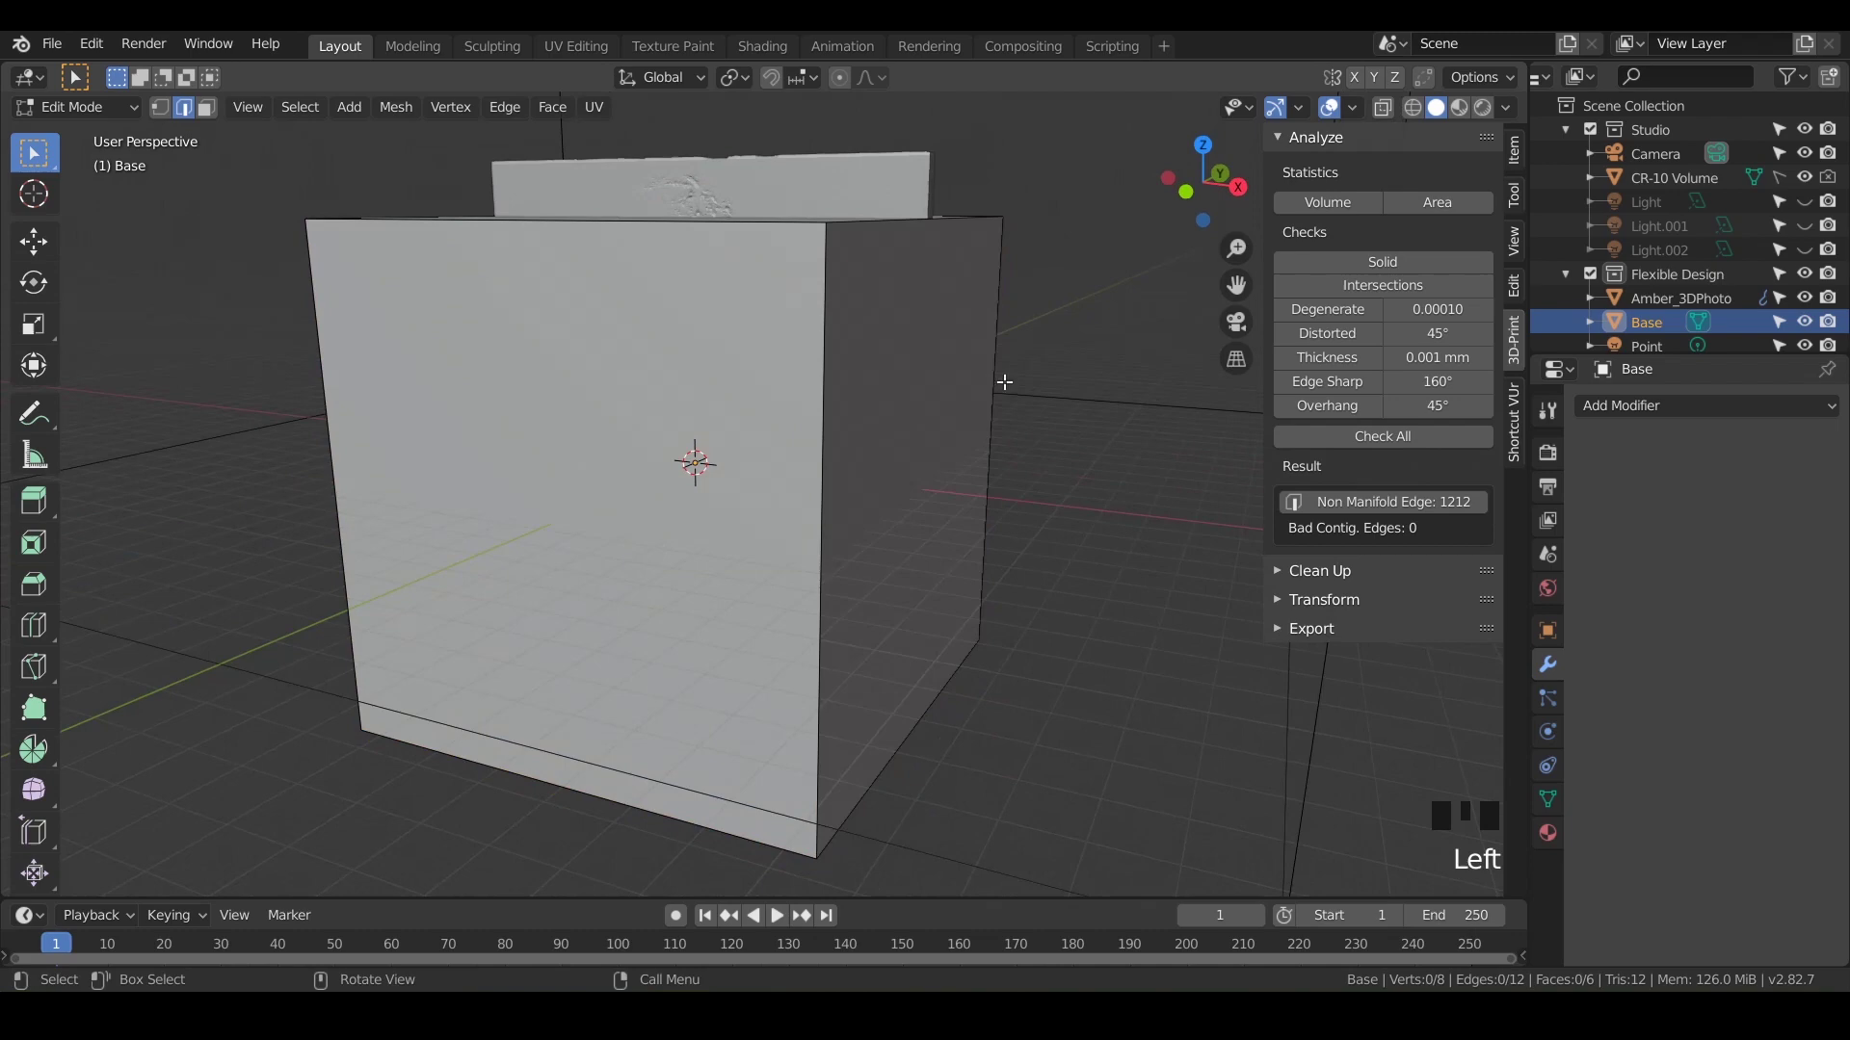
pyautogui.moveTo(1005, 382); pyautogui.dragTo(973, 453, button='middle')
pyautogui.press('a')
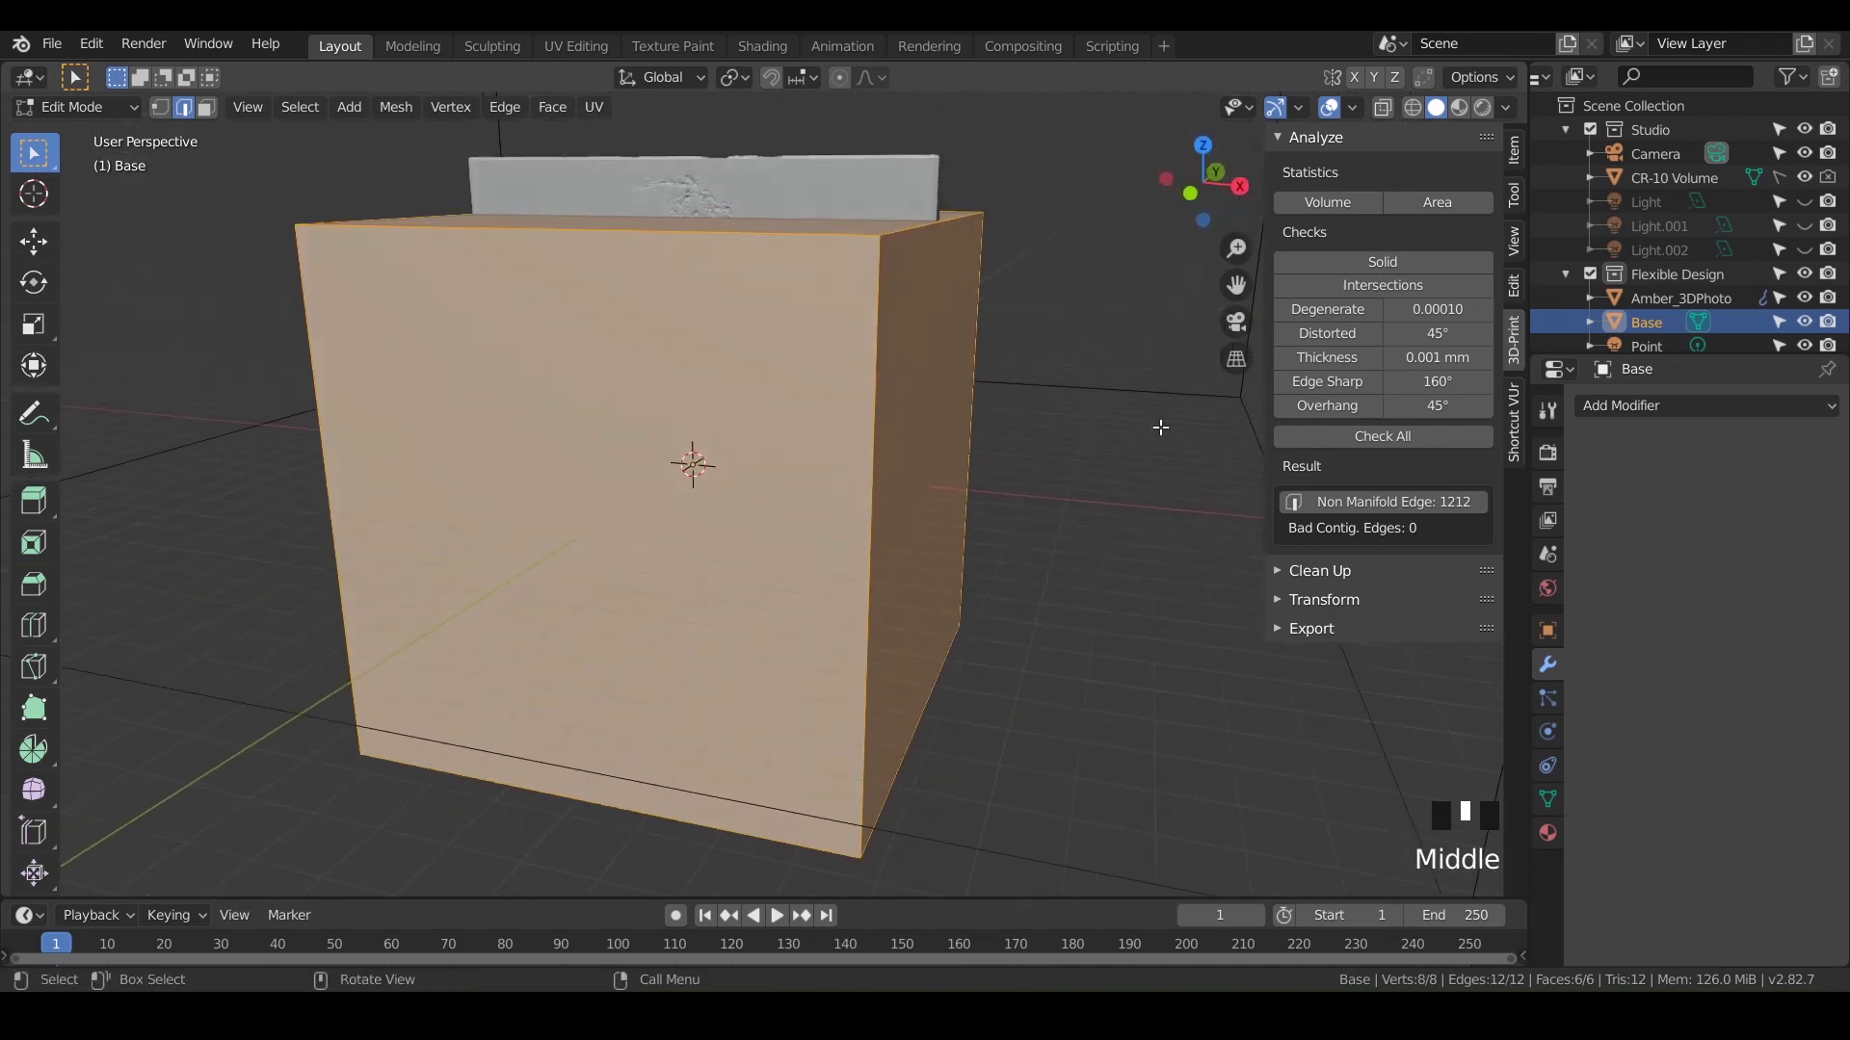
pyautogui.press('s')
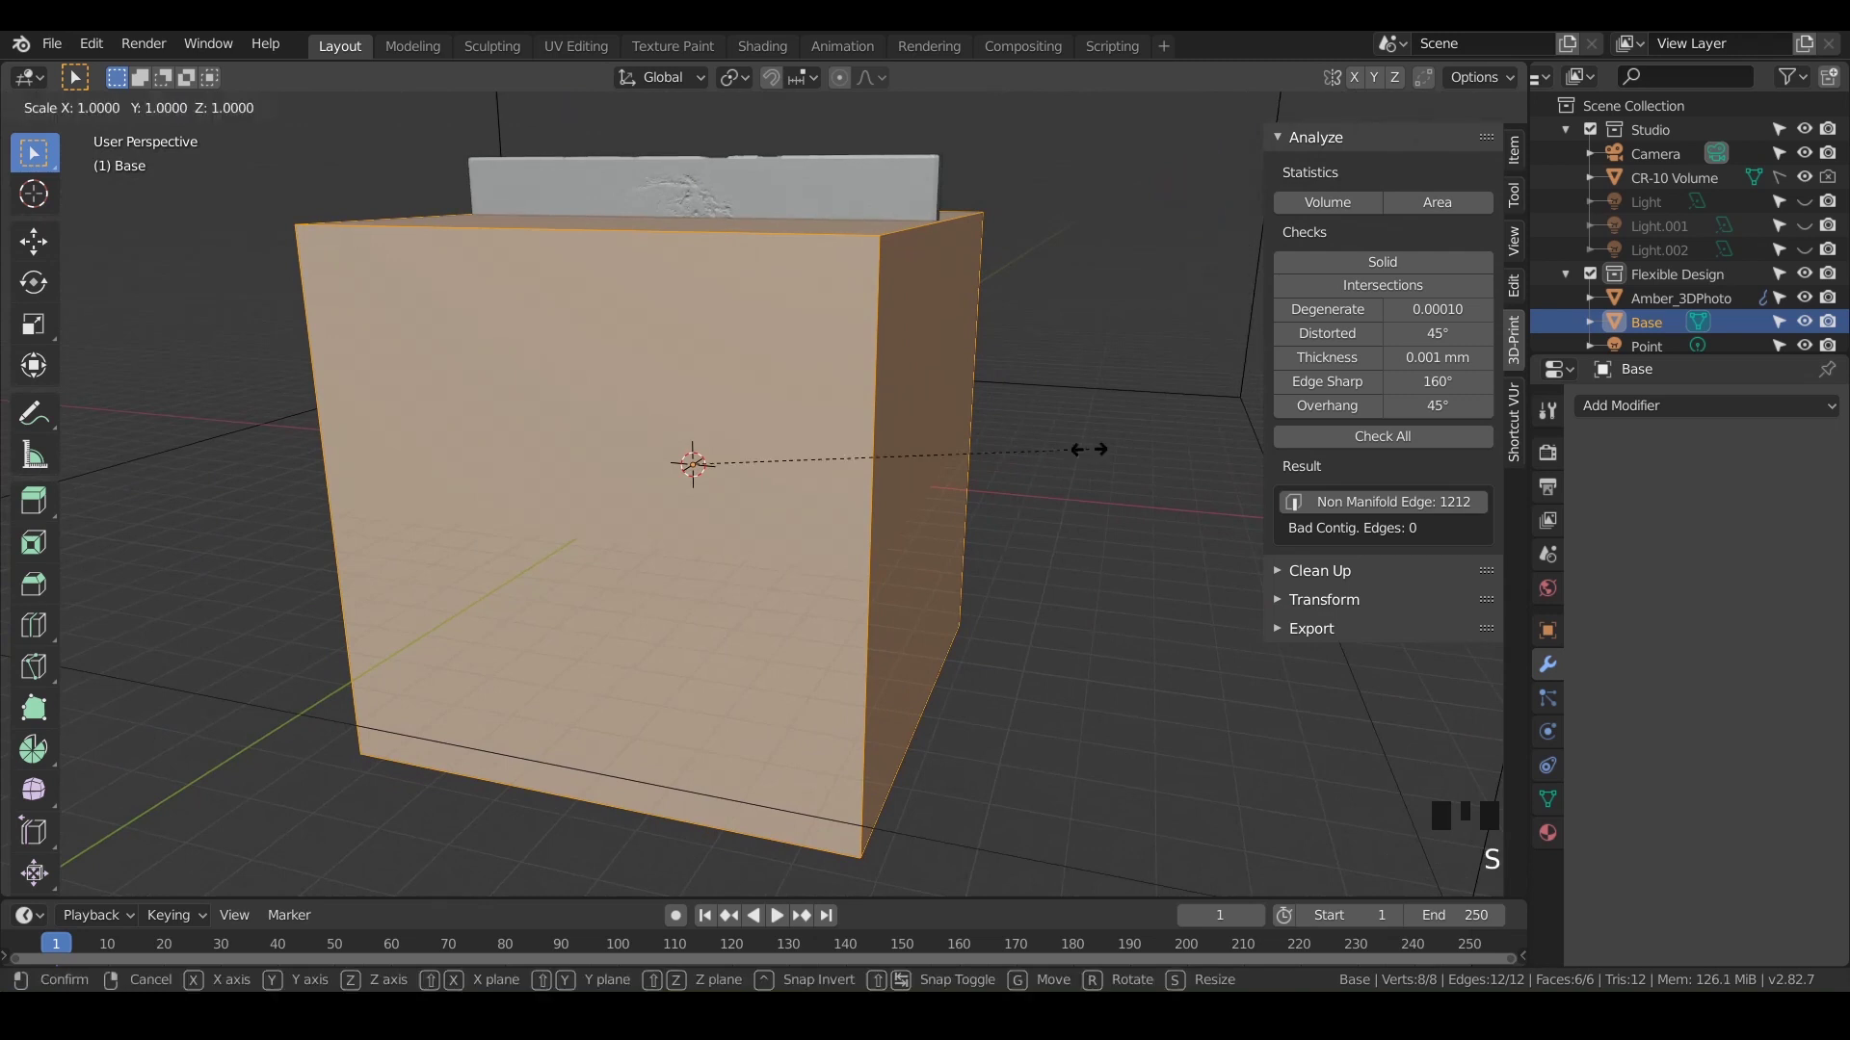
pyautogui.press('z')
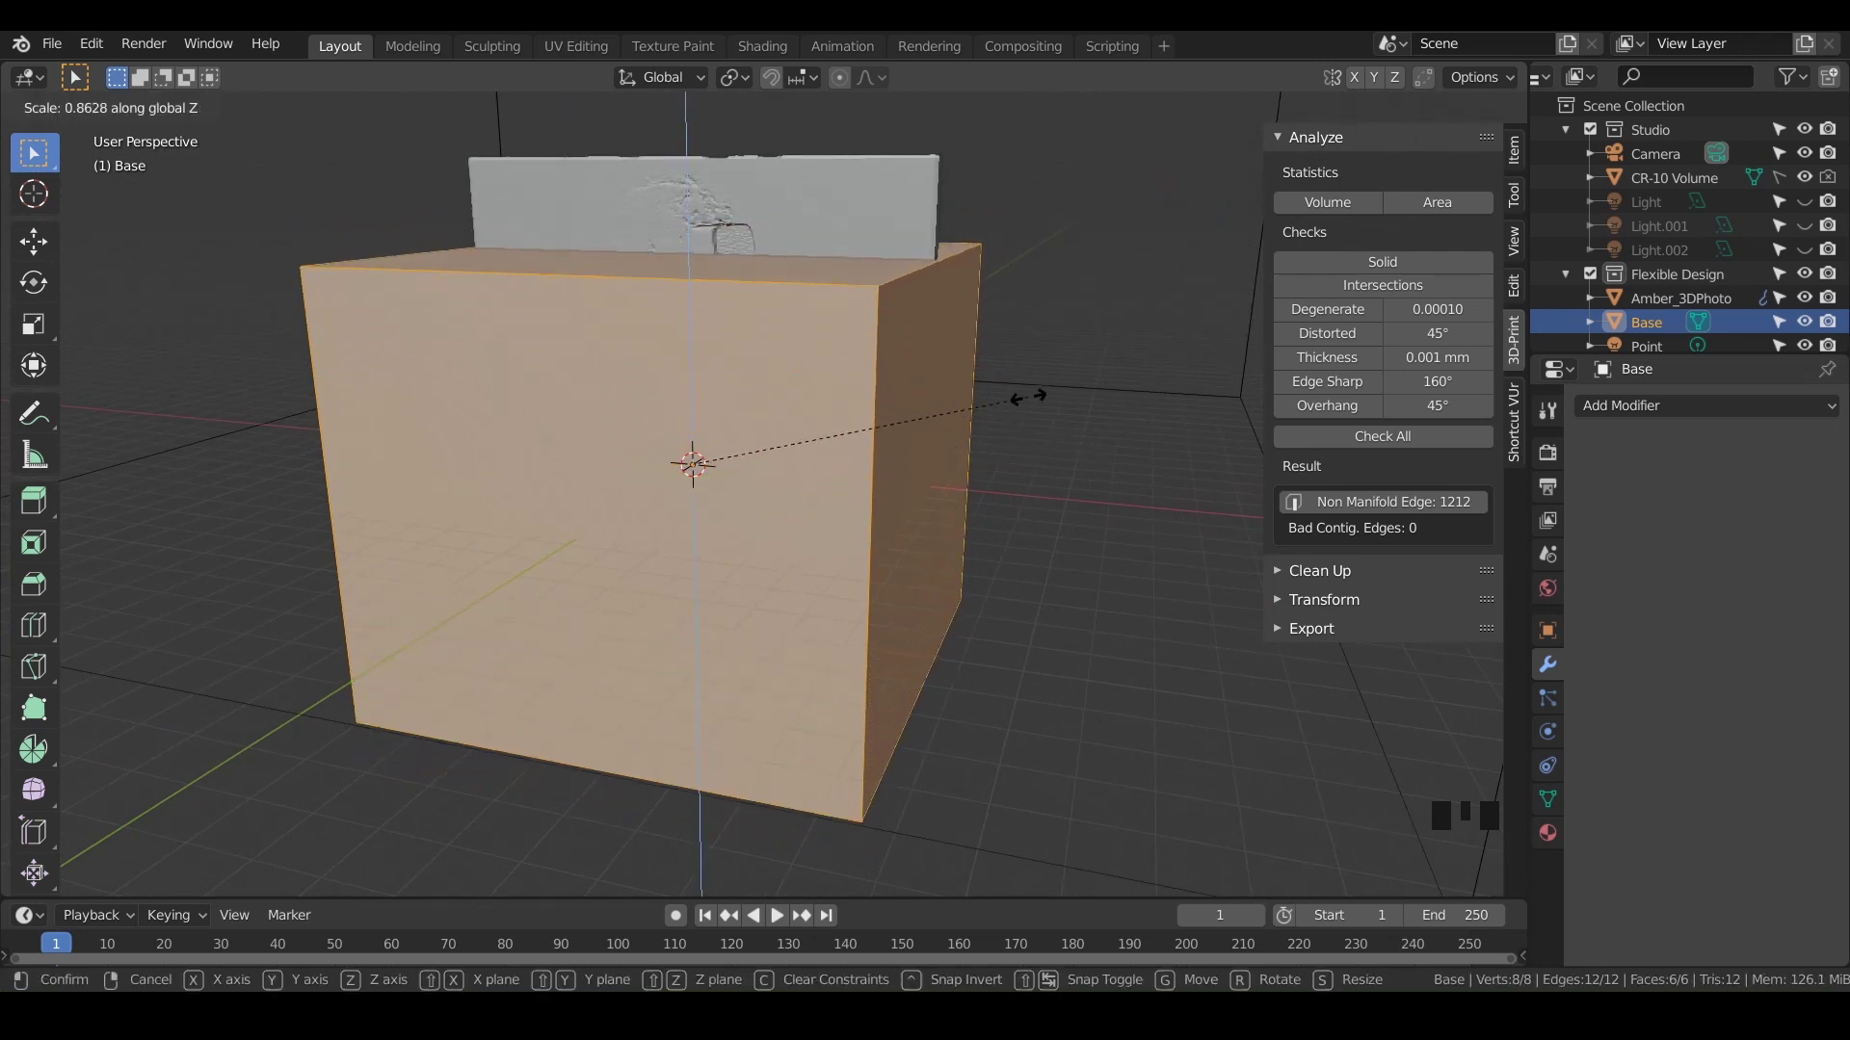
pyautogui.click(933, 434)
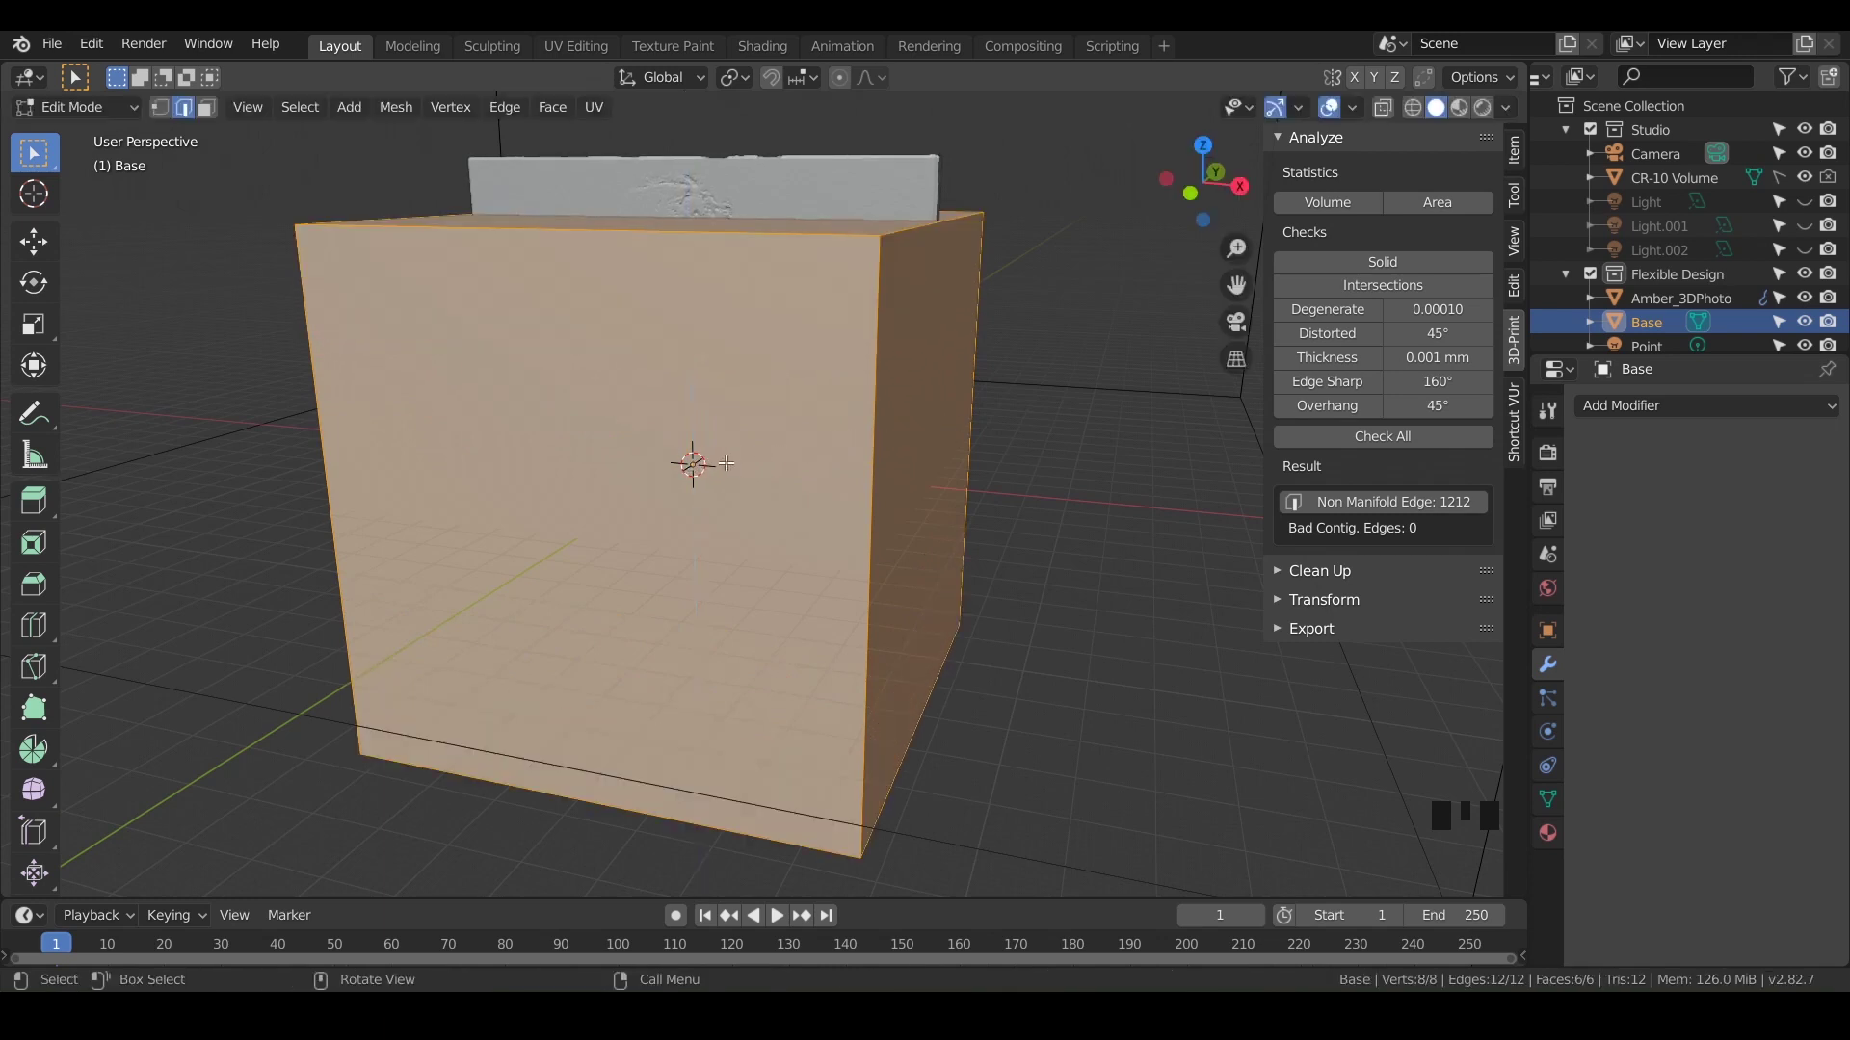
# Rescale Base along Z, cancelling one attempt, to flatten it to 0.024
pyautogui.press('s')
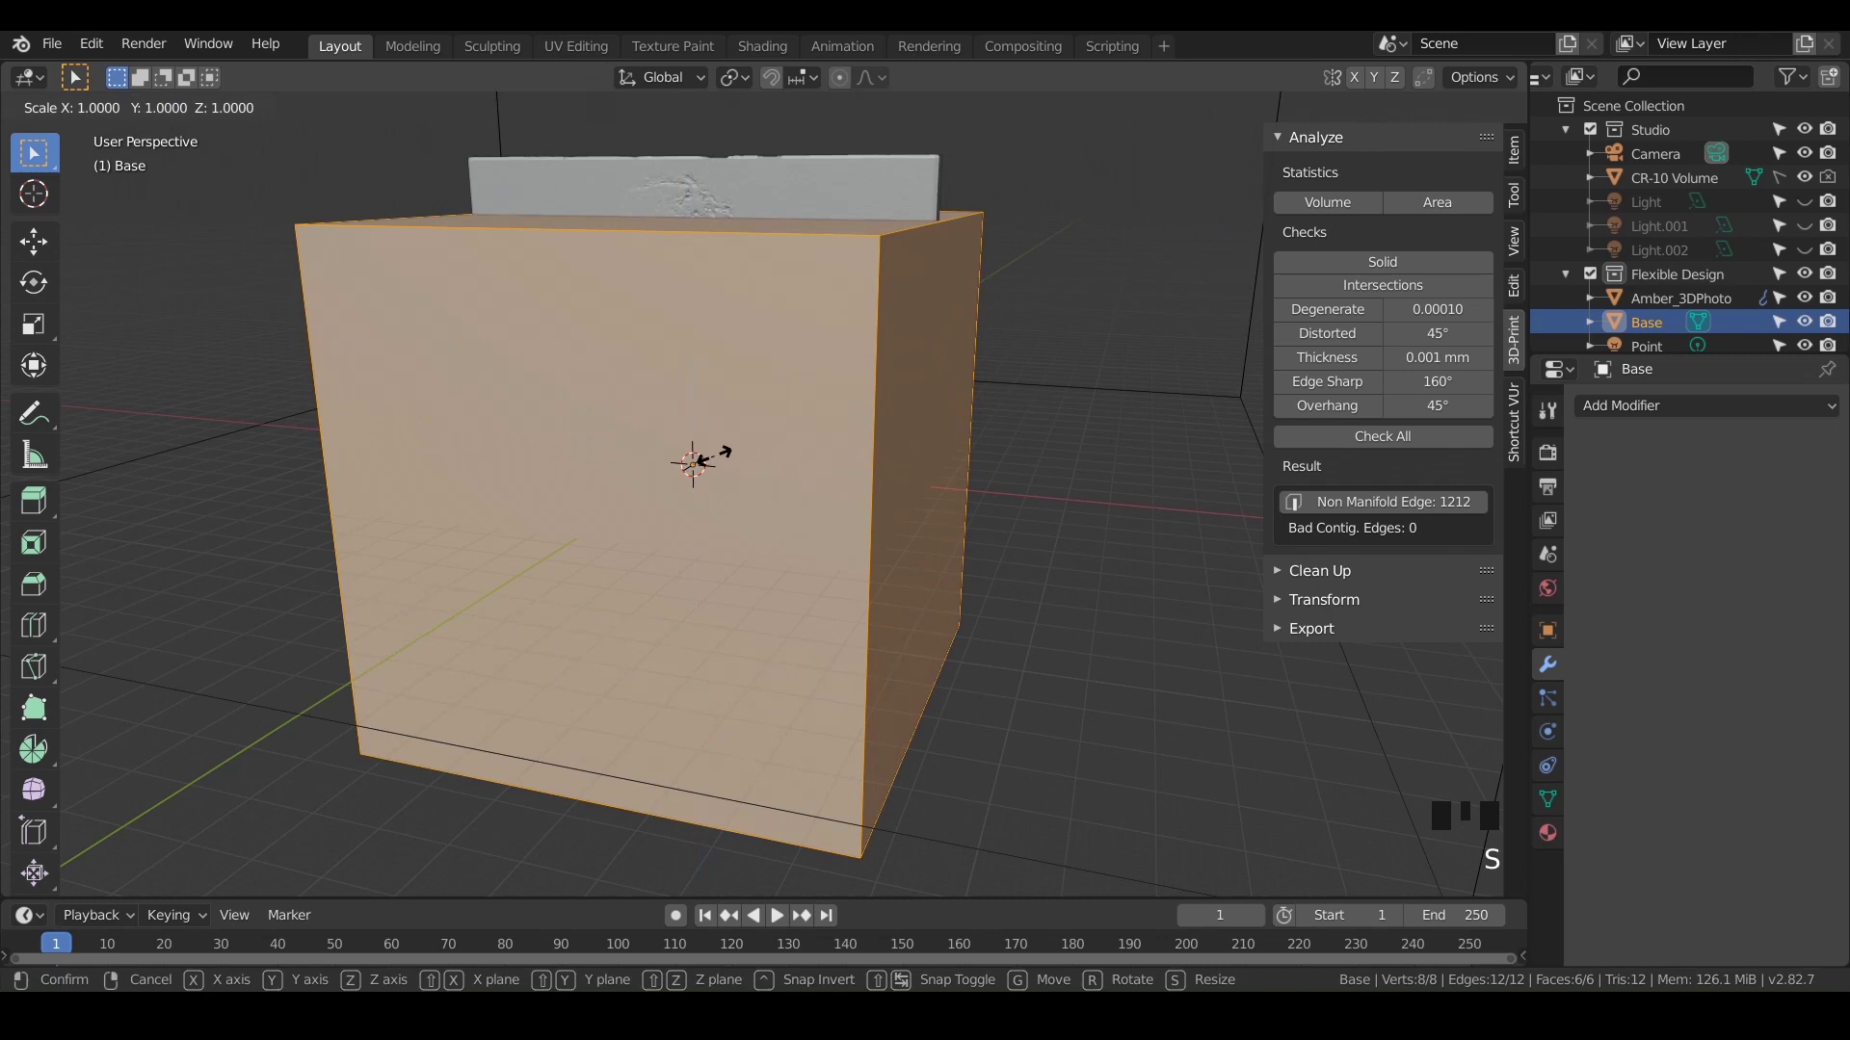
pyautogui.press('z')
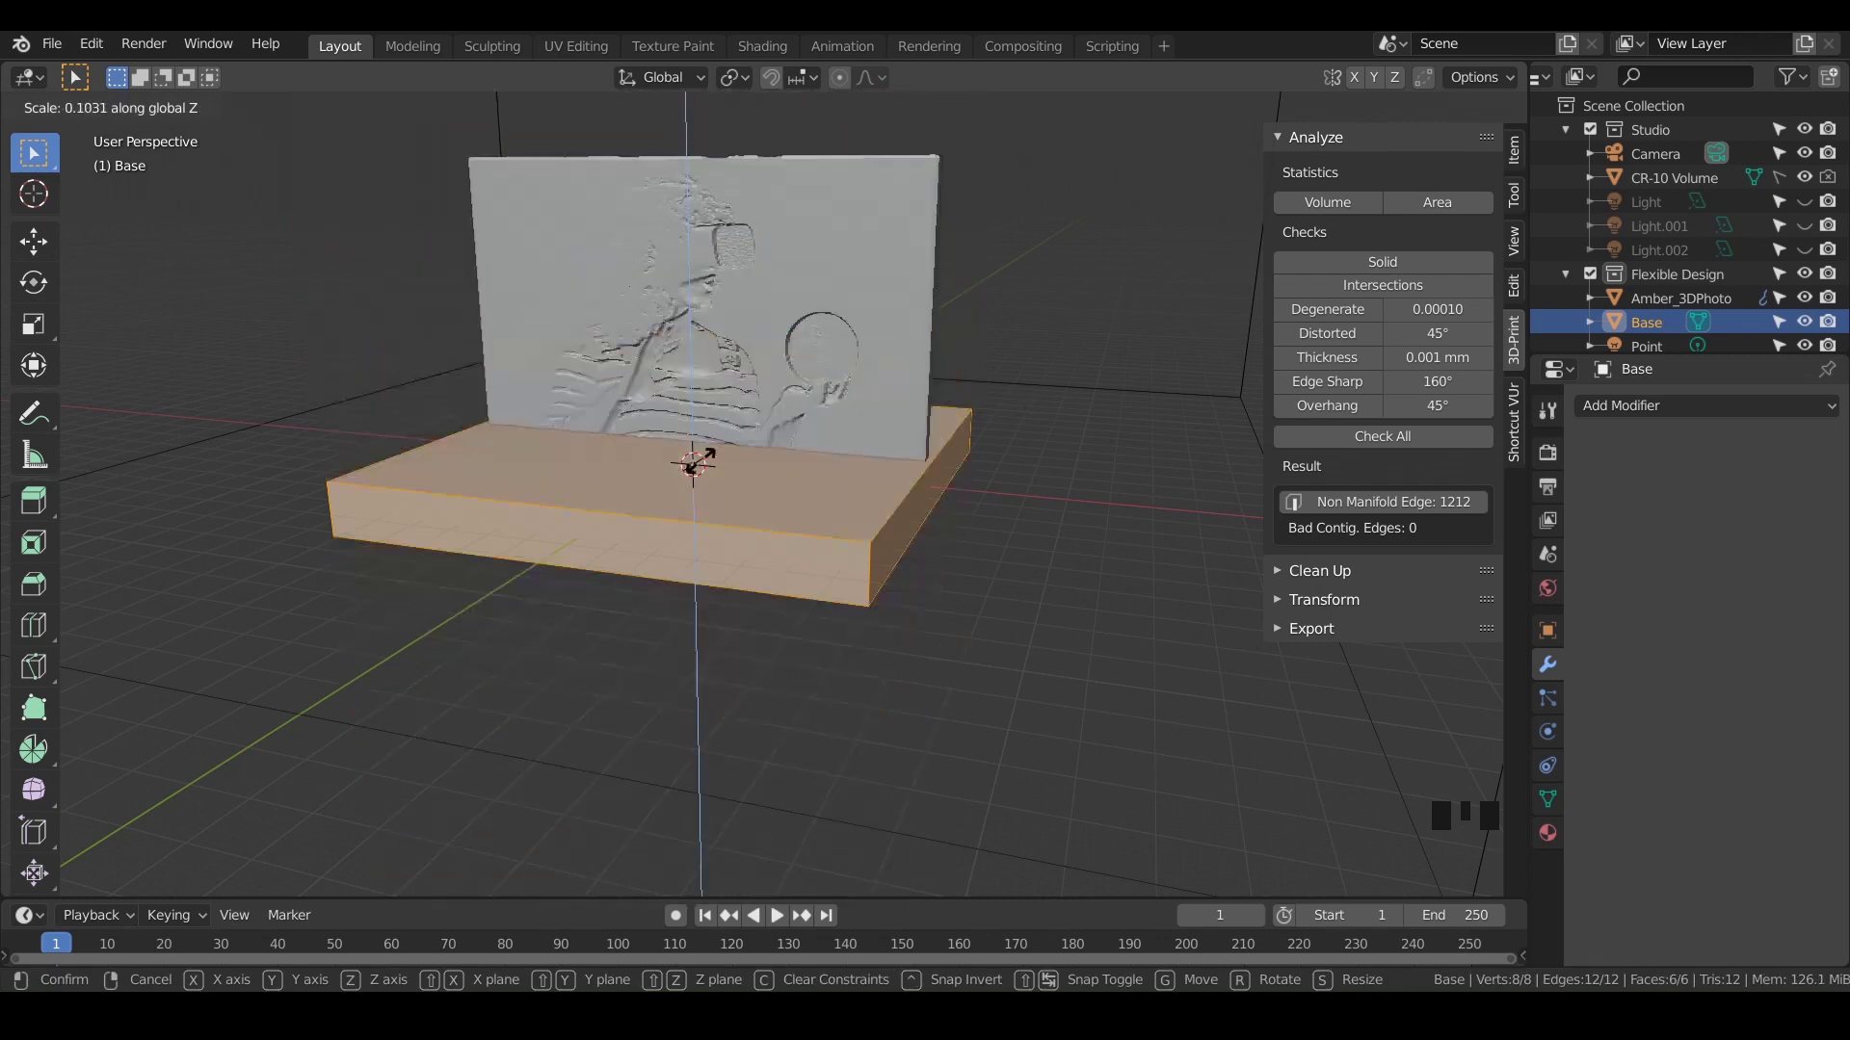
pyautogui.rightClick(755, 456)
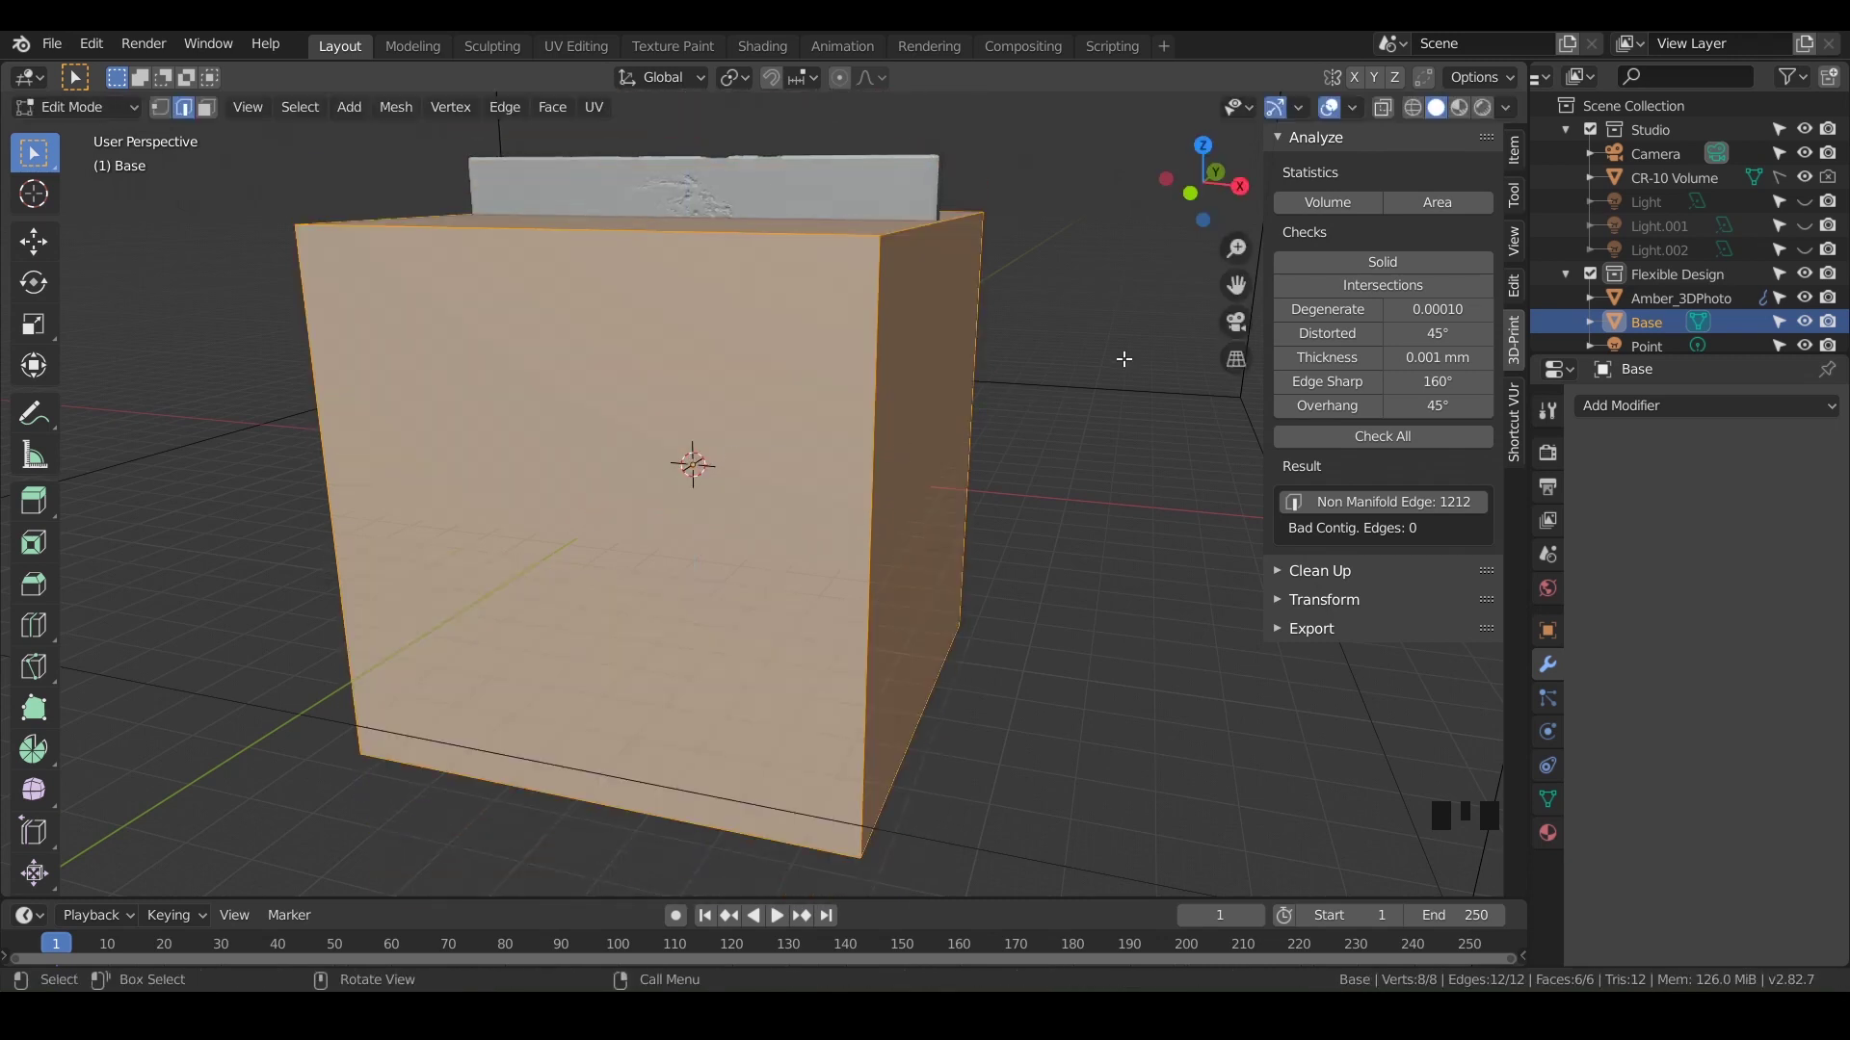
pyautogui.press('s')
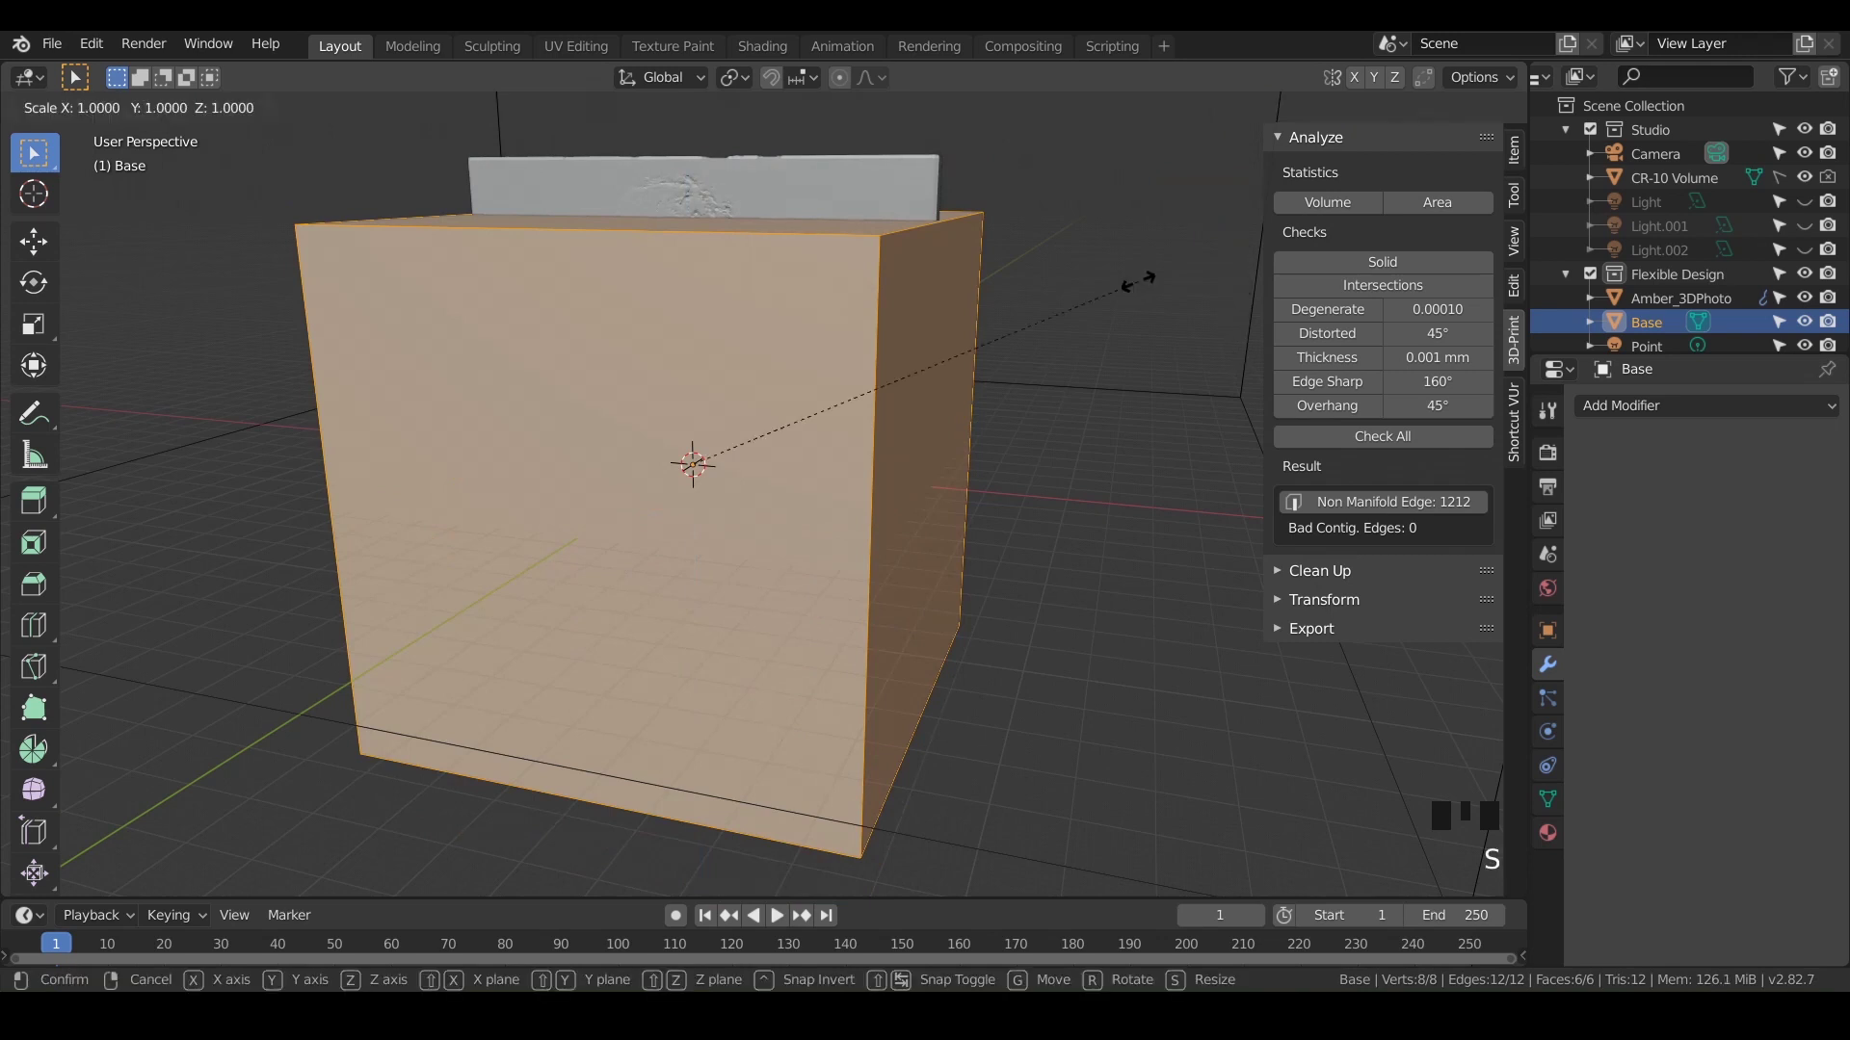
pyautogui.press('z')
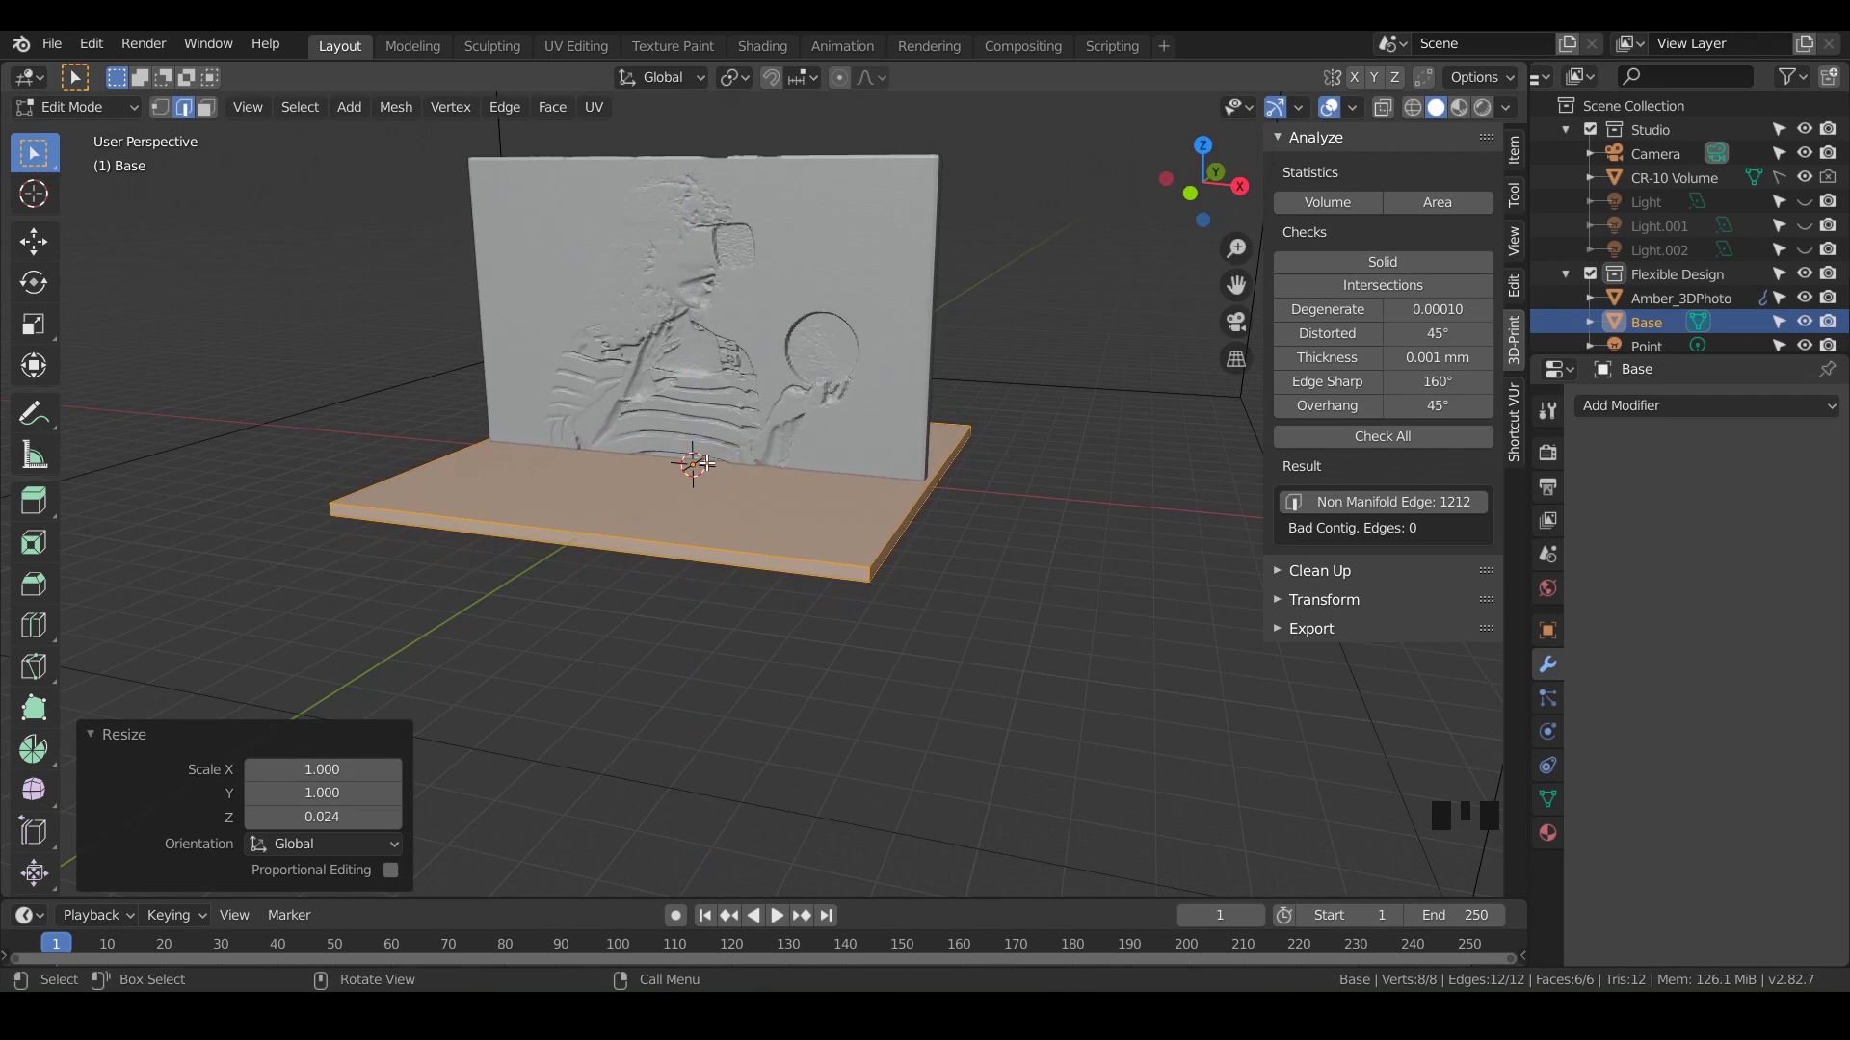
# Scale the Base slab along Y to 0.314 of its depth, then view from the right
pyautogui.moveTo(734, 475); pyautogui.dragTo(1070, 532, button='middle')
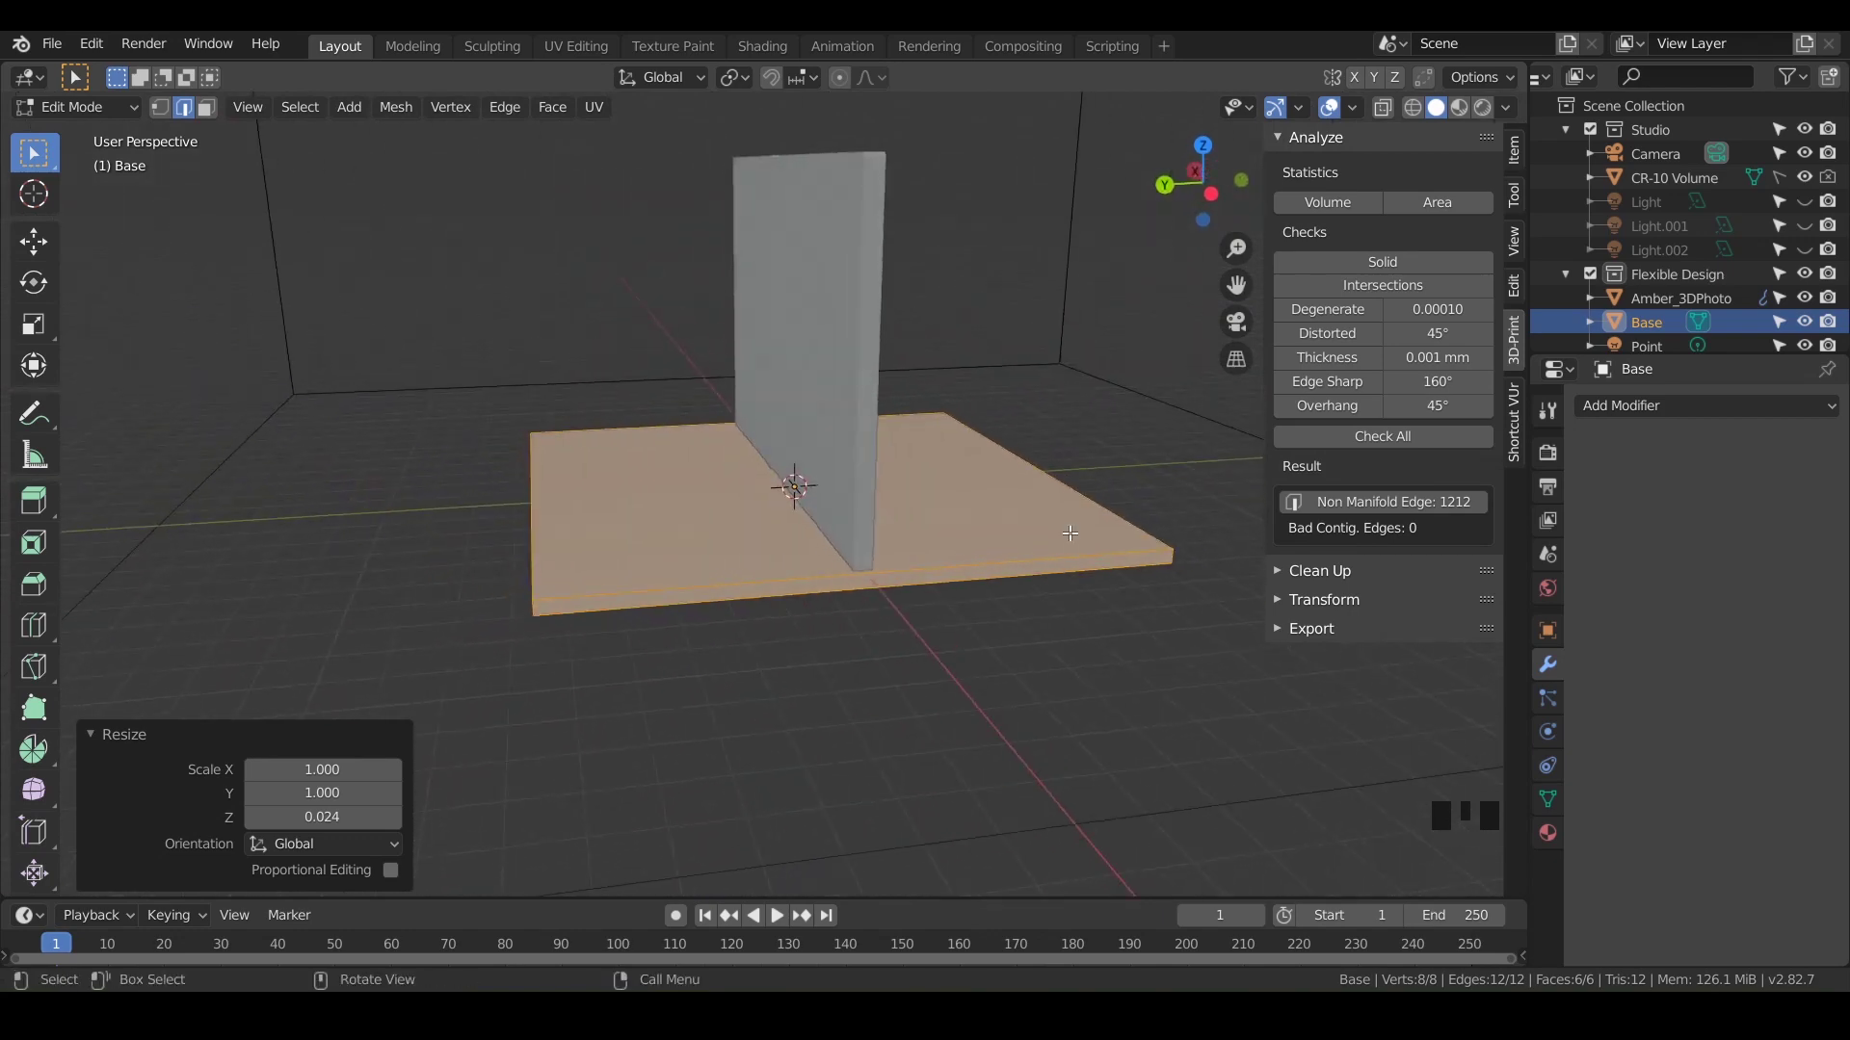
pyautogui.moveTo(979, 611); pyautogui.dragTo(704, 534, button='middle')
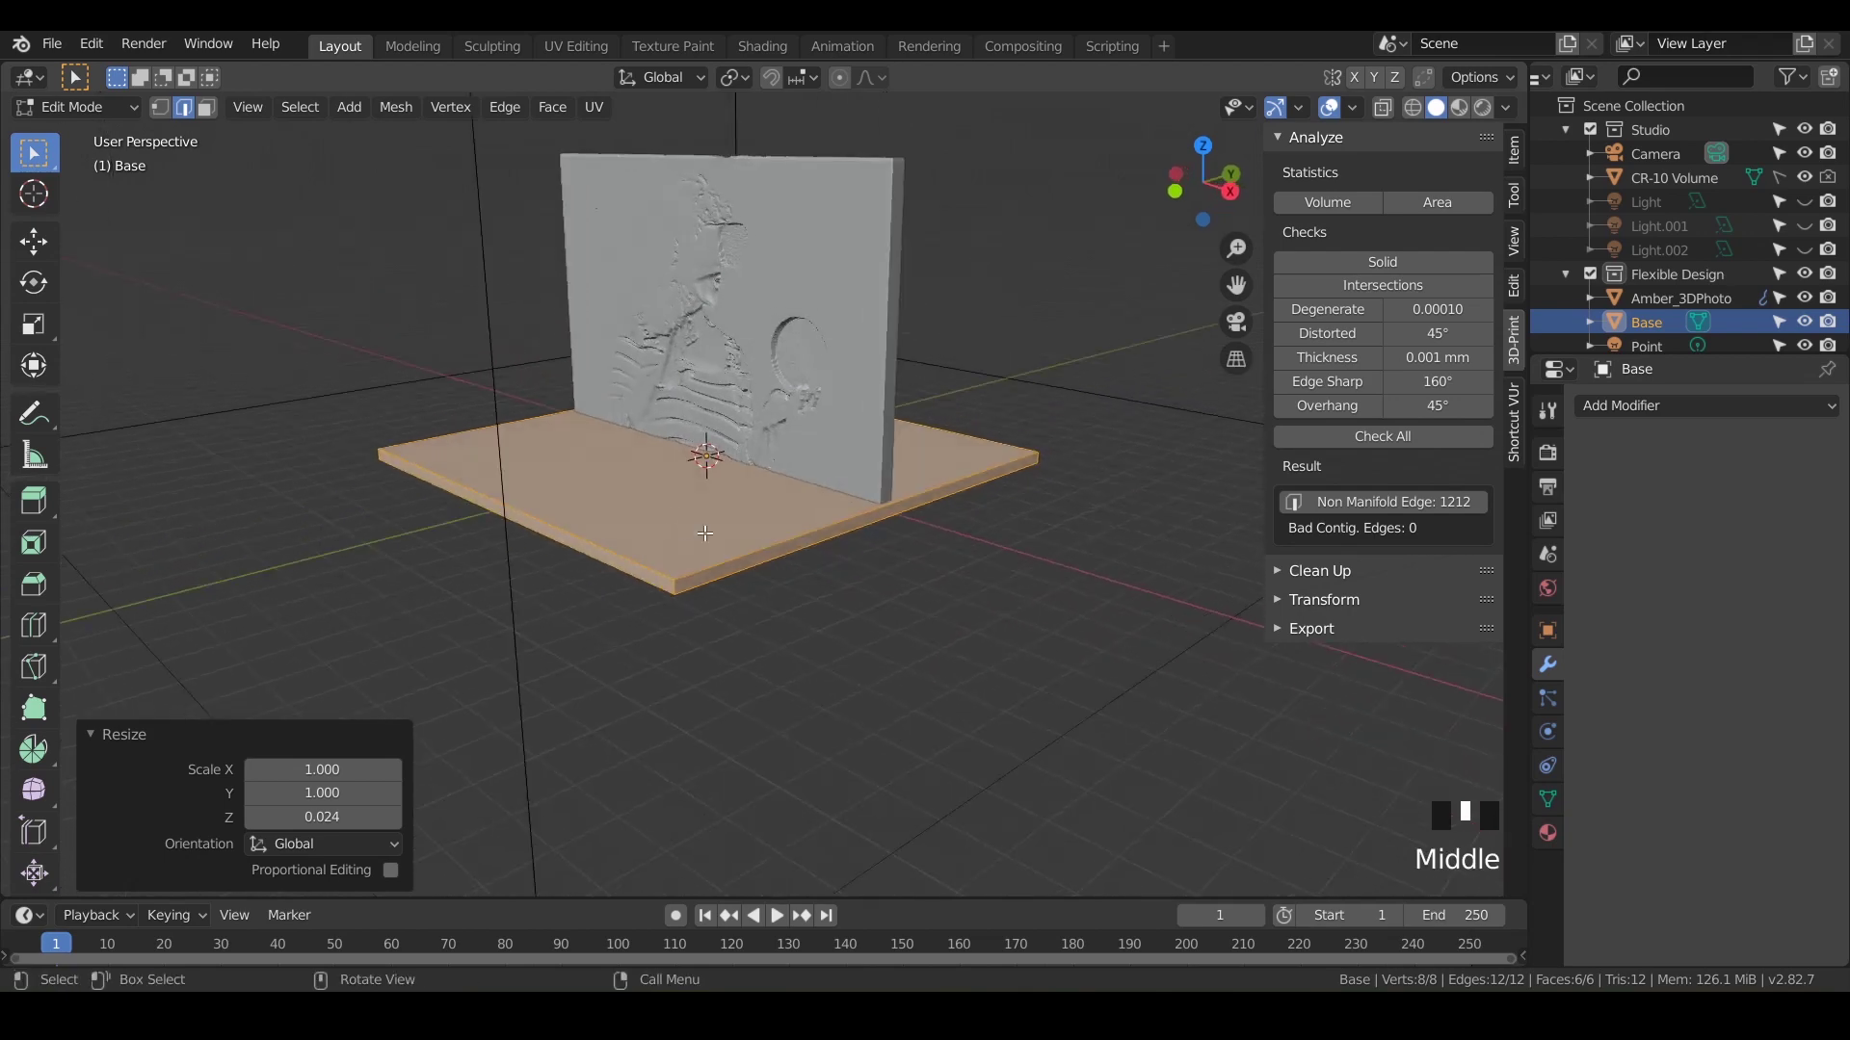
pyautogui.press('s')
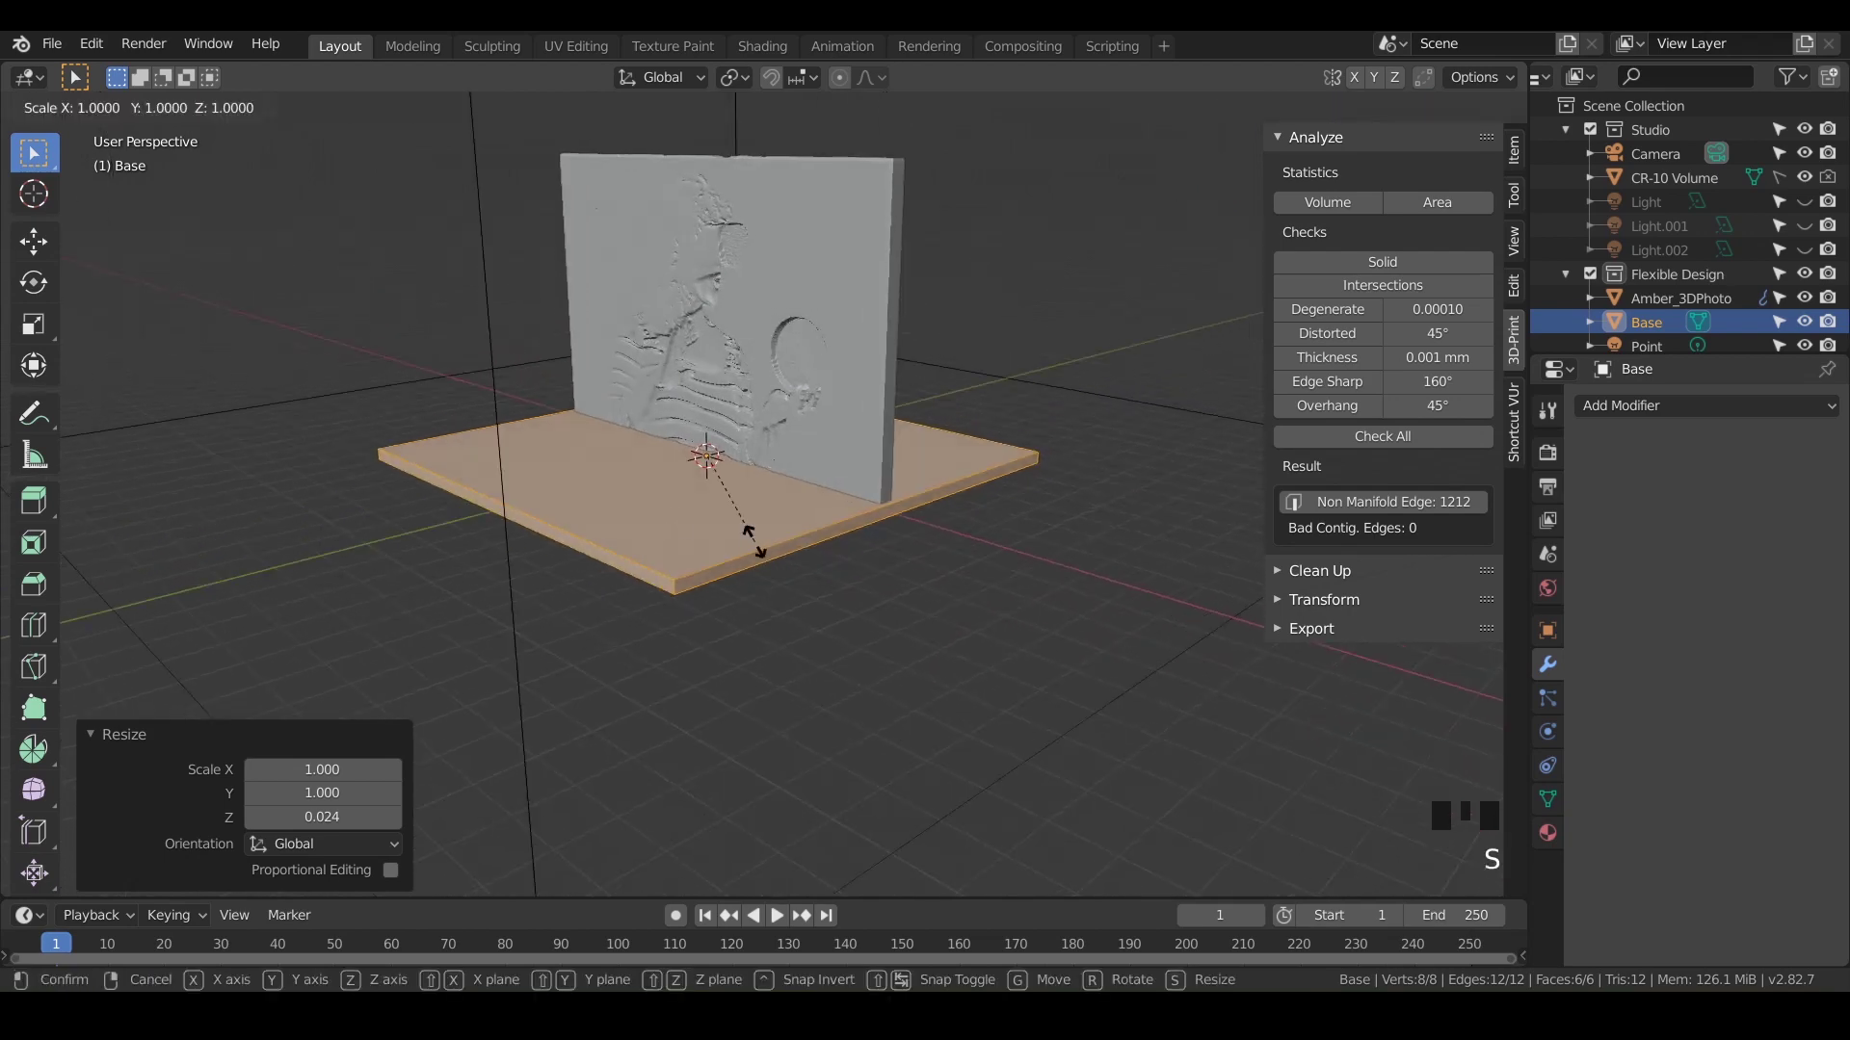
pyautogui.press('y')
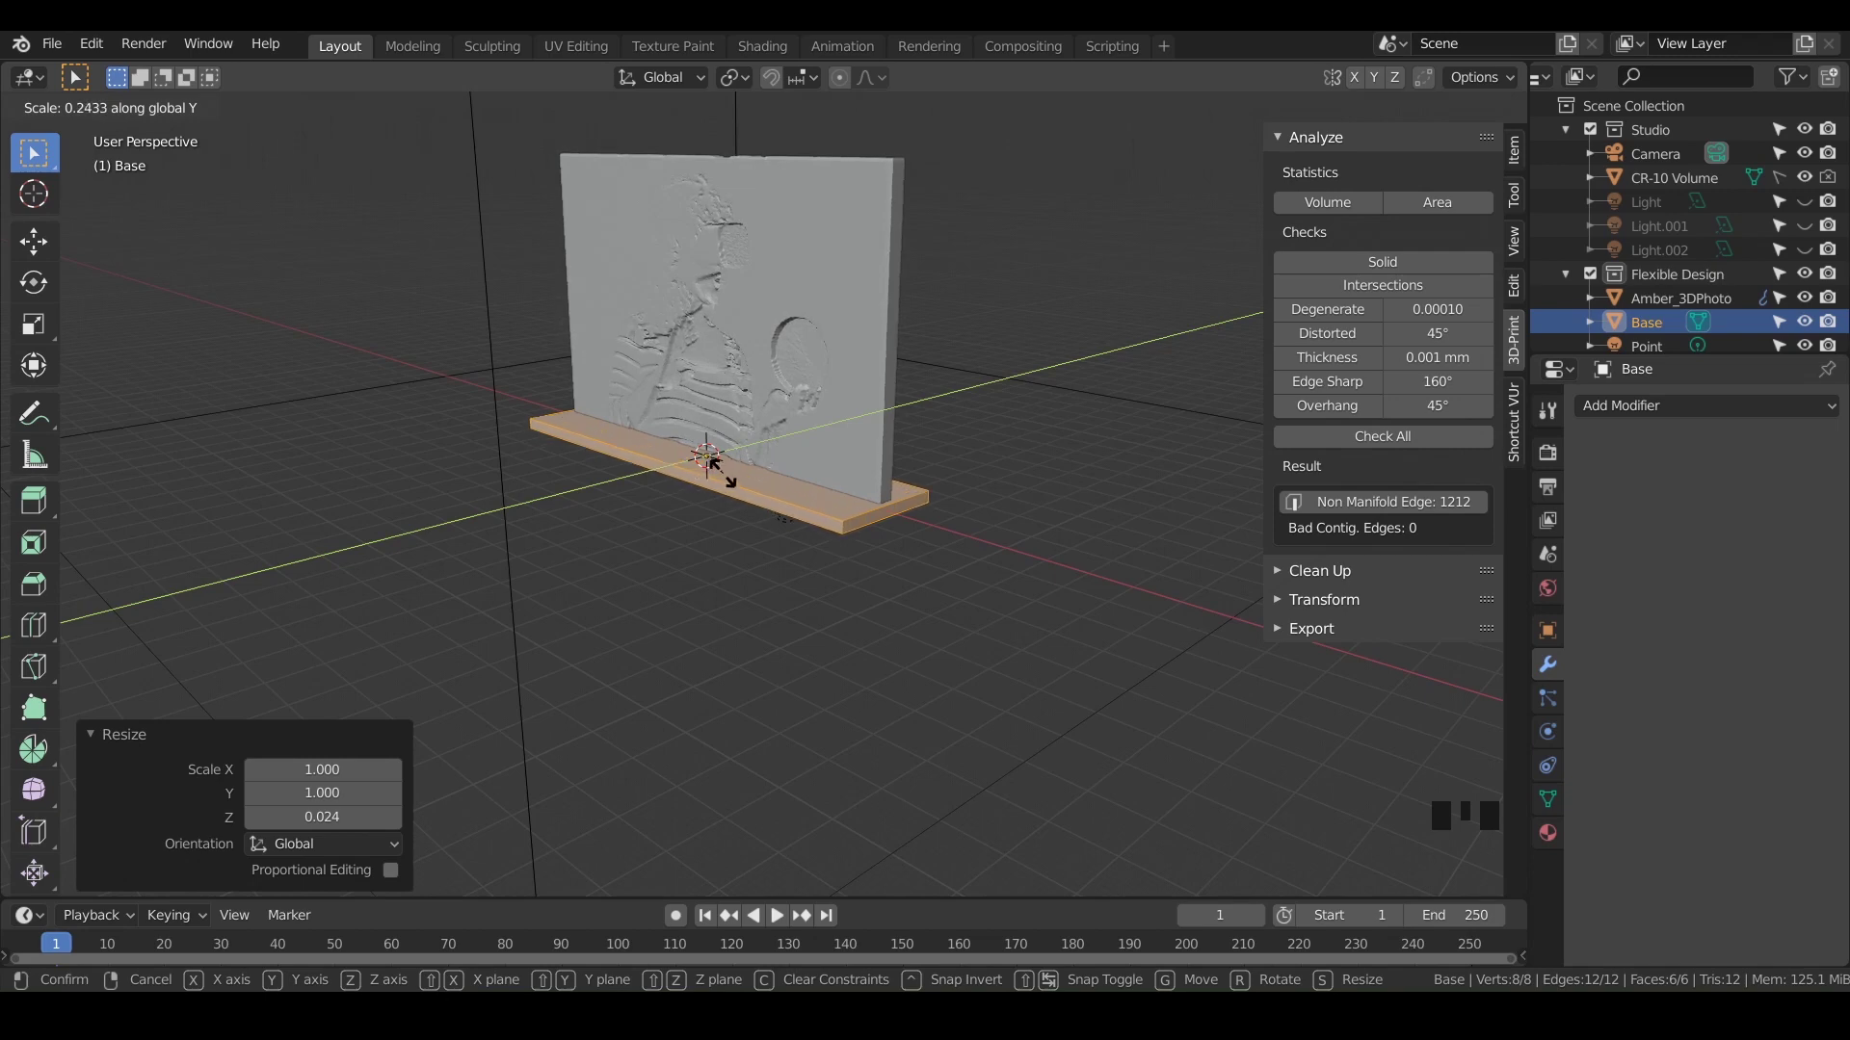
pyautogui.click(723, 482)
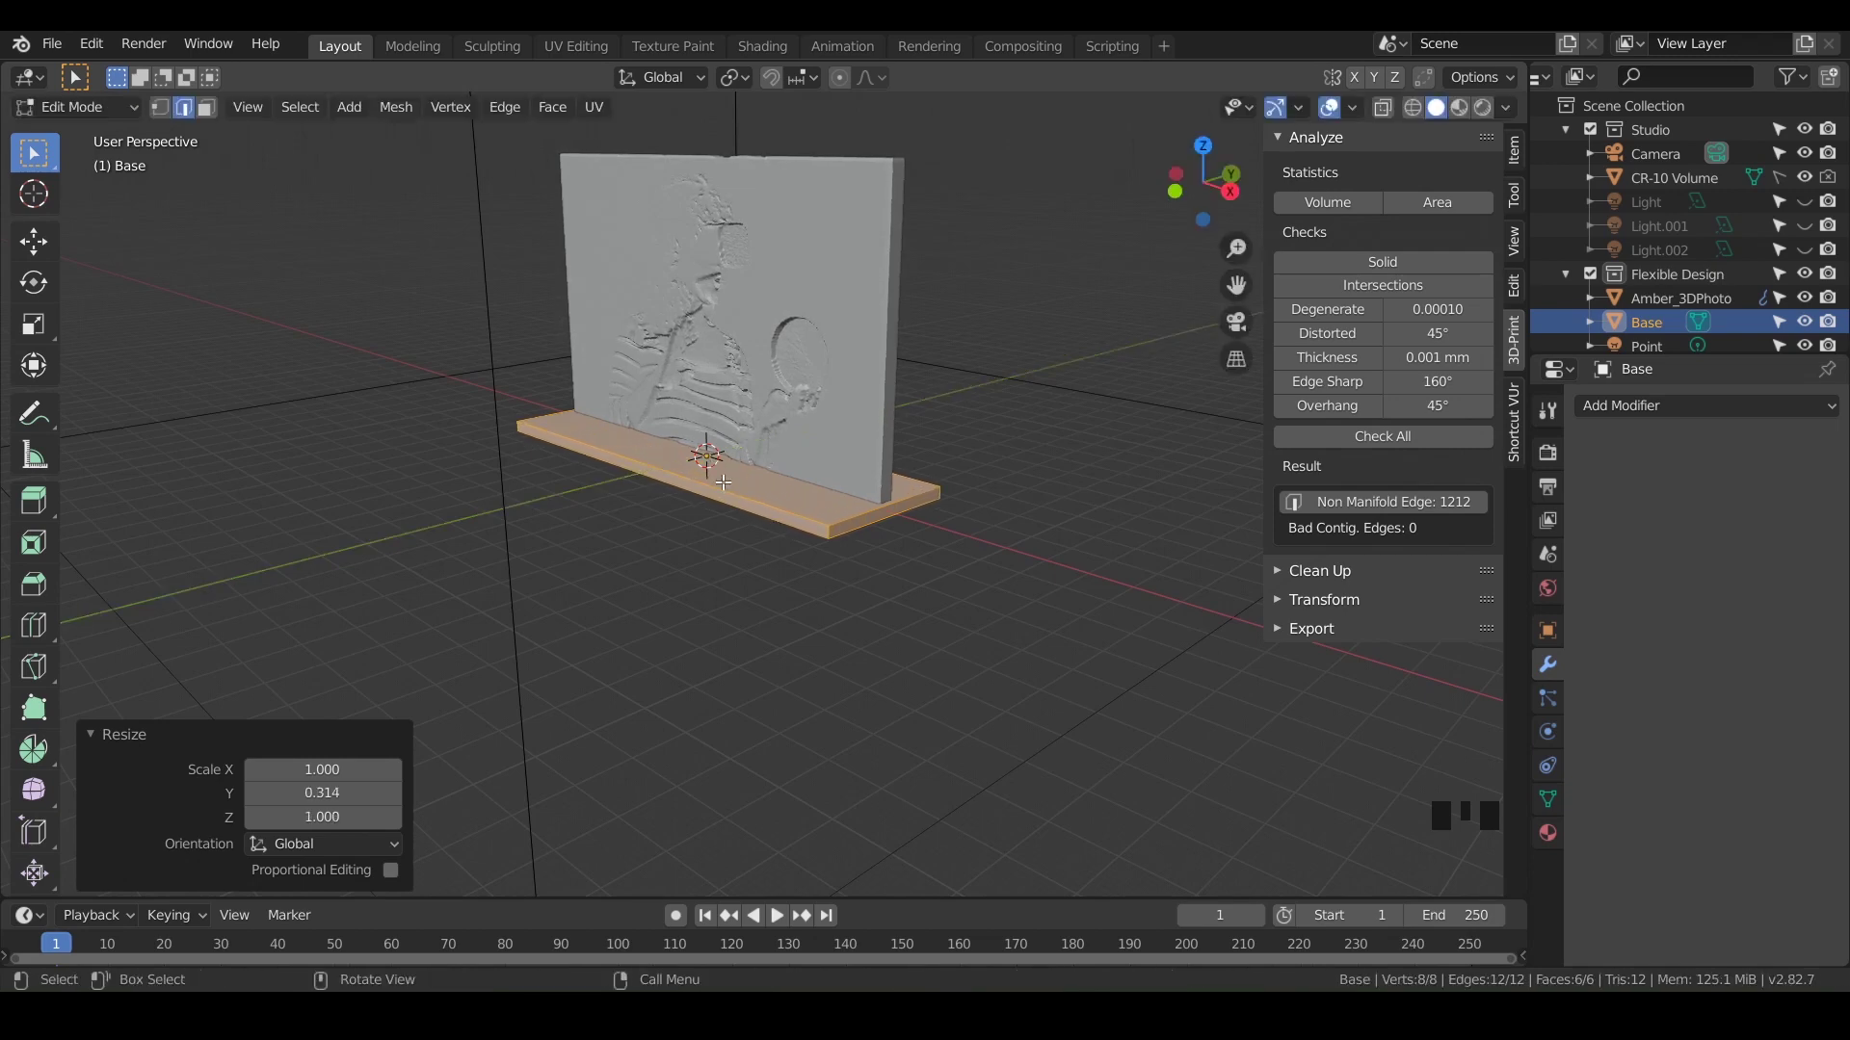
pyautogui.press('KP_3')
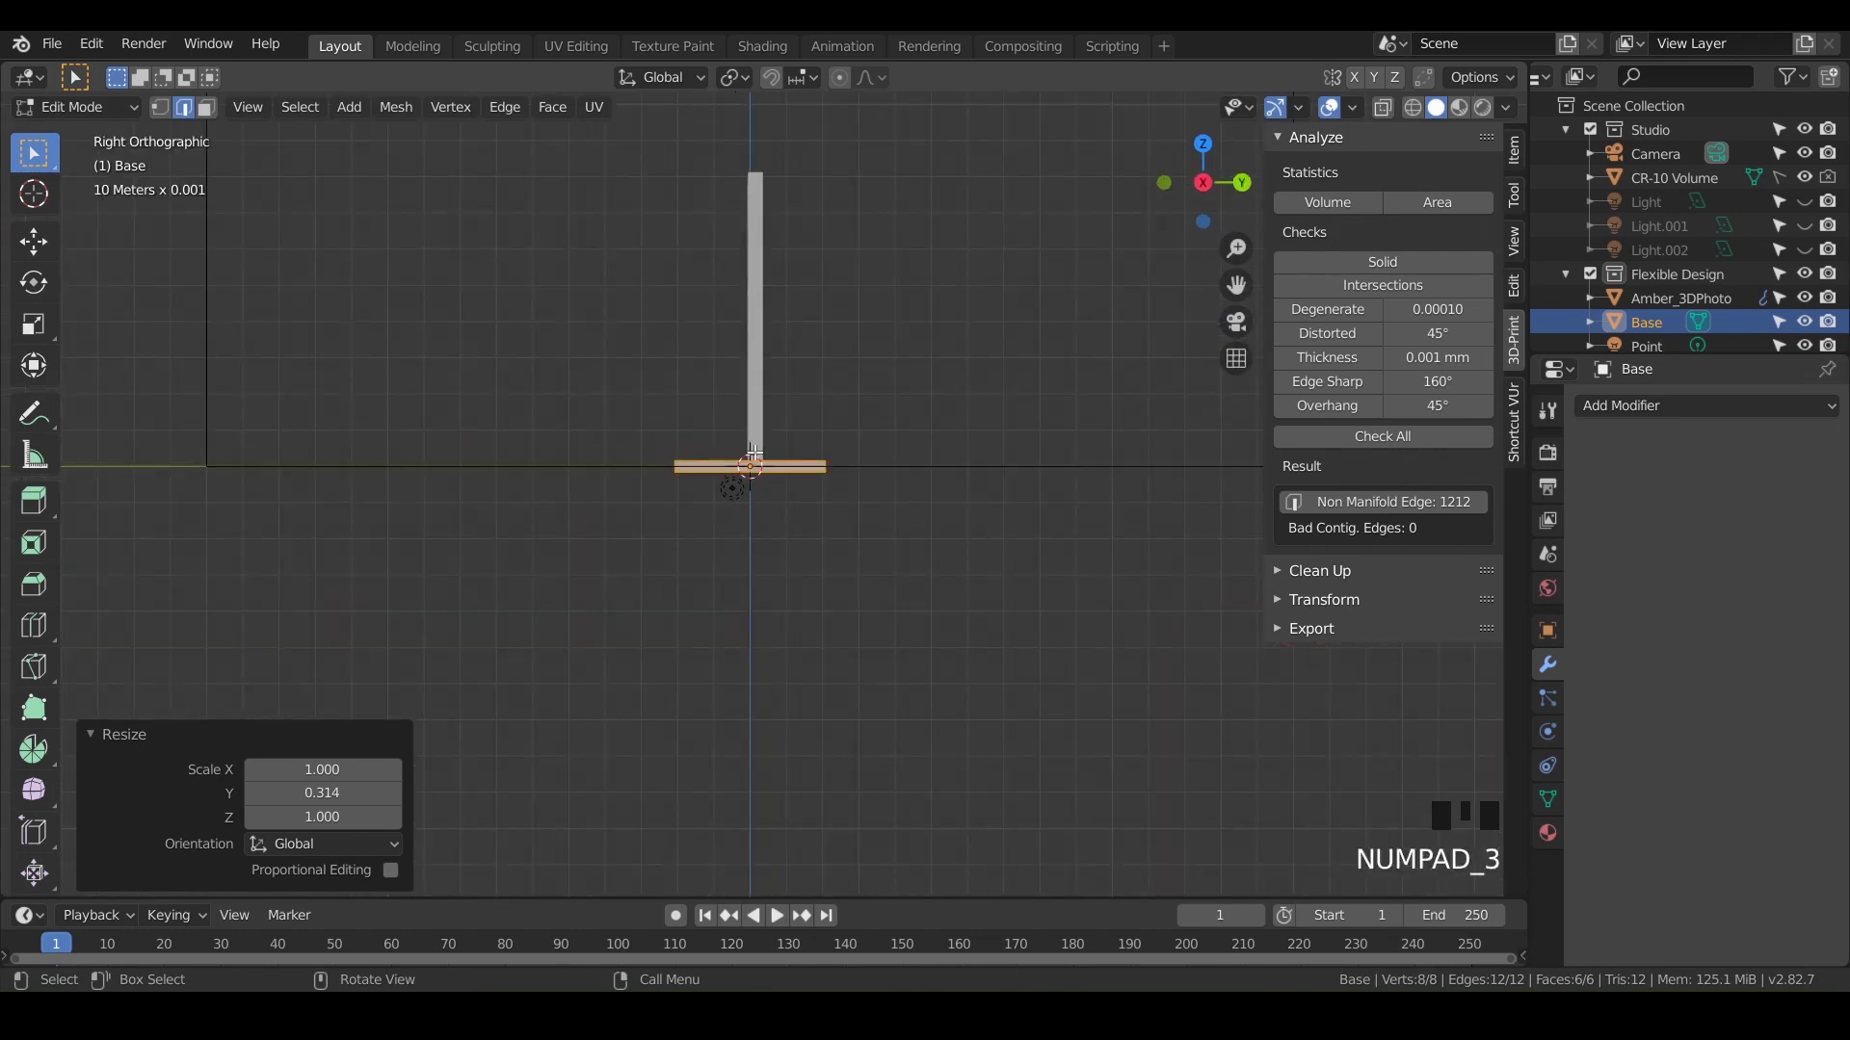
# In Right Orthographic view, move the base slab 0.356 mm along Y
pyautogui.scroll(8, 753, 453)
pyautogui.keyDown('shift'); pyautogui.moveTo(755, 450); pyautogui.dragTo(748, 709, button='middle'); pyautogui.keyUp('shift')
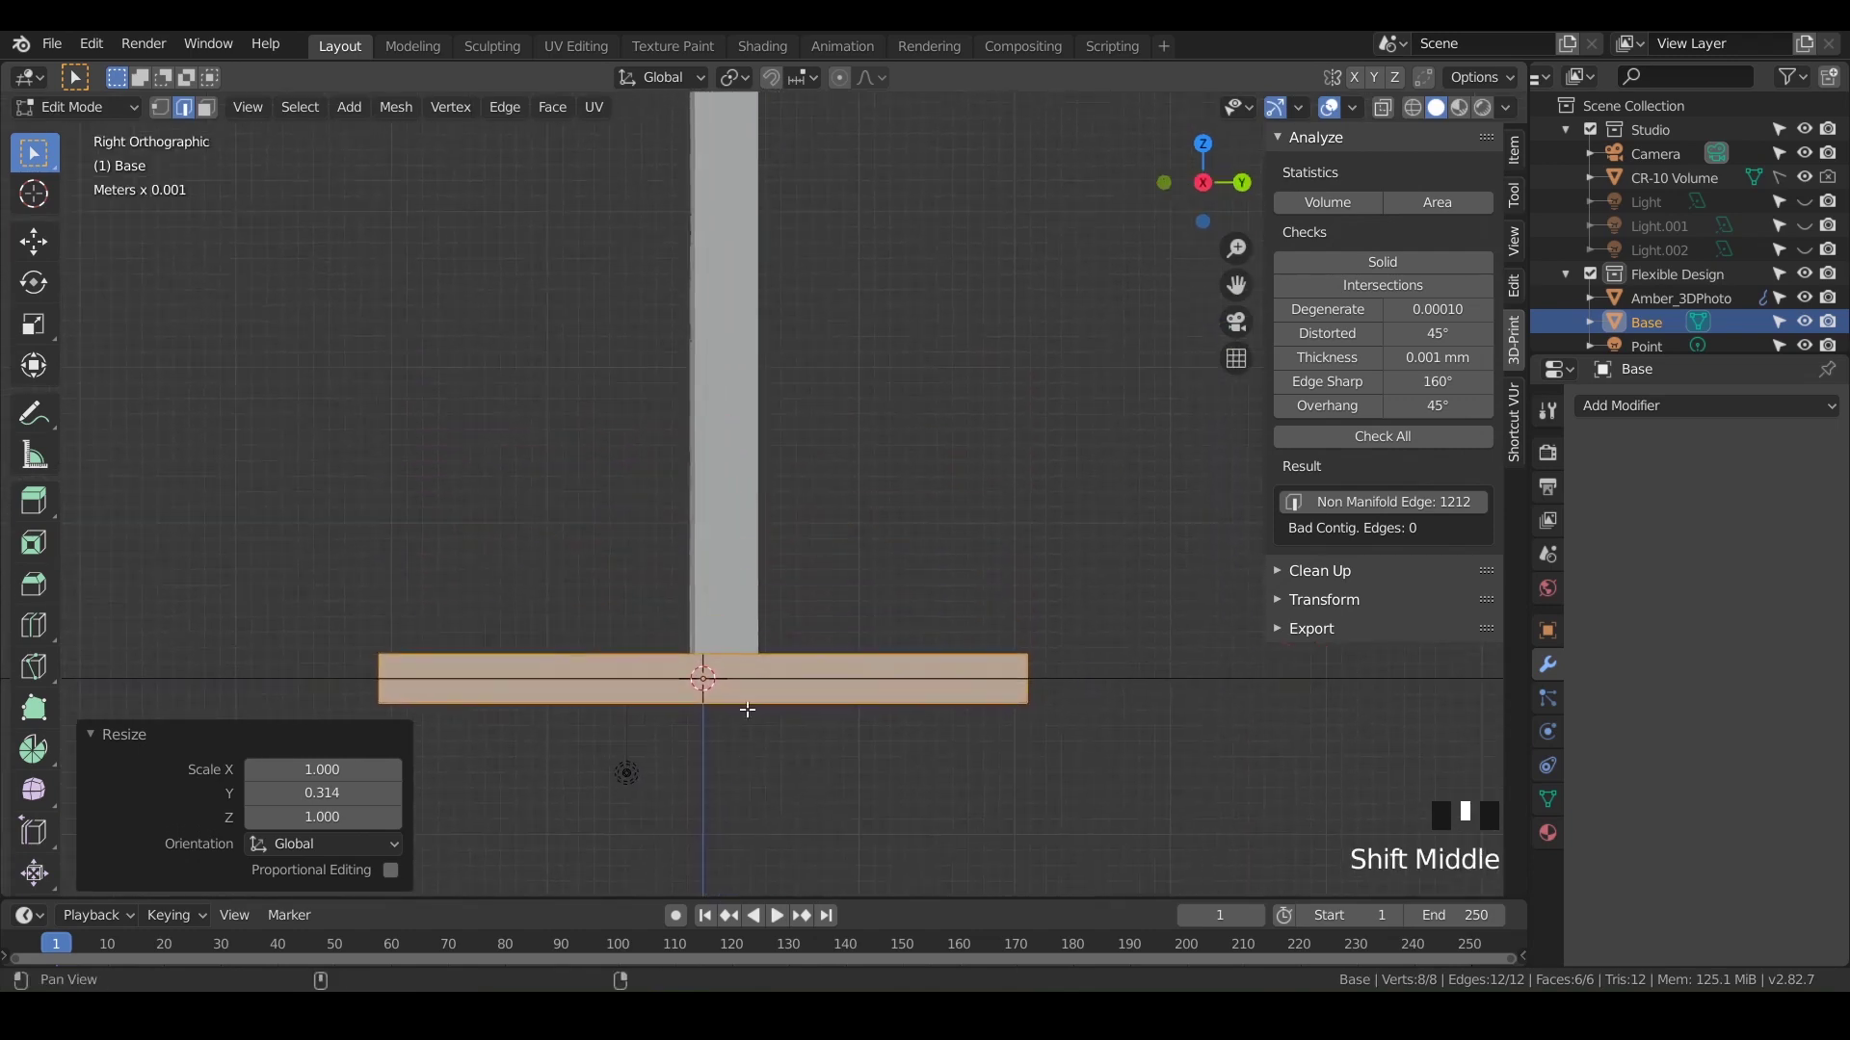
pyautogui.scroll(-1, 739, 667)
pyautogui.scroll(-1, 740, 667)
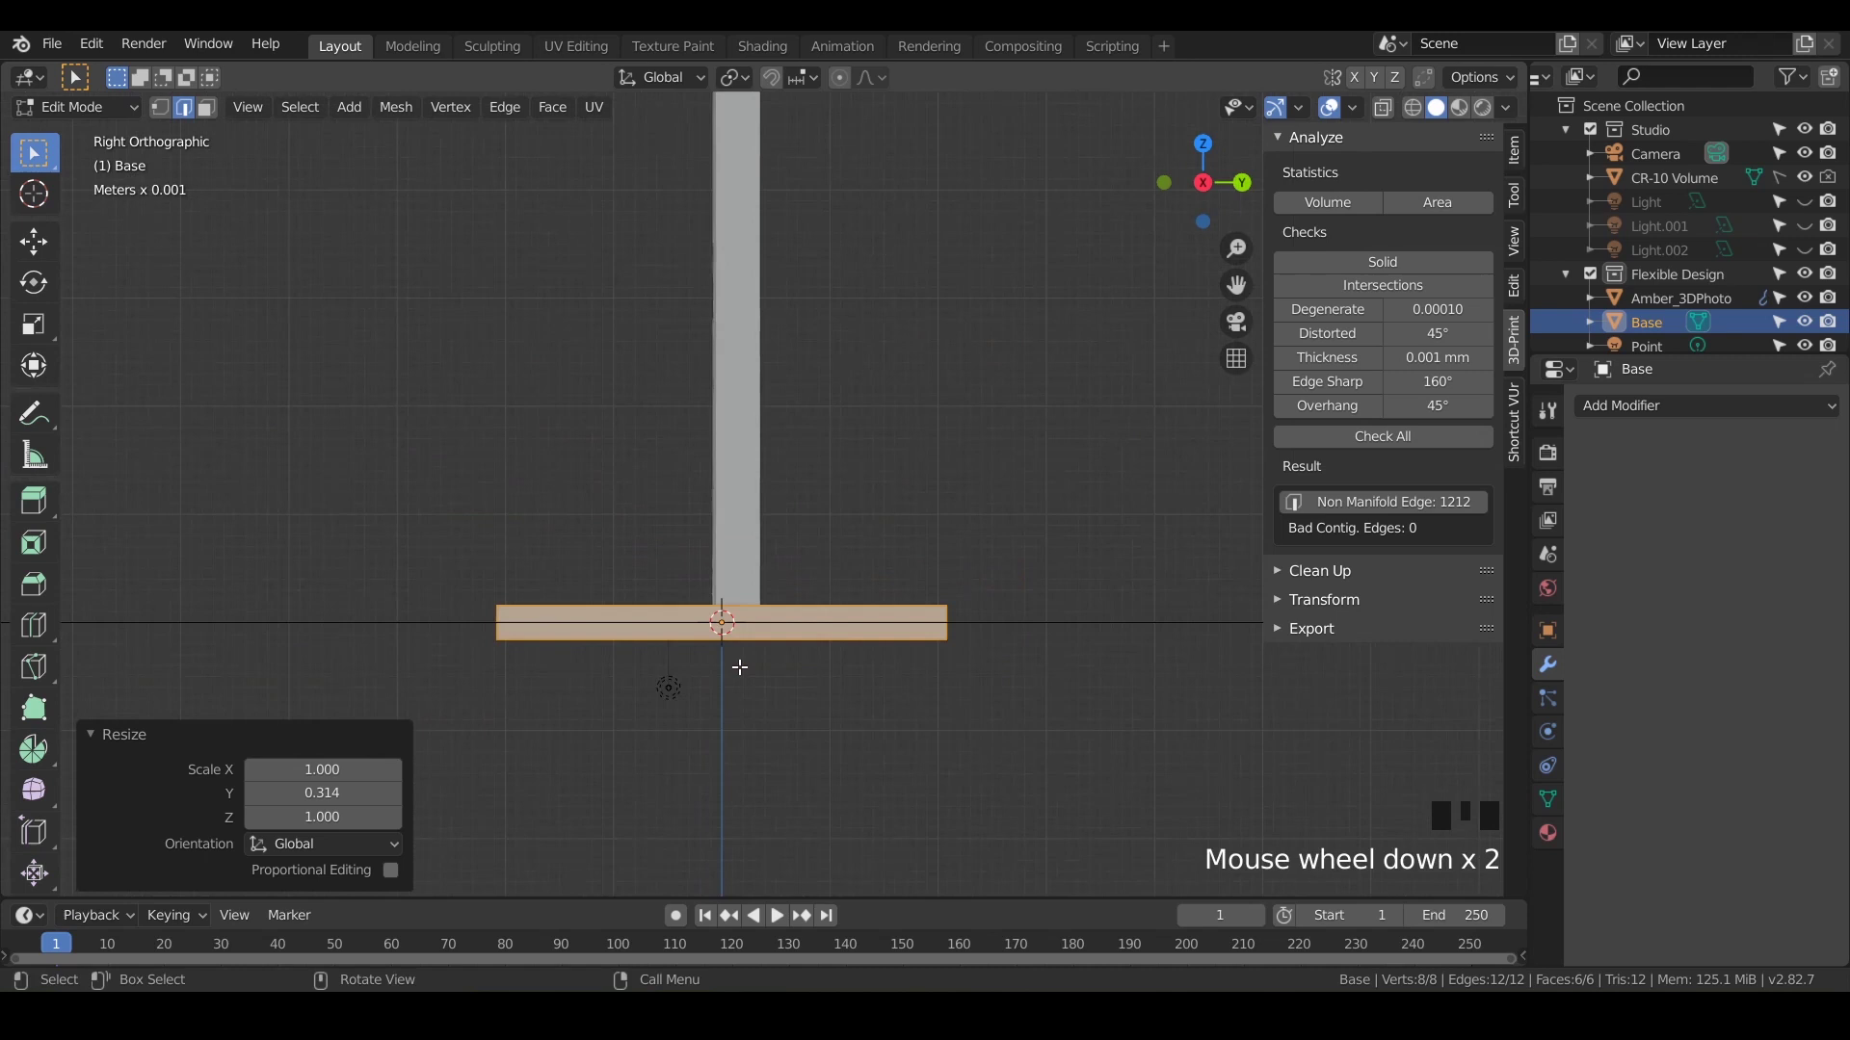
pyautogui.press('g')
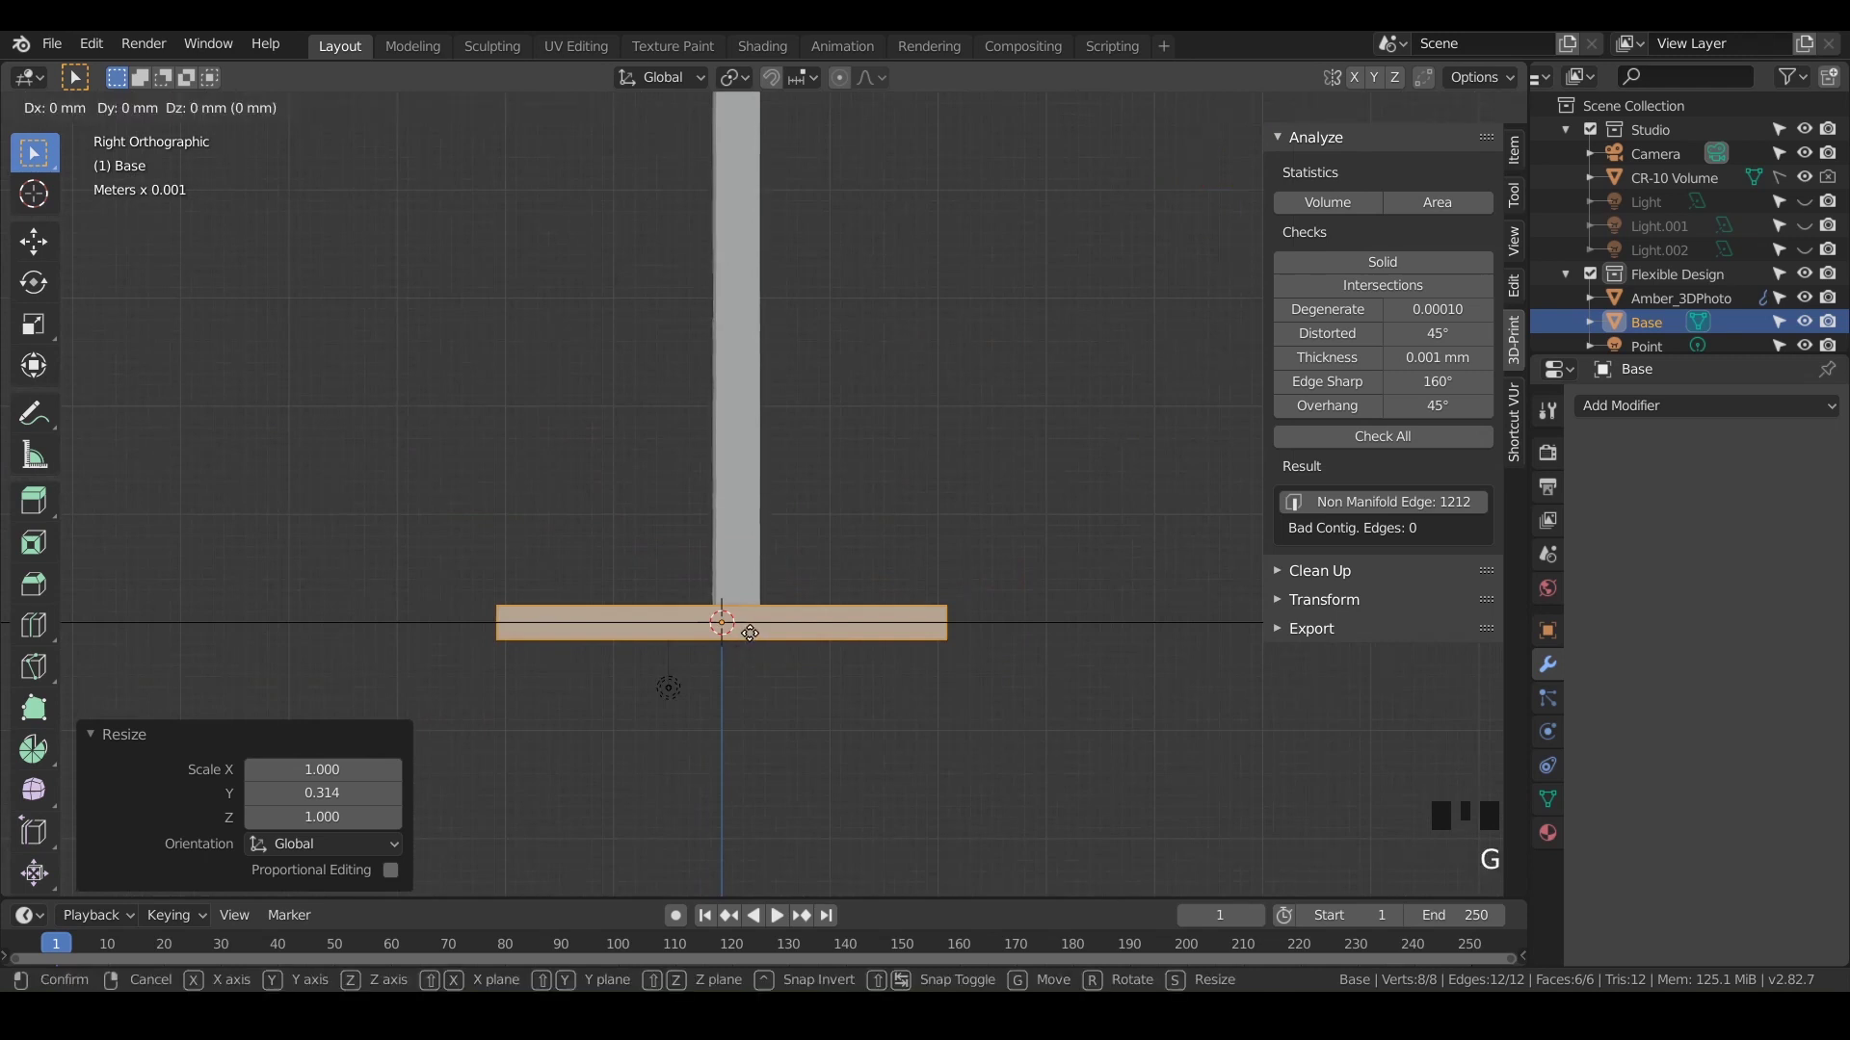
pyautogui.press('y')
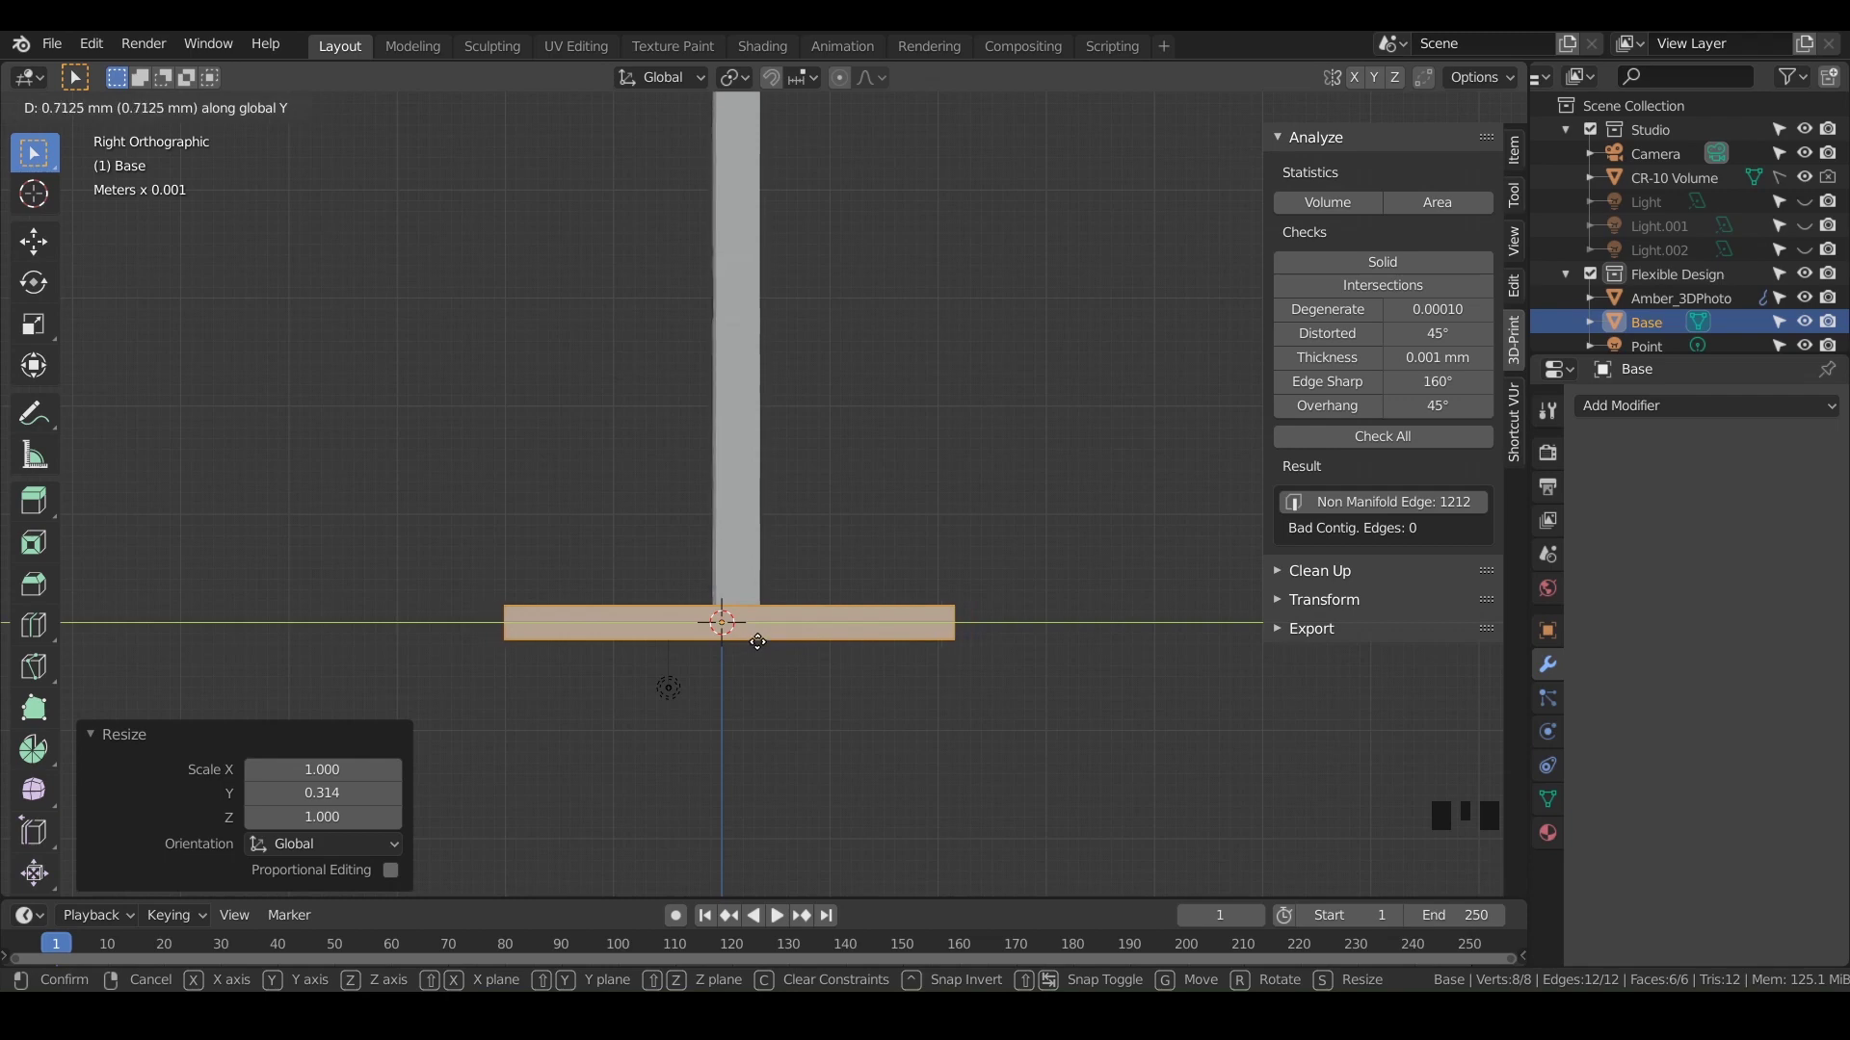
pyautogui.click(754, 643)
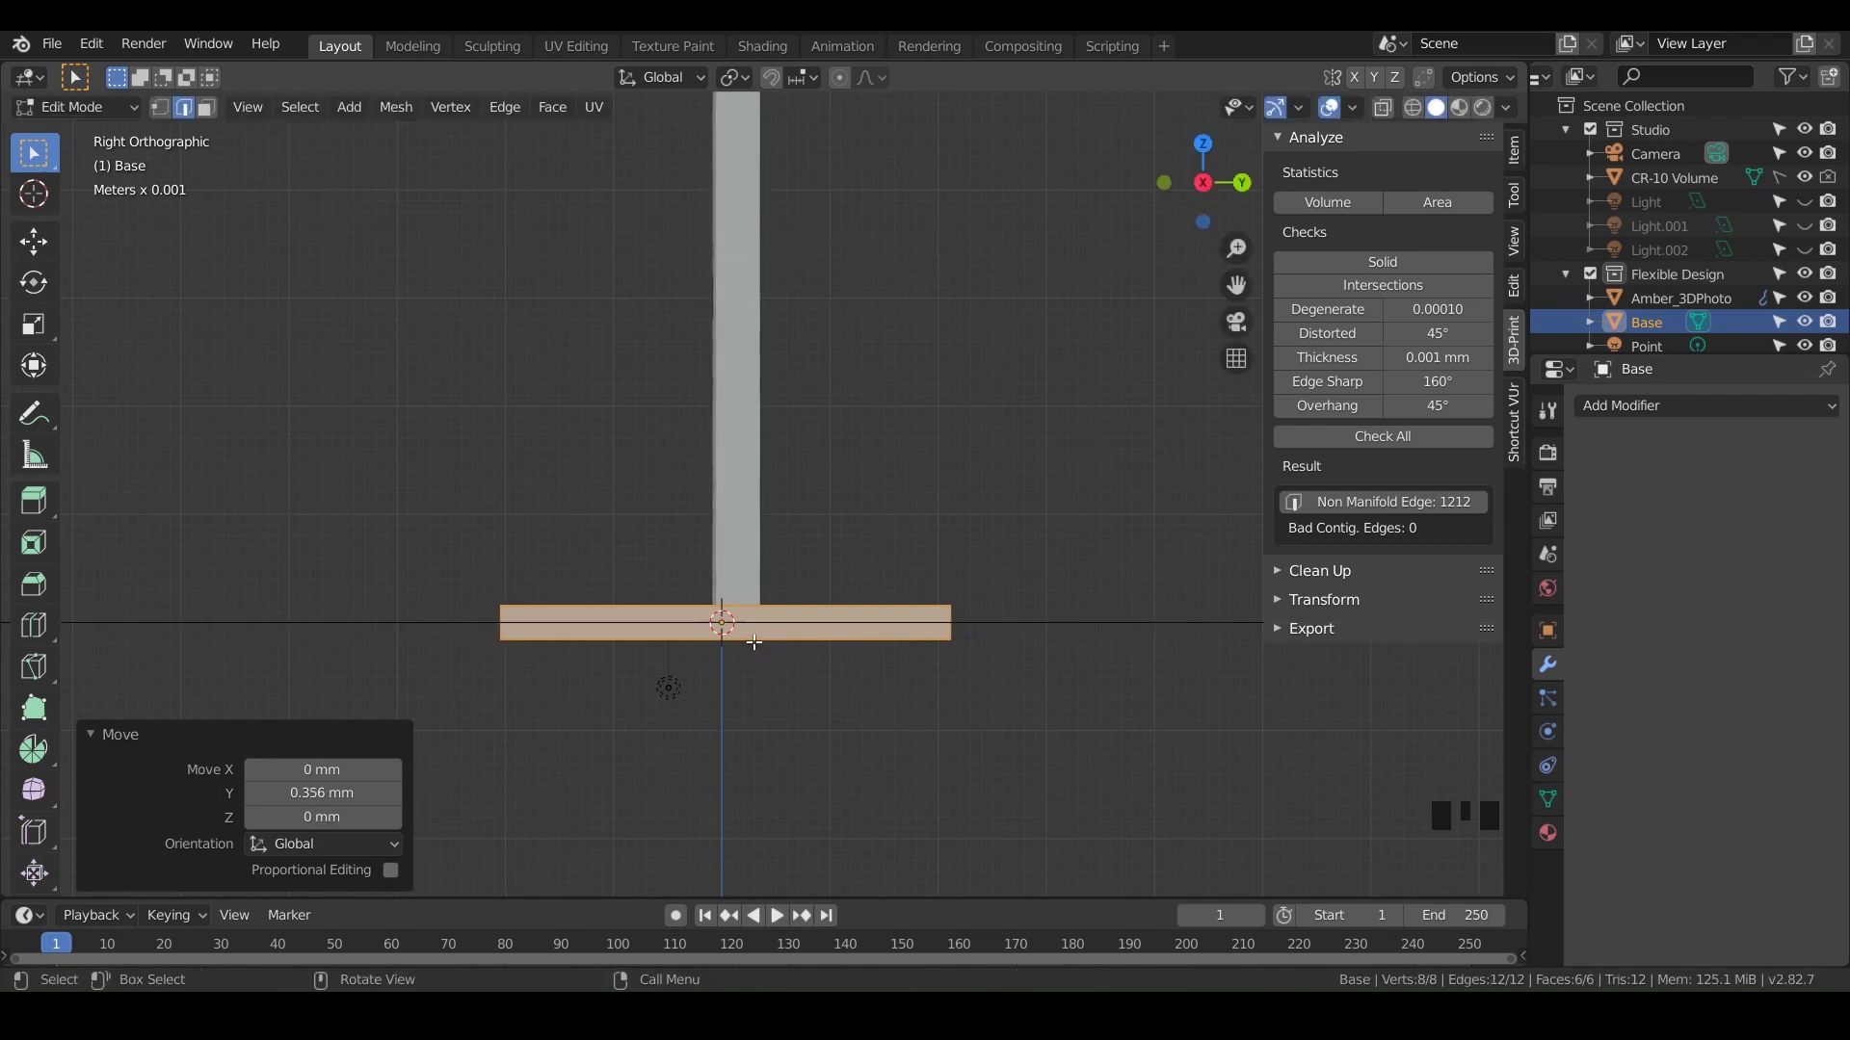
# Orbit back to a perspective view and return to Object Mode
pyautogui.moveTo(628, 603); pyautogui.dragTo(787, 610, button='middle')
pyautogui.scroll(-3, 787, 611)
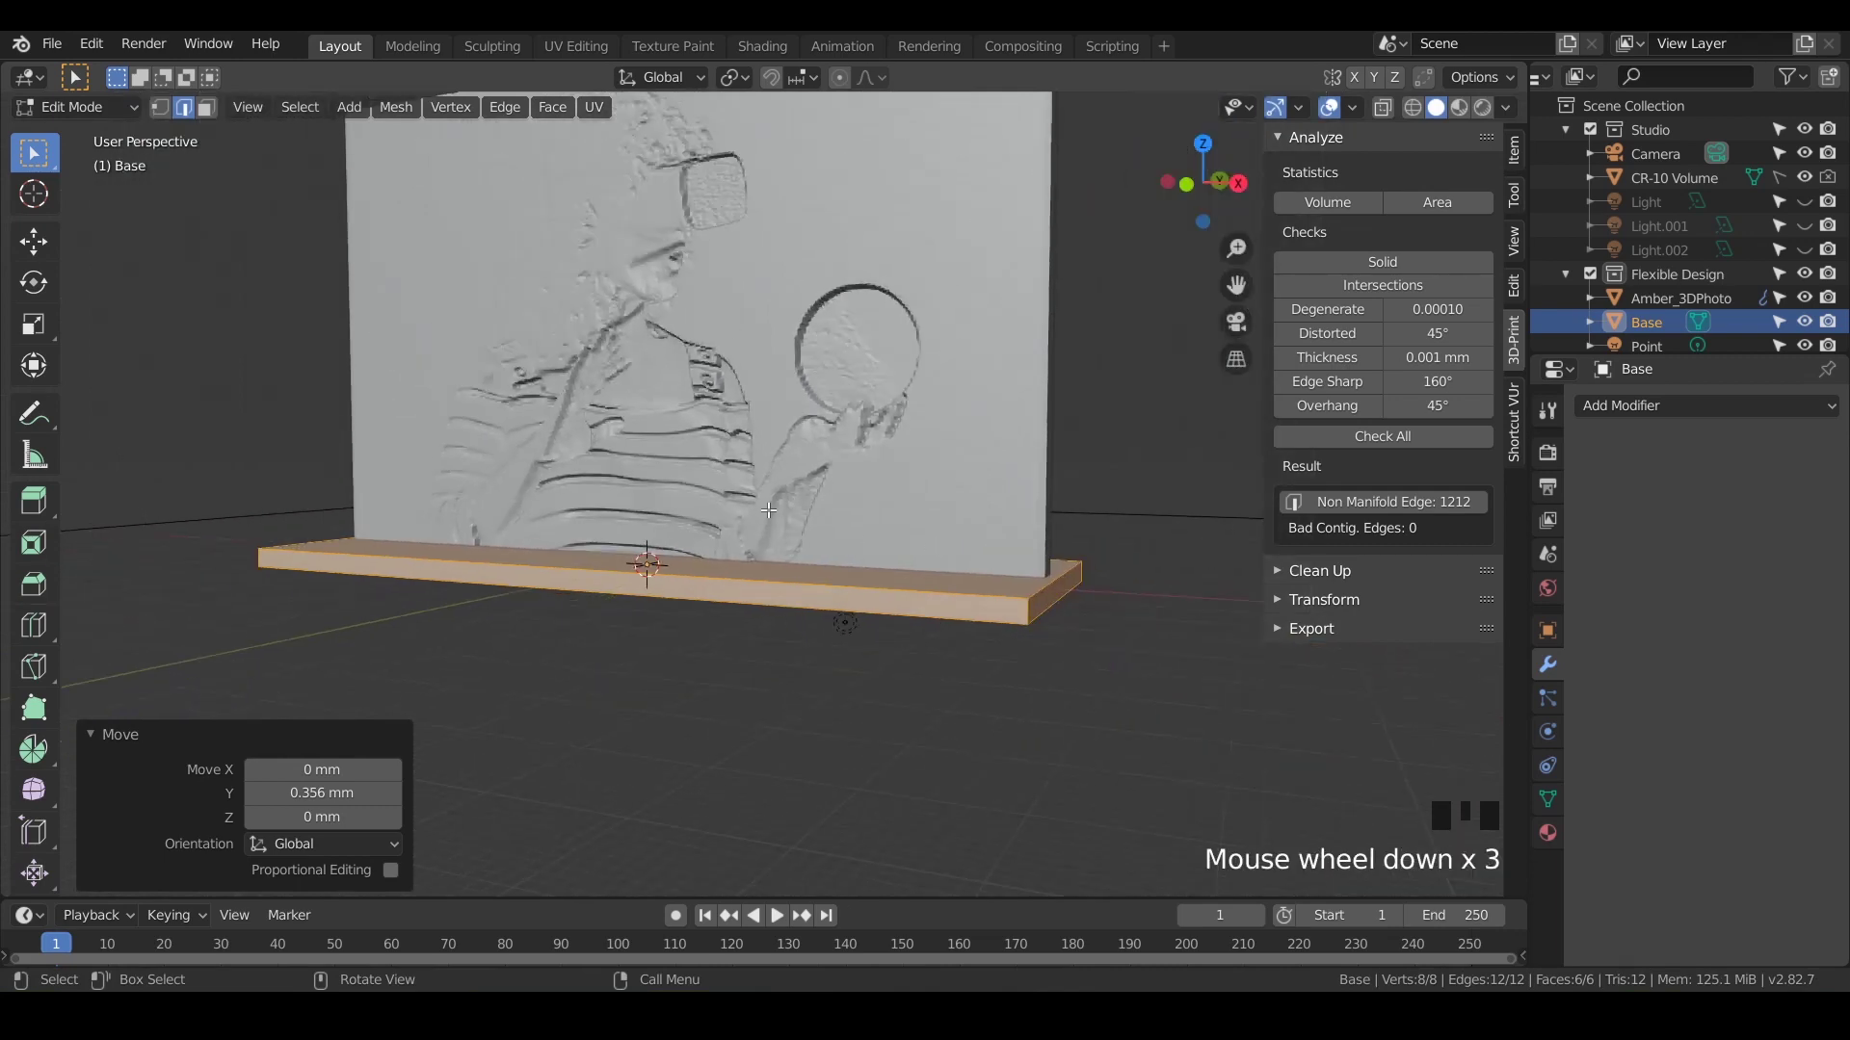
pyautogui.press('Tab')
pyautogui.keyDown('shift'); pyautogui.moveTo(819, 563); pyautogui.dragTo(816, 665, button='middle'); pyautogui.keyUp('shift')
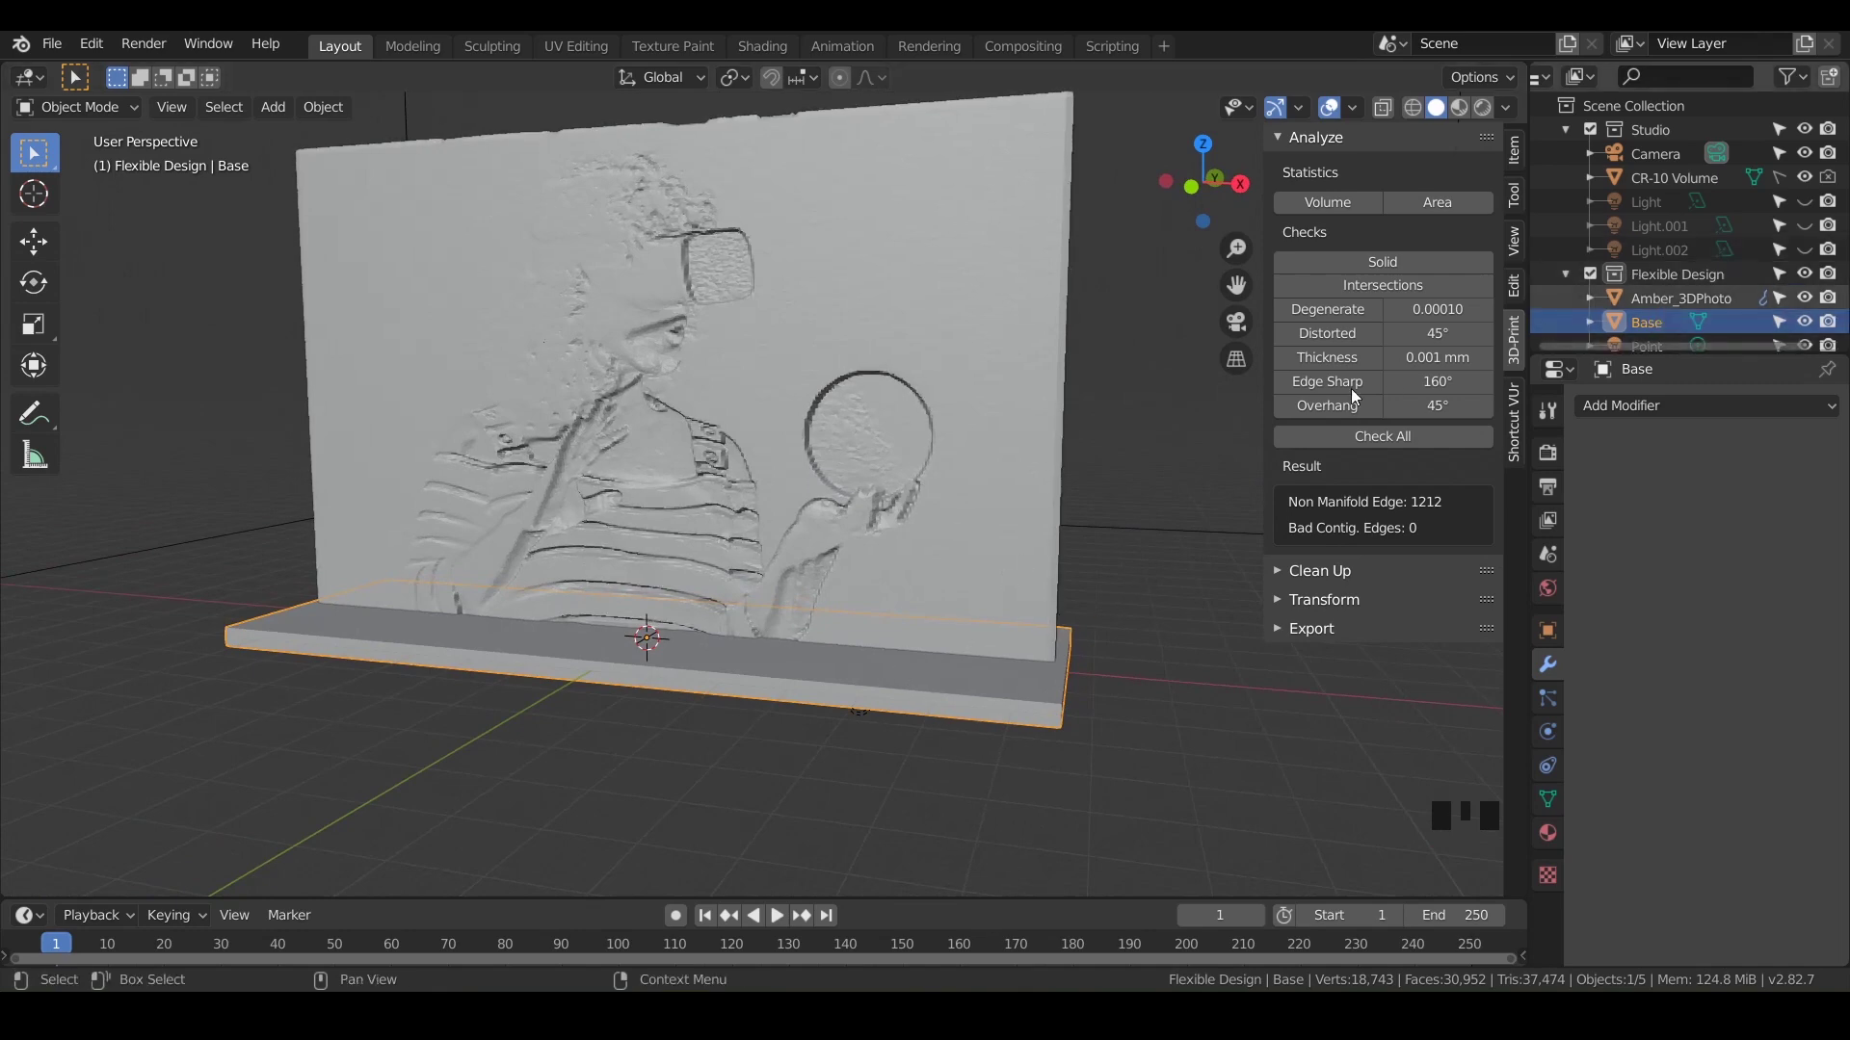
# Select Base, add Amber_3DPhoto as active, and expand the Edit tab's Bool Tool panel
pyautogui.click(1050, 464)
pyautogui.click(1003, 663)
pyautogui.click(990, 543)
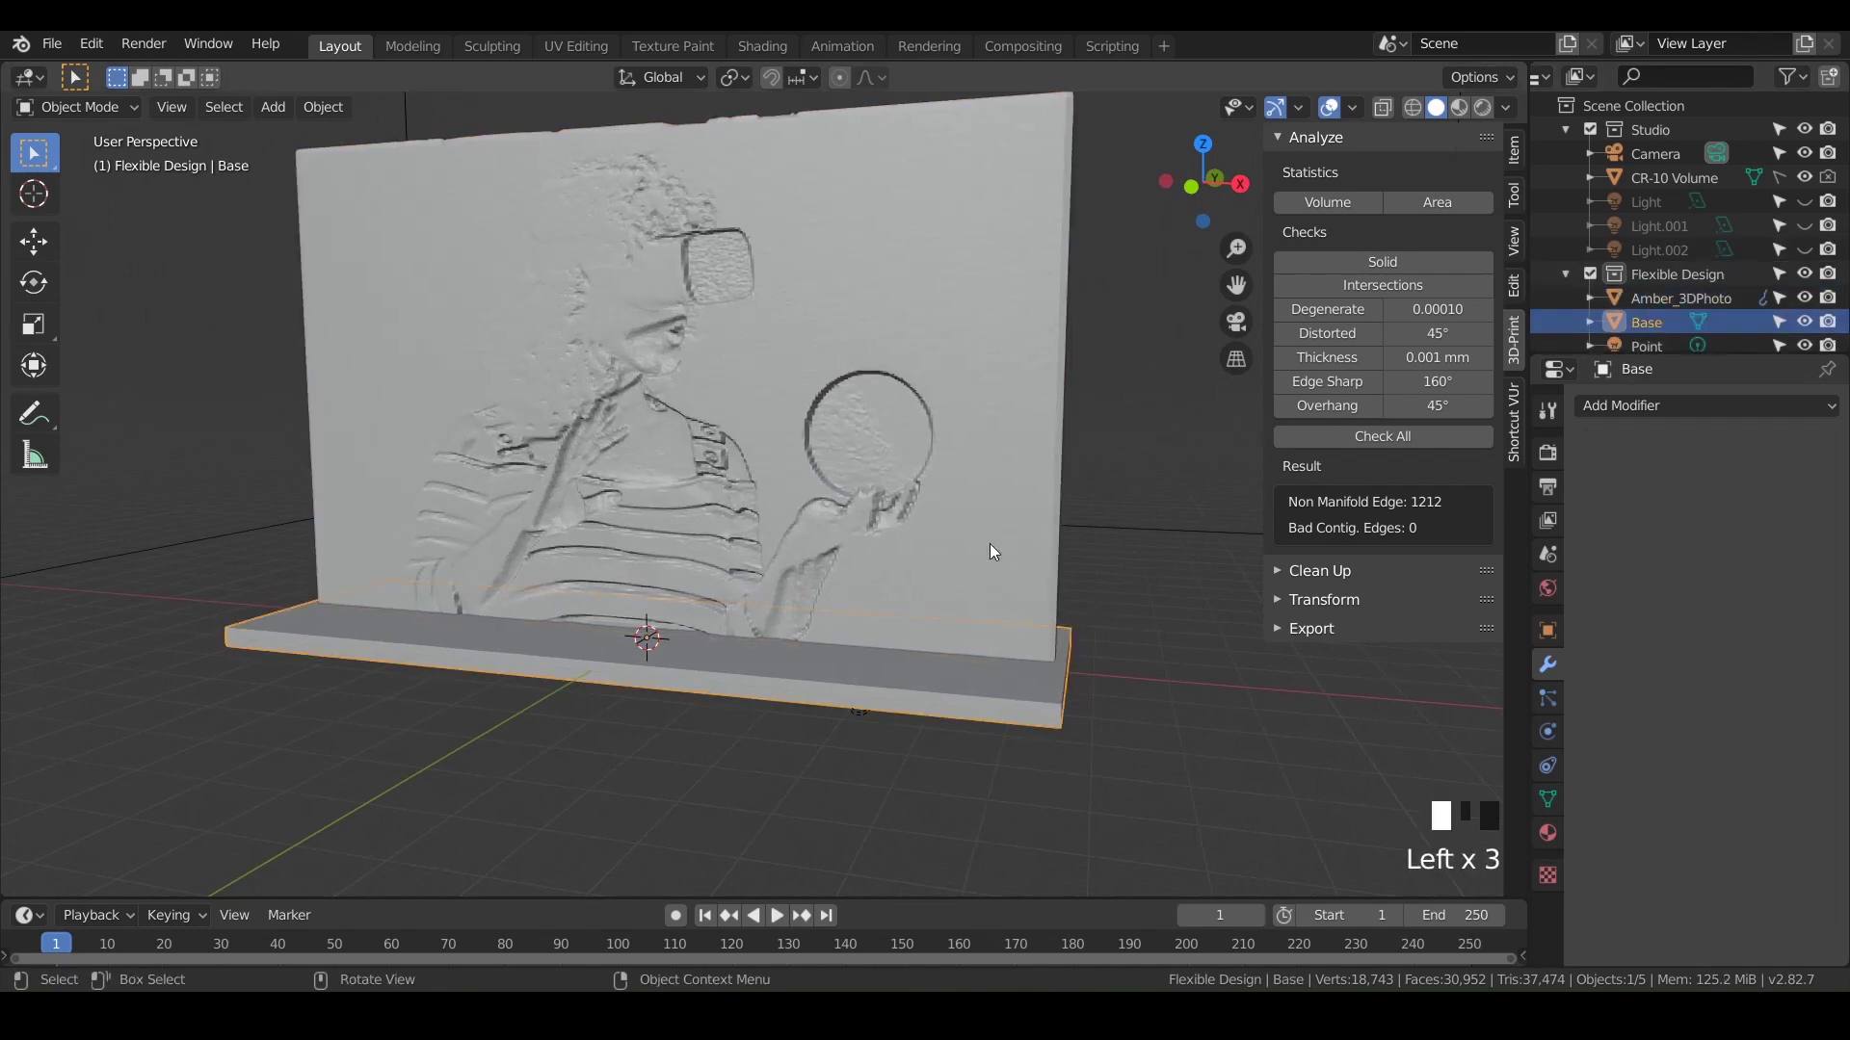
pyautogui.click(989, 713)
pyautogui.click(1019, 526)
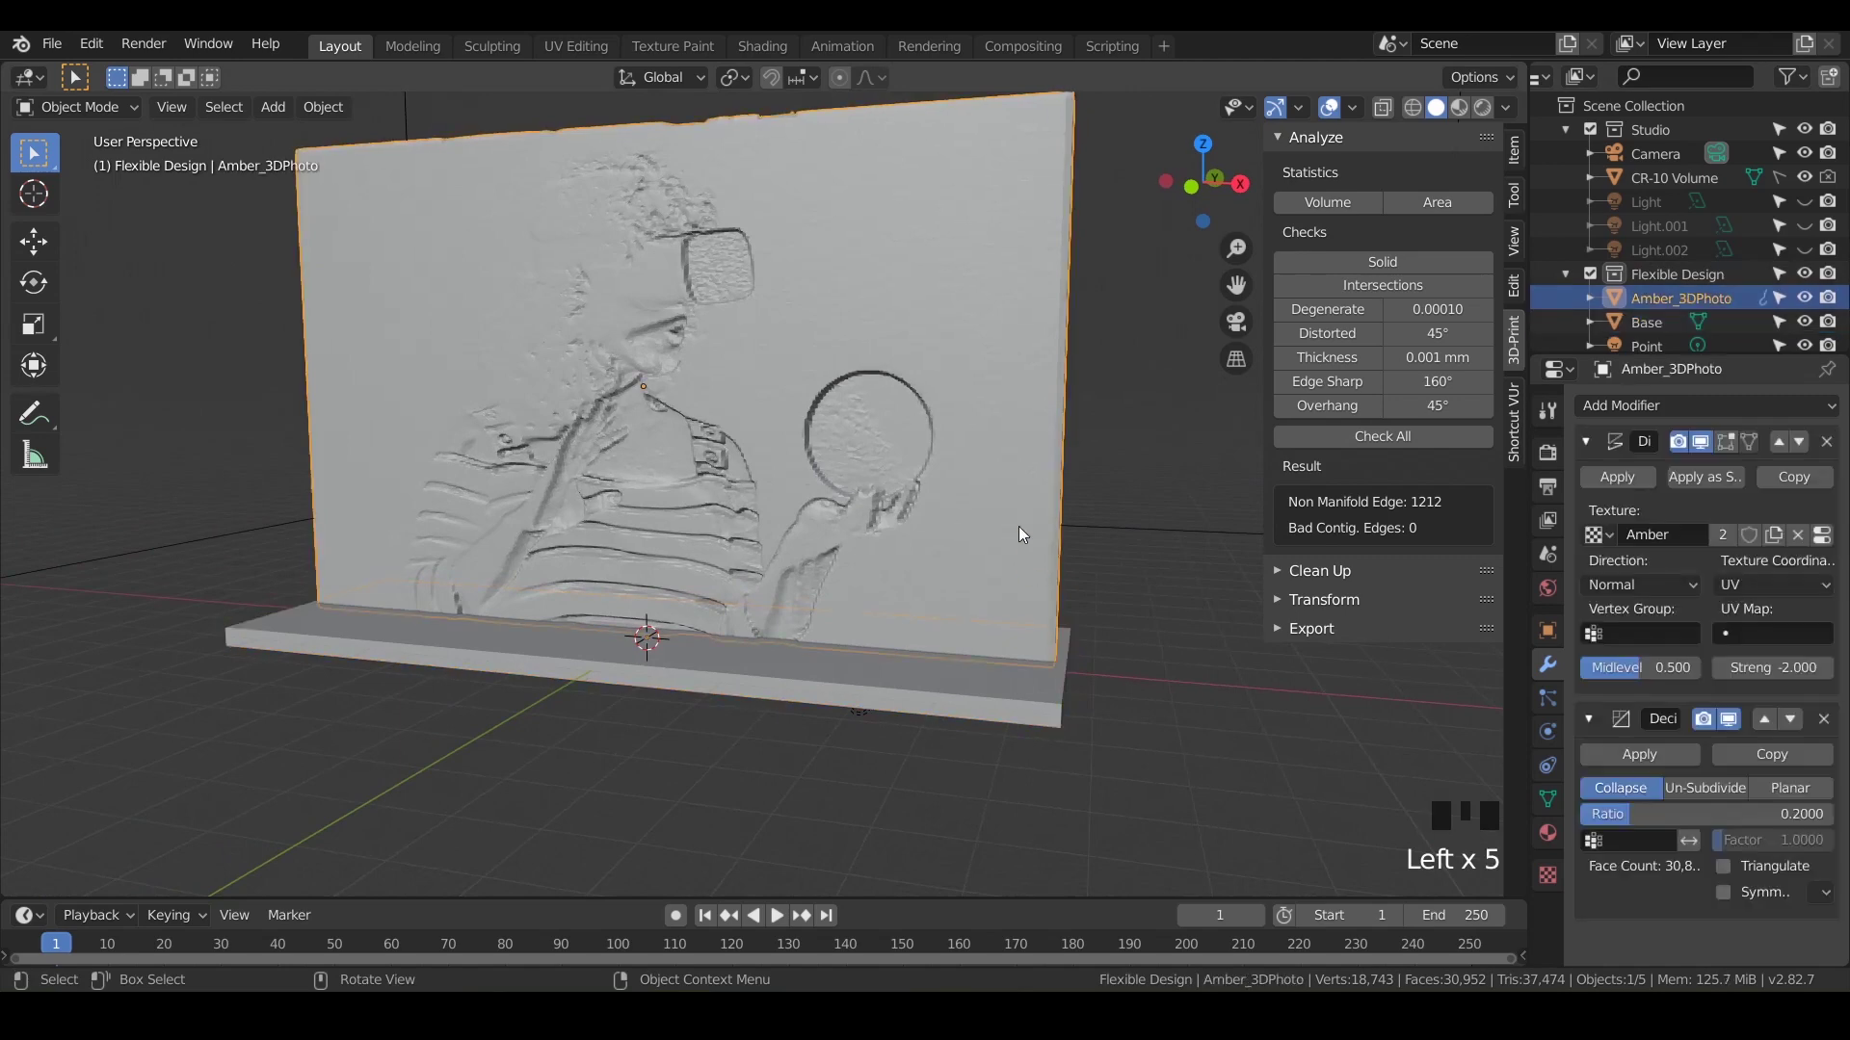
pyautogui.keyDown('shift'); pyautogui.click(1008, 696); pyautogui.keyUp('shift')
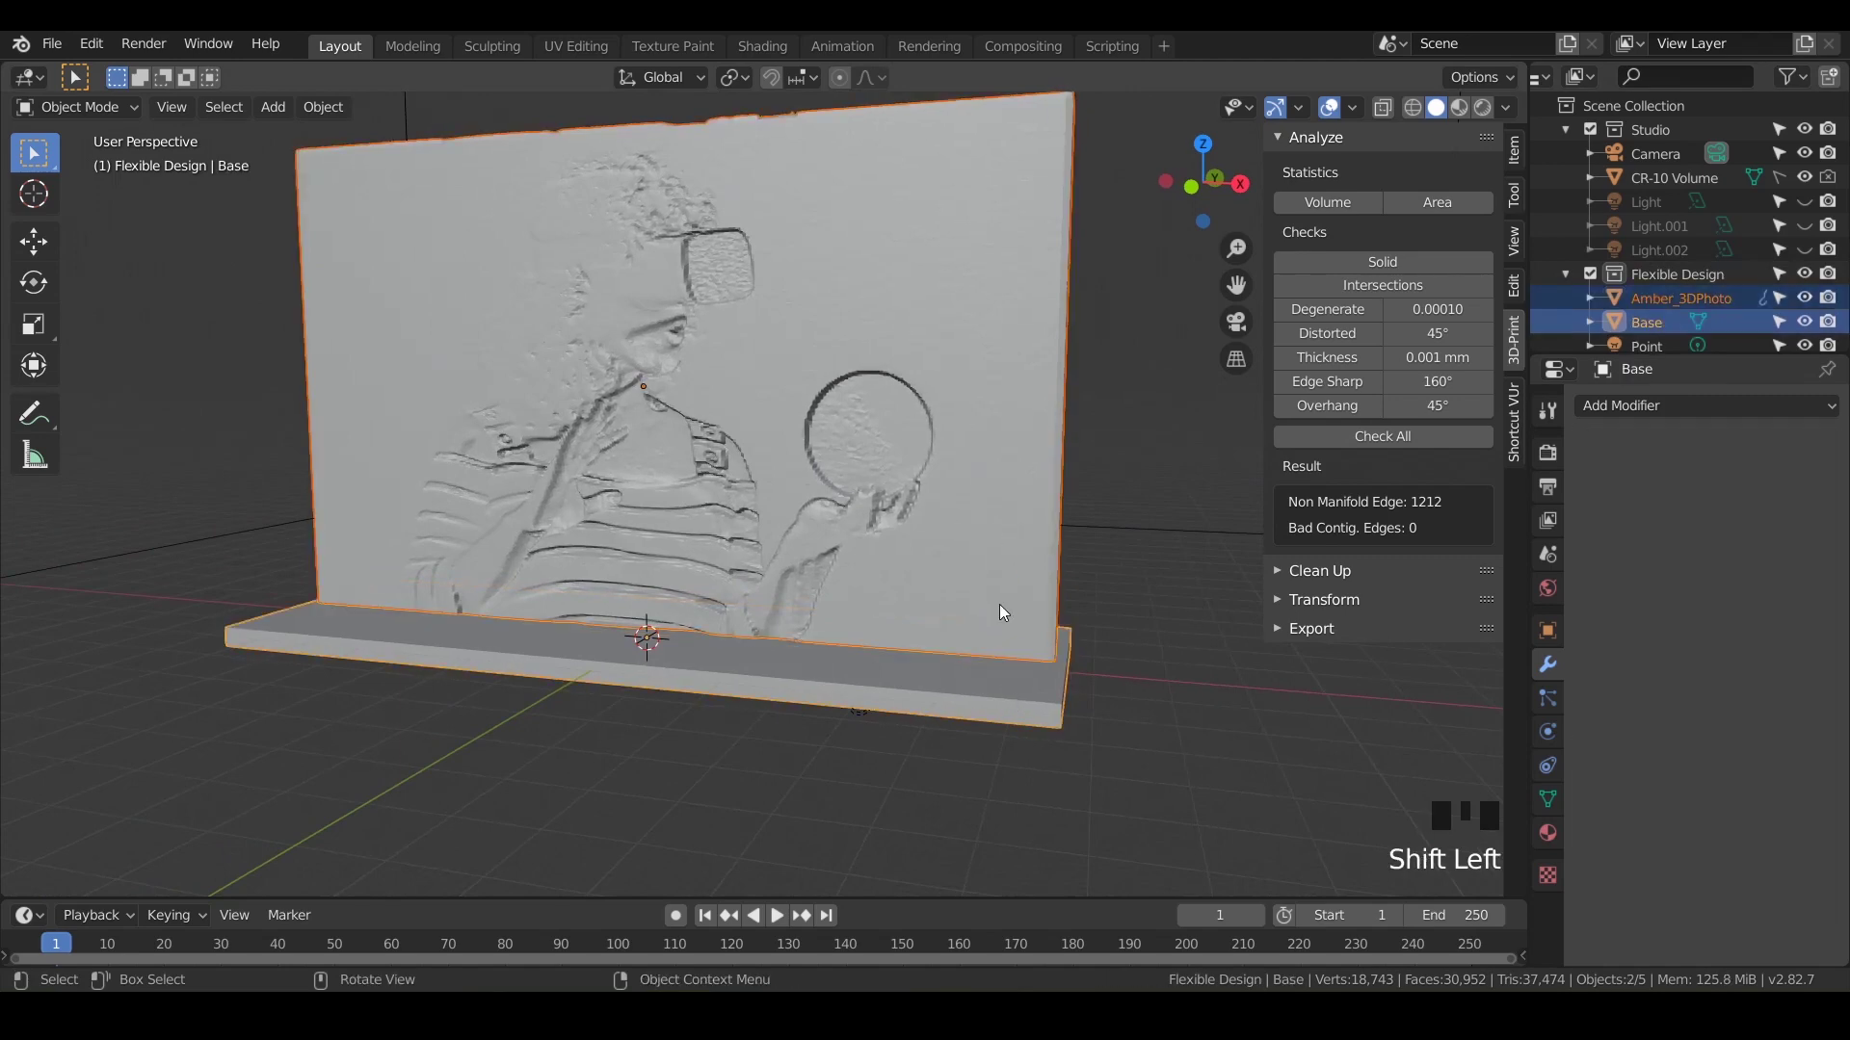
pyautogui.click(998, 604)
pyautogui.click(1009, 703)
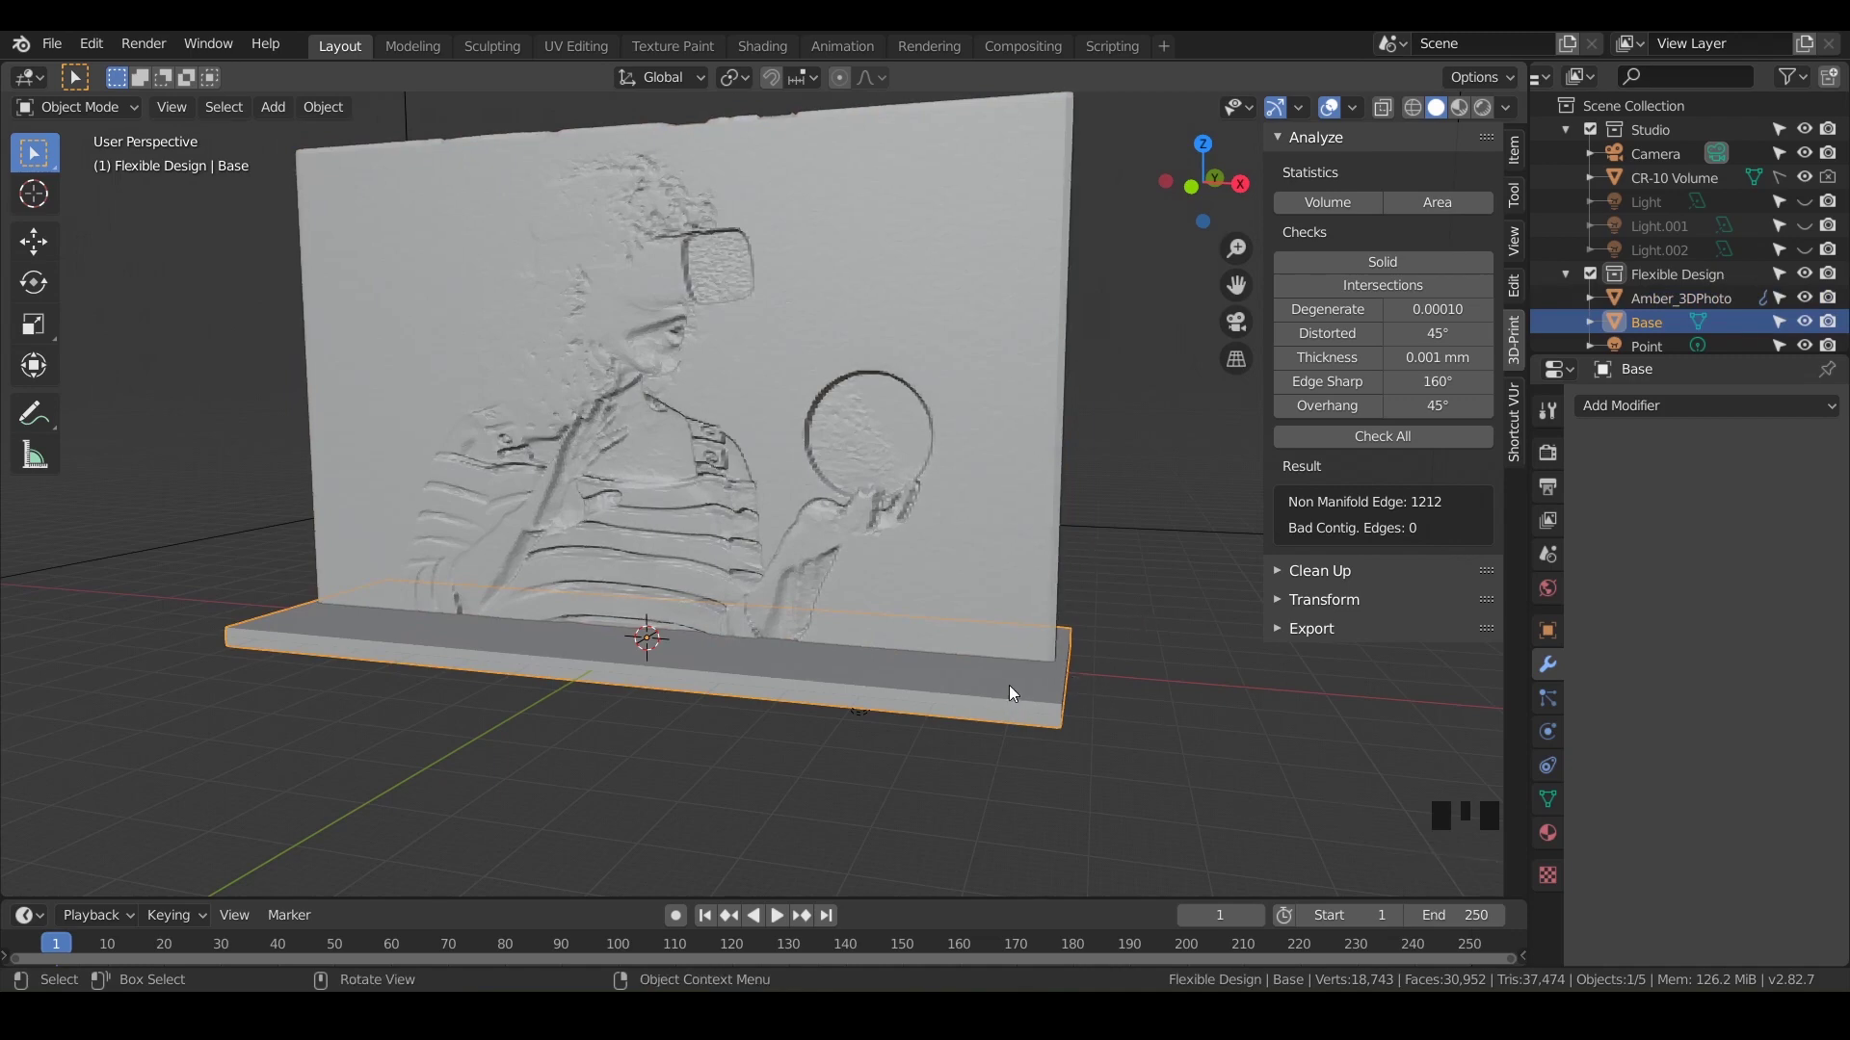
pyautogui.keyDown('shift'); pyautogui.click(990, 517); pyautogui.keyUp('shift')
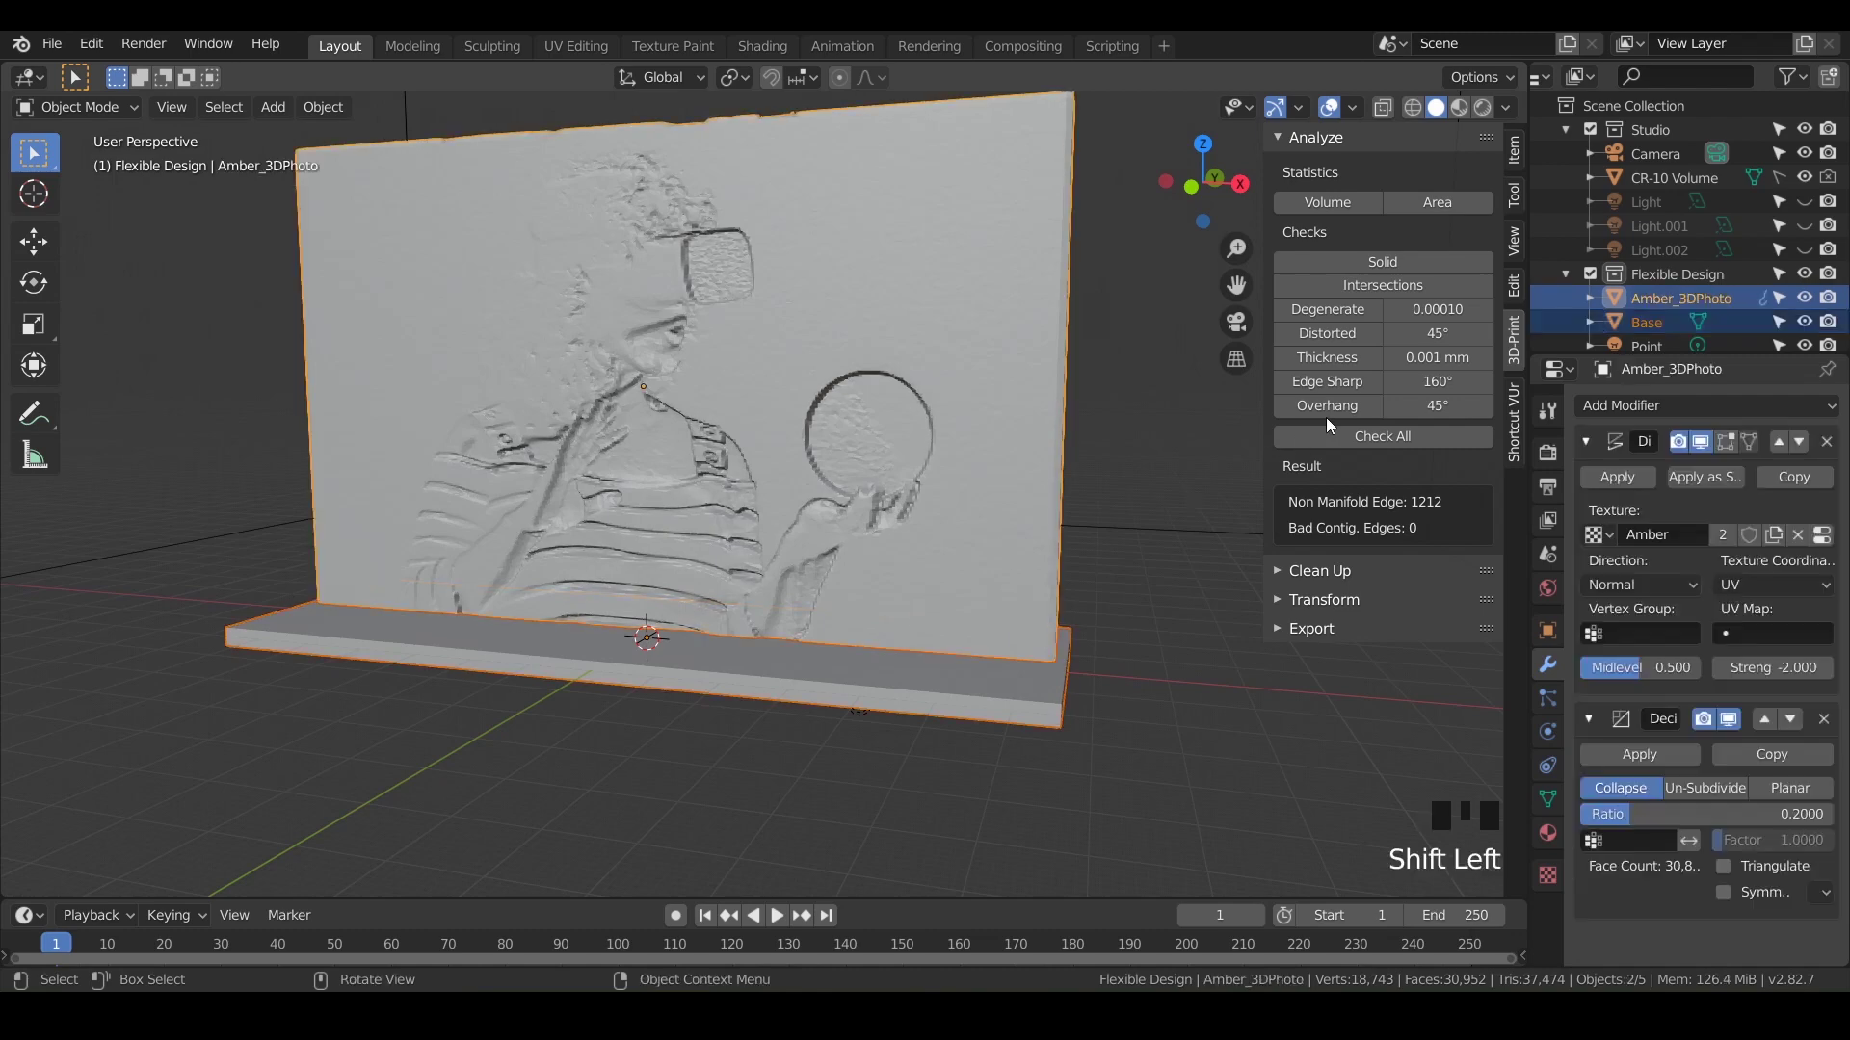
pyautogui.click(1515, 287)
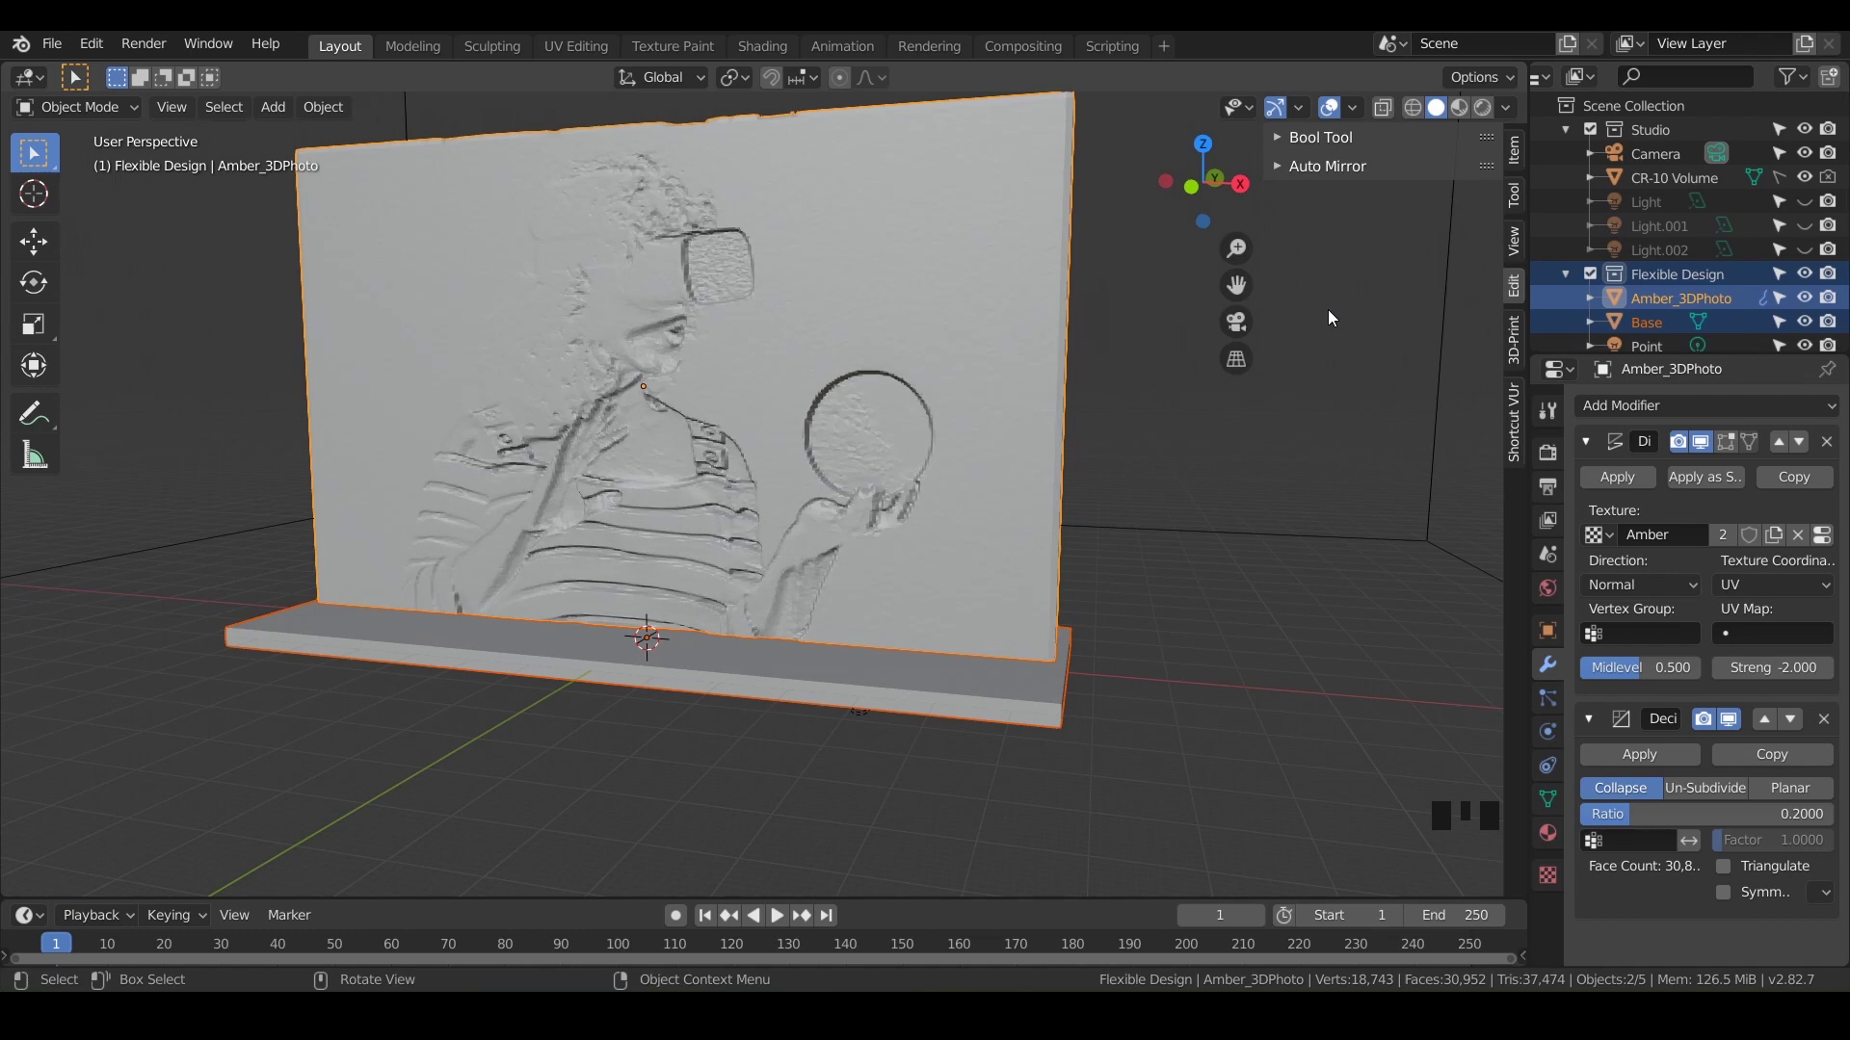
pyautogui.click(1277, 137)
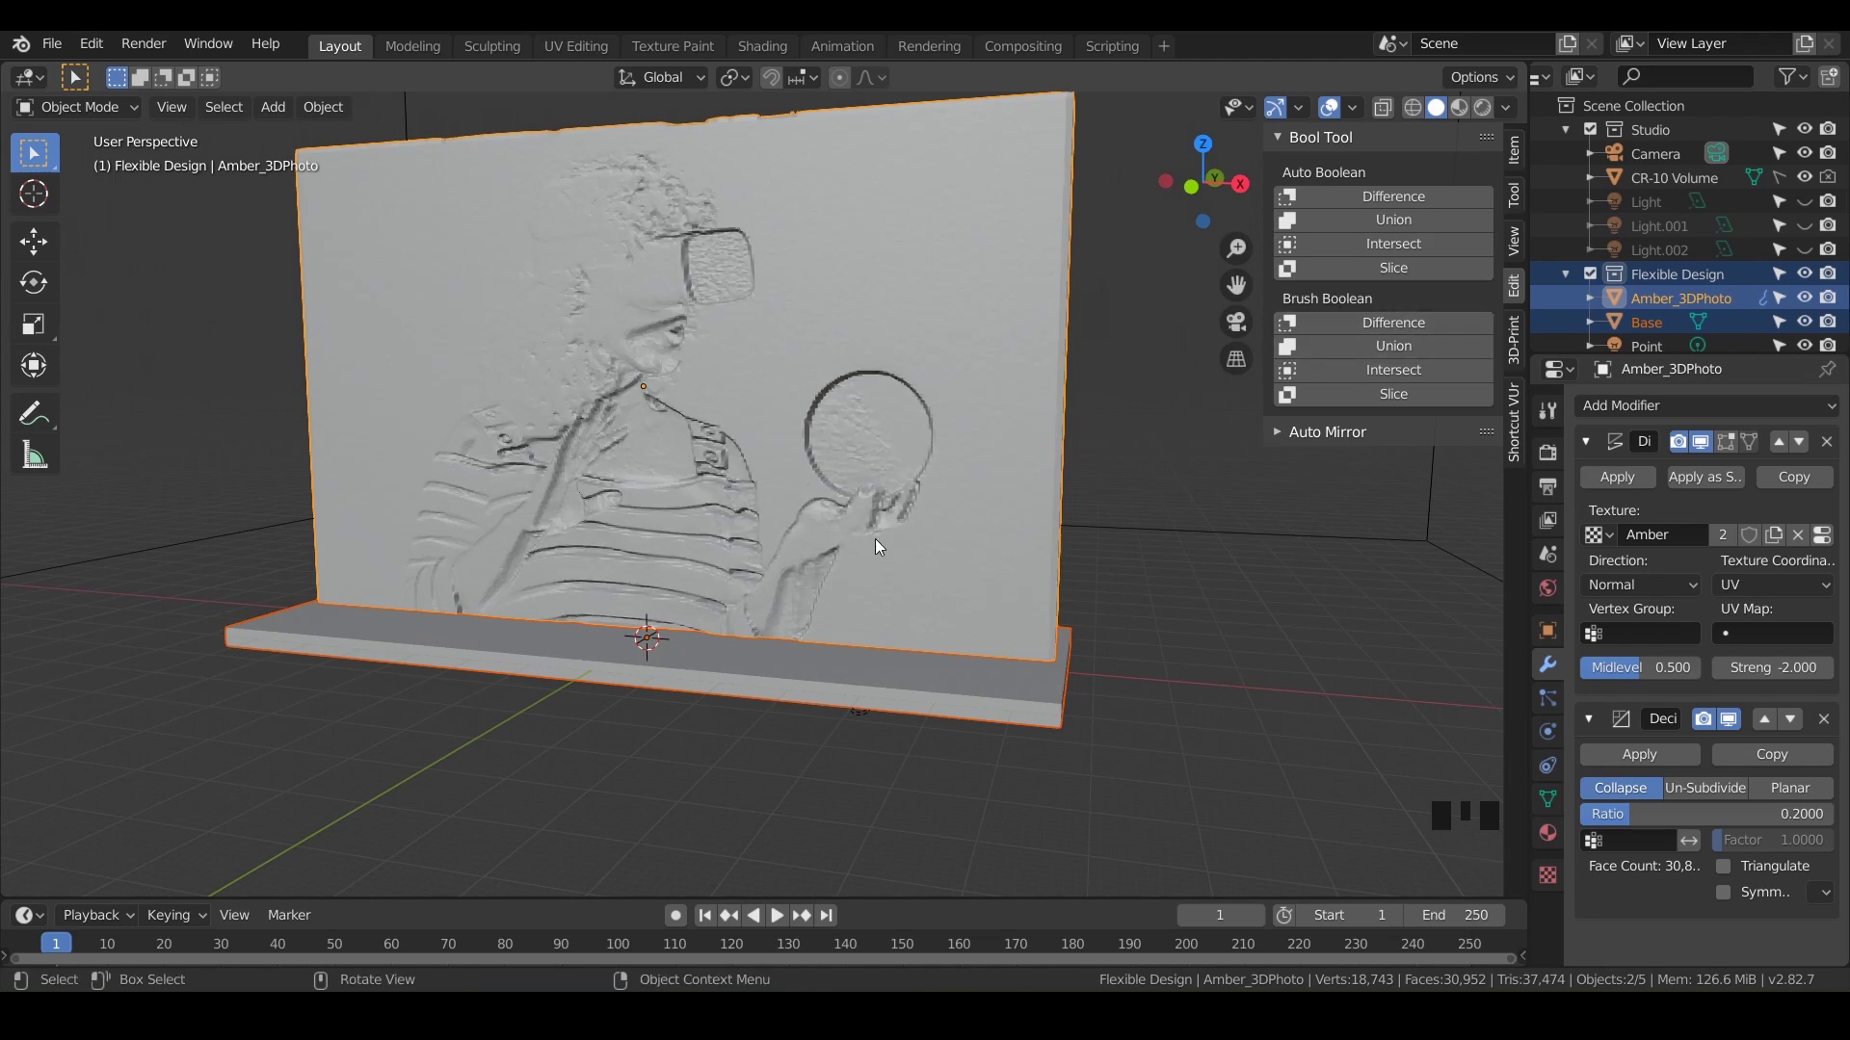
# Union the Base slab into the relief with Bool Tool's Ctrl+Numpad Plus, then deselect Base
pyautogui.press('ctrl')
pyautogui.press('ctrl+KP_Add')
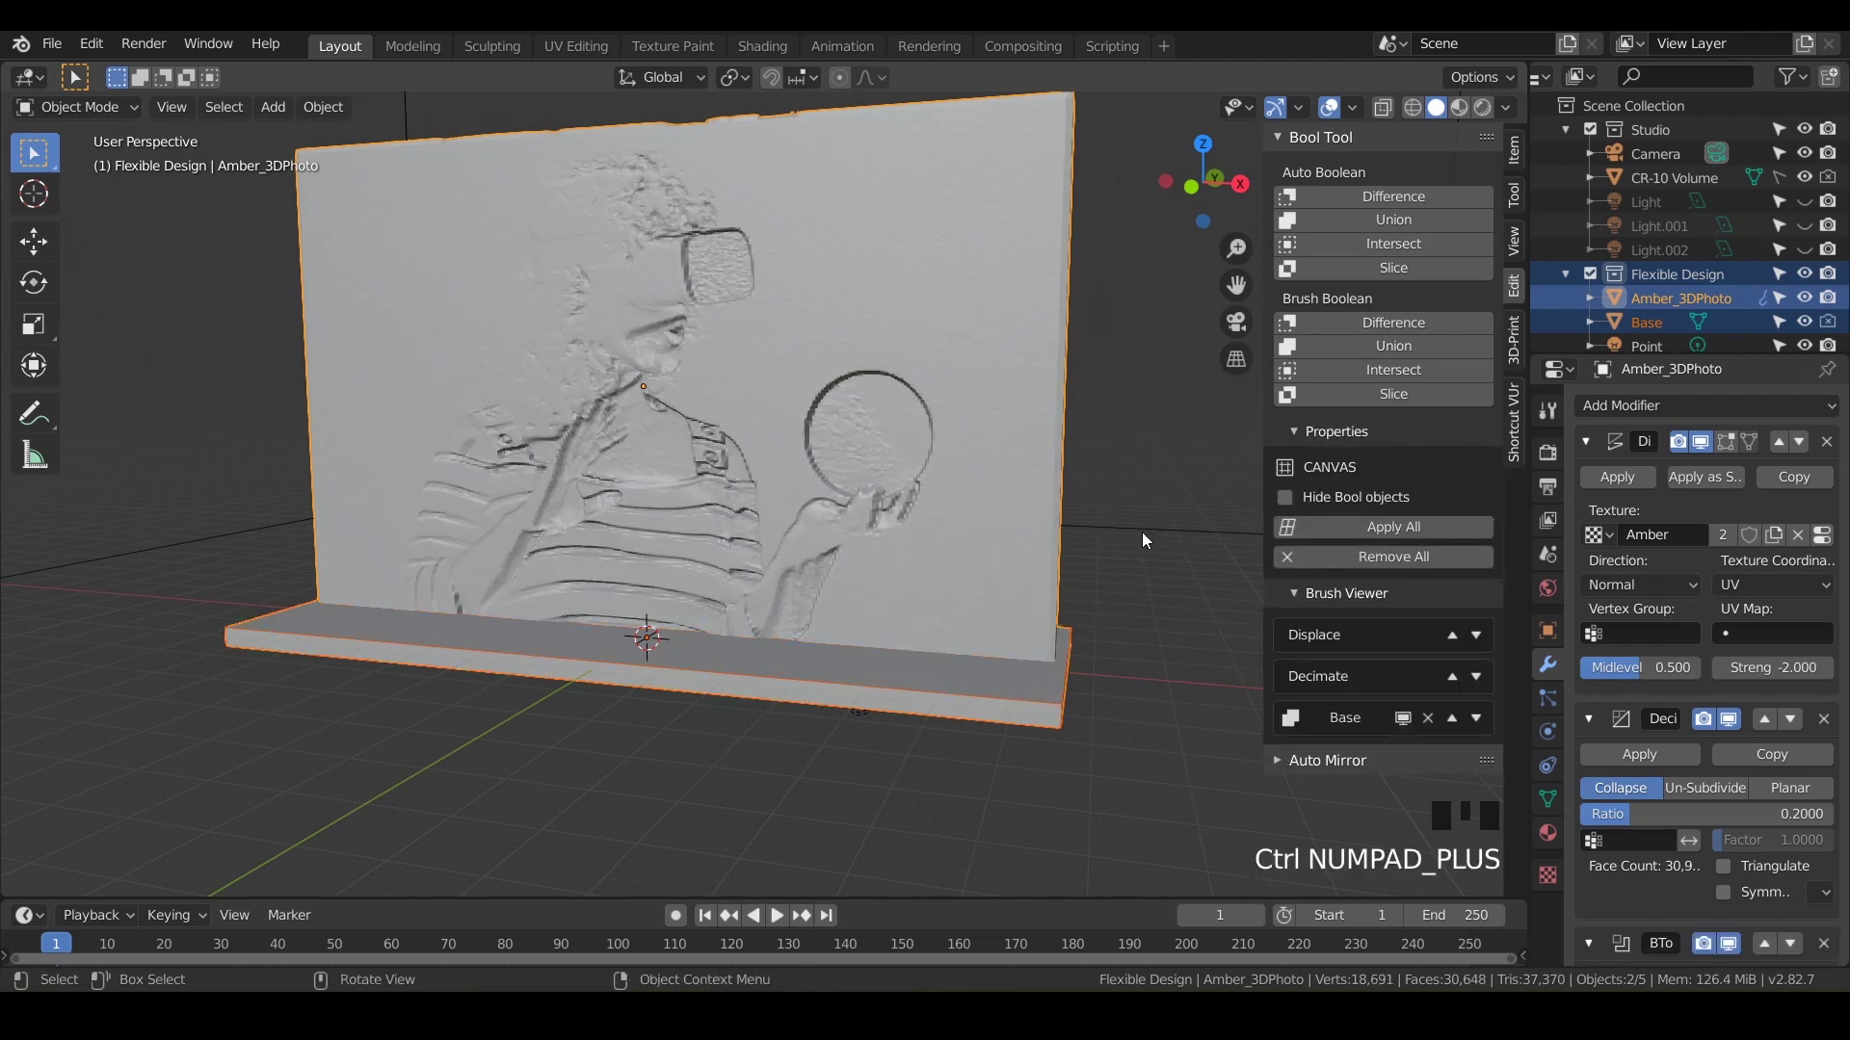
pyautogui.click(975, 597)
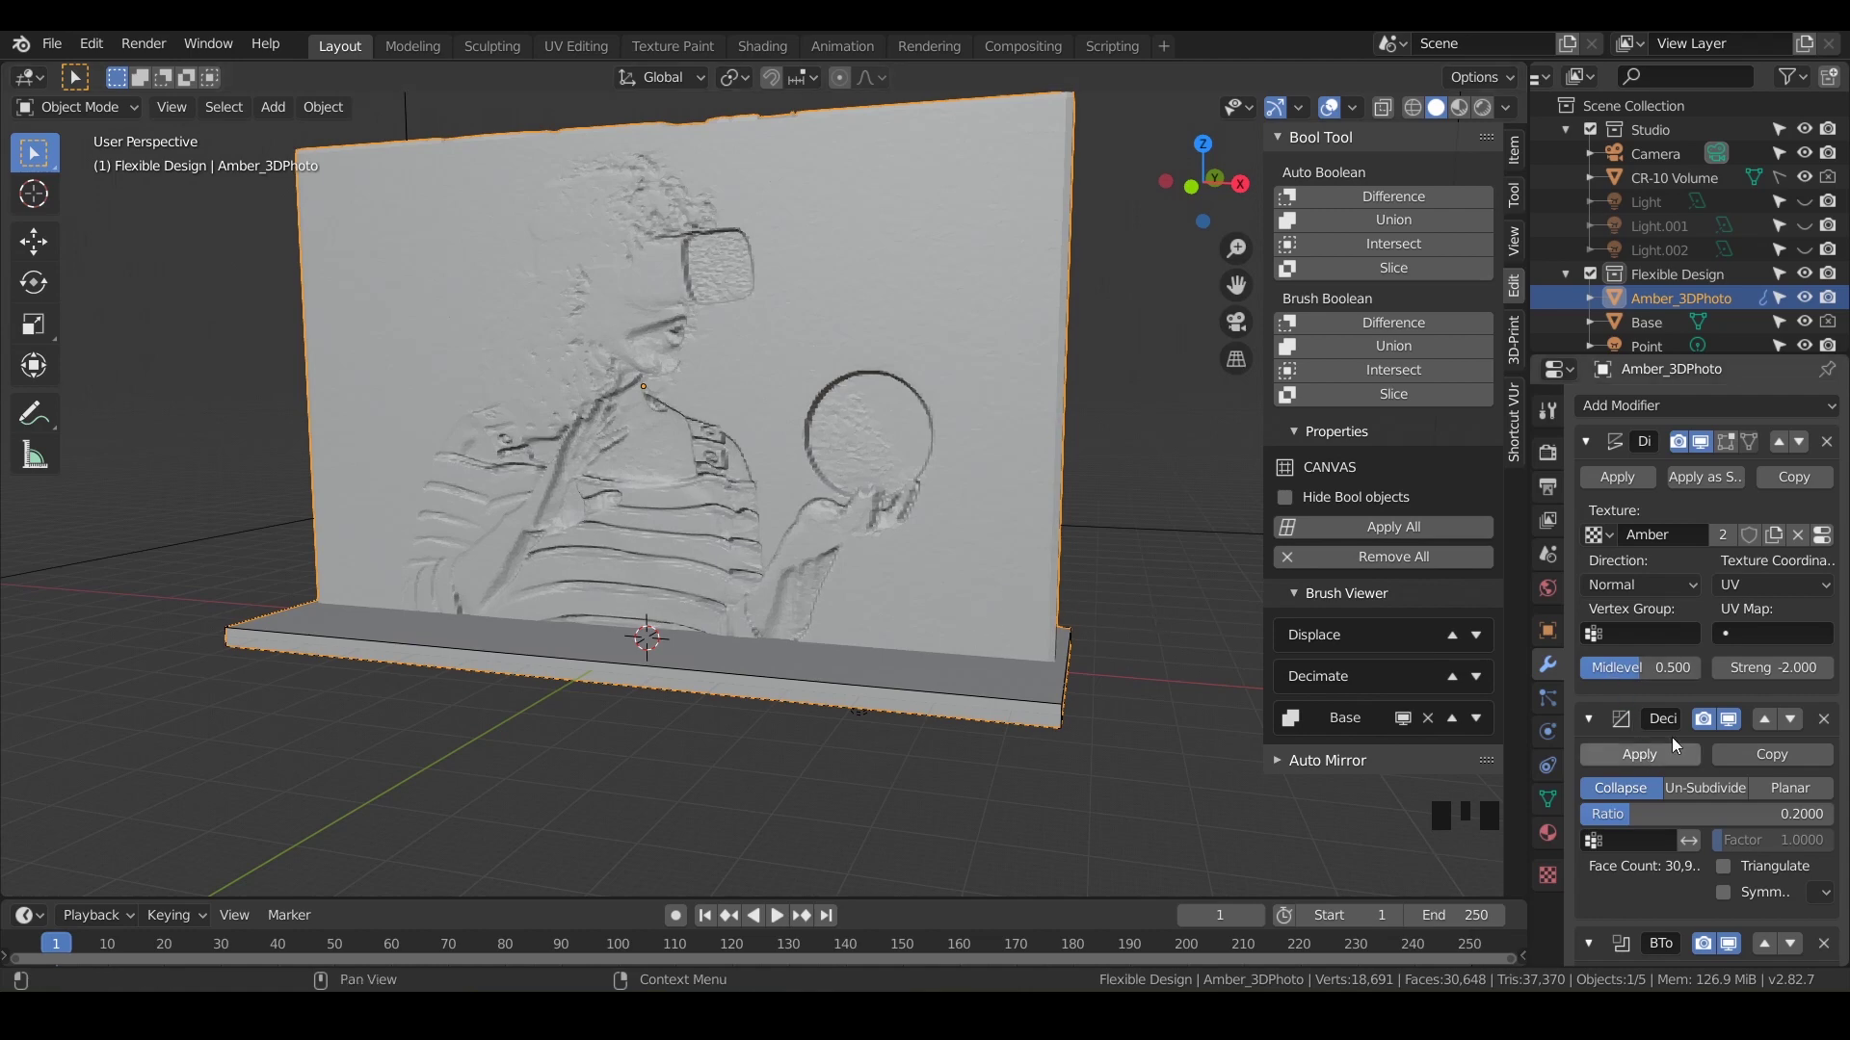
# Collapse the Displace, Decimate and BTo modifier panels, then toggle Displace open and shut
pyautogui.click(1586, 443)
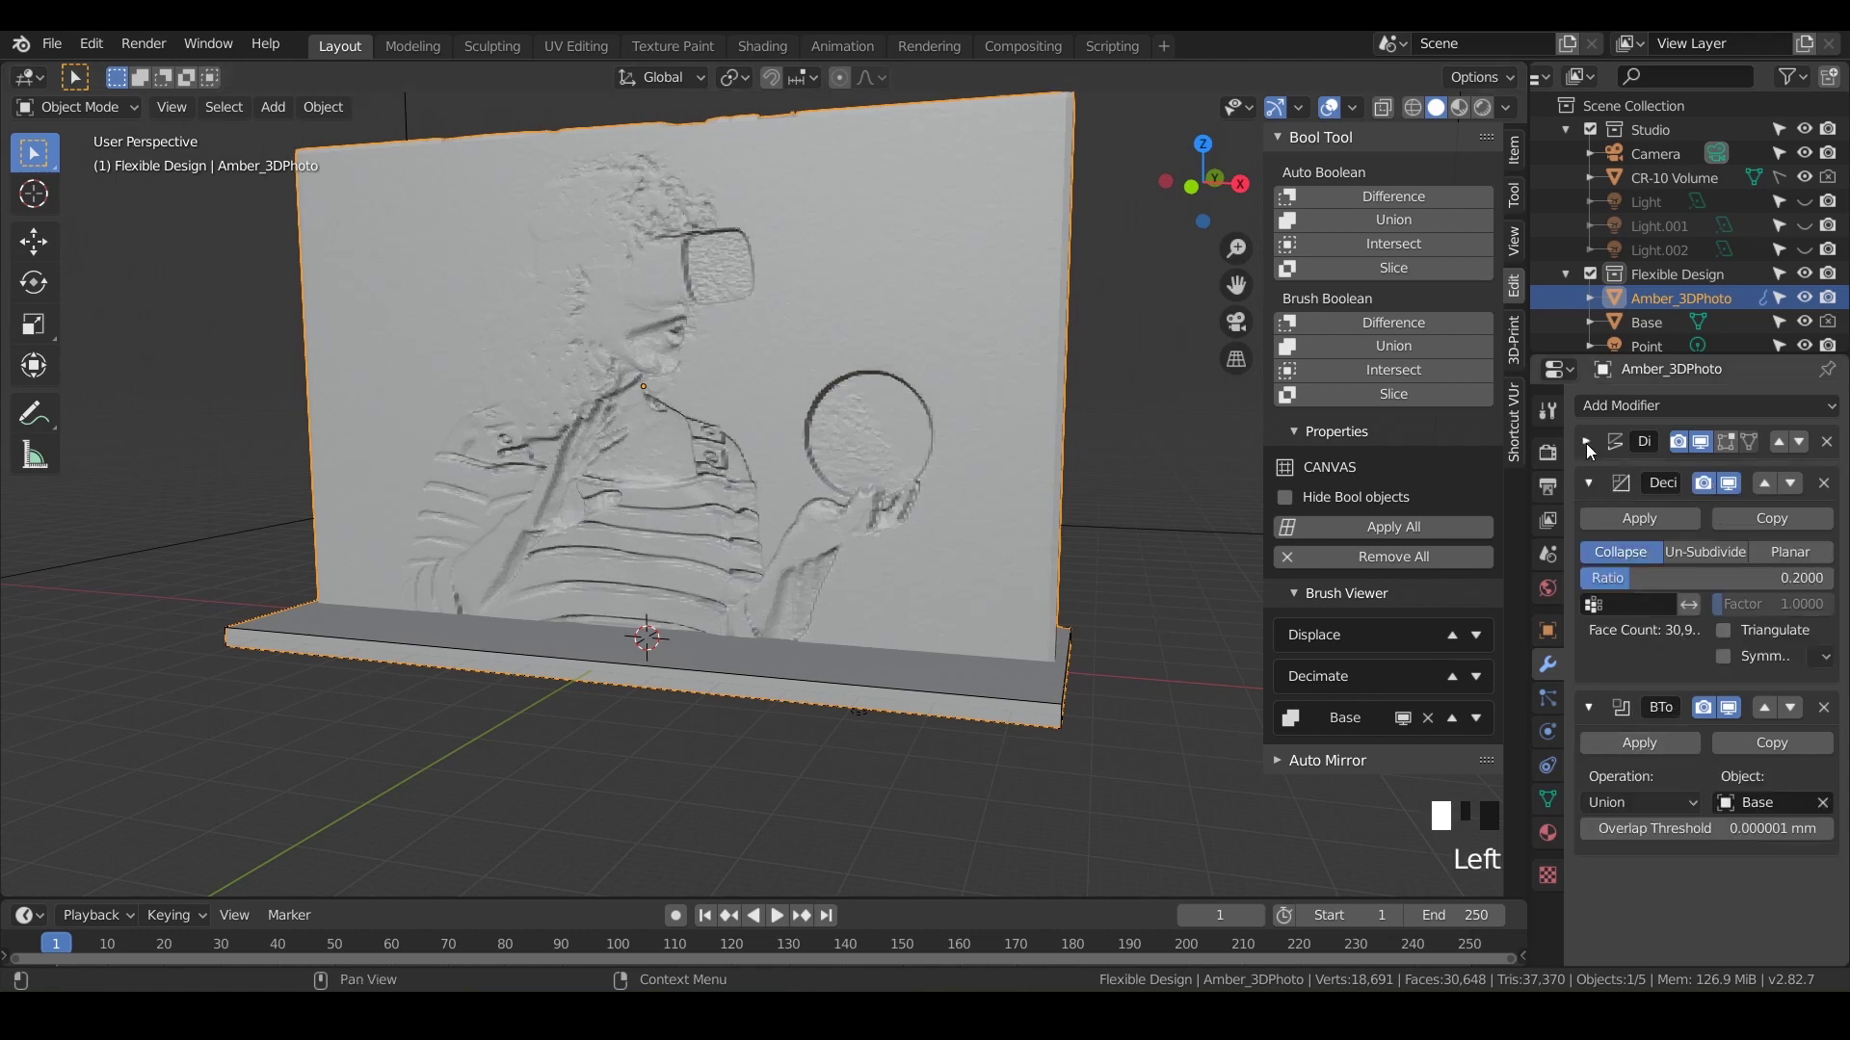
pyautogui.click(1587, 482)
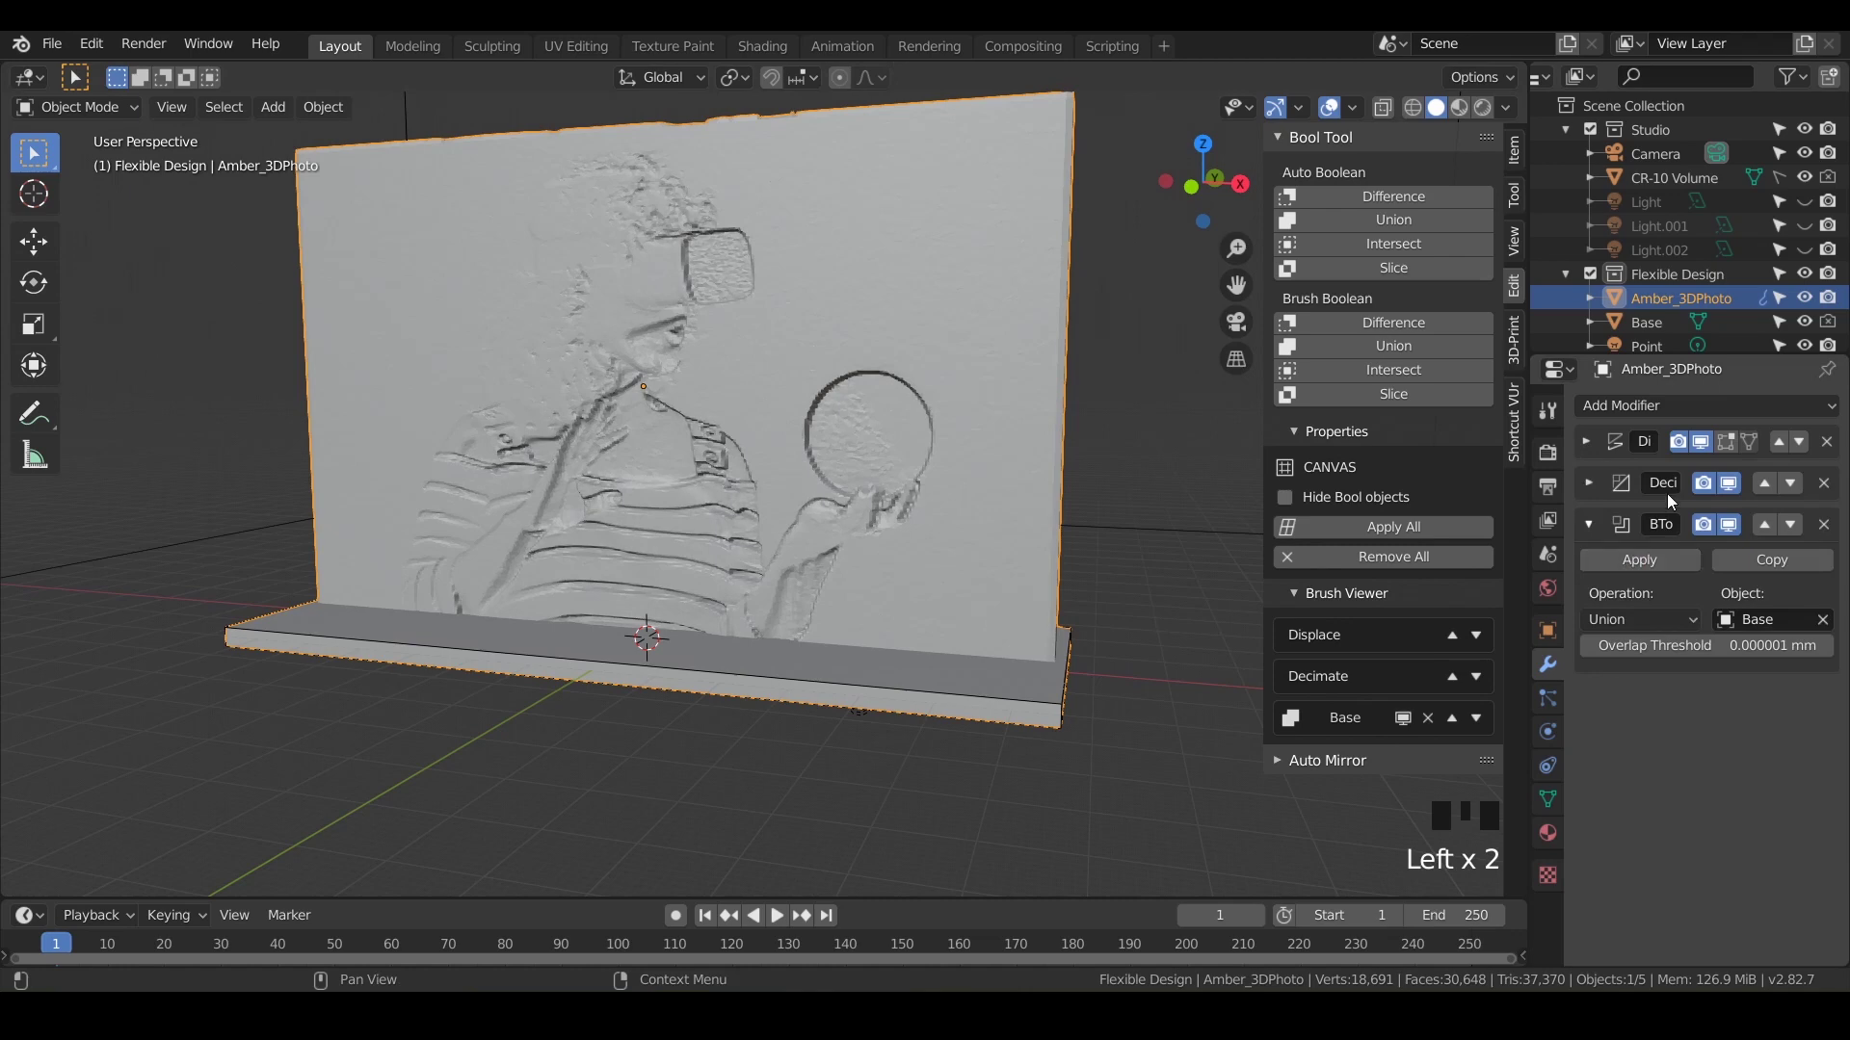
pyautogui.click(1587, 524)
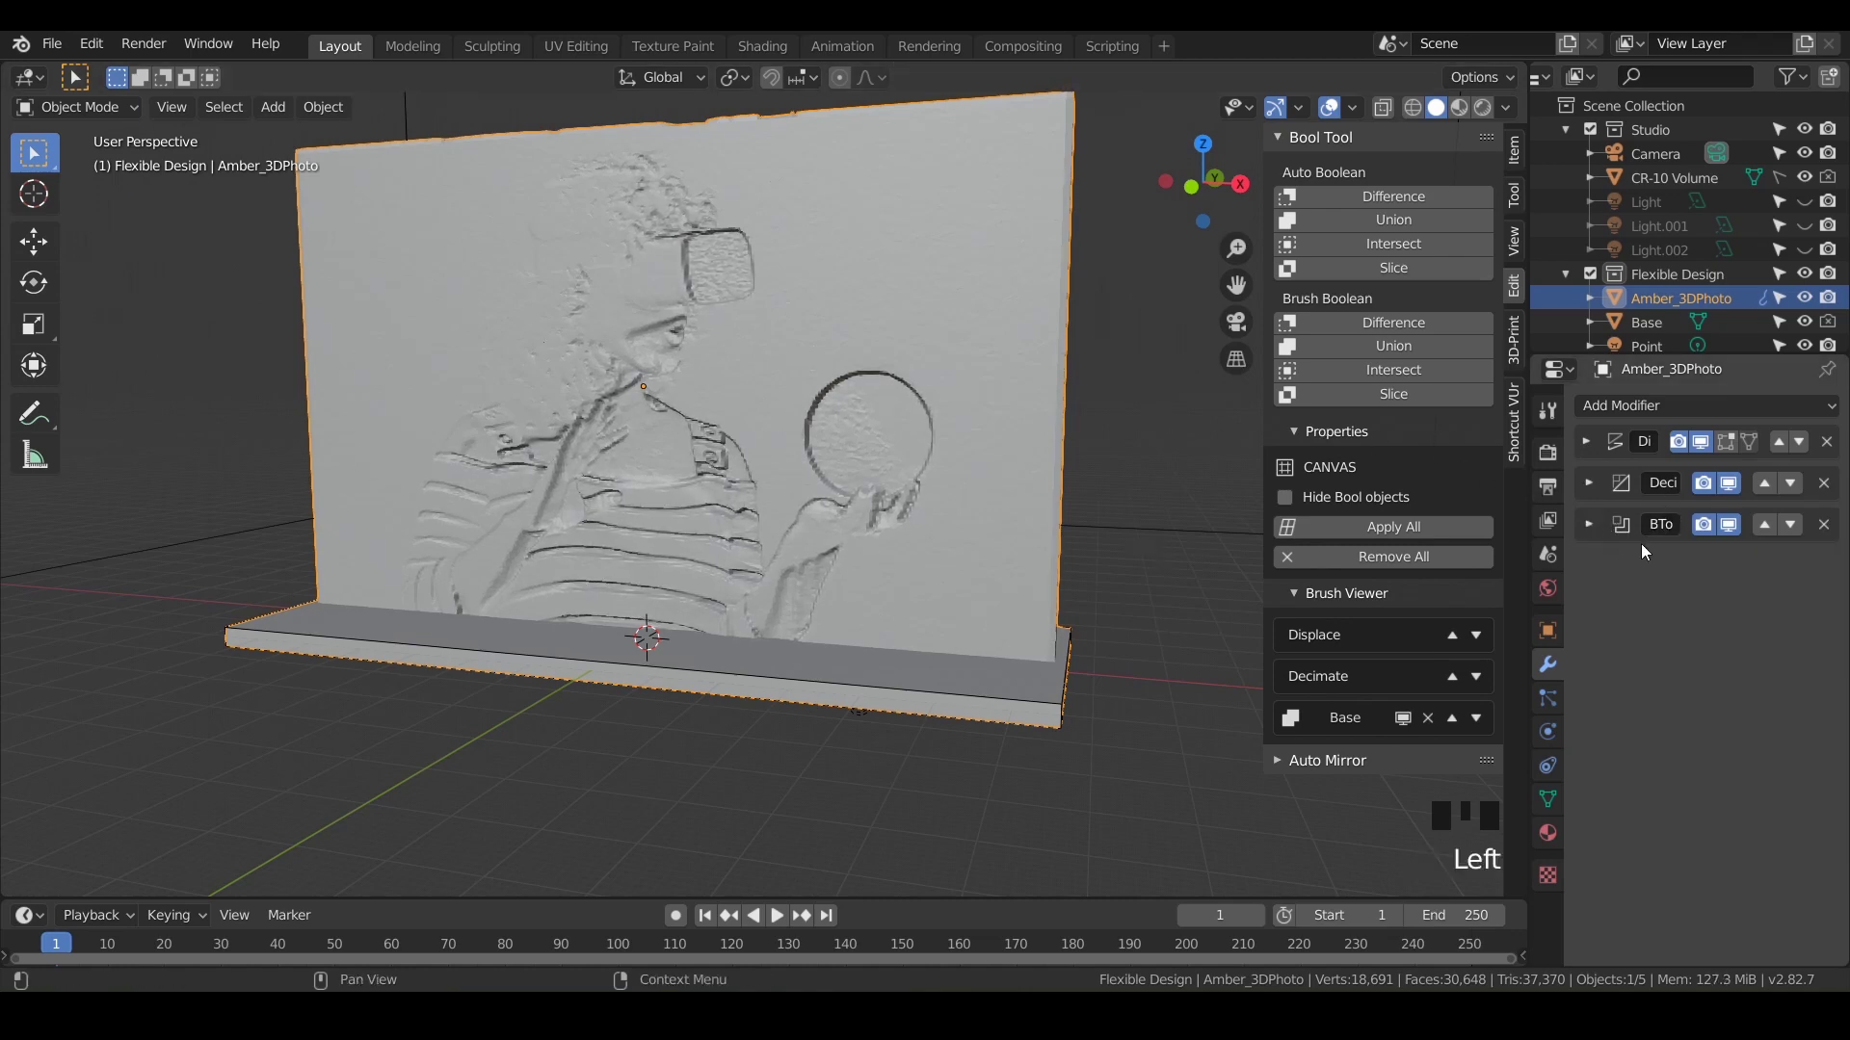
pyautogui.click(1585, 441)
pyautogui.click(1585, 441)
pyautogui.click(1585, 441)
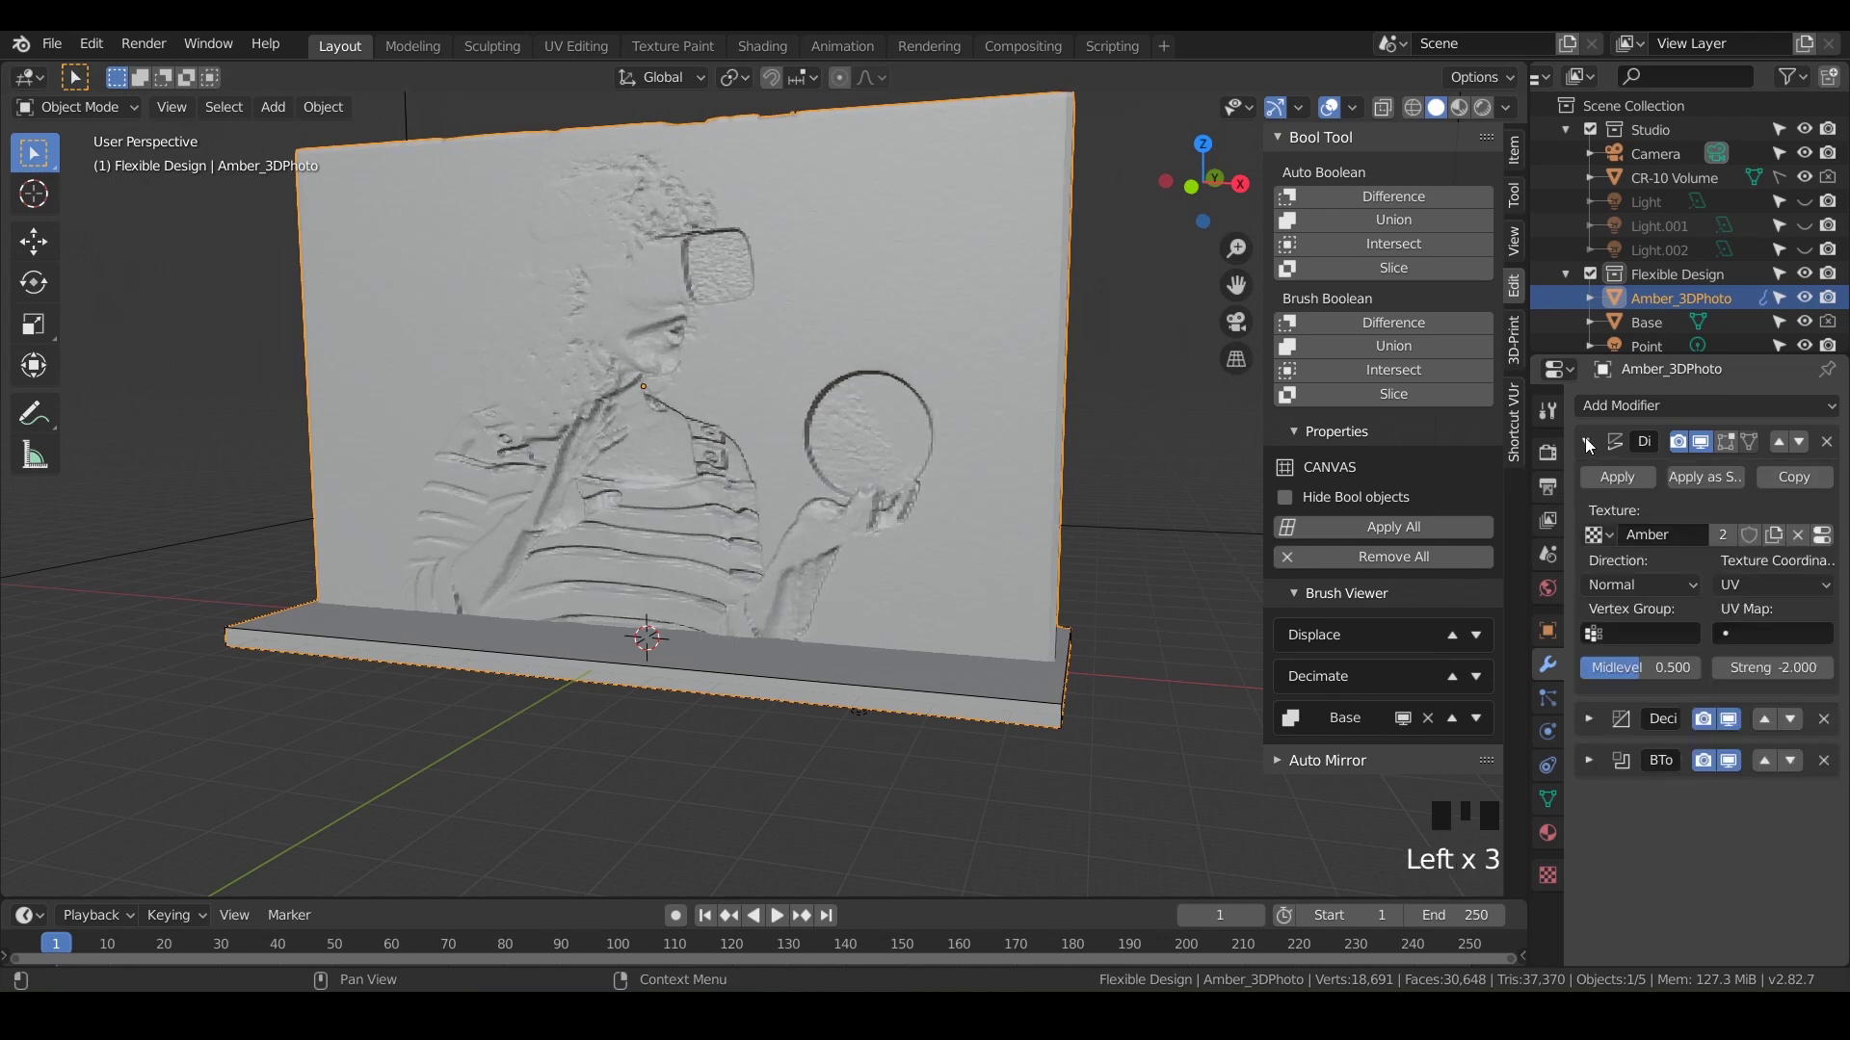
pyautogui.click(1586, 438)
pyautogui.click(1586, 438)
pyautogui.click(1586, 443)
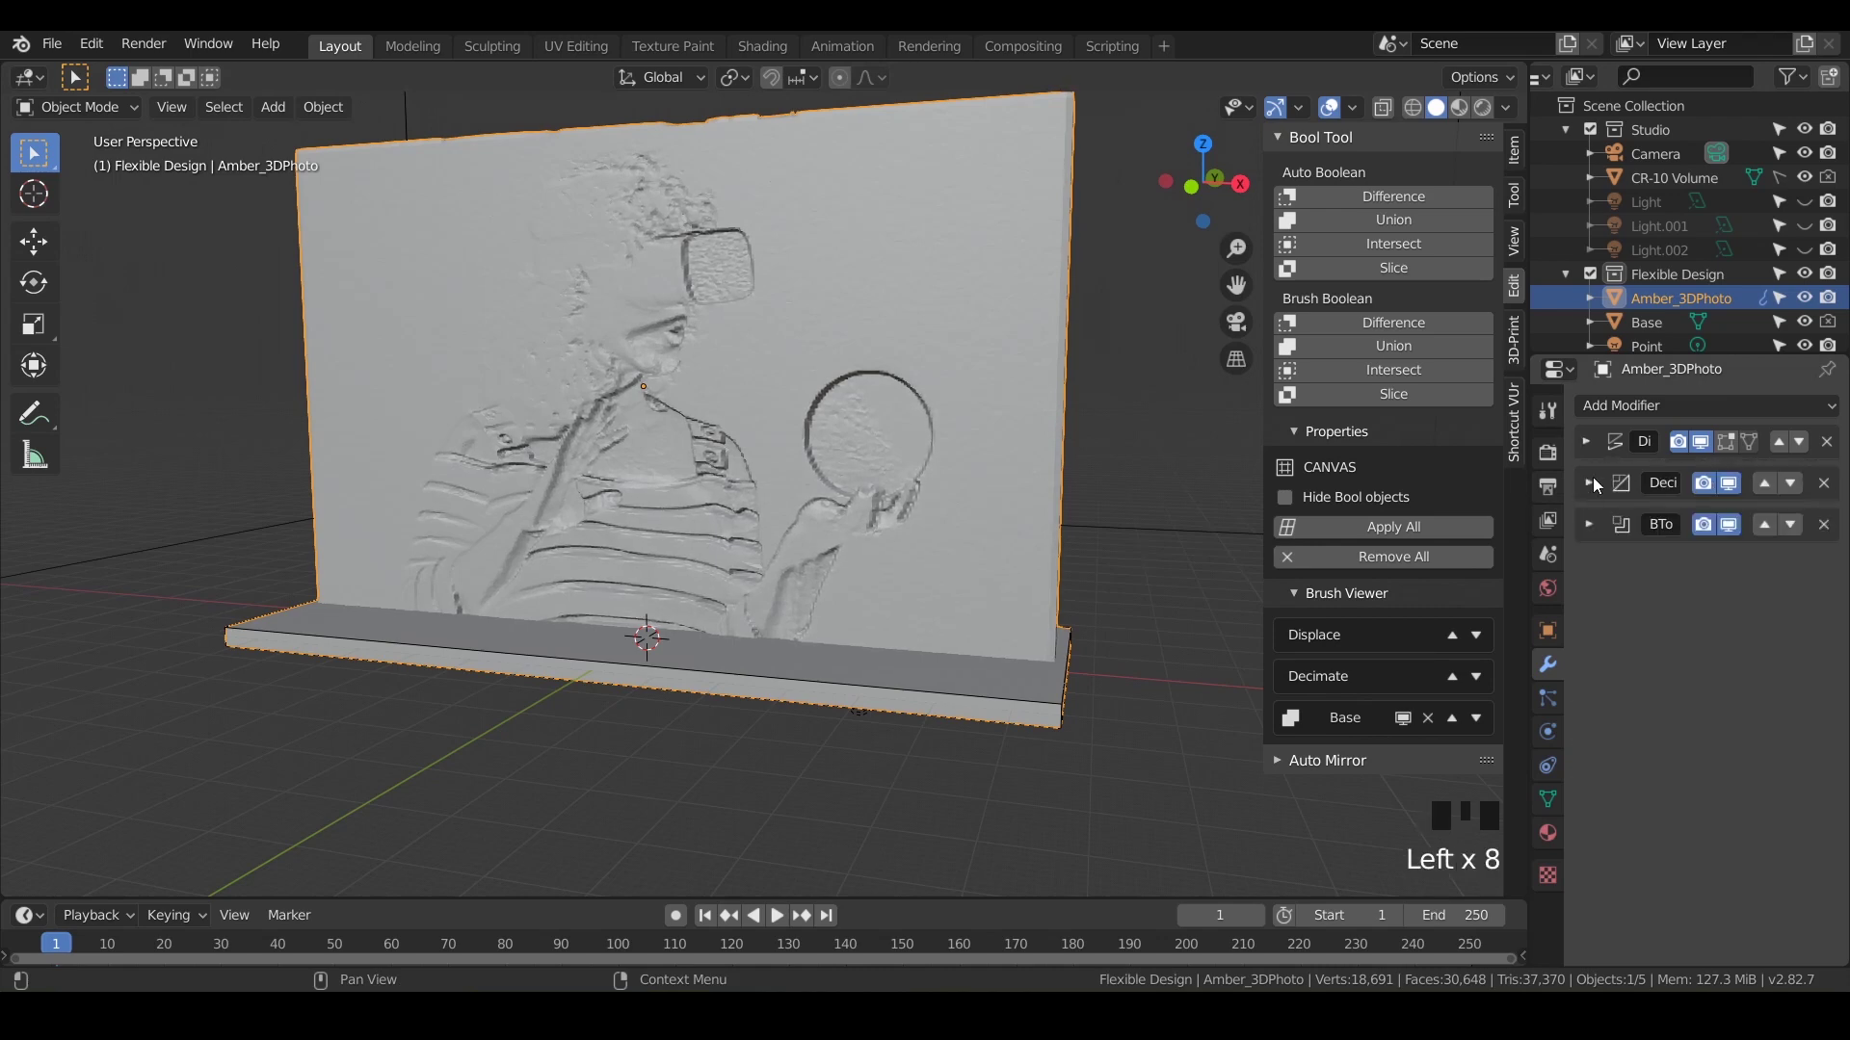
# Toggle the Decimate and BTo panels again, leaving all three modifiers collapsed
pyautogui.click(1589, 482)
pyautogui.click(1588, 484)
pyautogui.click(1589, 524)
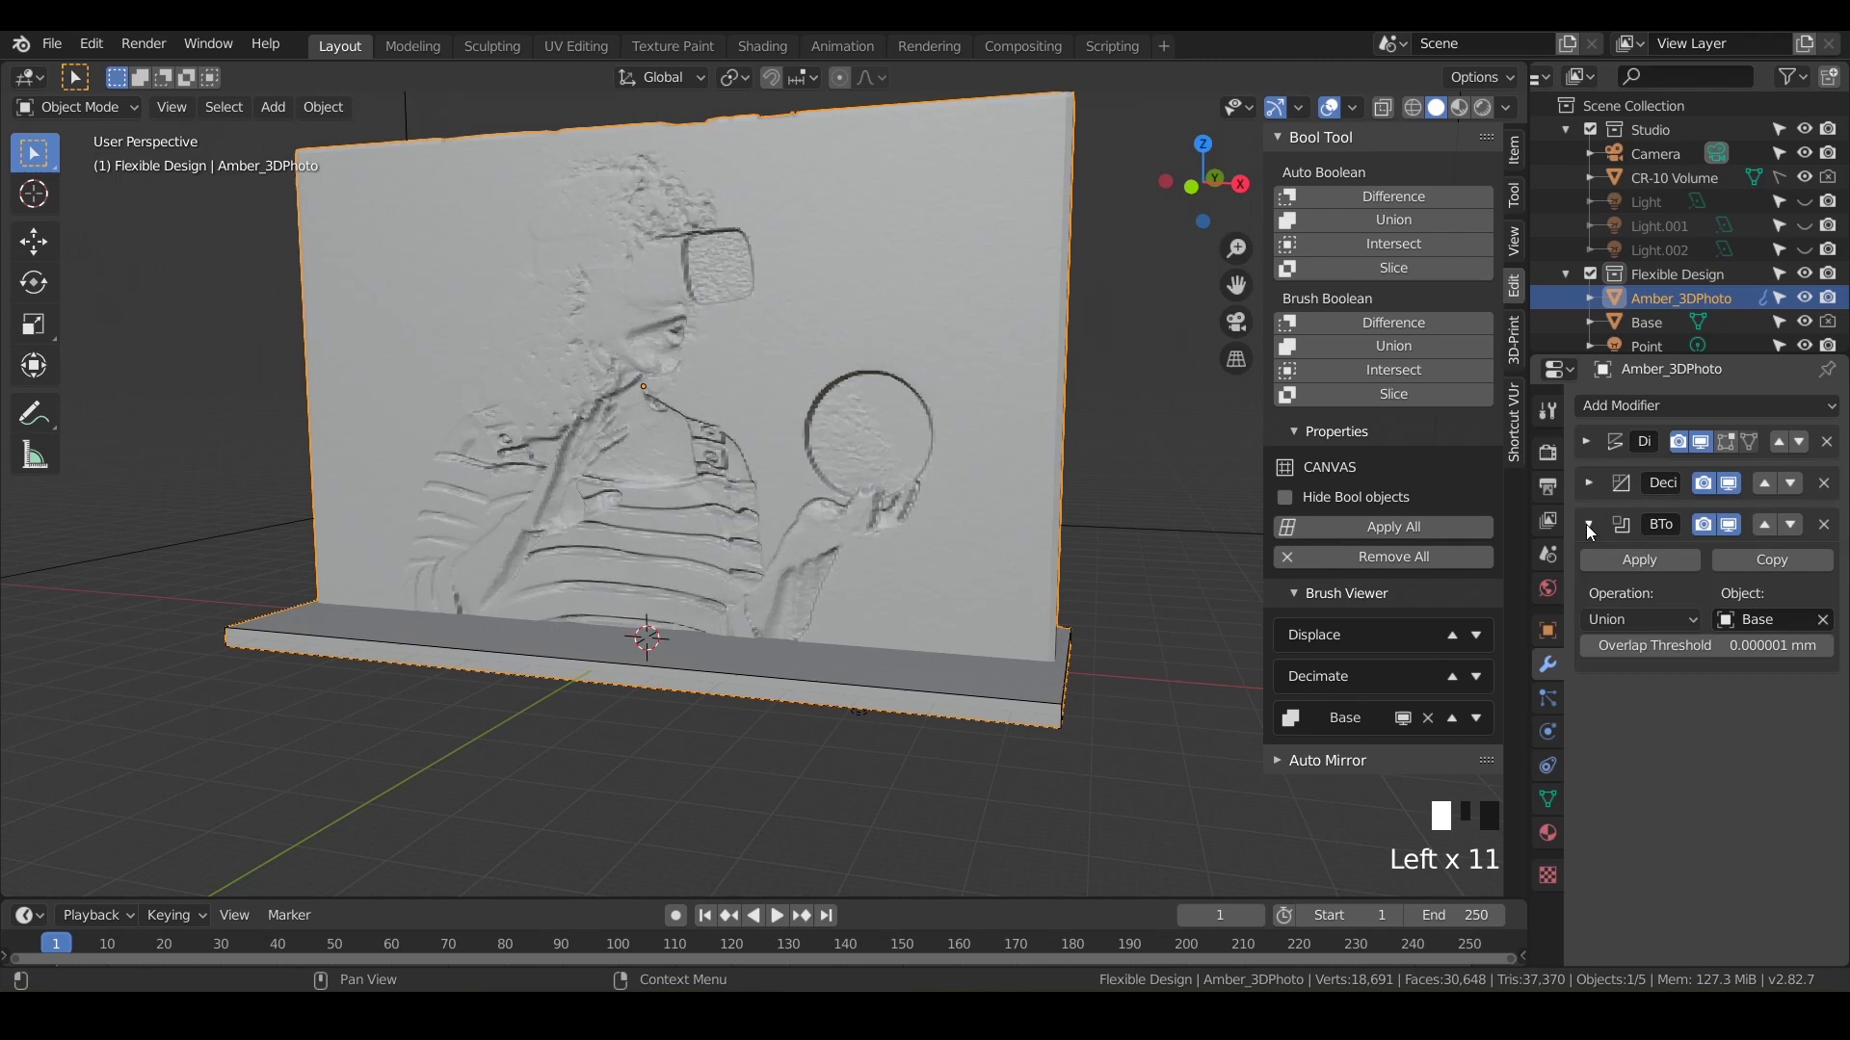
pyautogui.click(1590, 516)
pyautogui.click(1589, 484)
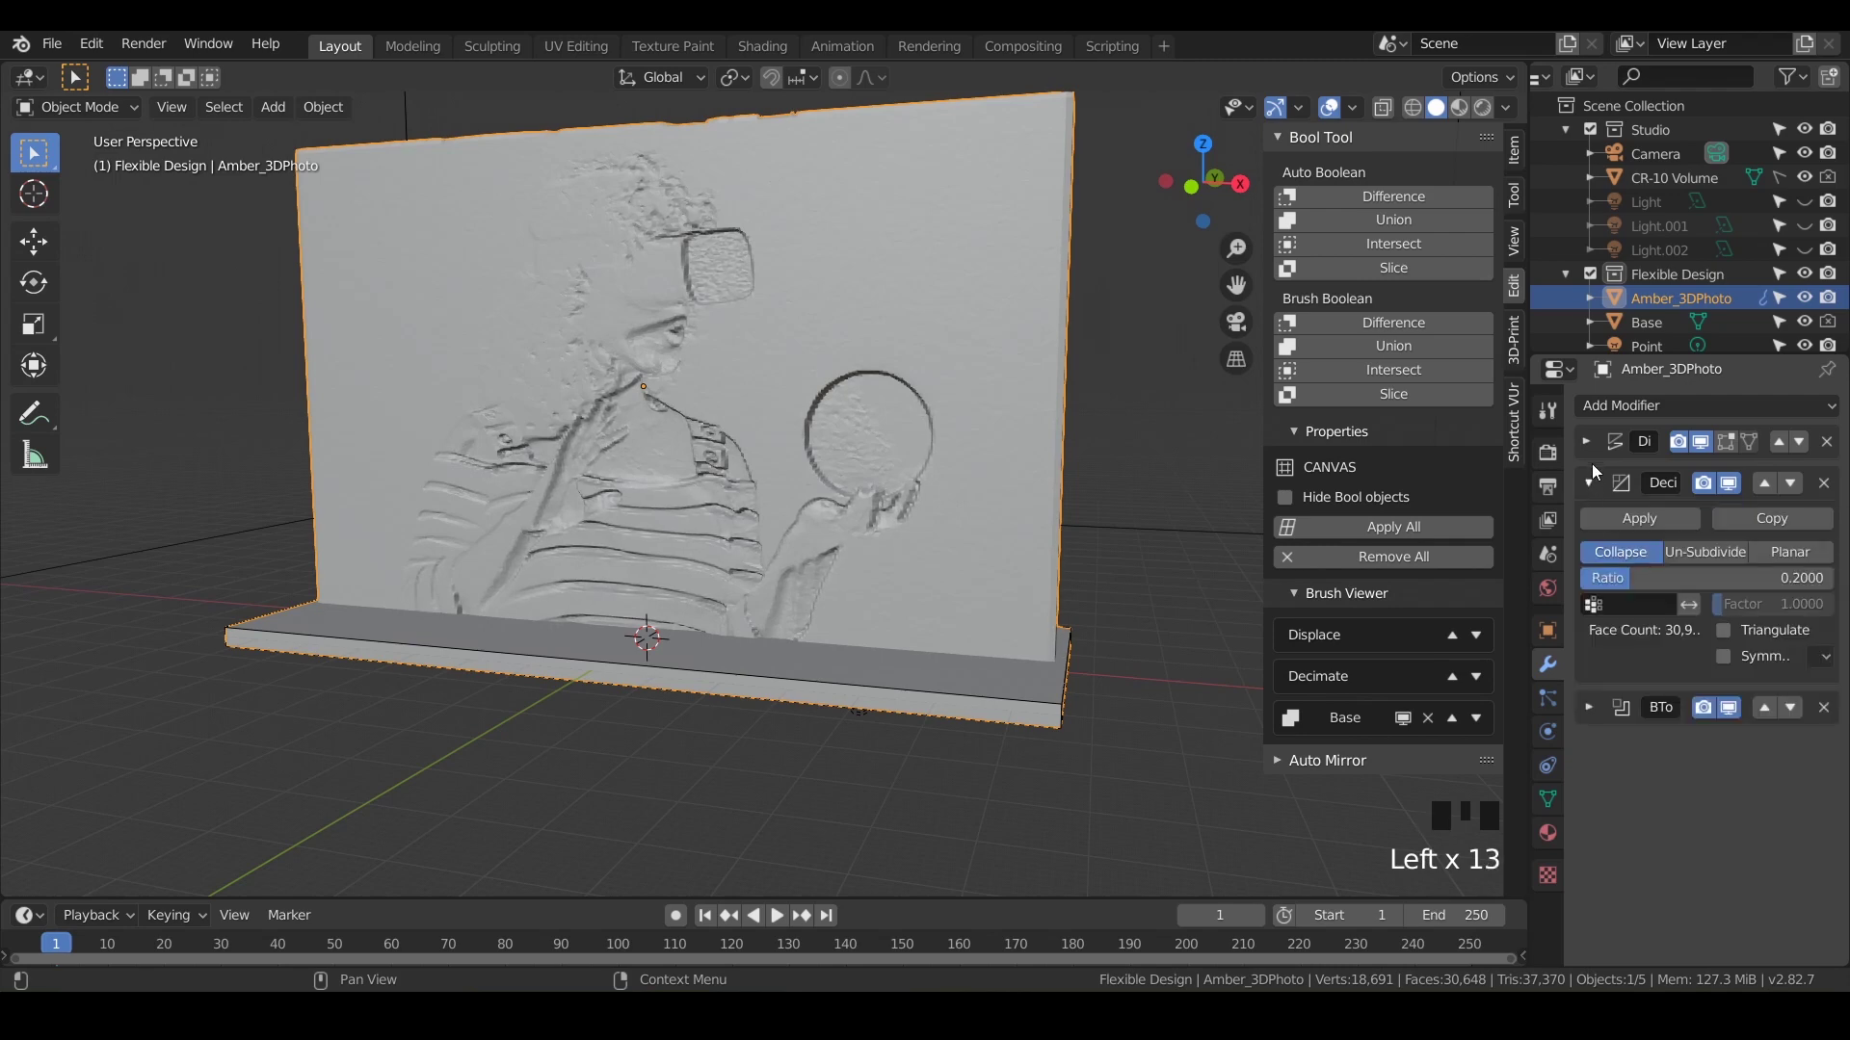
pyautogui.click(1587, 482)
pyautogui.click(1586, 525)
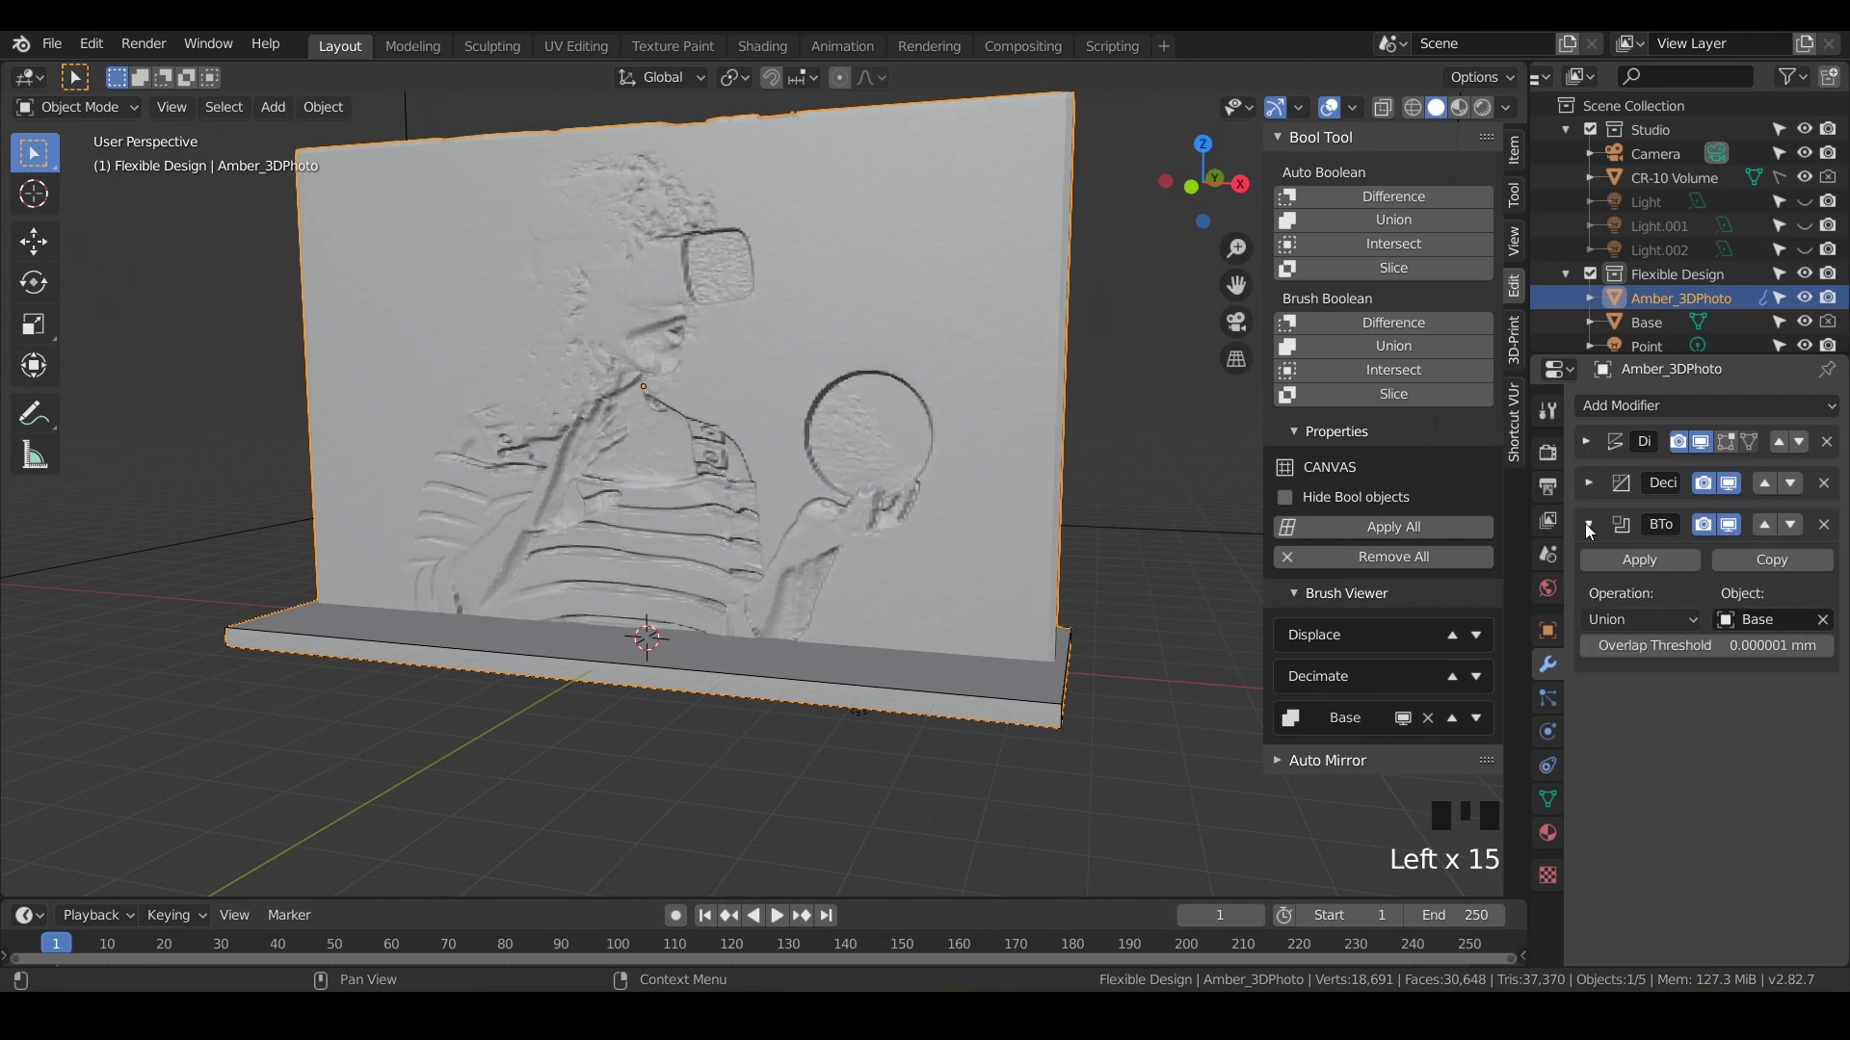
pyautogui.click(1584, 520)
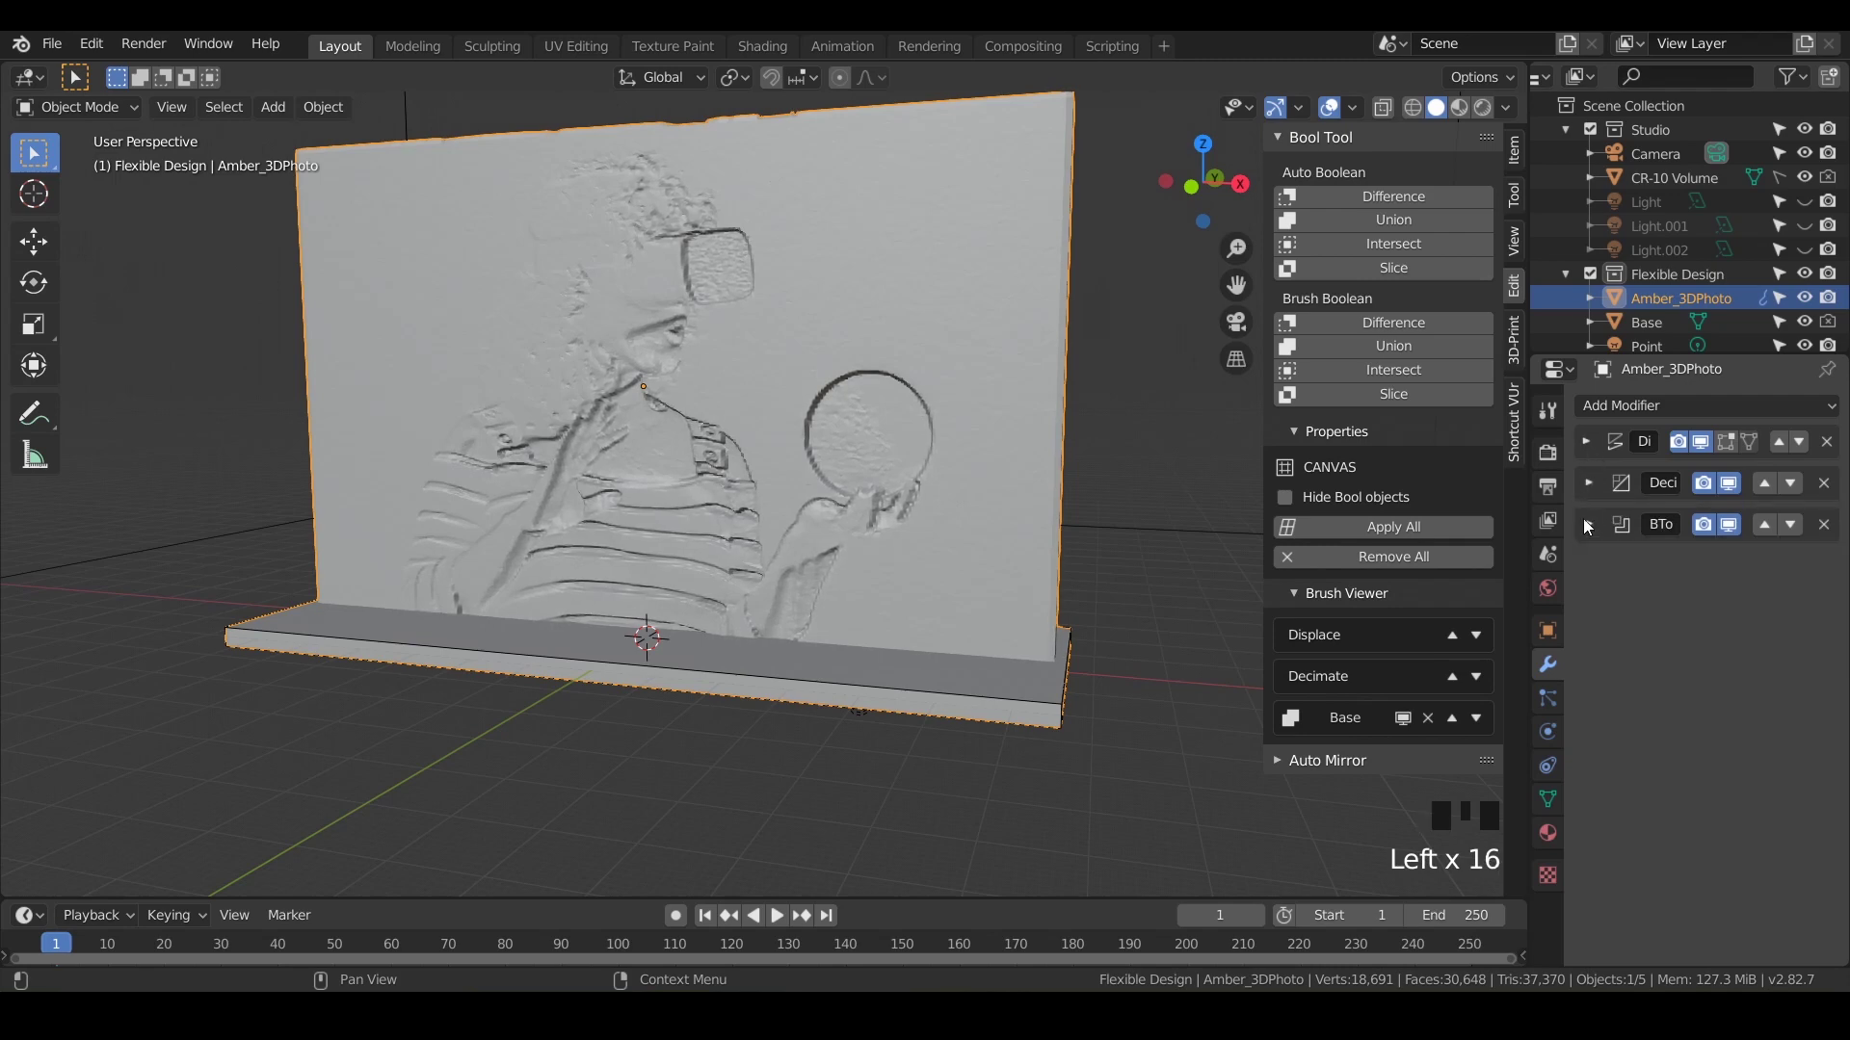
# Hide Base in the Outliner, show it to inspect the relief, then hide it again
pyautogui.click(1806, 324)
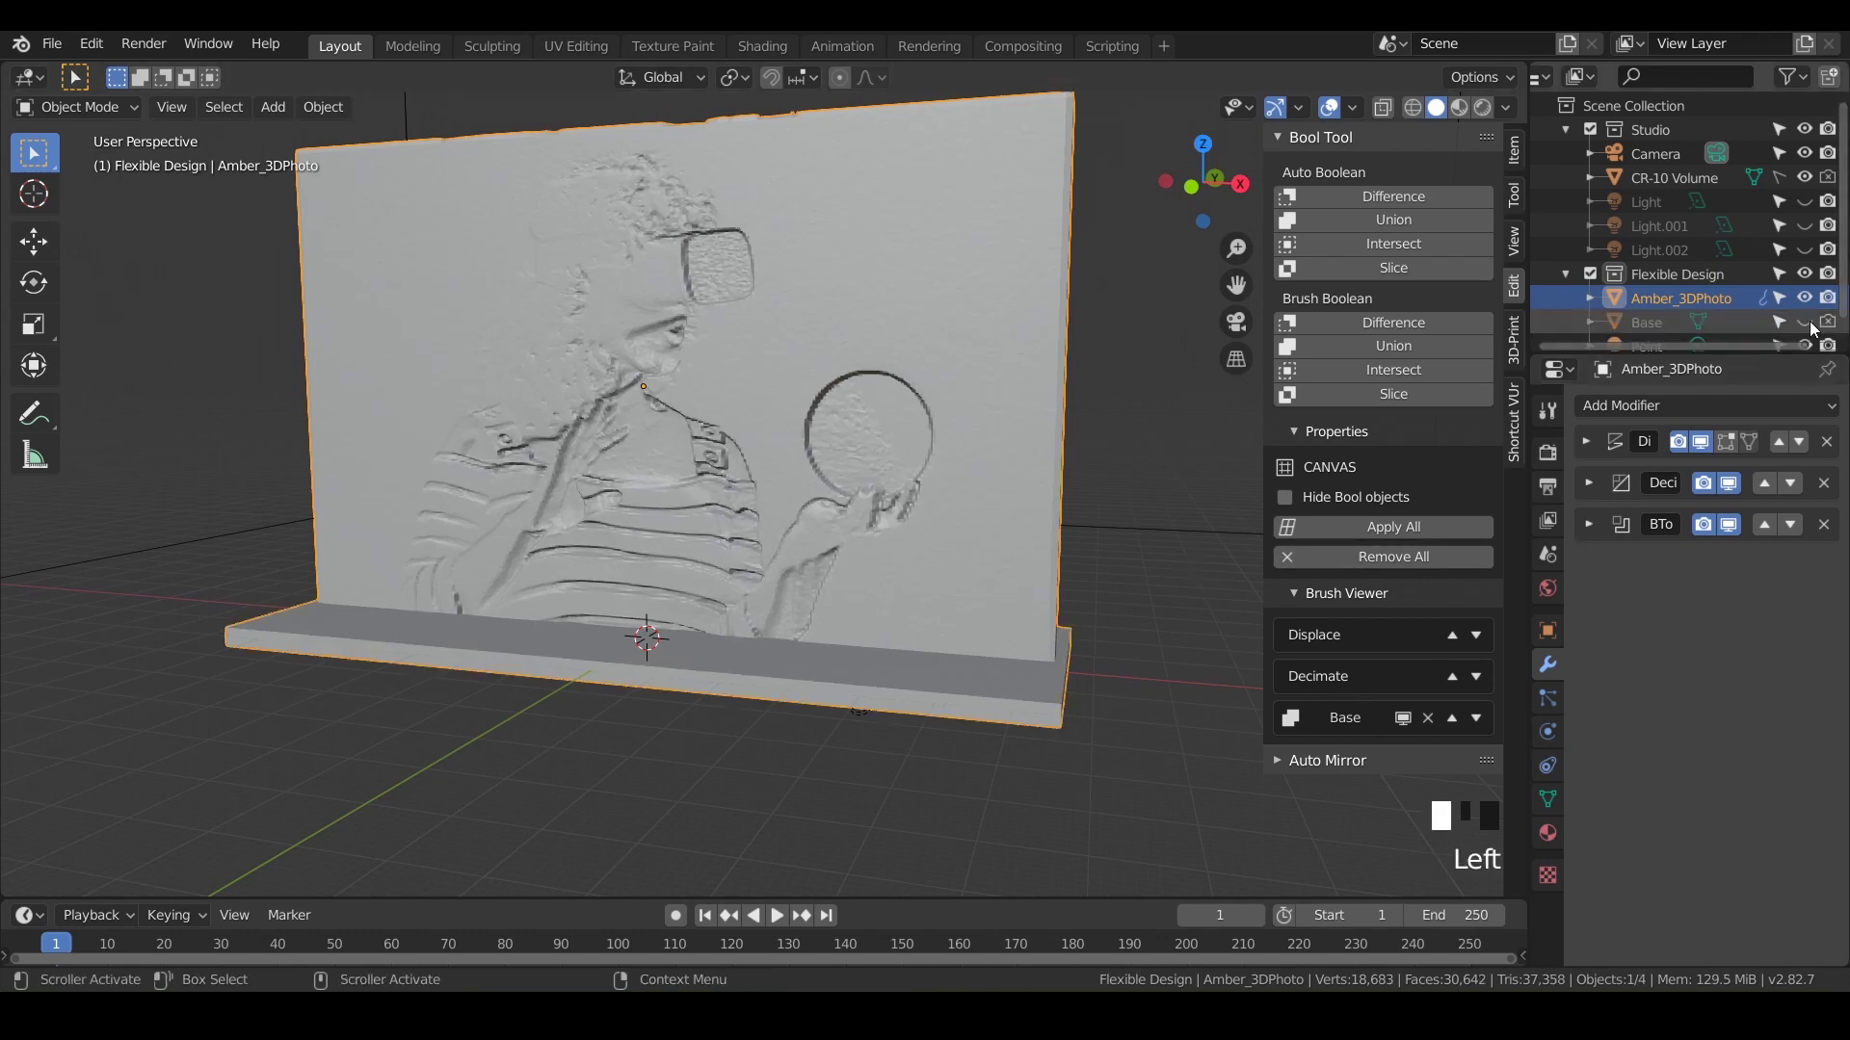
pyautogui.click(1805, 324)
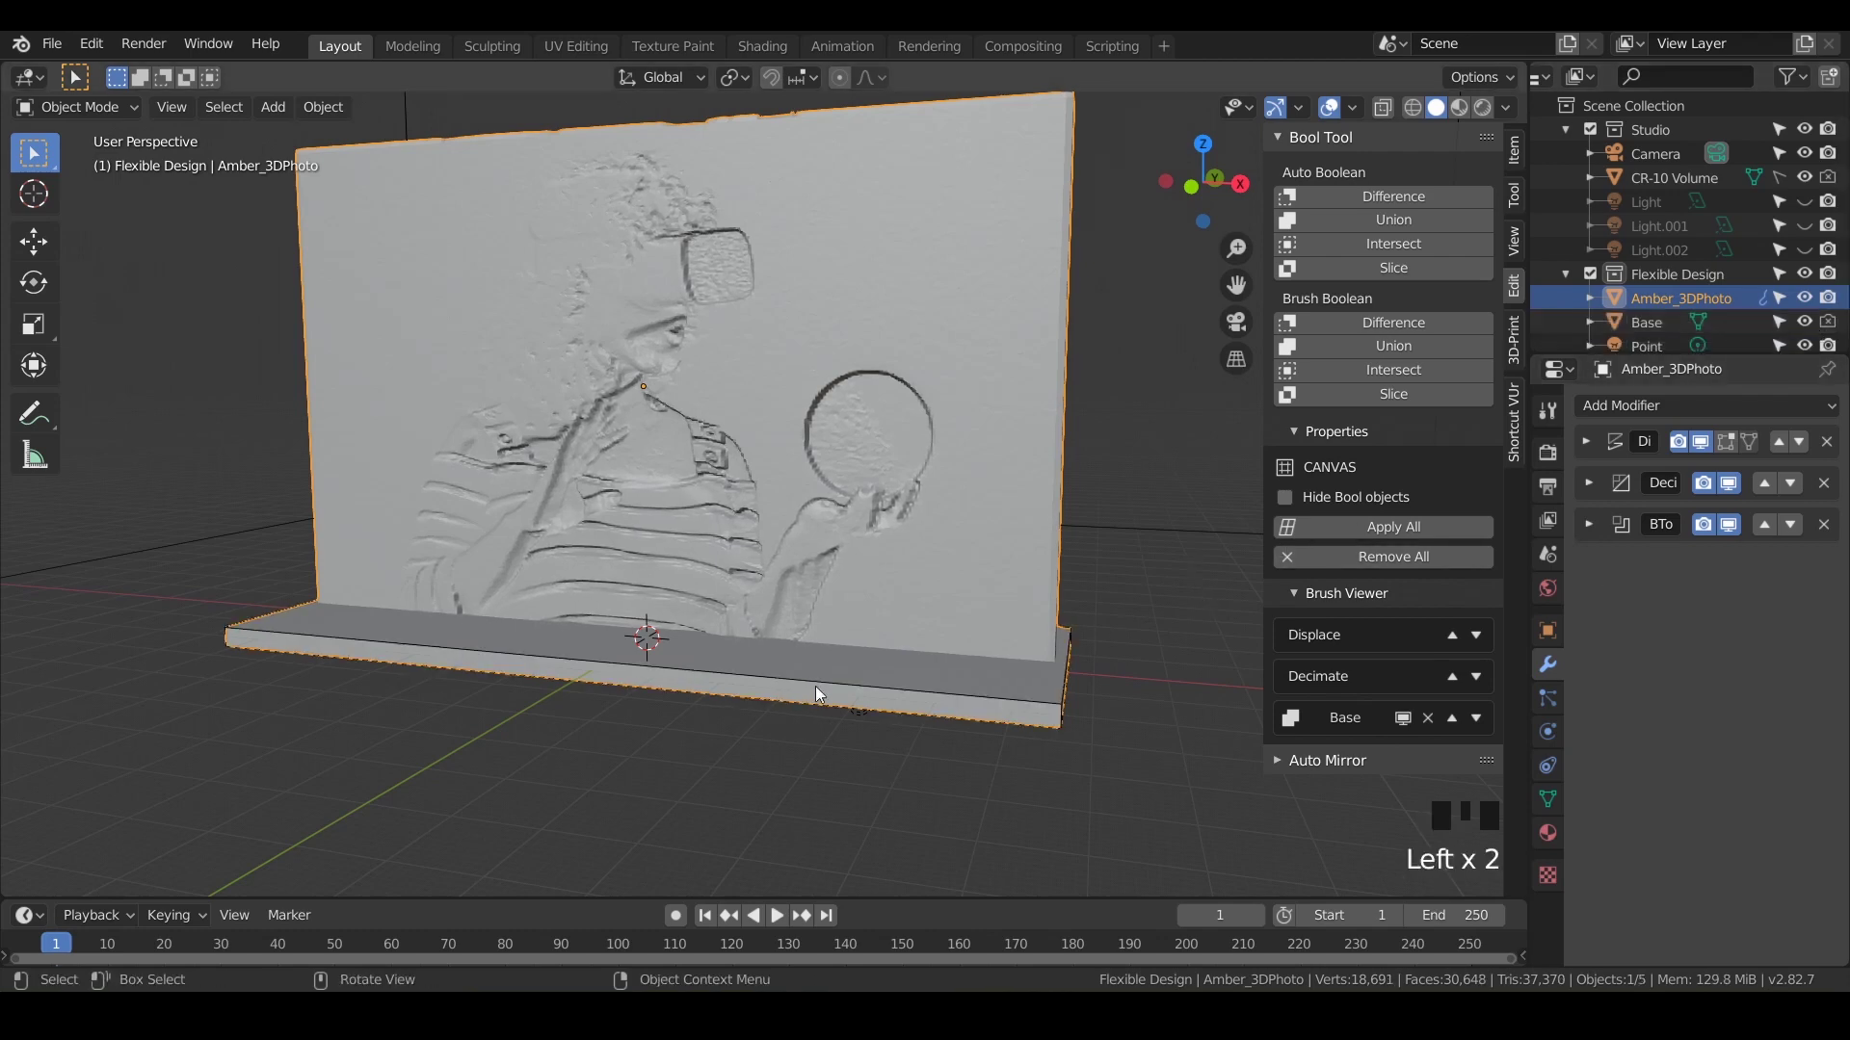
pyautogui.scroll(2, 881, 695)
pyautogui.keyDown('shift'); pyautogui.moveTo(880, 696); pyautogui.dragTo(784, 696, button='middle'); pyautogui.keyUp('shift')
pyautogui.click(1805, 323)
pyautogui.scroll(-2, 780, 559)
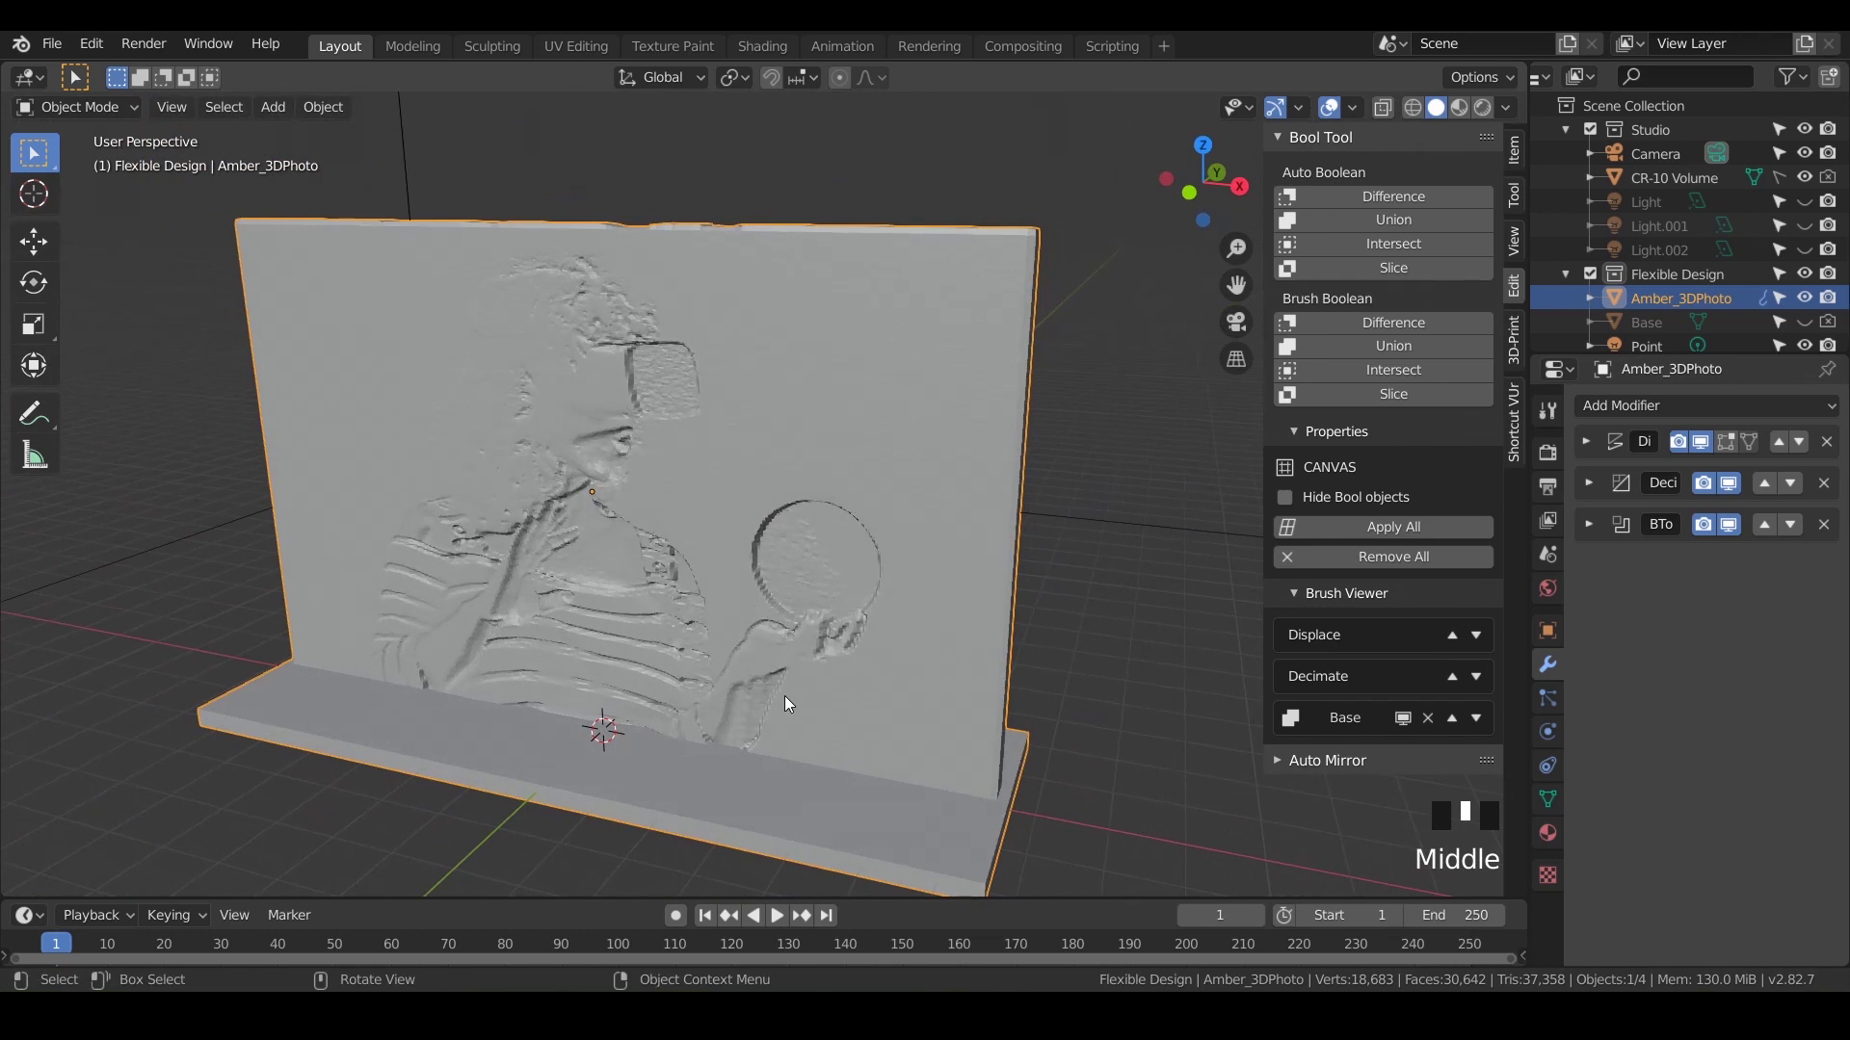
# Turn off the Decimate modifier's viewport display so the relief shows full detail
pyautogui.click(1729, 484)
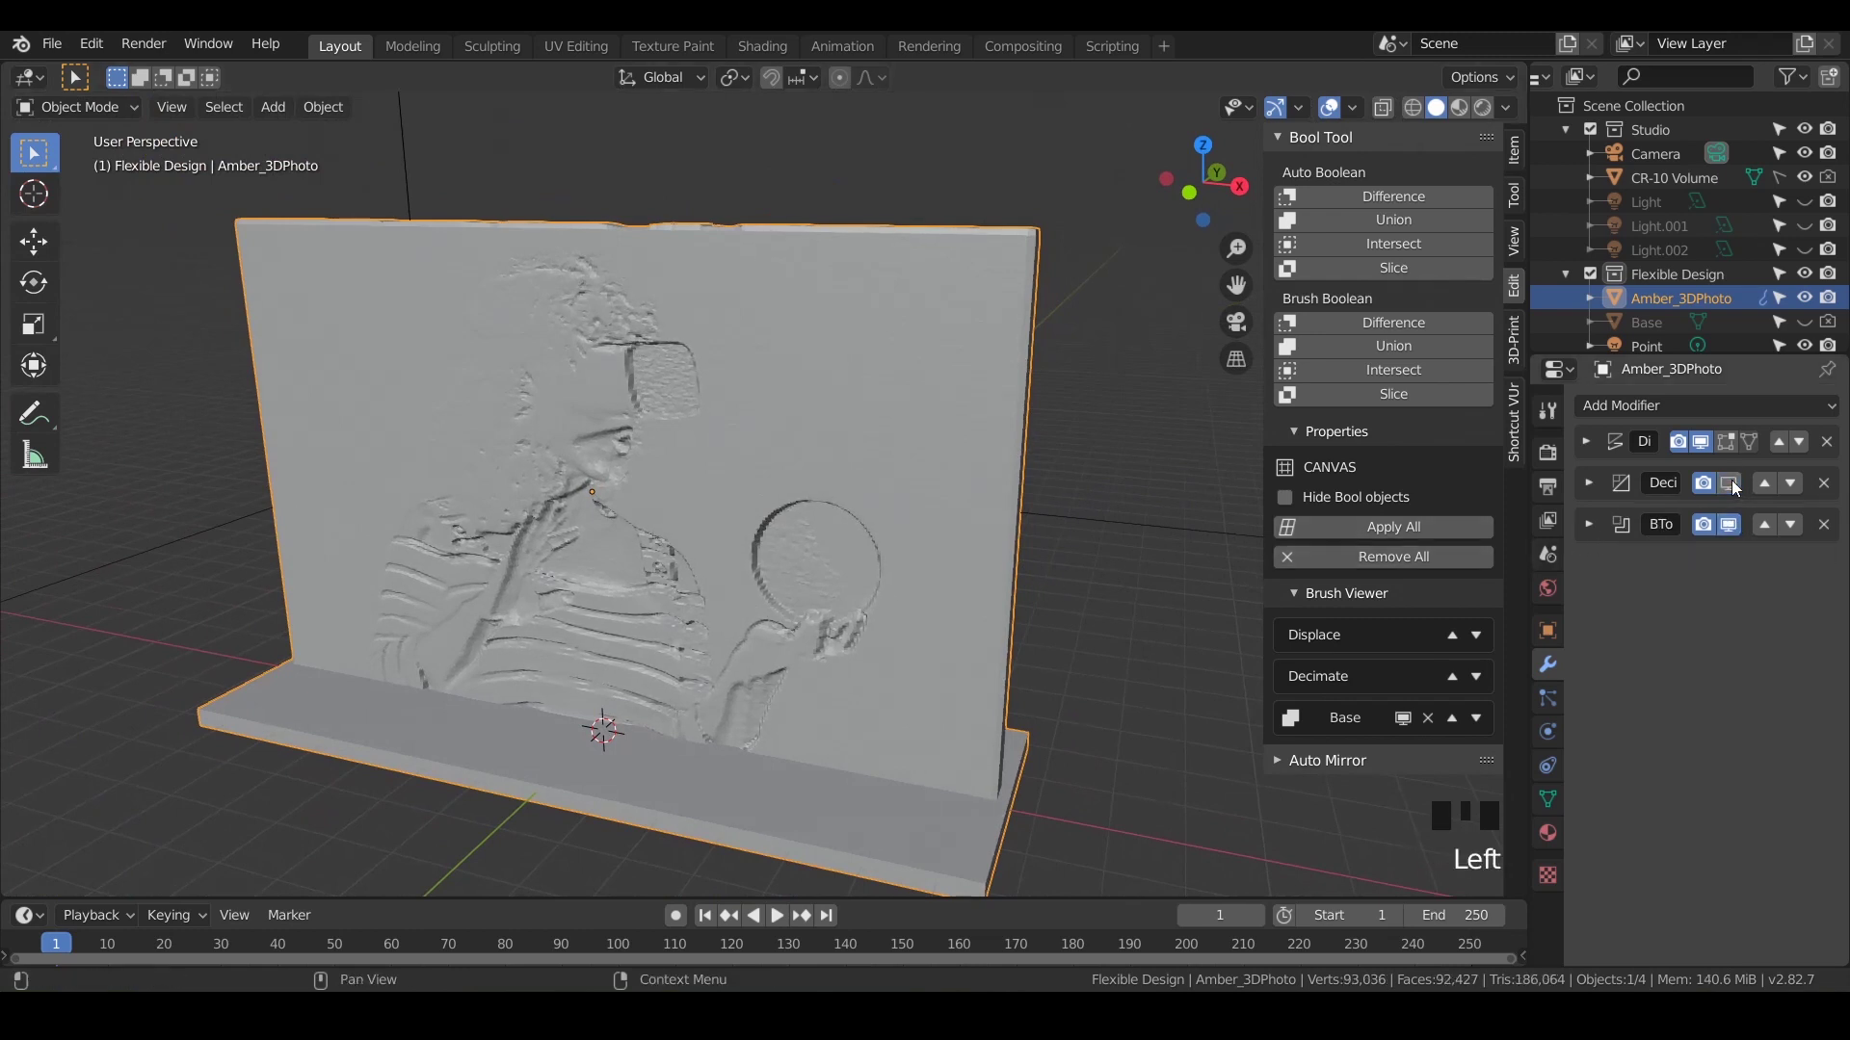
pyautogui.scroll(4, 844, 500)
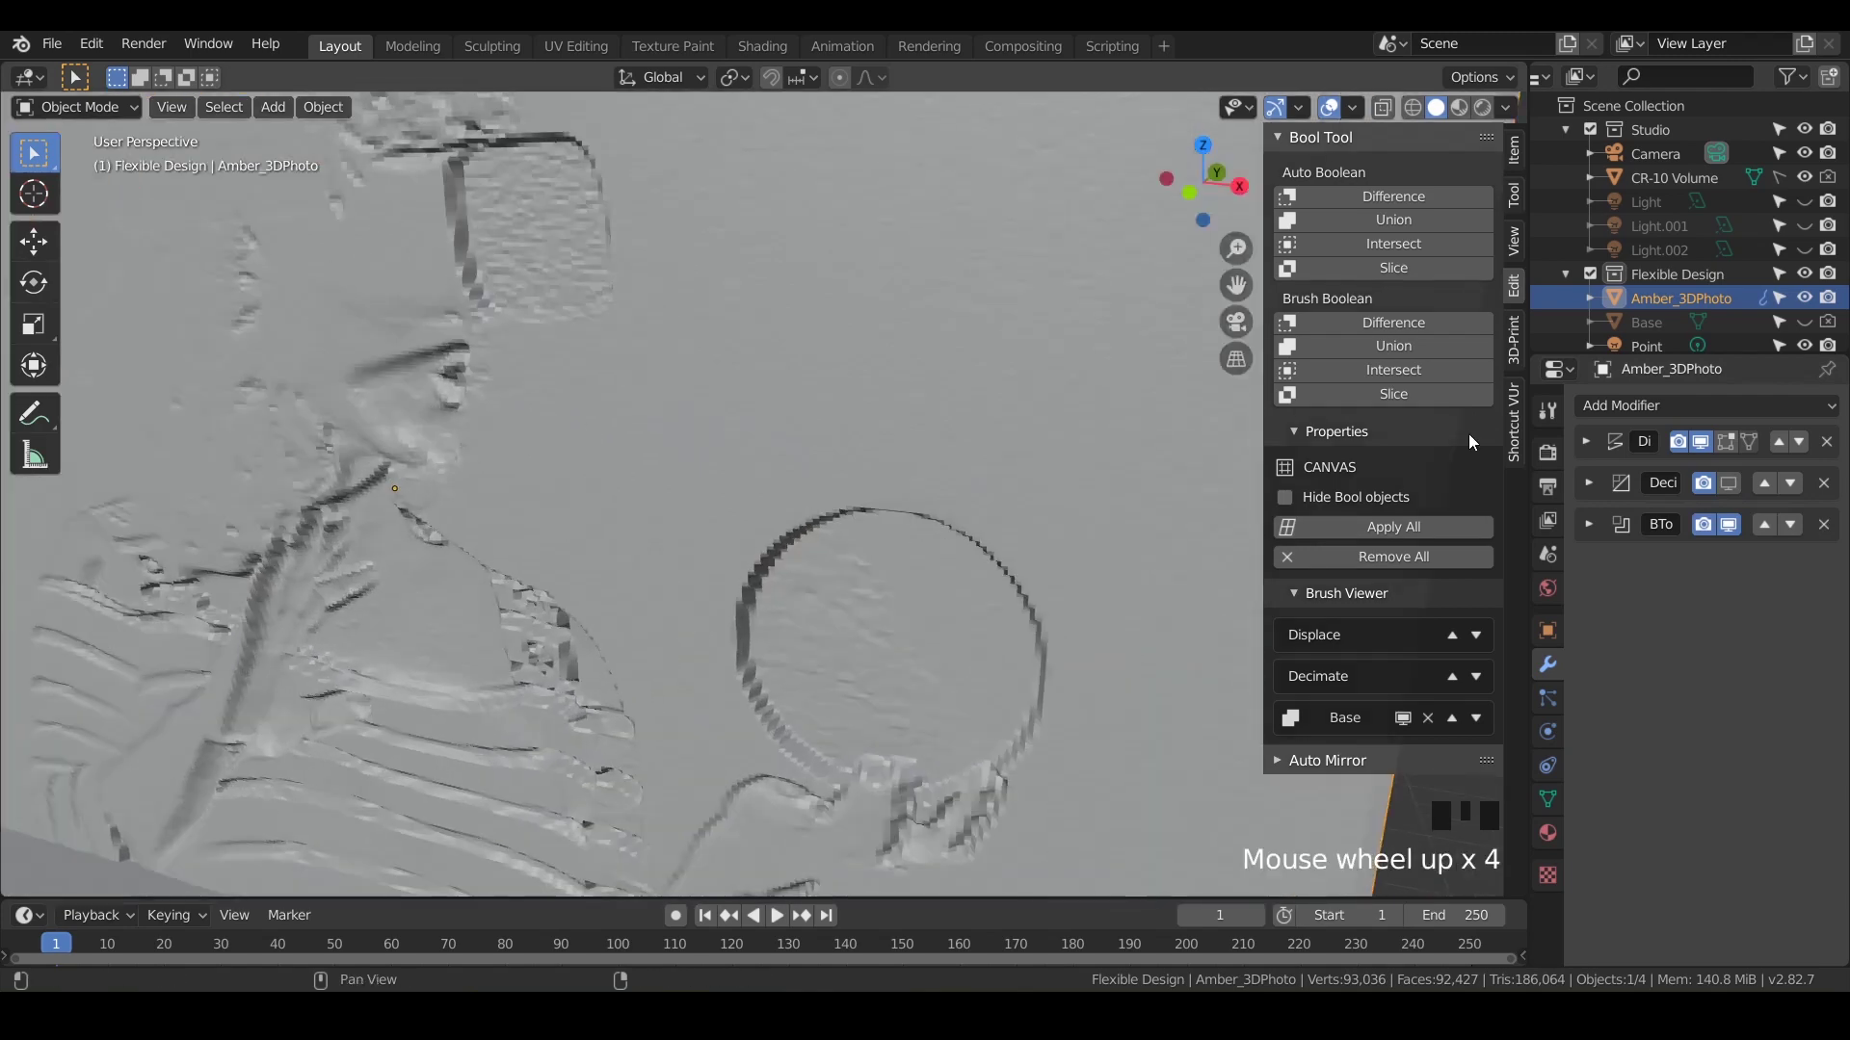
pyautogui.click(1728, 483)
pyautogui.click(1727, 483)
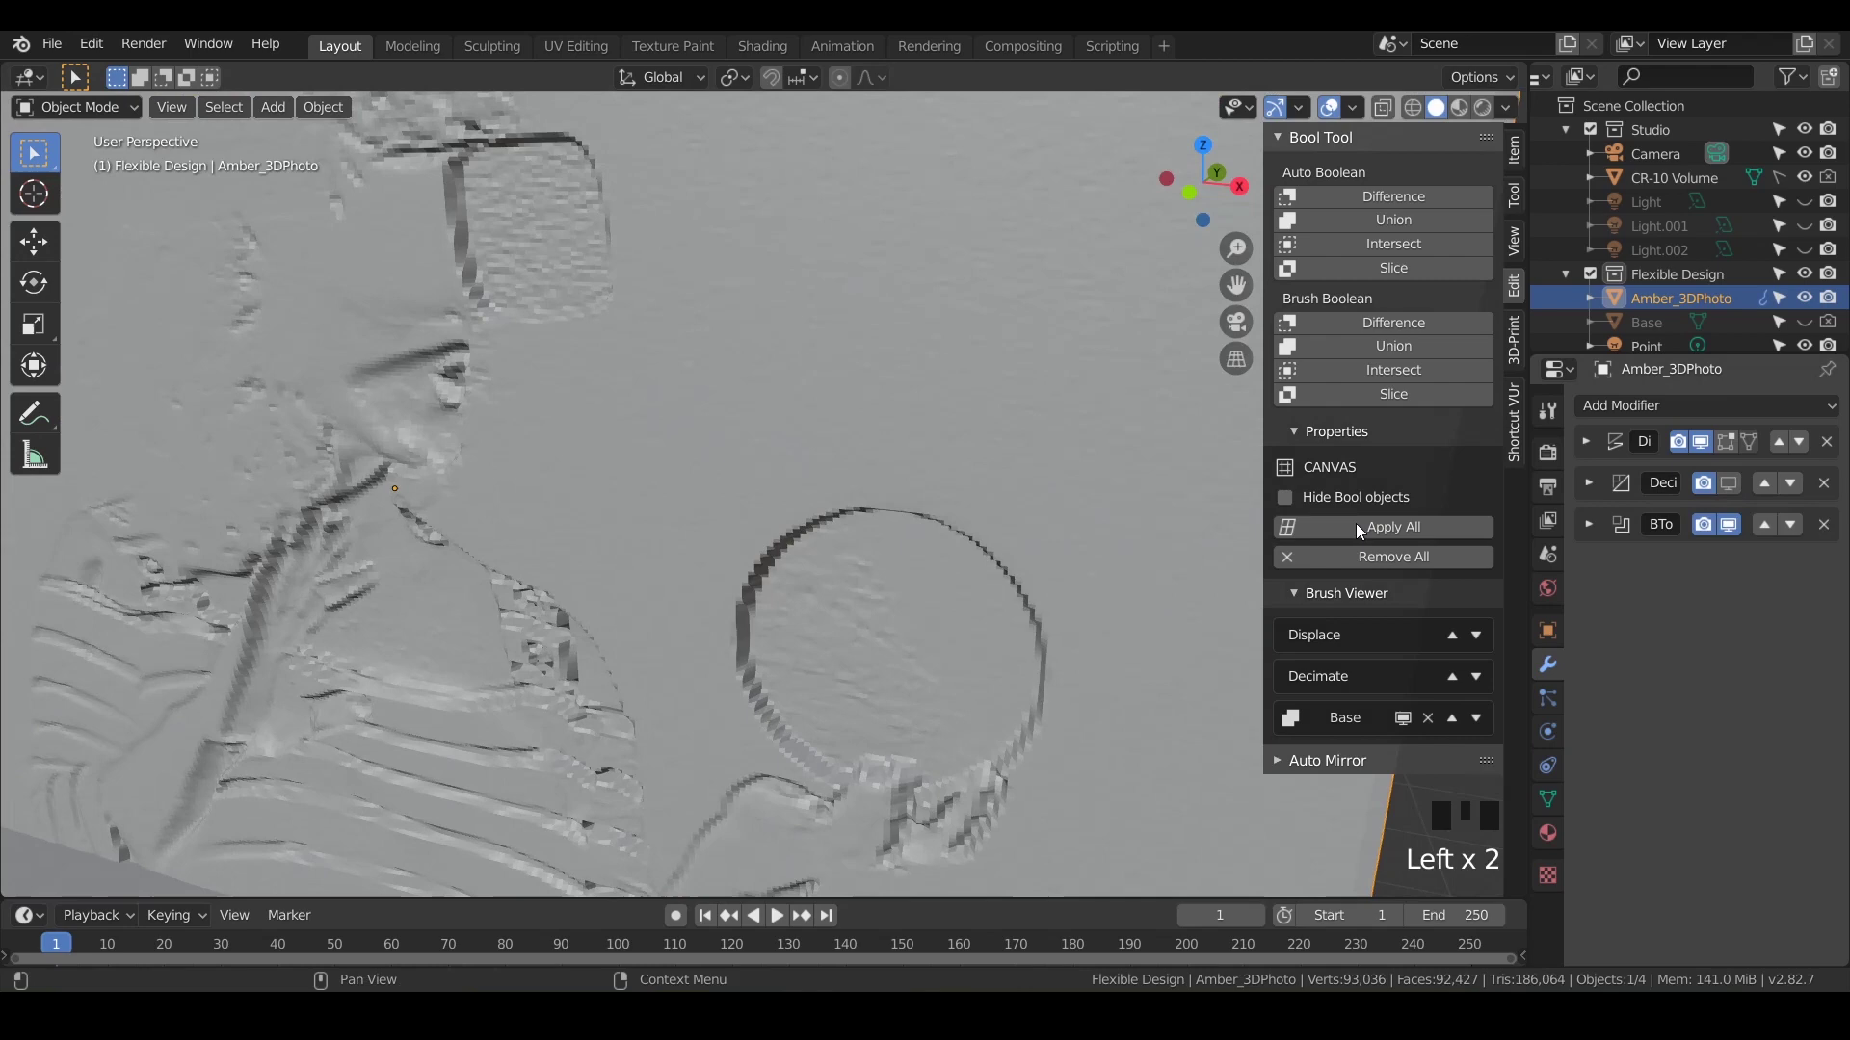
pyautogui.keyDown('shift'); pyautogui.moveTo(927, 580); pyautogui.dragTo(817, 545, button='middle'); pyautogui.keyUp('shift')
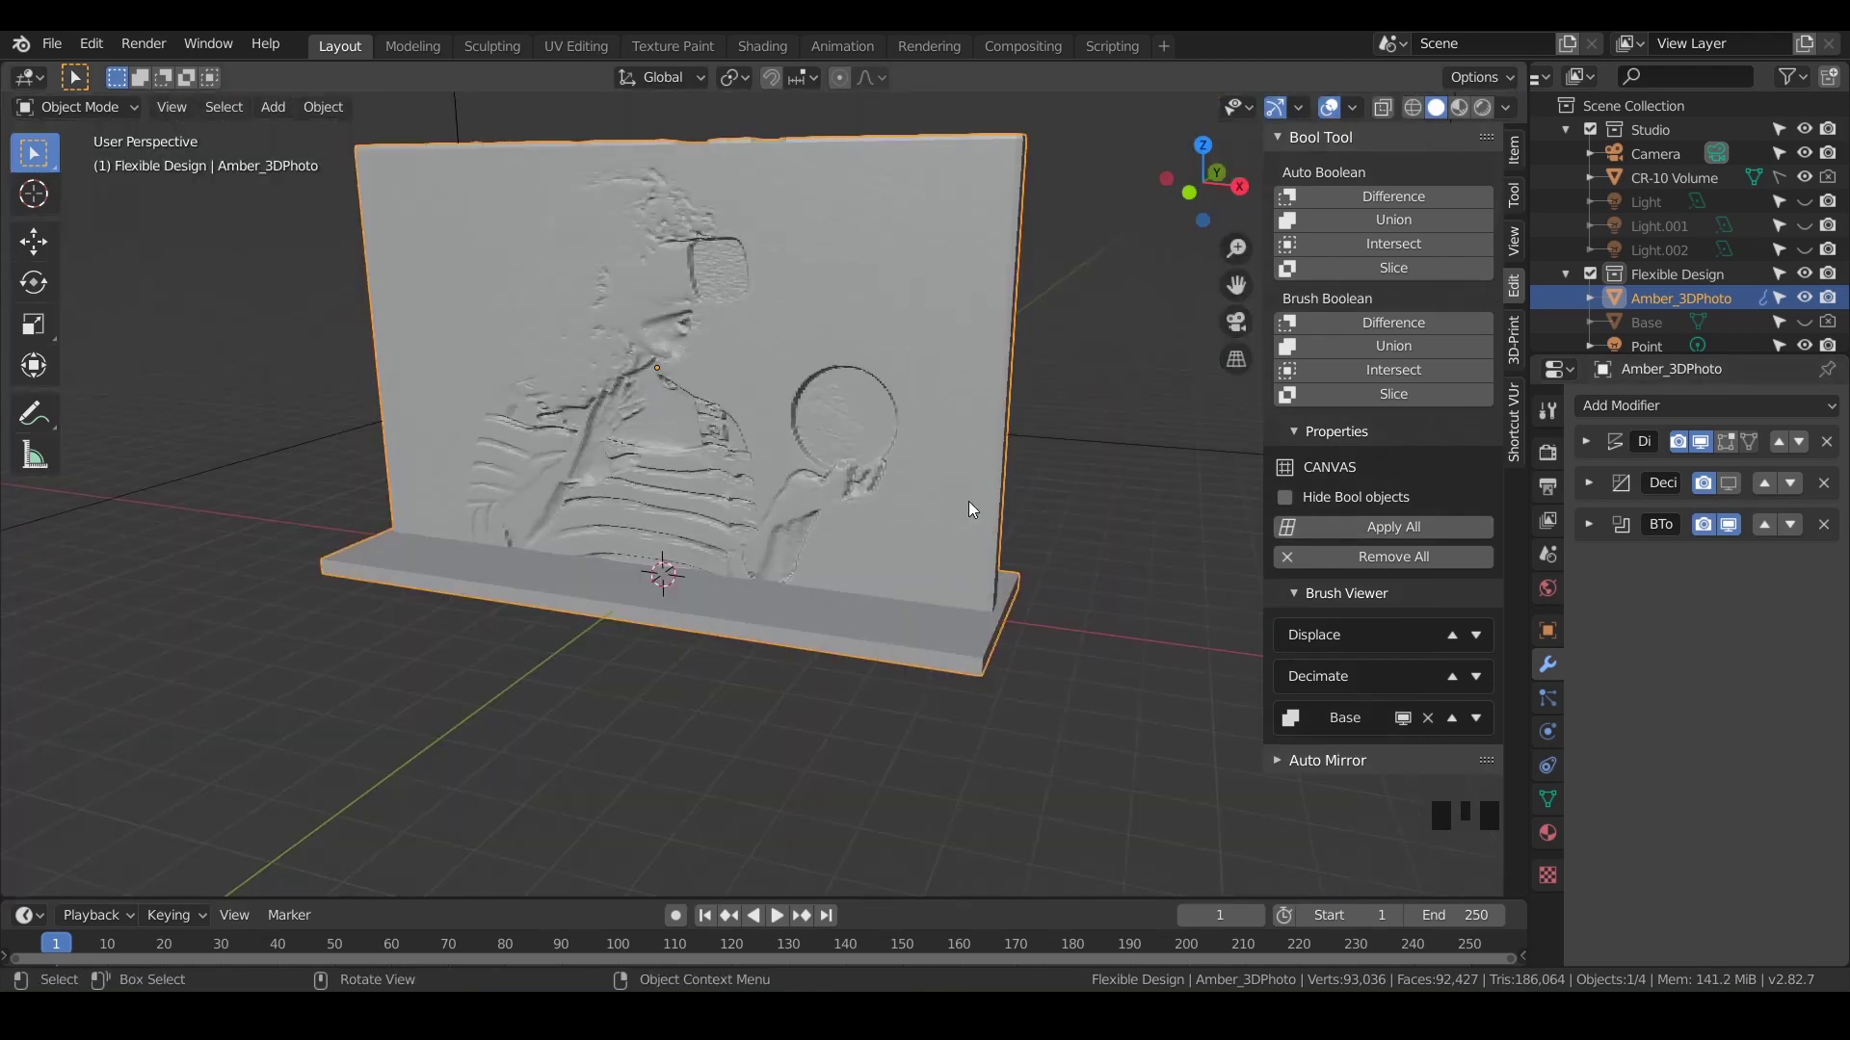
# Reselect the relief panel and start moving it with G
pyautogui.click(972, 465)
pyautogui.click(1191, 495)
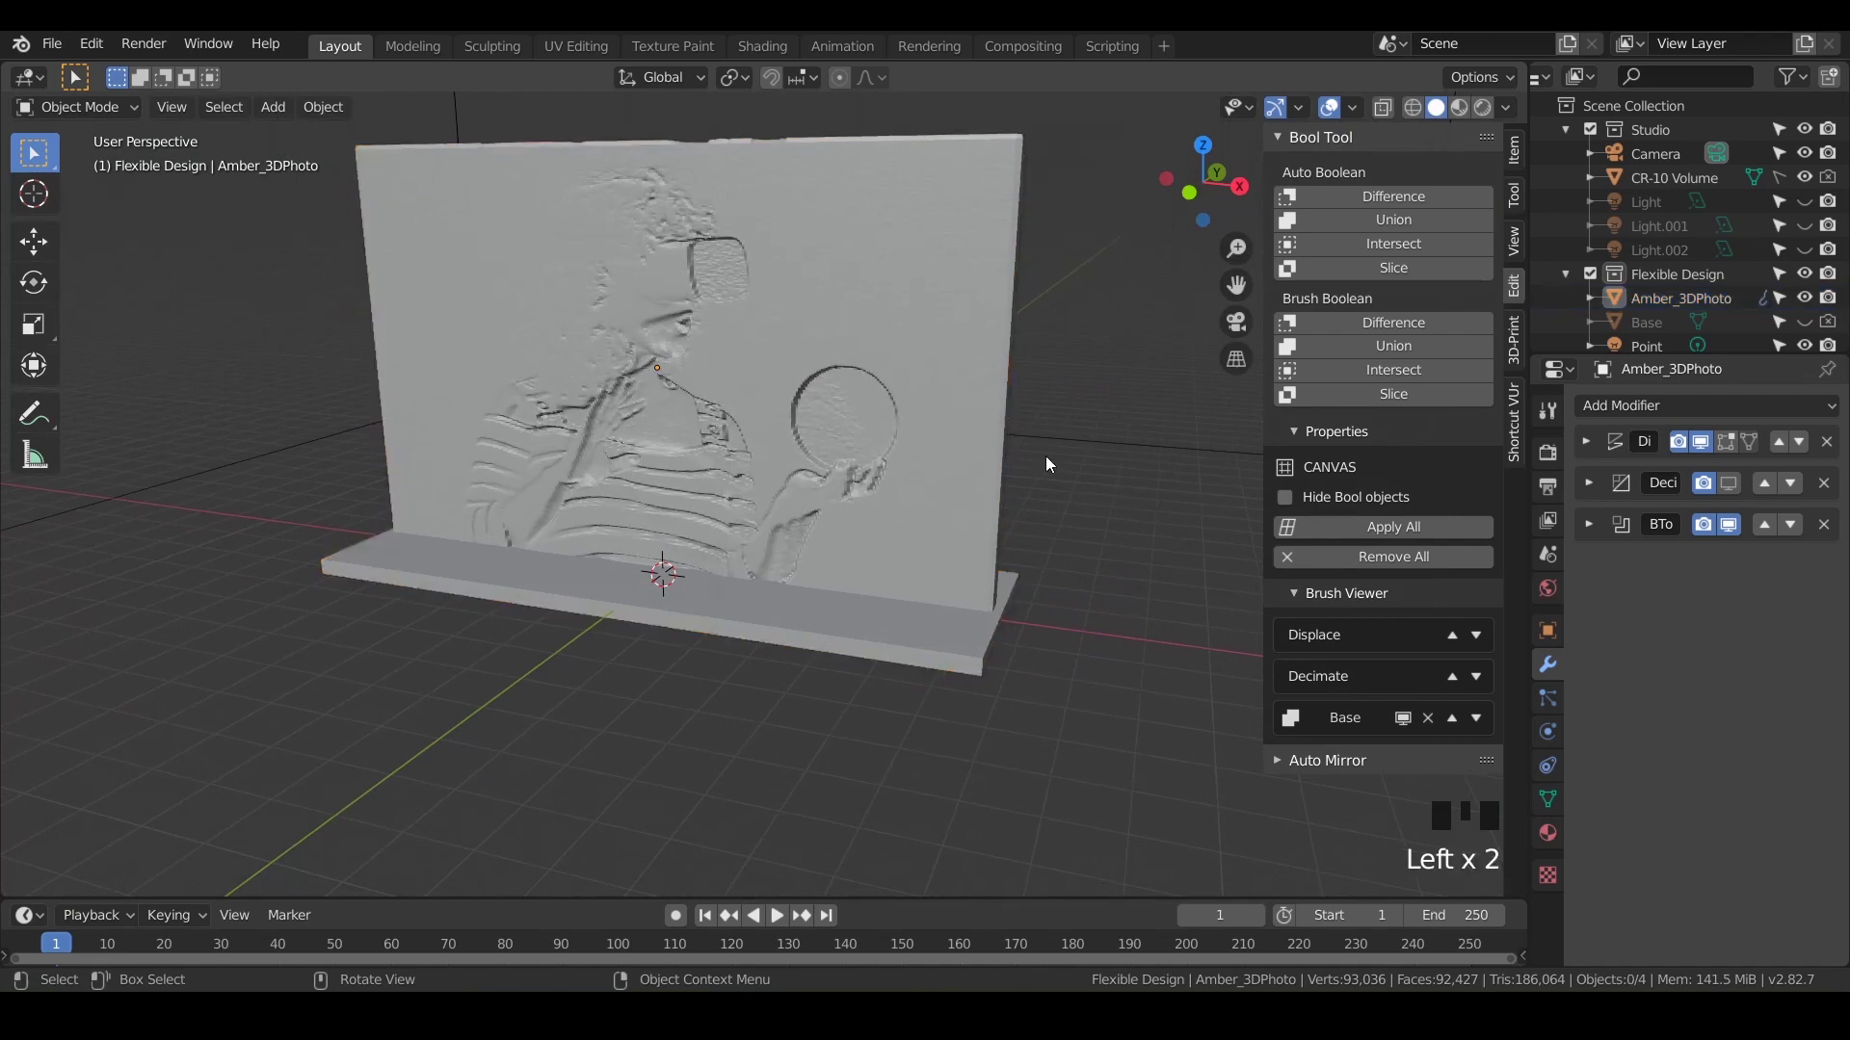
pyautogui.click(958, 430)
pyautogui.press('g')
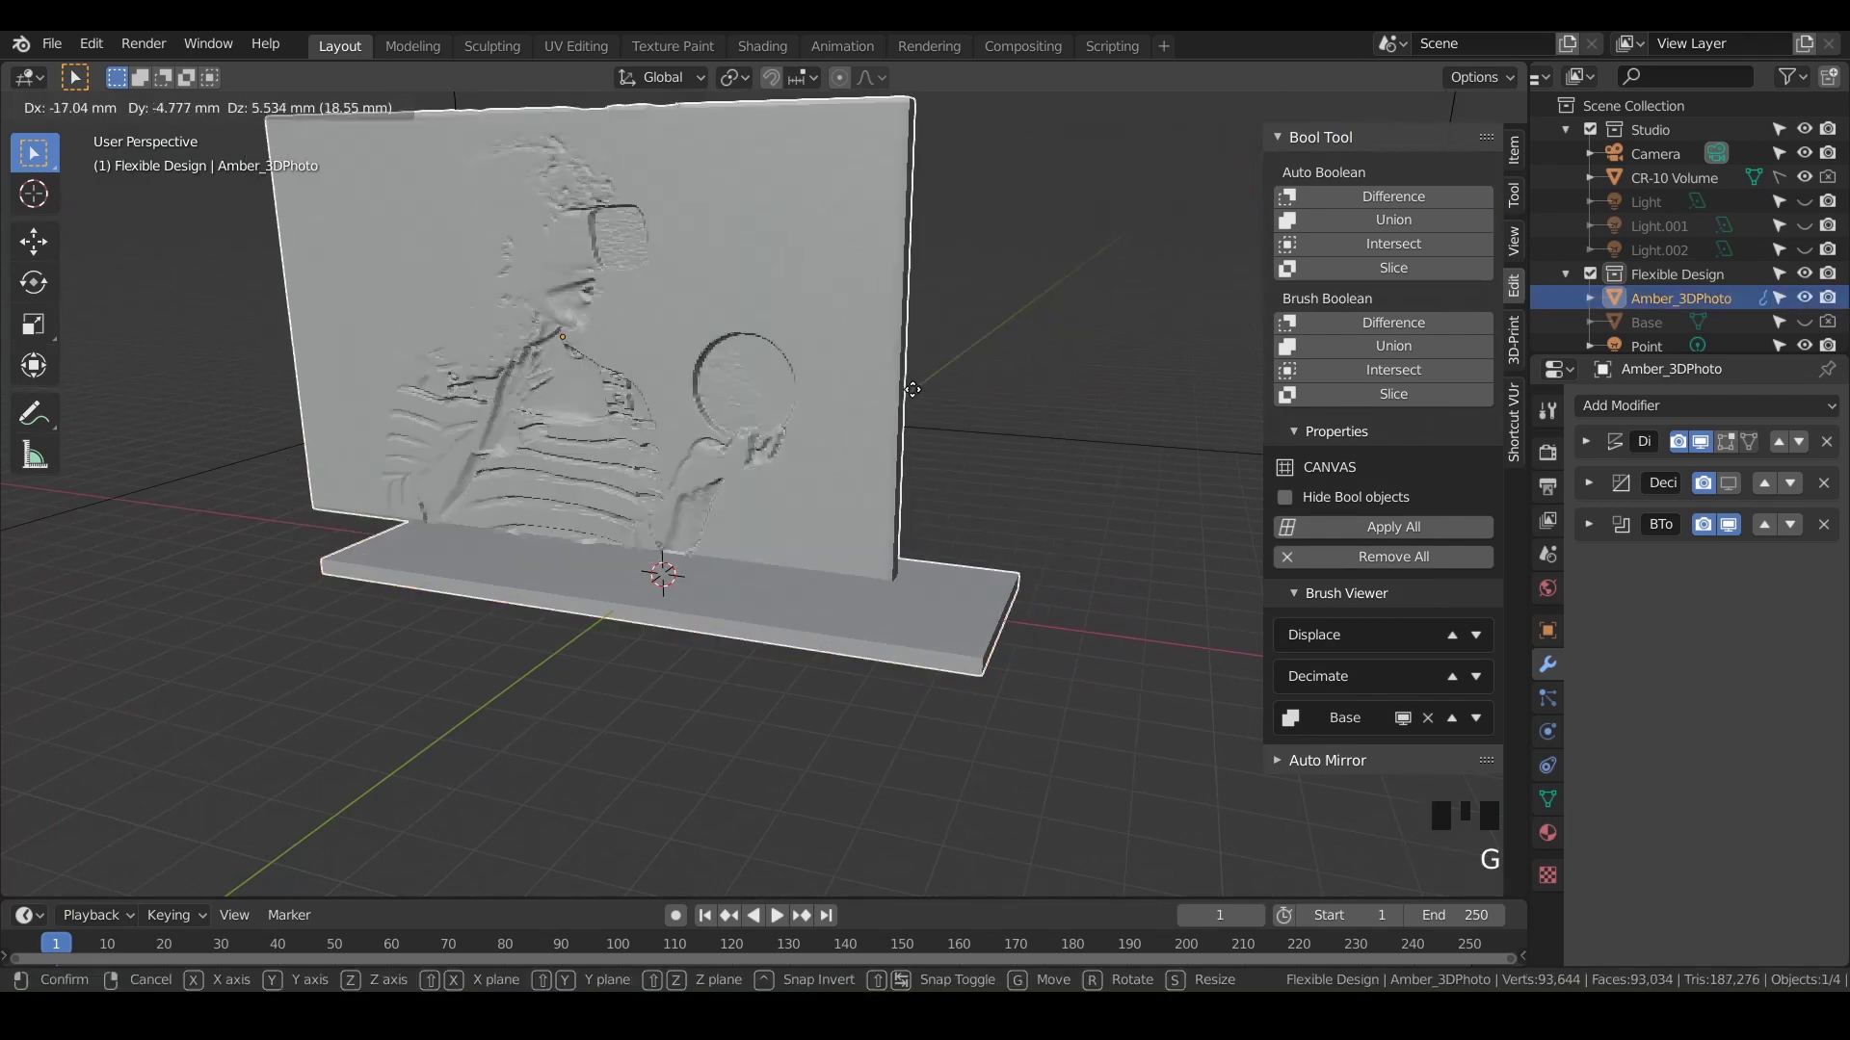
# Cancel the move, leaving the relief in place
pyautogui.click(911, 400)
pyautogui.click(925, 646)
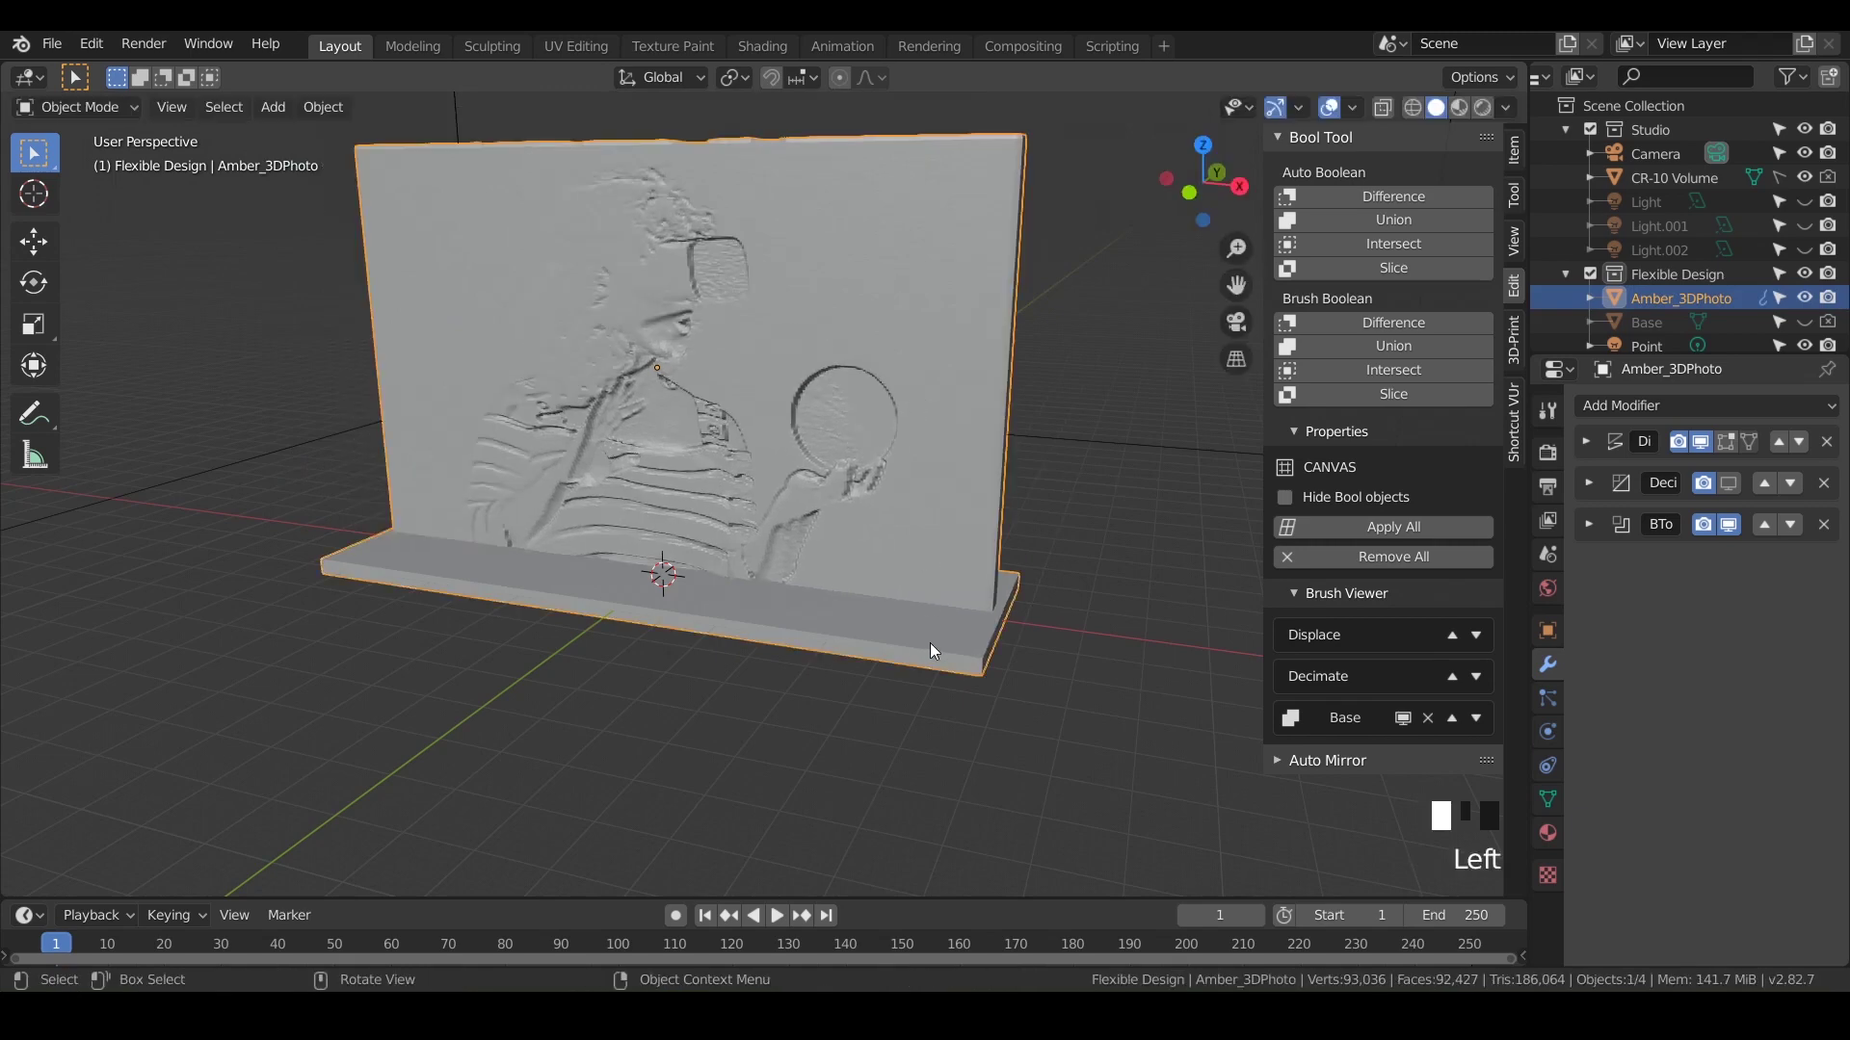
pyautogui.scroll(-1, 1655, 300)
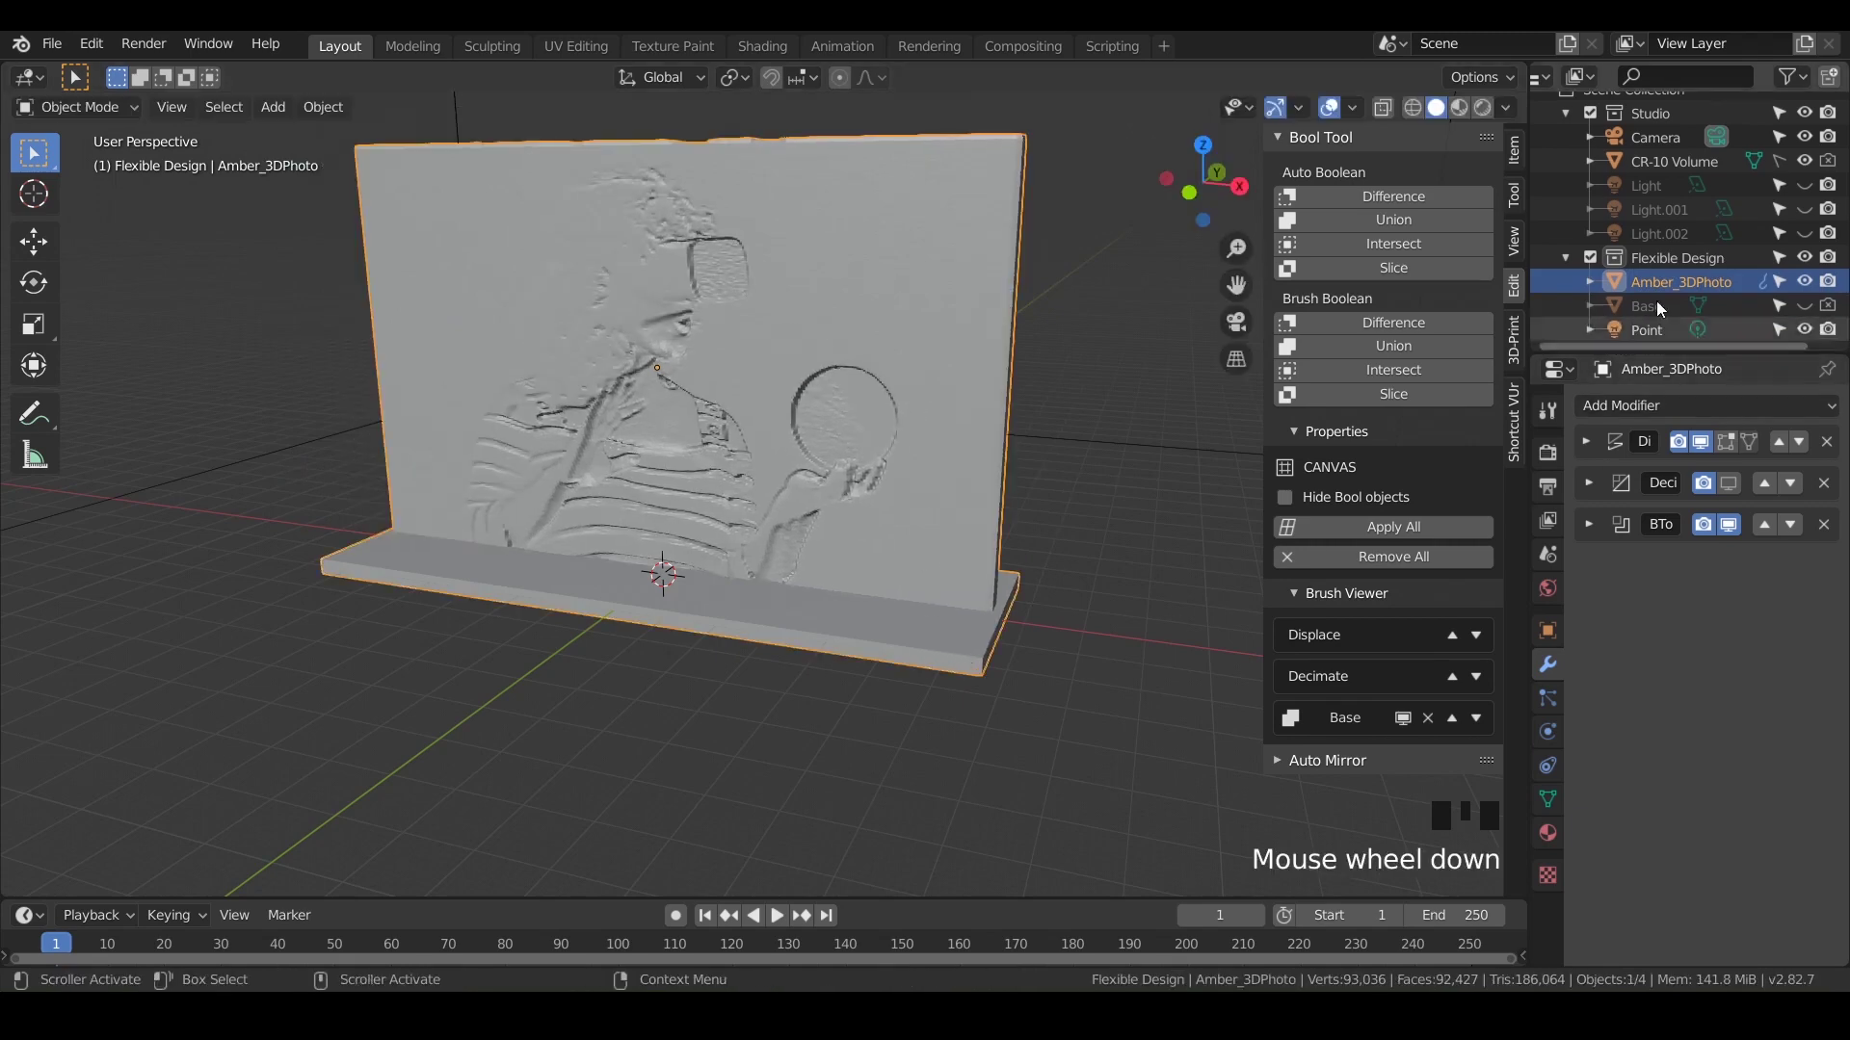
# Parent Base to Amber_3DPhoto by dragging it onto that row in the Outliner
pyautogui.click(1651, 305)
pyautogui.moveTo(1651, 312)
pyautogui.mouseDown()
pyautogui.moveTo(1661, 281)
pyautogui.moveTo(1634, 278)
pyautogui.moveTo(1664, 286)
pyautogui.mouseUp()
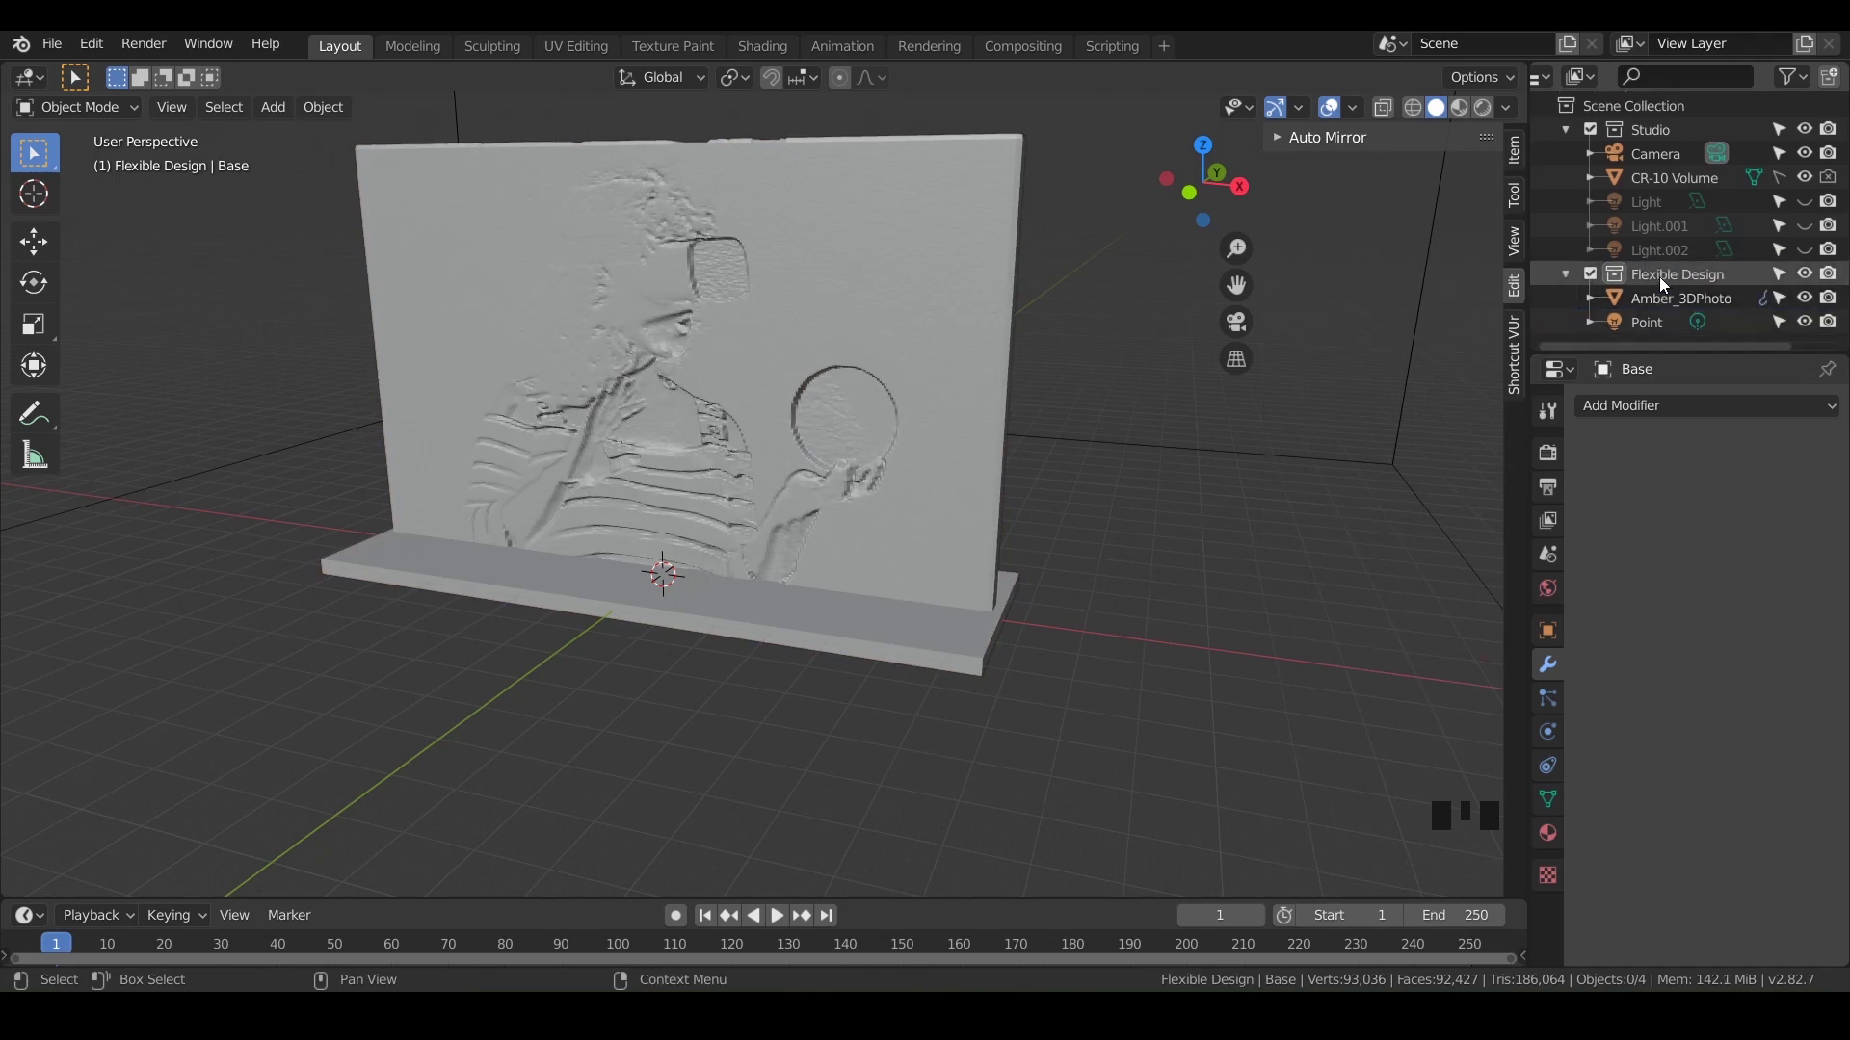
pyautogui.click(1590, 297)
pyautogui.scroll(-3, 1664, 323)
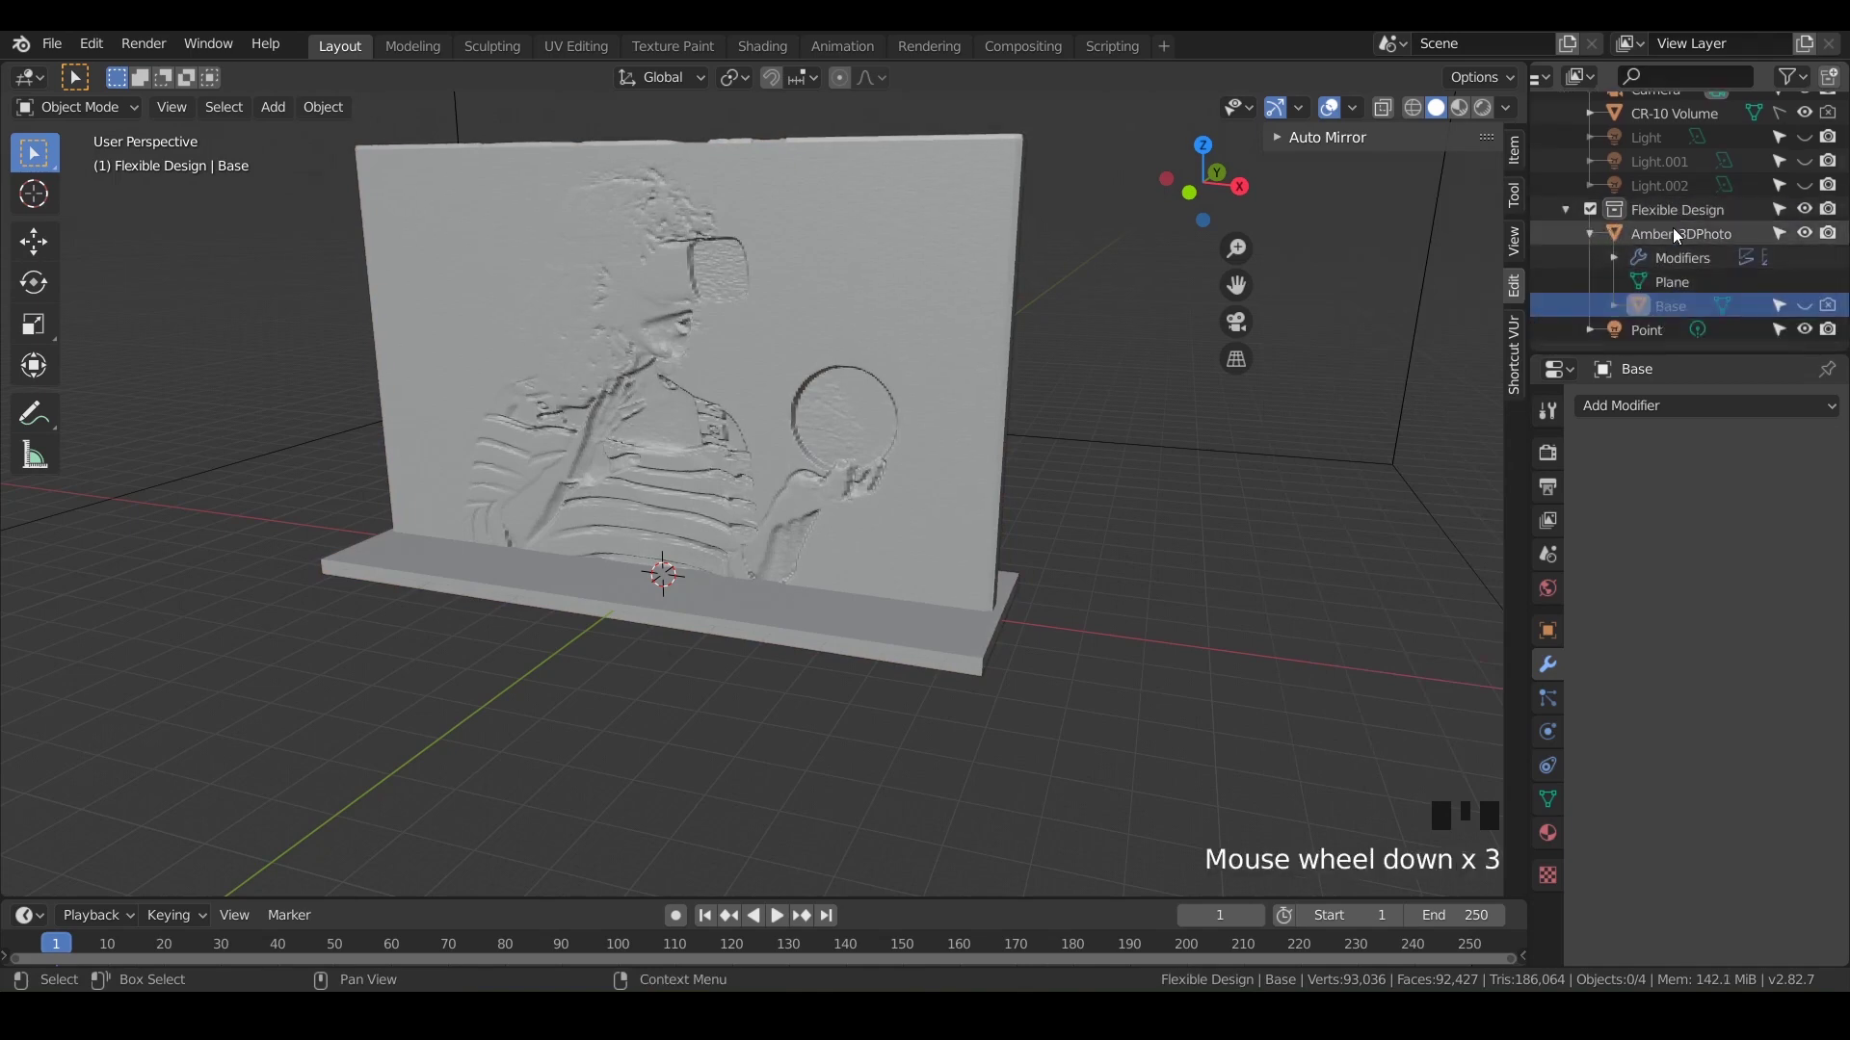
pyautogui.click(1590, 234)
pyautogui.click(1594, 235)
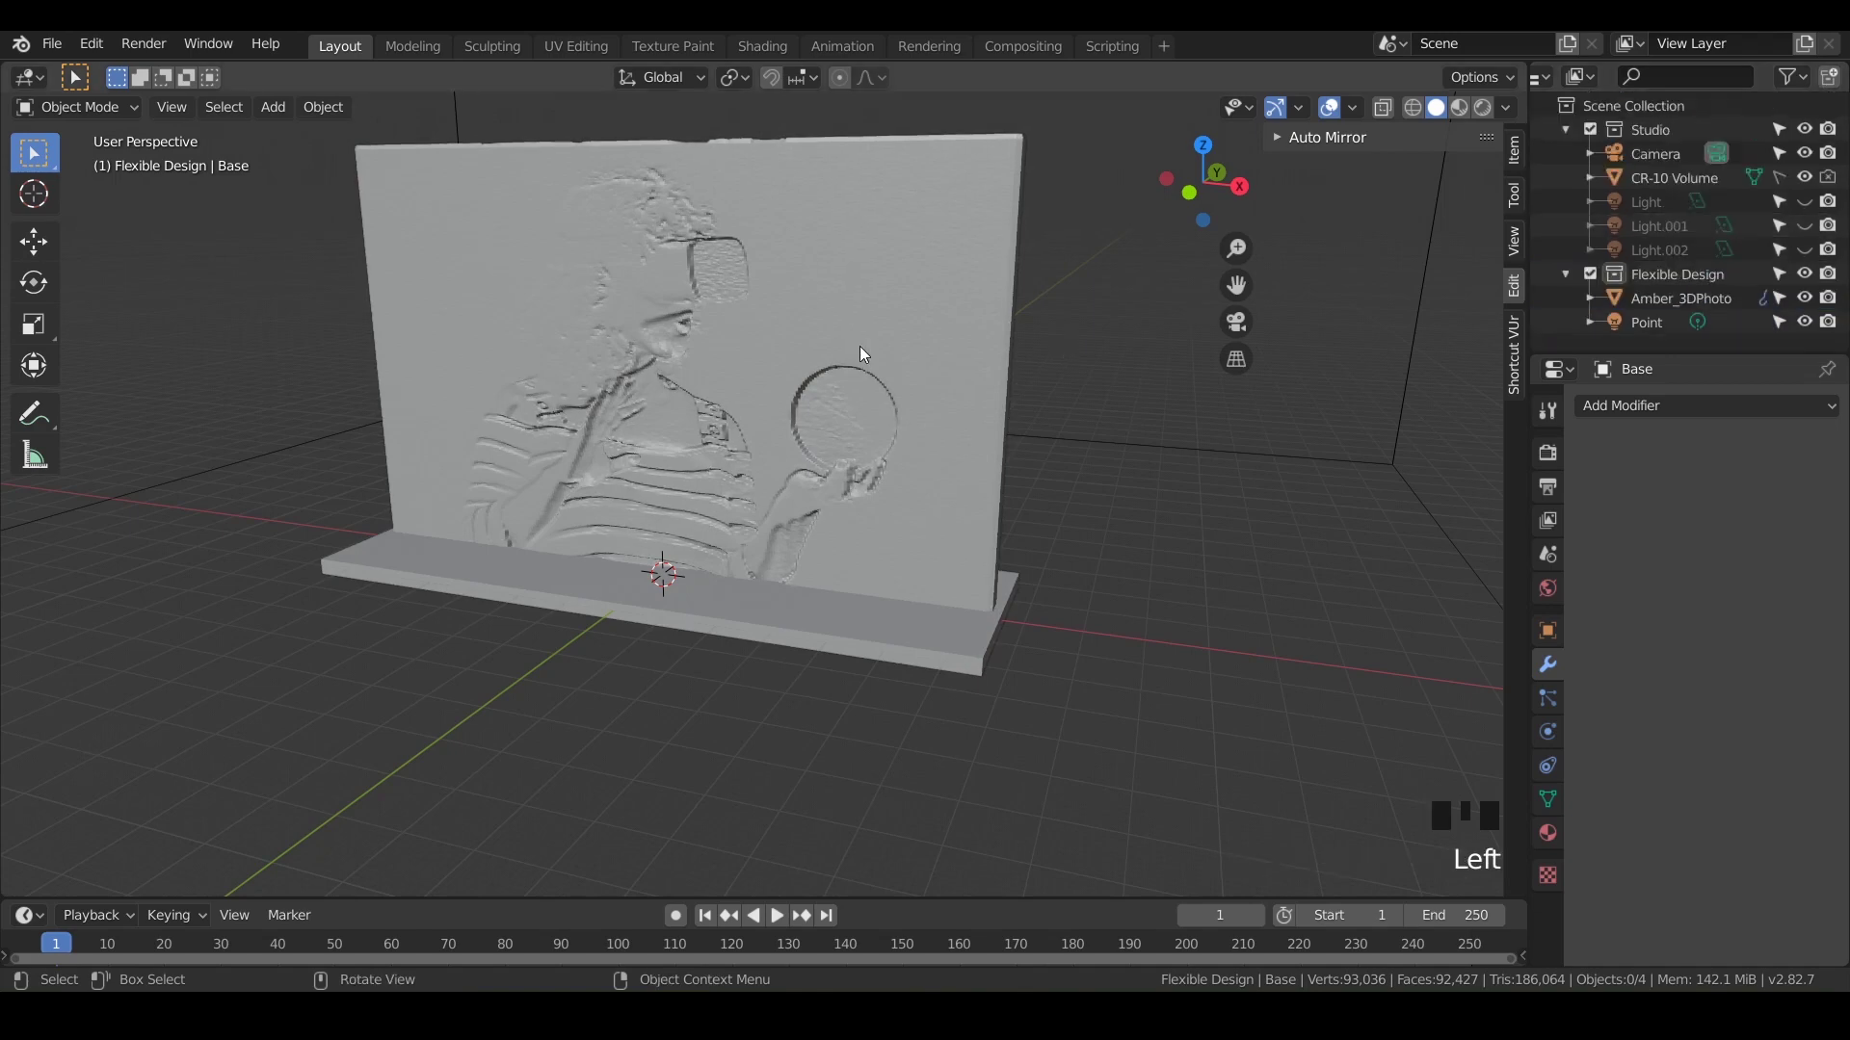
pyautogui.press('g')
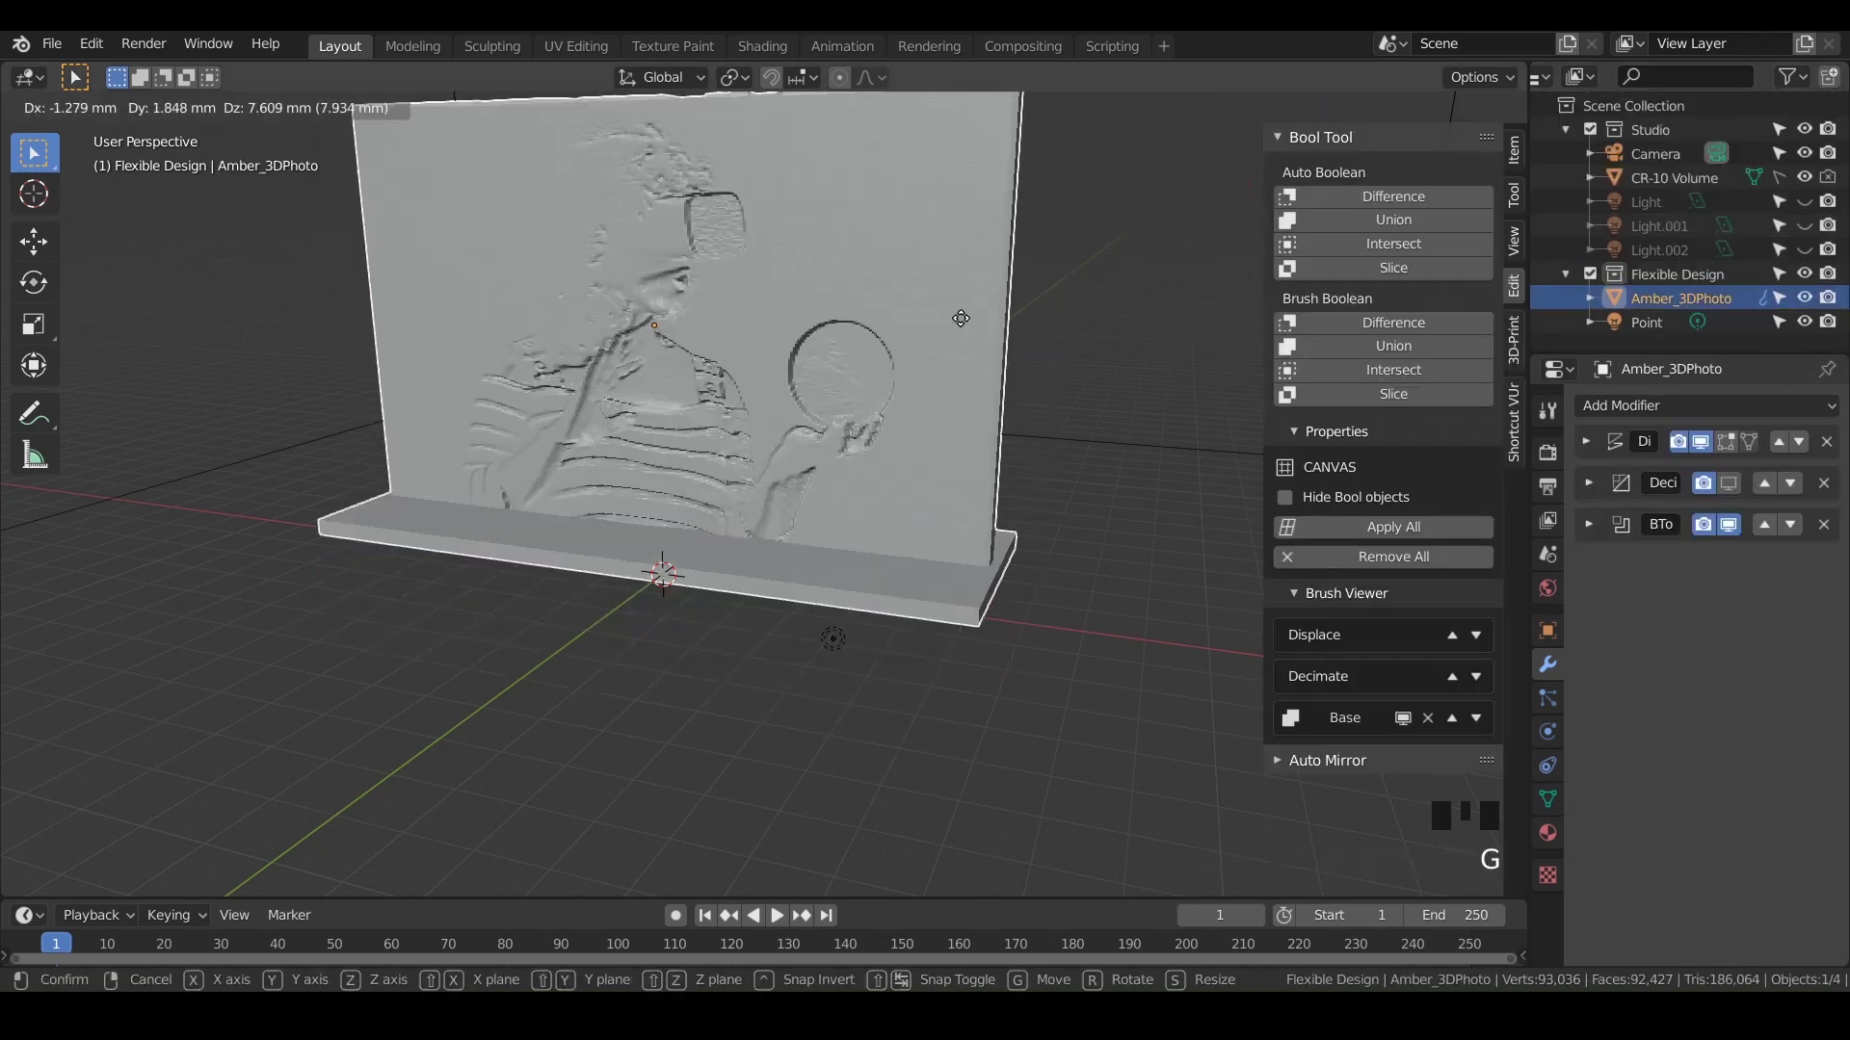
pyautogui.click(852, 457)
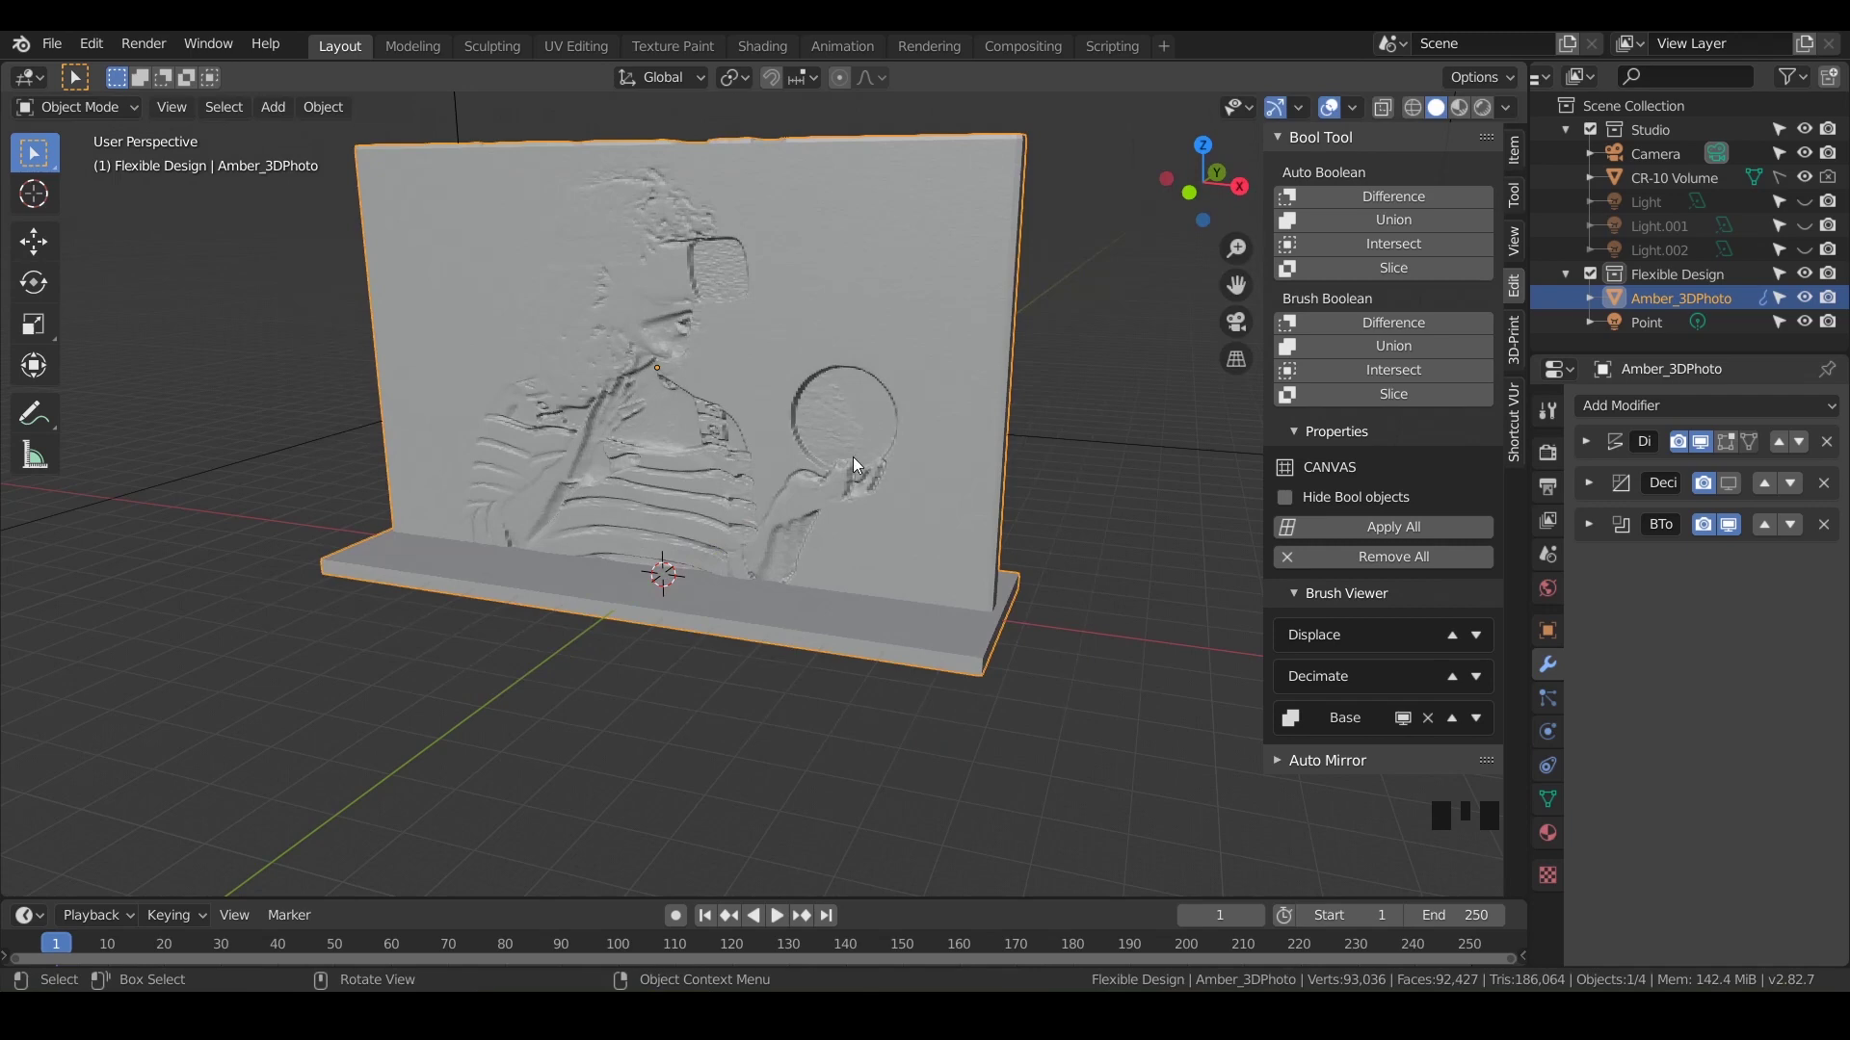
pyautogui.moveTo(1056, 627)
pyautogui.mouseDown(button='middle')
pyautogui.moveTo(913, 599)
pyautogui.moveTo(1048, 608)
pyautogui.mouseUp(button='middle')
pyautogui.keyDown('shift'); pyautogui.moveTo(1049, 609); pyautogui.dragTo(951, 586, button='middle'); pyautogui.keyUp('shift')
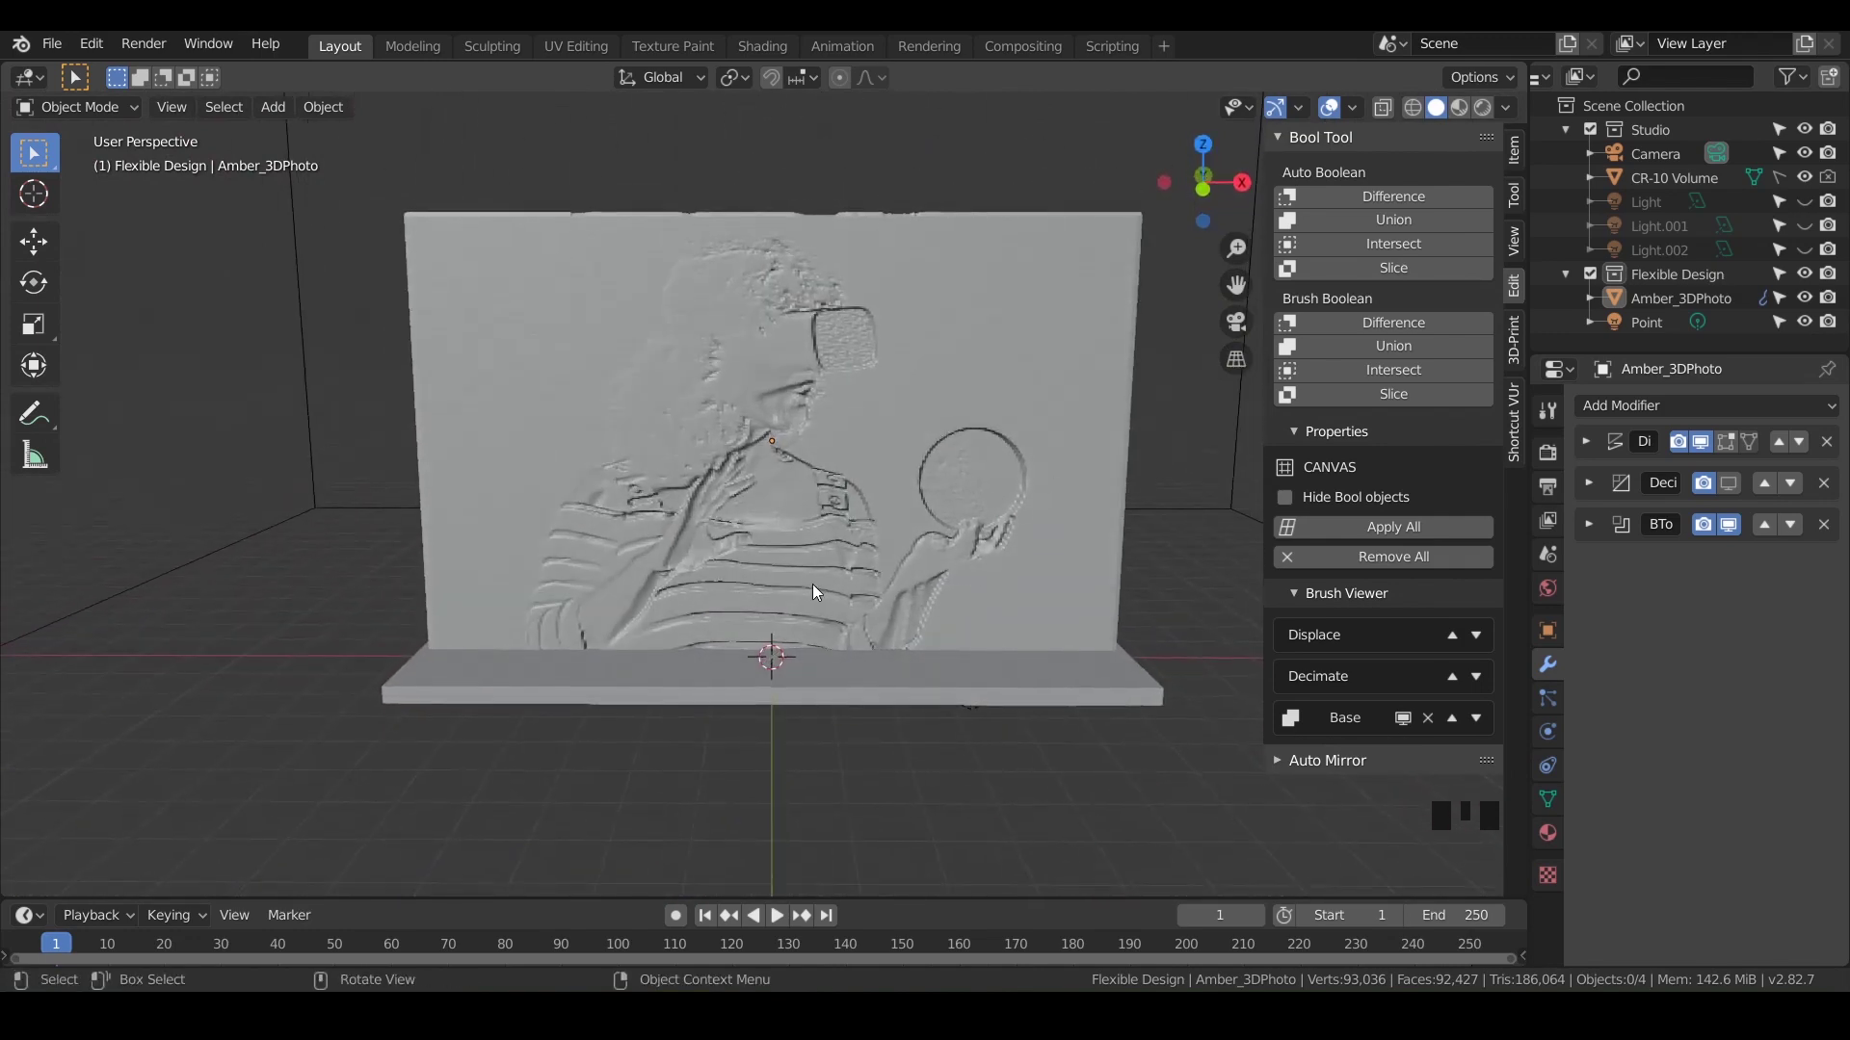